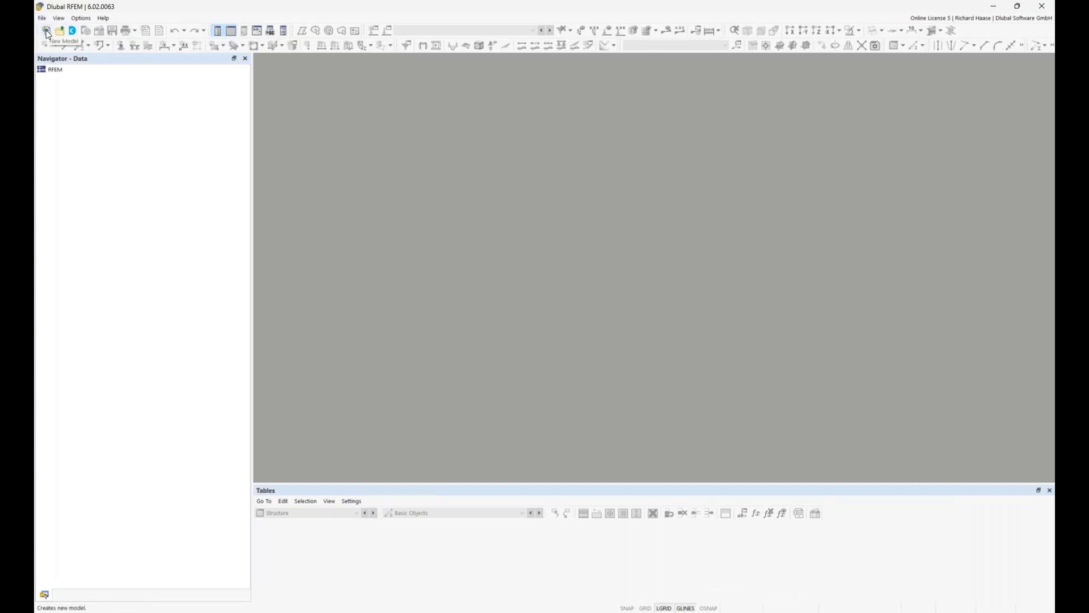
# Start a new 3D model named "concrete beam" and activate the Concrete Design add-on
pyautogui.click(46, 31)
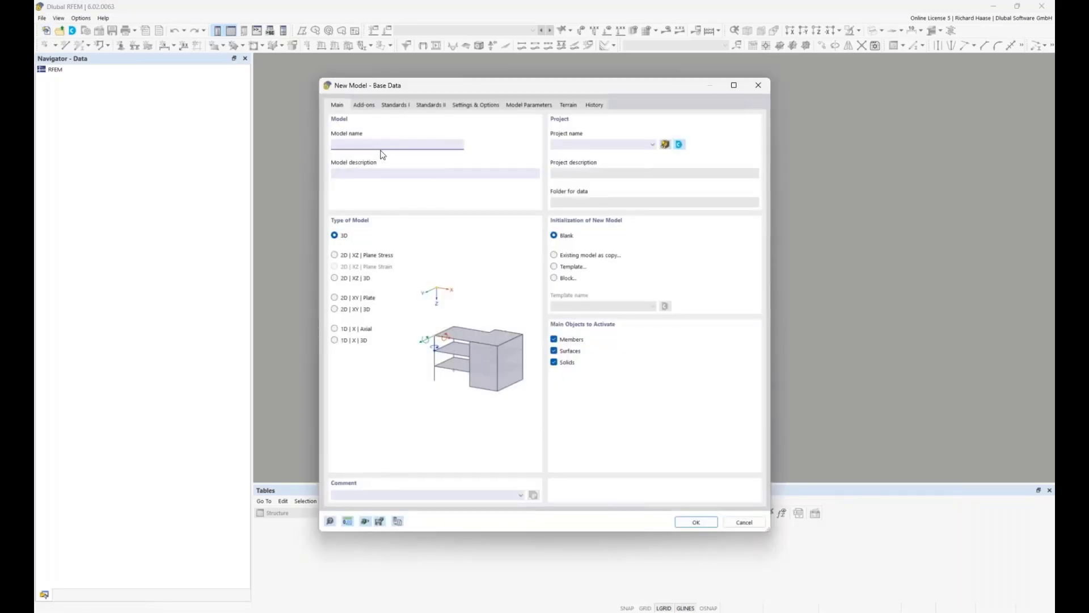
pyautogui.write('concrete beam')
pyautogui.click(364, 106)
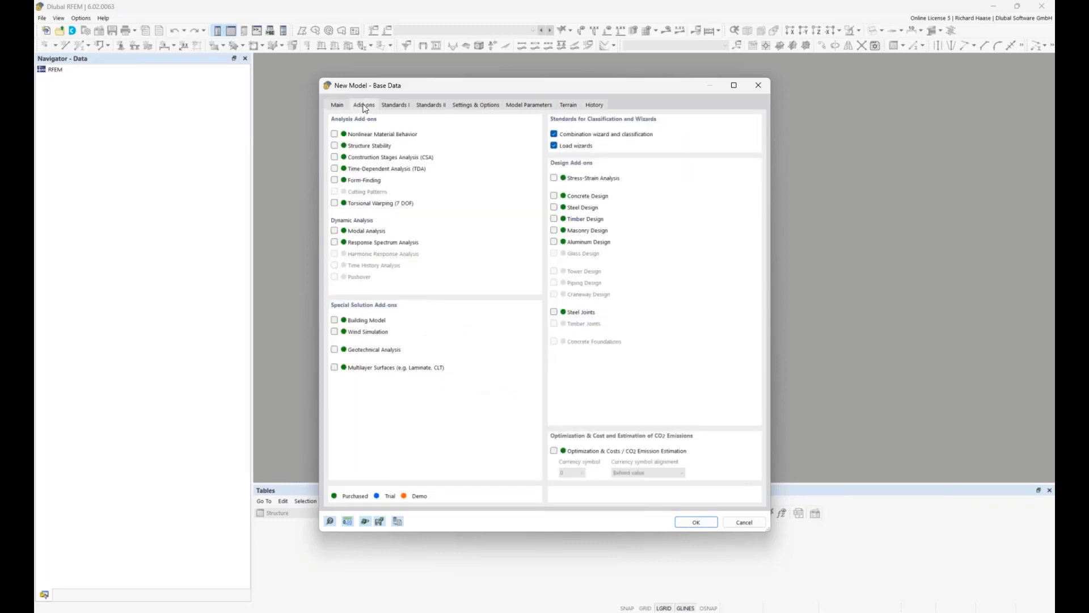
pyautogui.click(554, 196)
# Set the national annexes to DIN 2012-08 for EN 1990, DIN 2019-04 for EN 1991 and DIN 2015-12 for EN 1992, and create the model
pyautogui.click(389, 106)
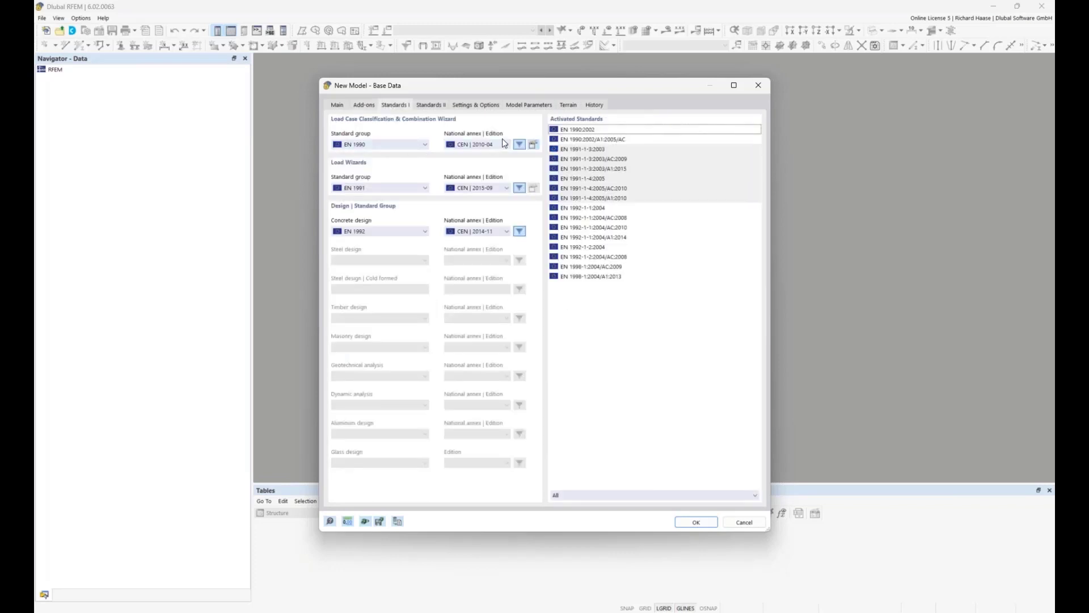
pyautogui.click(364, 146)
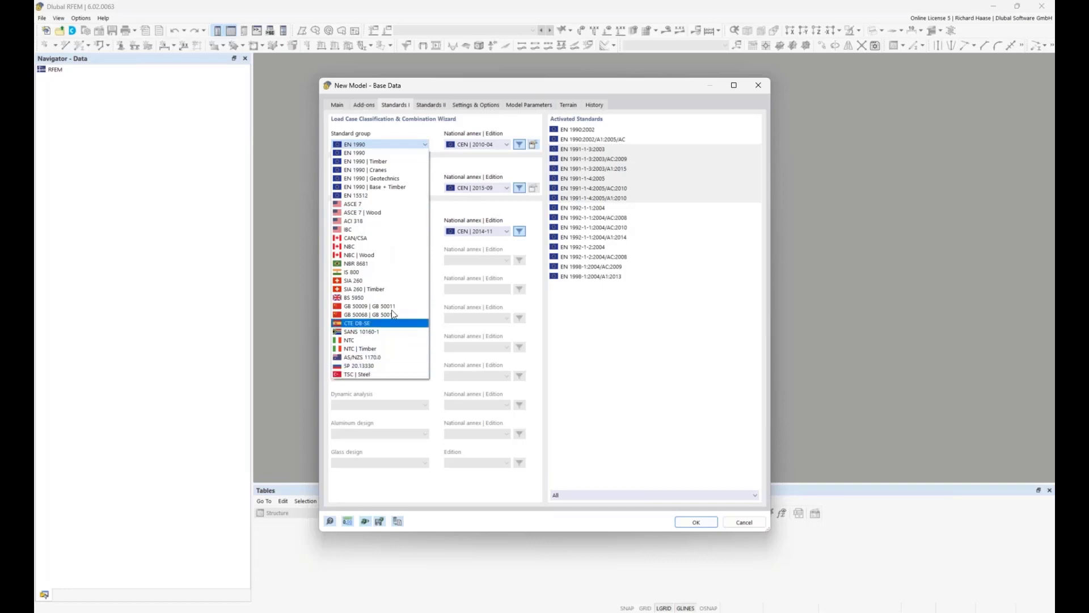
pyautogui.click(377, 128)
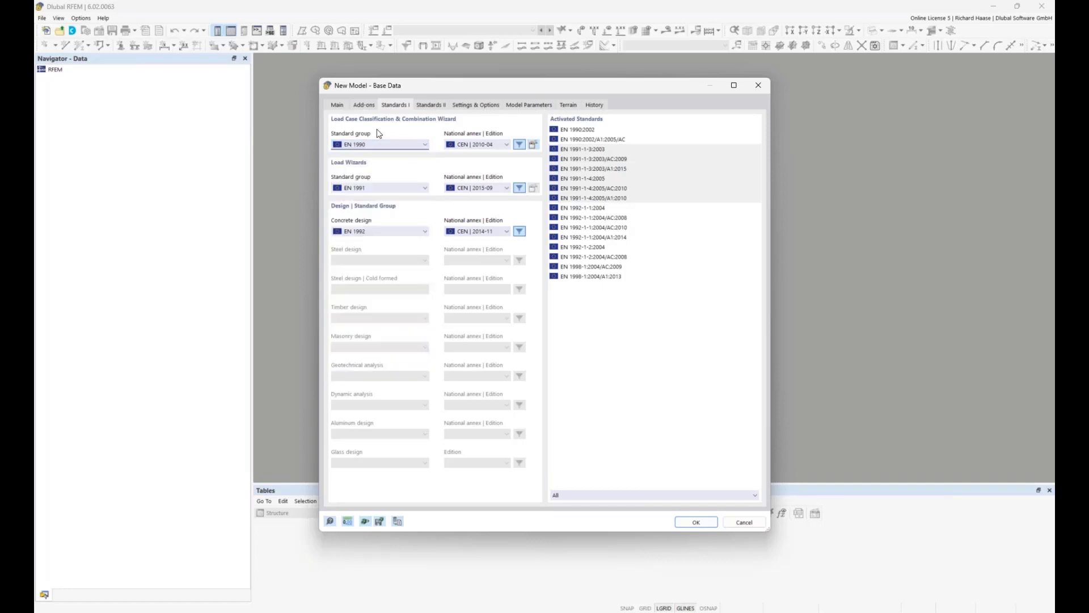
pyautogui.click(479, 144)
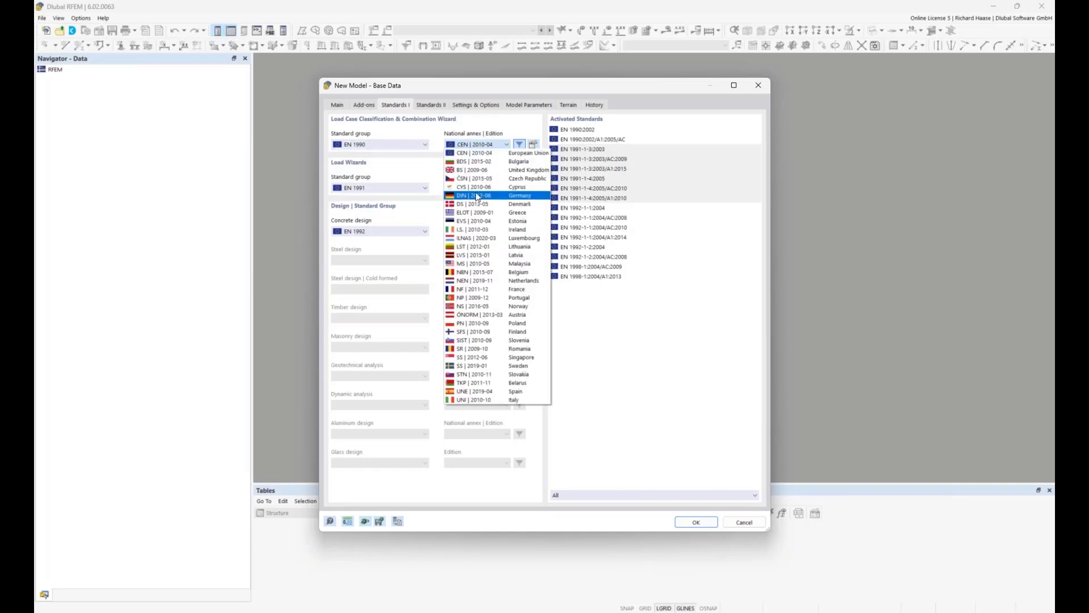
pyautogui.click(475, 195)
pyautogui.click(475, 187)
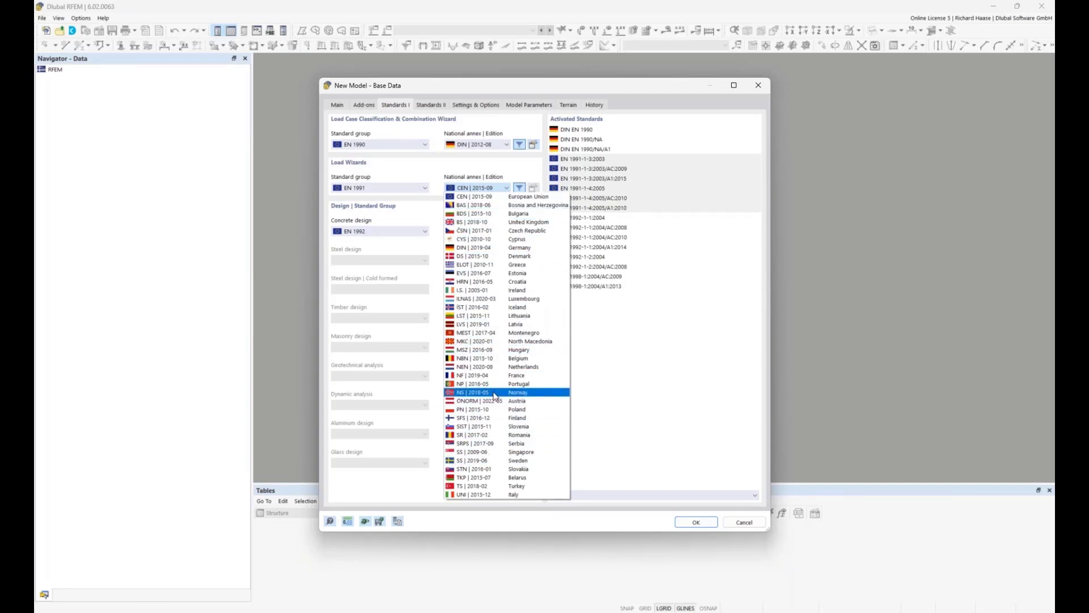
pyautogui.click(490, 249)
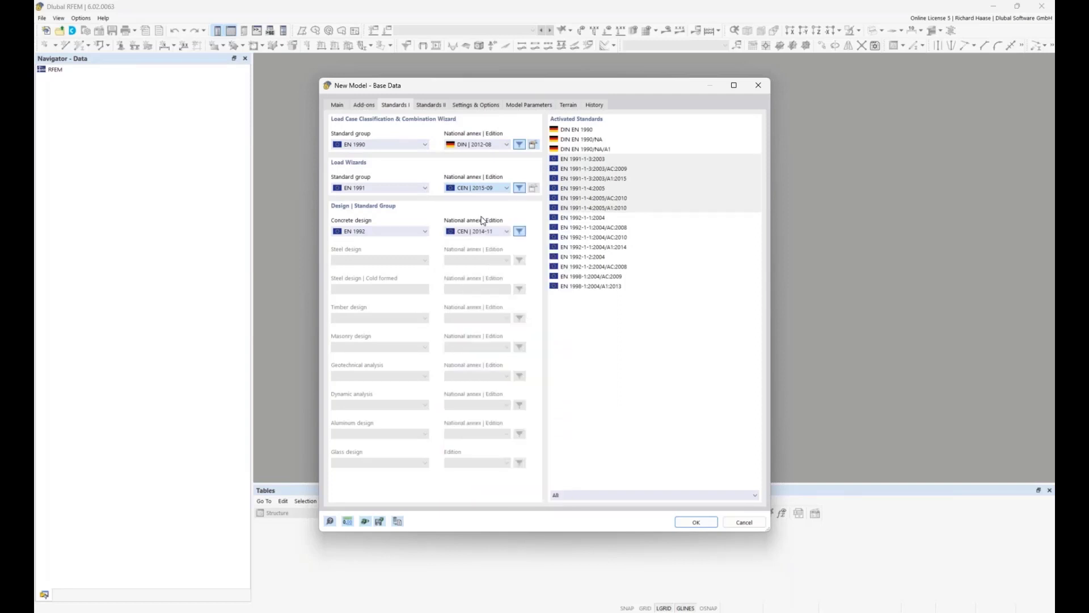
pyautogui.click(482, 231)
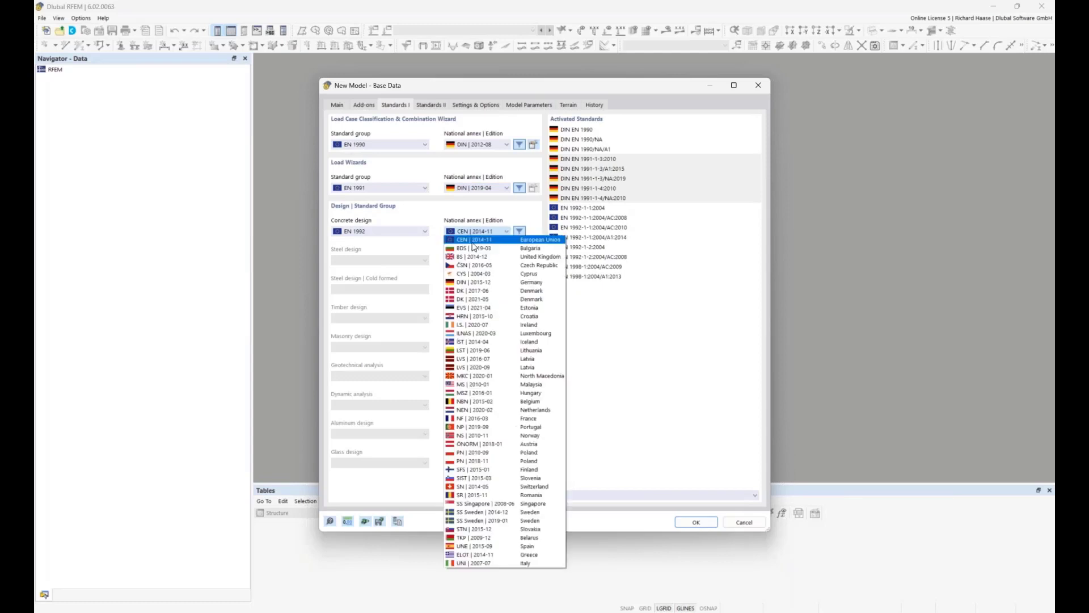
pyautogui.click(466, 282)
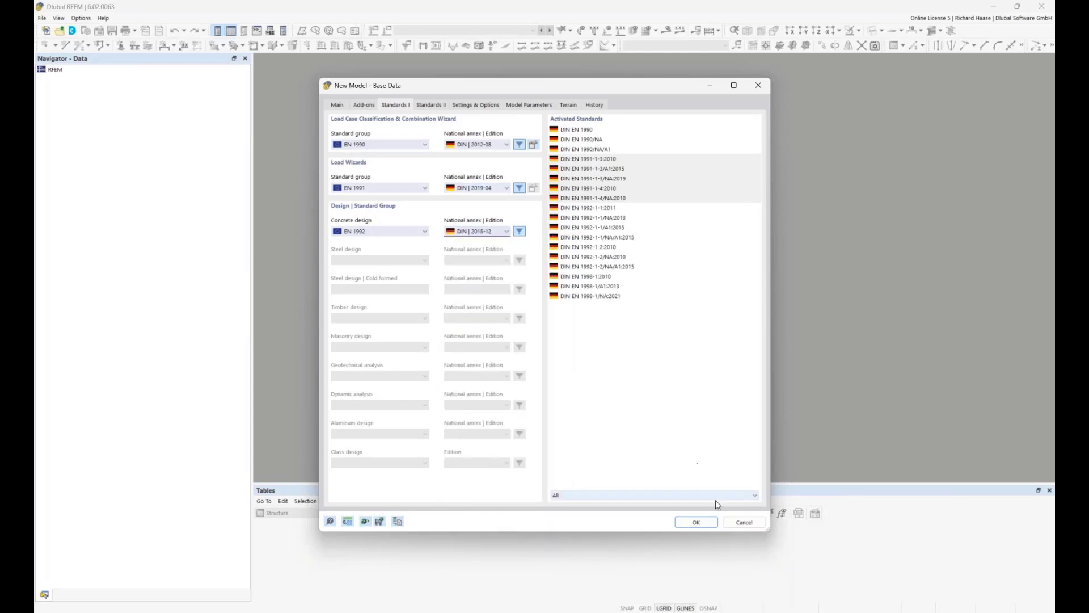
pyautogui.click(698, 522)
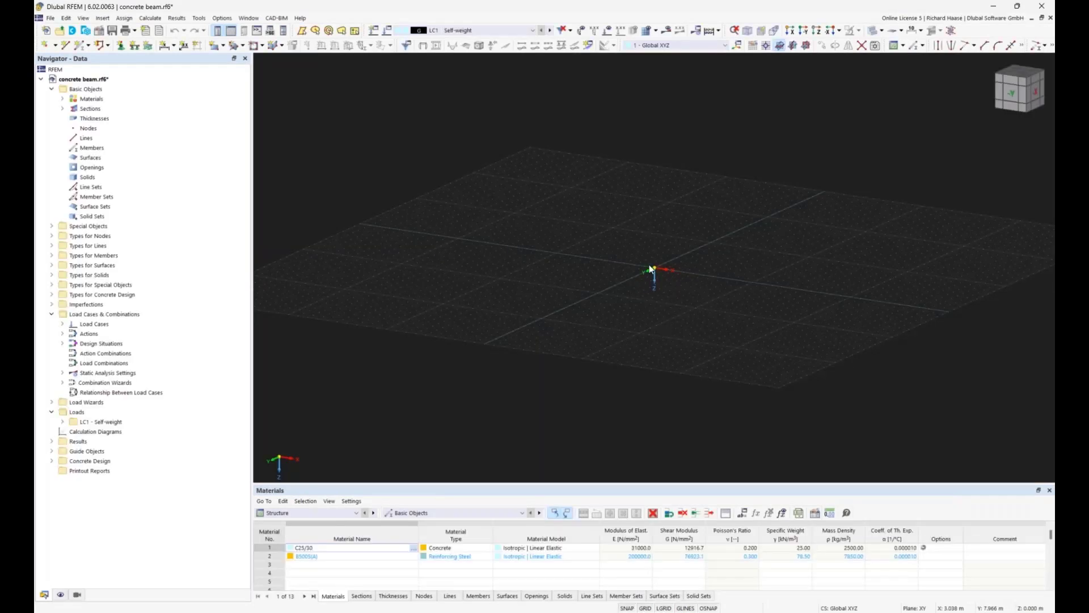
# Load the white background preset in the display properties and apply it to the model view
pyautogui.scroll(3, 679, 276)
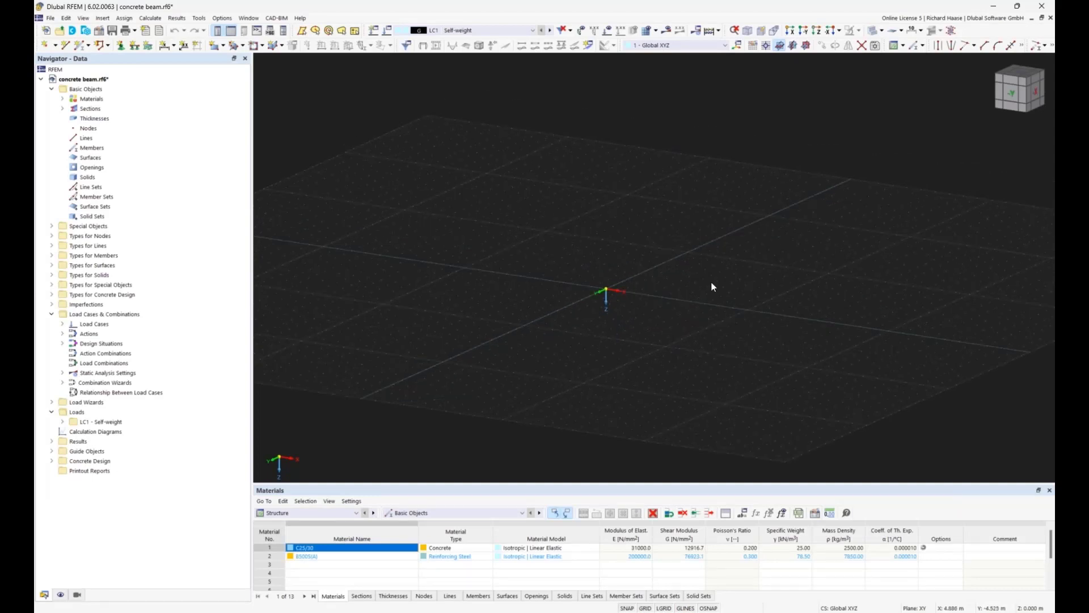
pyautogui.click(230, 19)
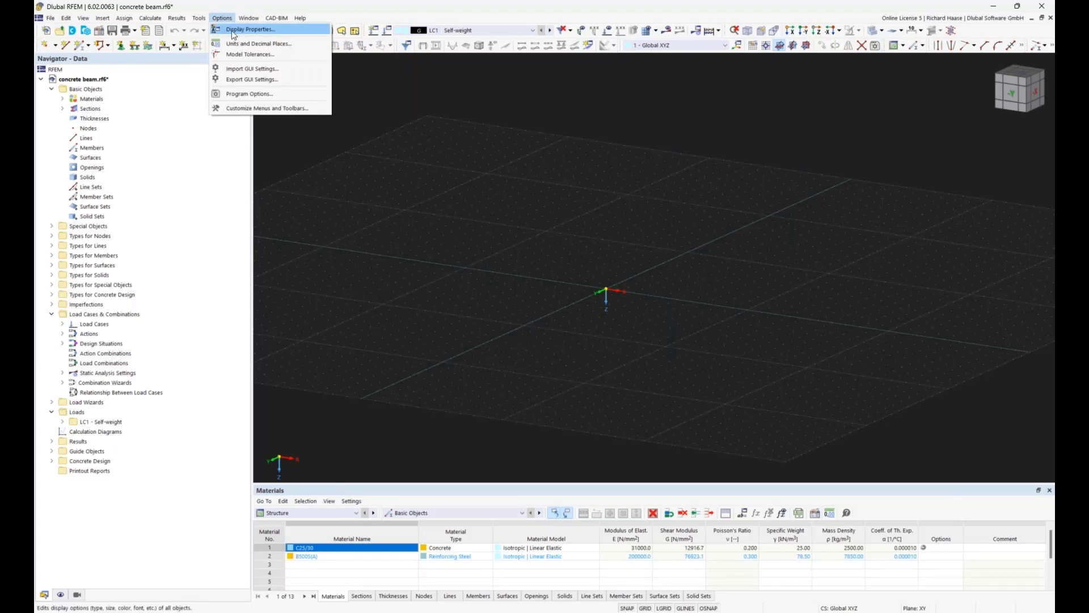
pyautogui.click(253, 30)
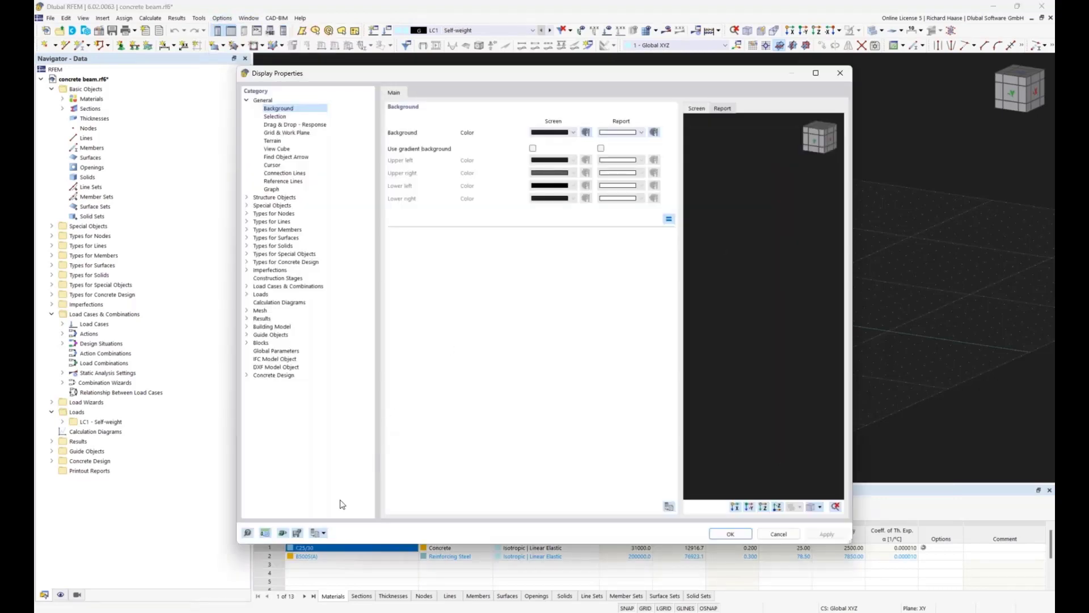
pyautogui.click(321, 533)
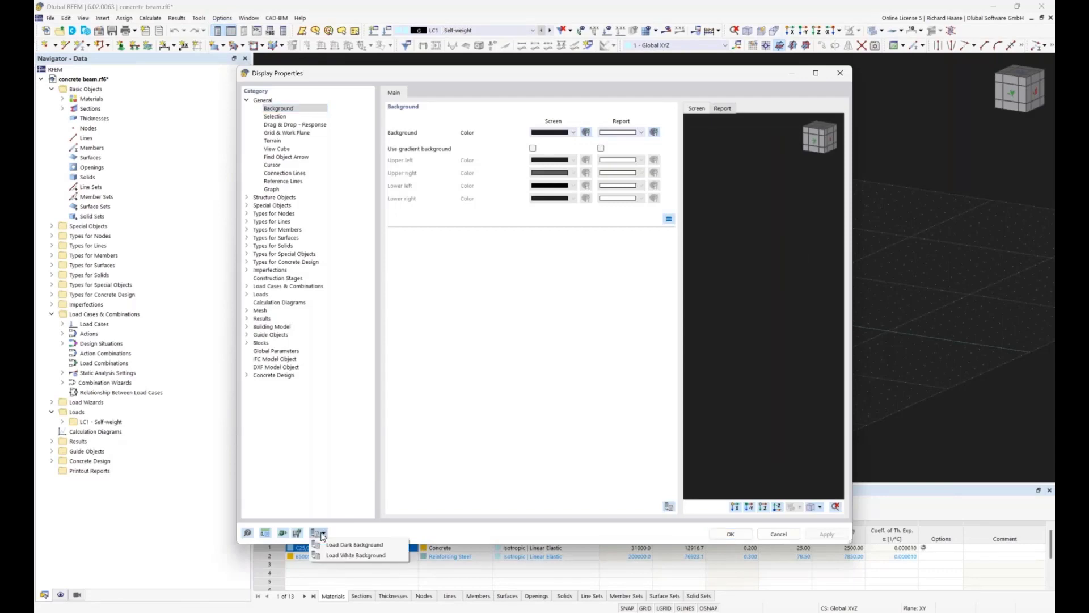
pyautogui.click(364, 555)
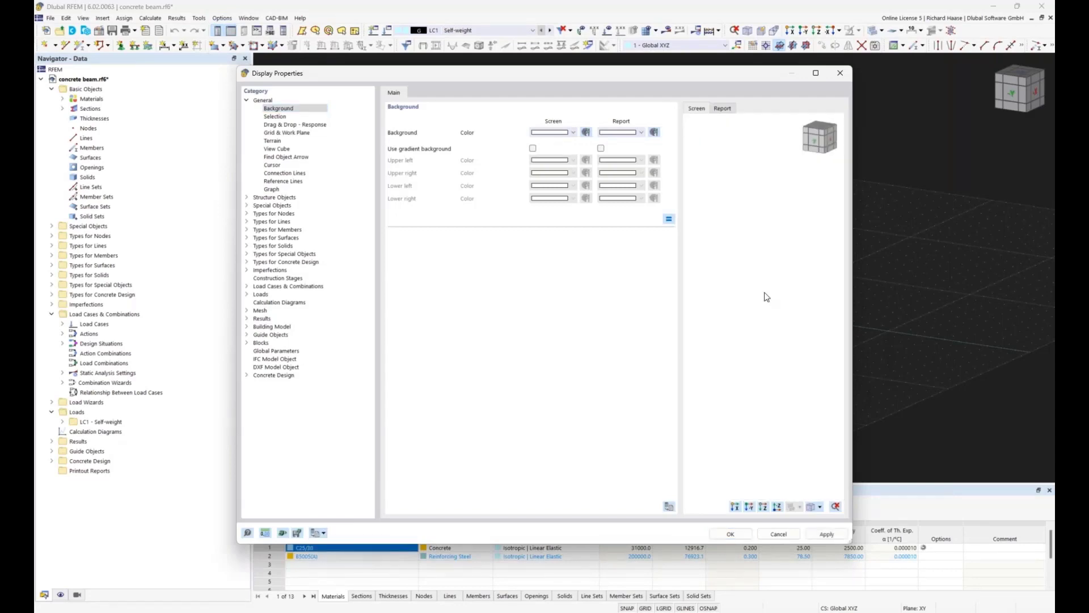
pyautogui.click(729, 533)
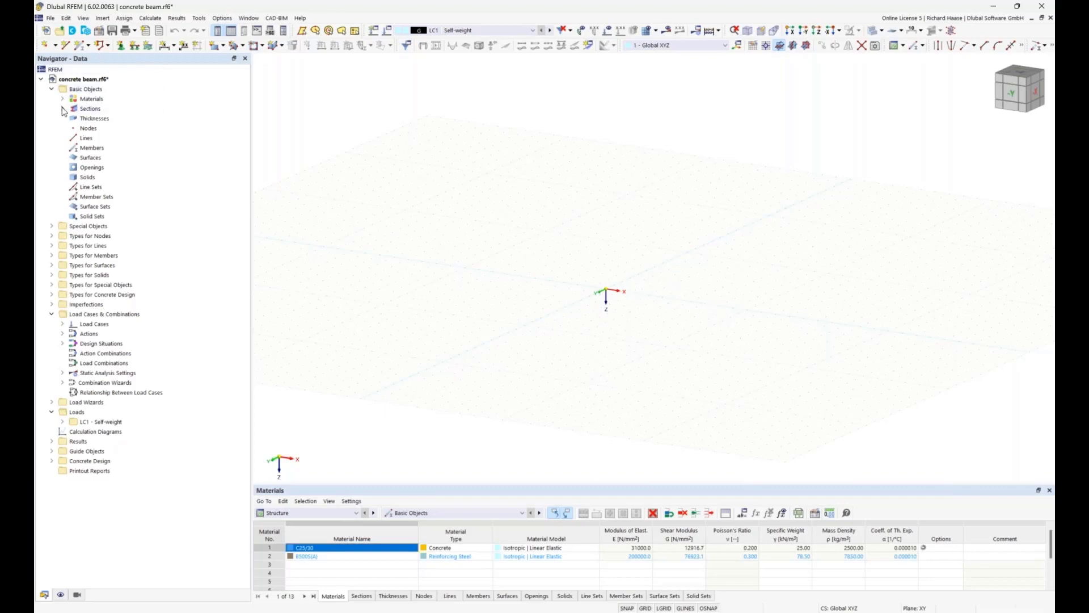
# Delete all predefined basic objects from the model, including the default materials and sections
pyautogui.rightClick(87, 88)
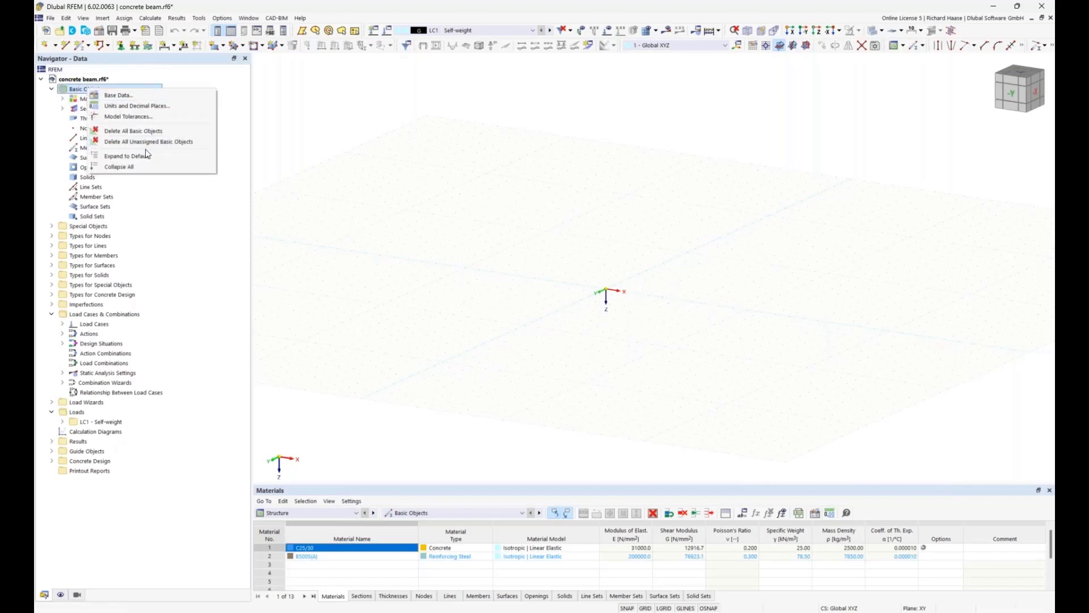
pyautogui.click(147, 131)
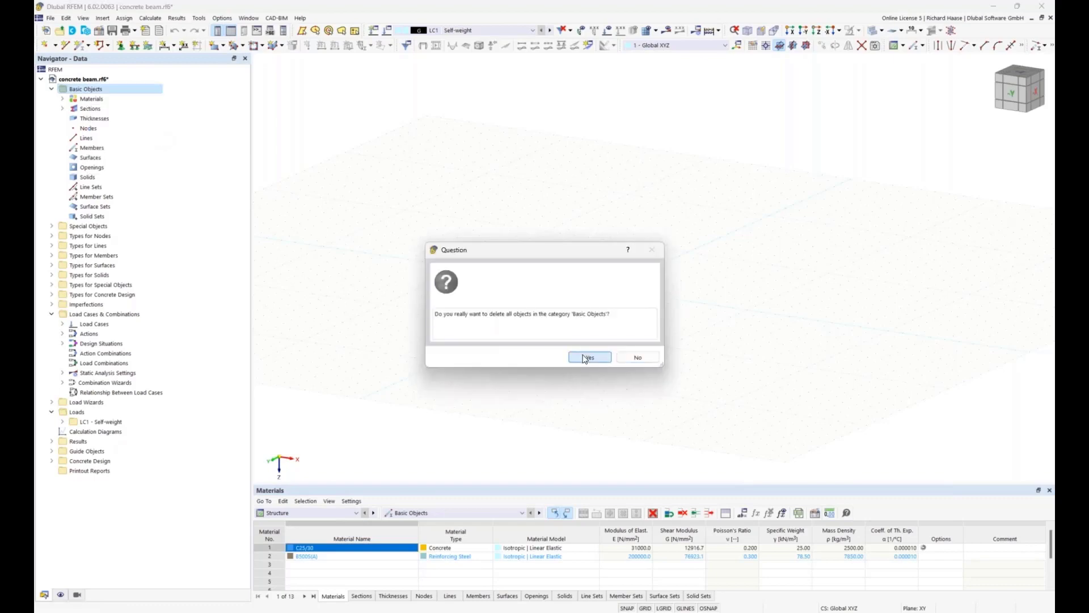
pyautogui.click(585, 358)
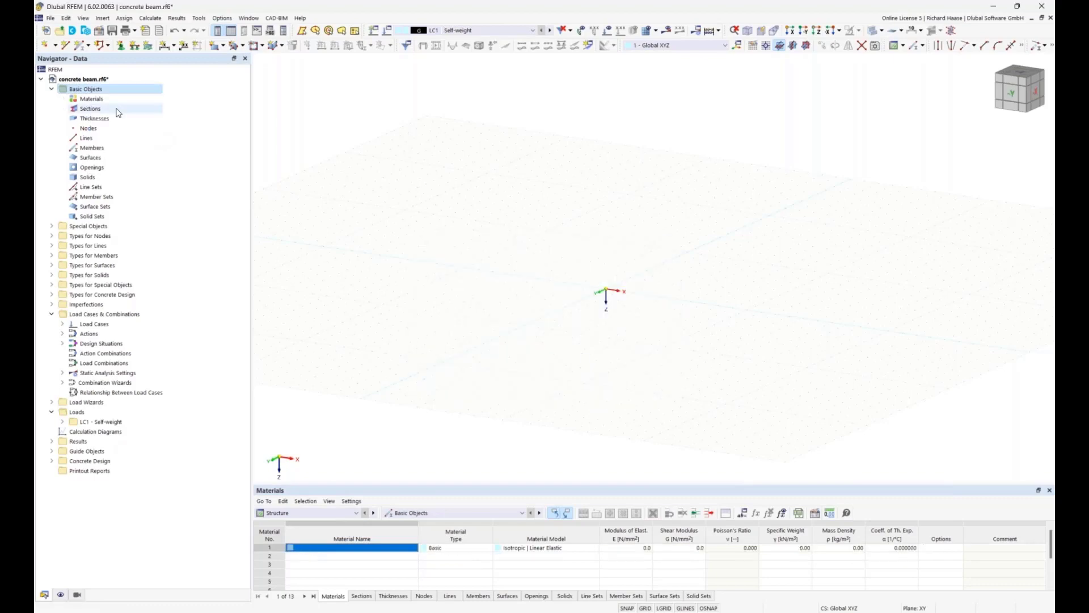
# Create a new material and assign it concrete C25/30 of the EN 1992-1-1 Concrete C series from the material library
pyautogui.rightClick(86, 101)
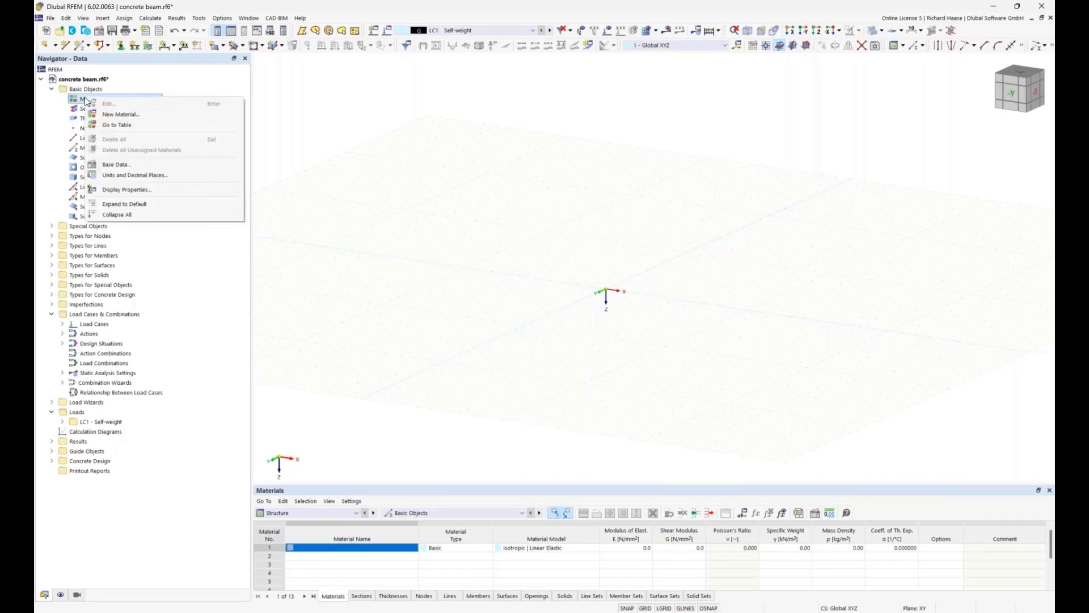
pyautogui.click(129, 114)
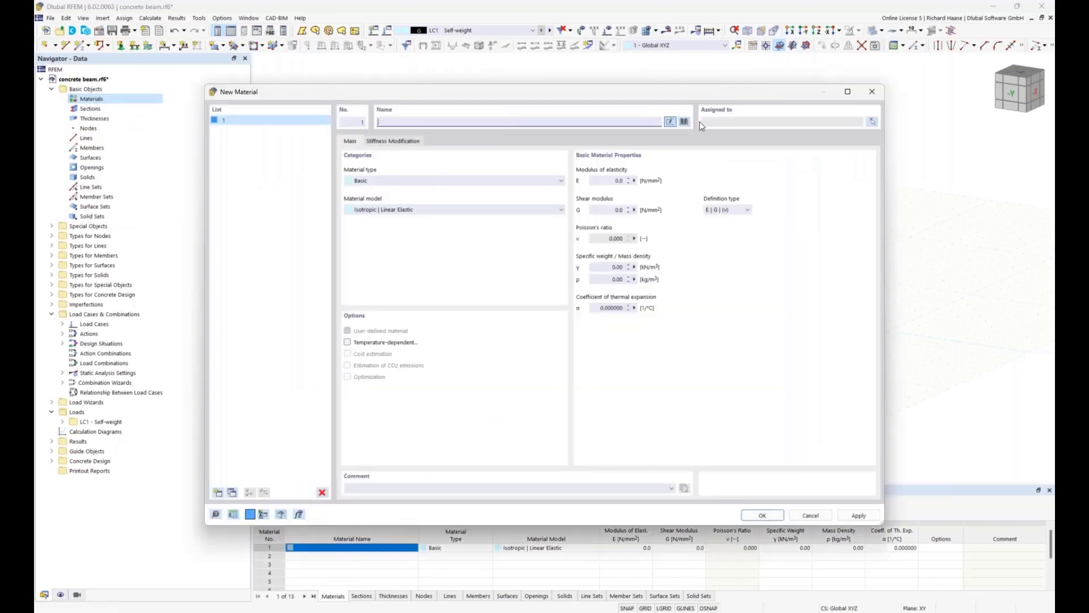
pyautogui.click(684, 122)
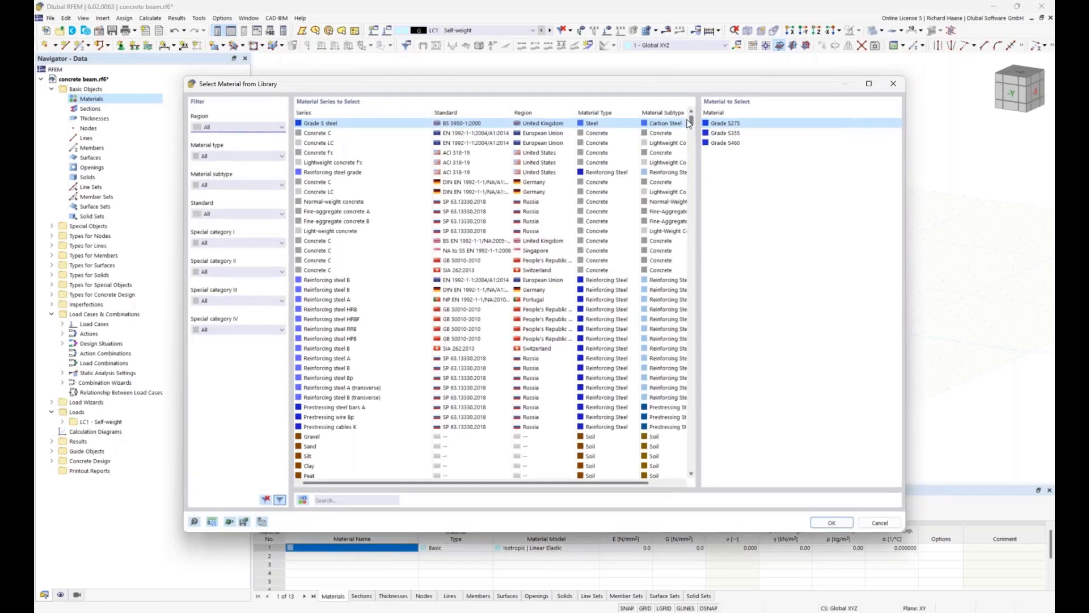
pyautogui.click(229, 156)
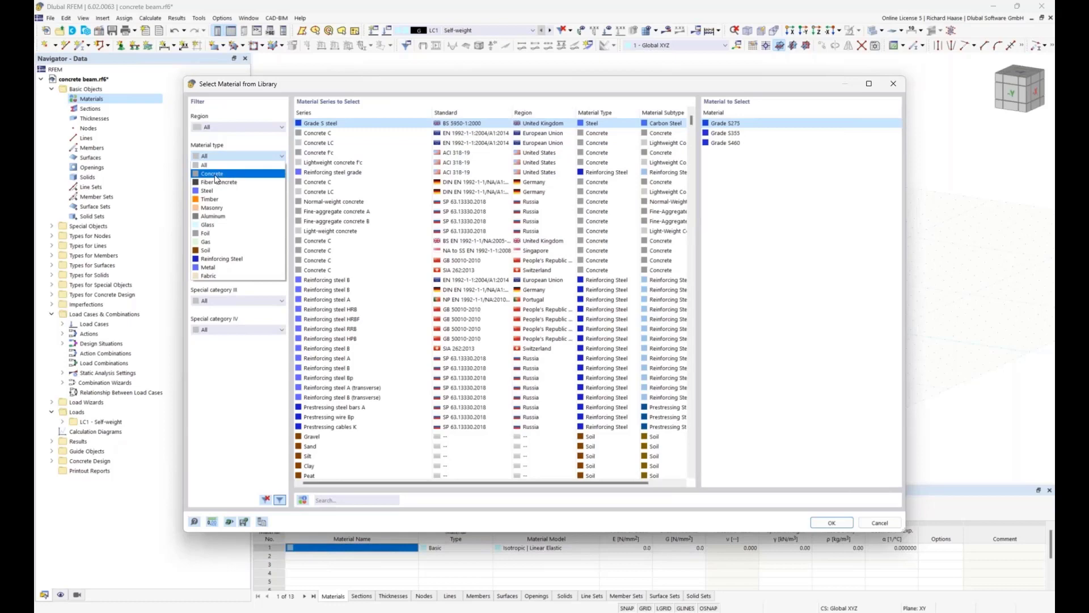
pyautogui.click(214, 174)
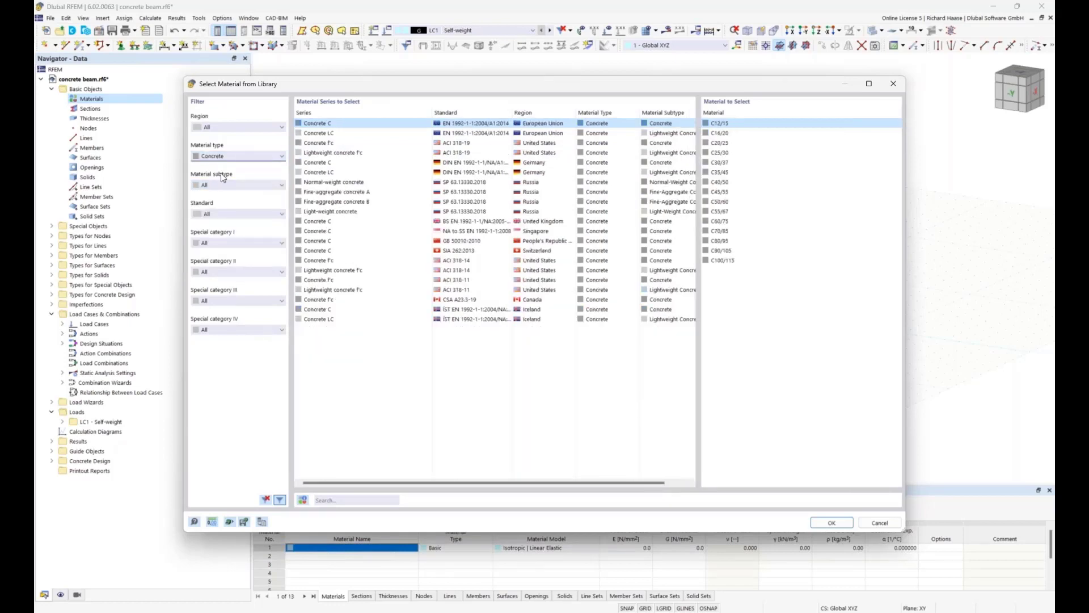
pyautogui.click(735, 155)
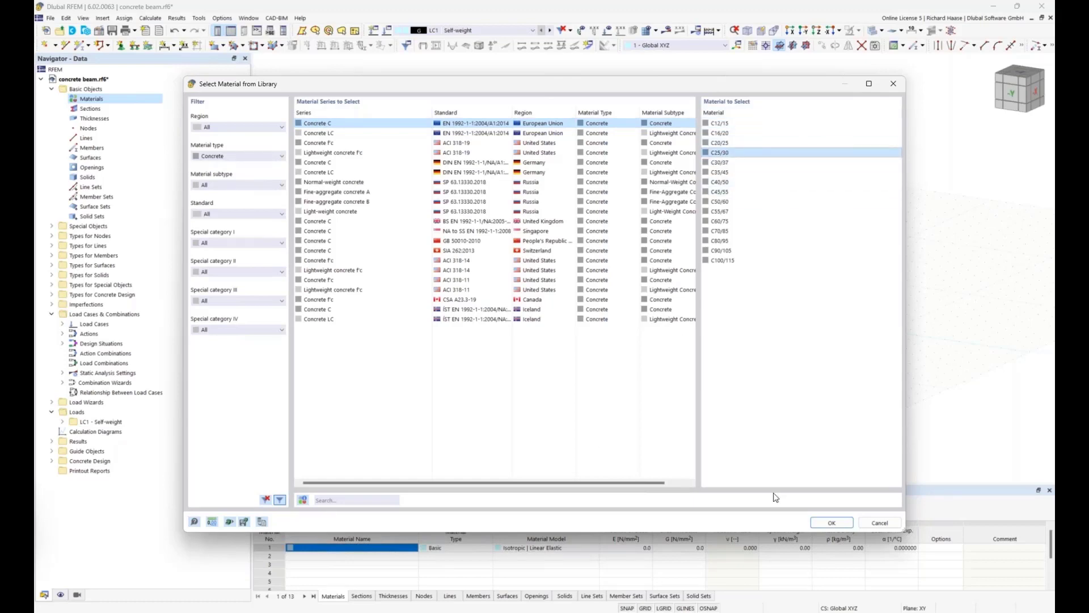
pyautogui.click(829, 523)
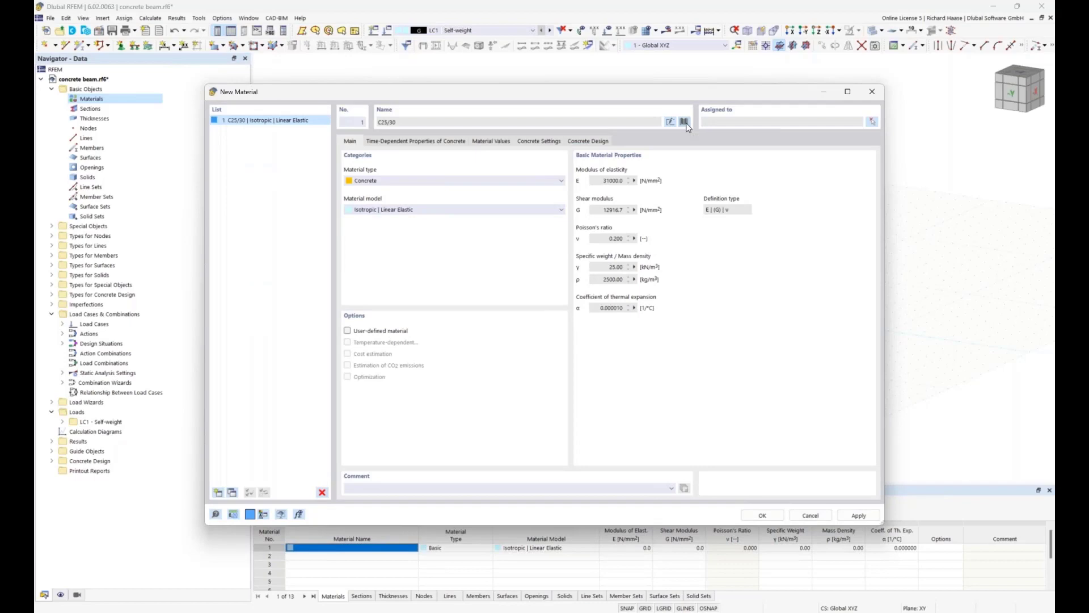
# Change the material to reinforcing steel B500S(A) of the European EN 1992-1-1 Reinforcing steel B series from the library
pyautogui.click(685, 122)
pyautogui.click(224, 155)
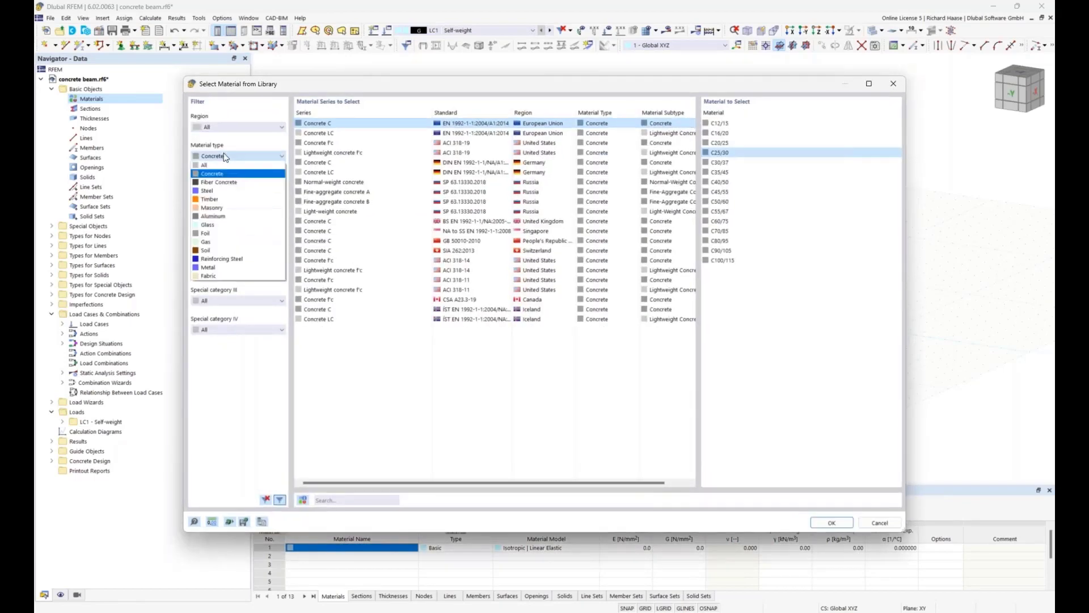
pyautogui.click(237, 260)
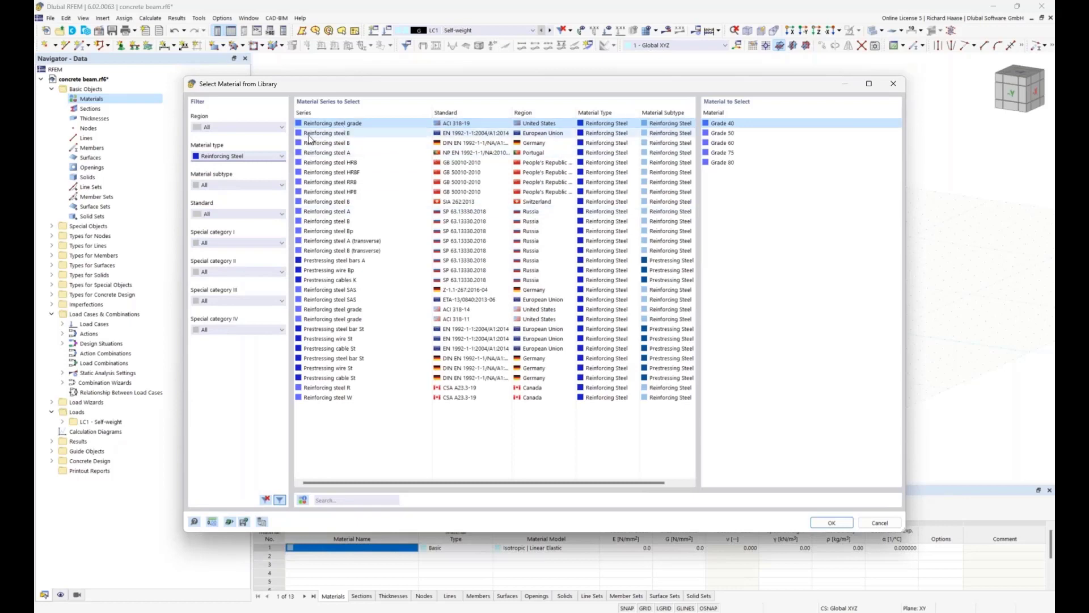
pyautogui.click(348, 135)
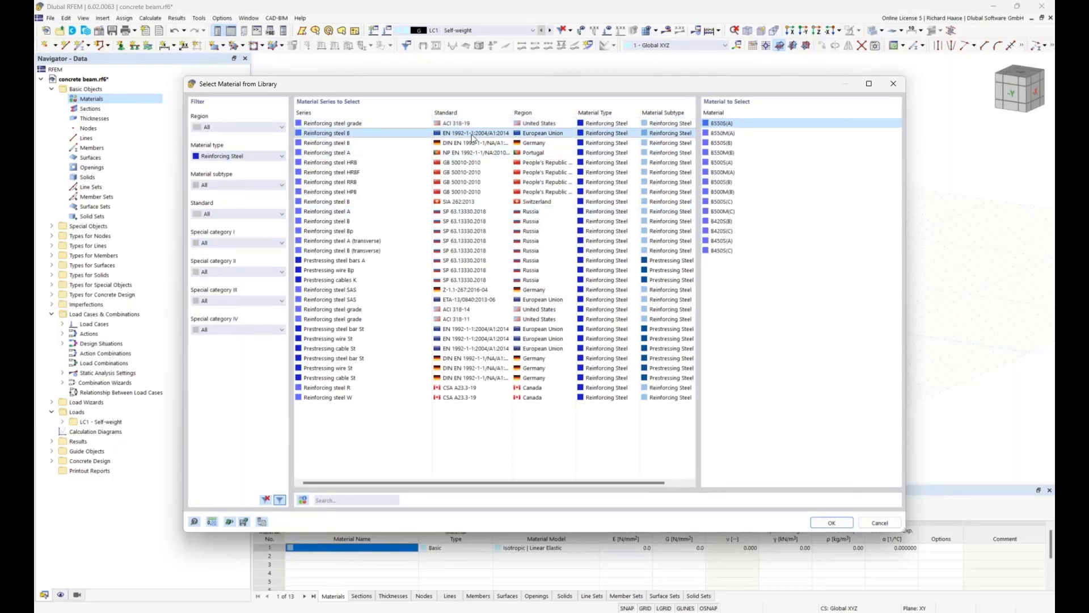
pyautogui.click(734, 162)
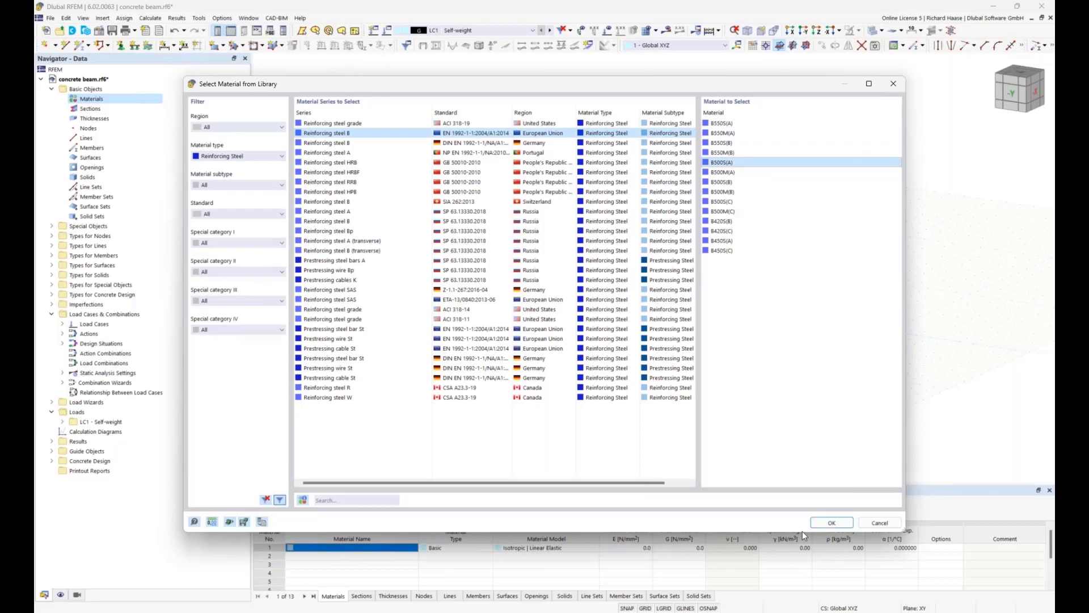
pyautogui.click(828, 523)
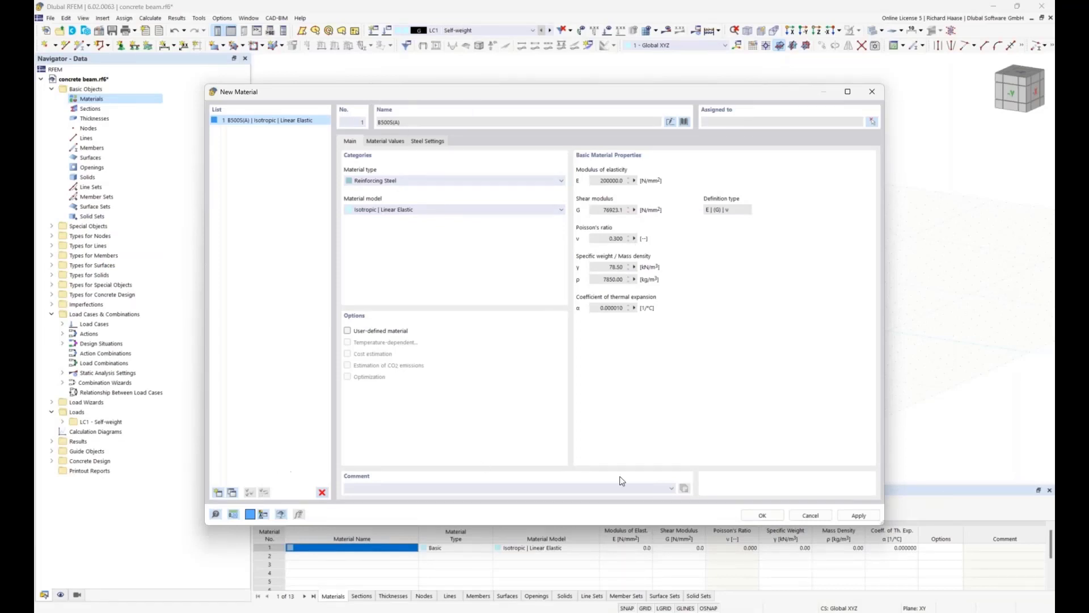
# Copy the reinforcing steel material and assign the copy concrete C25/30 of the EN 1992-1-1 Concrete C series from the library
pyautogui.click(232, 492)
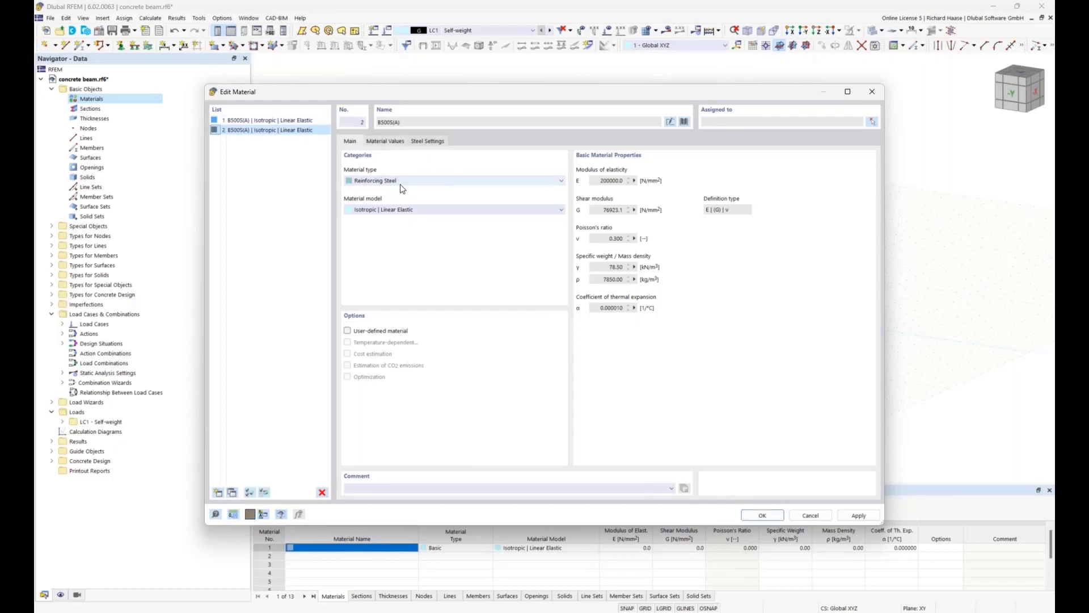
pyautogui.click(688, 121)
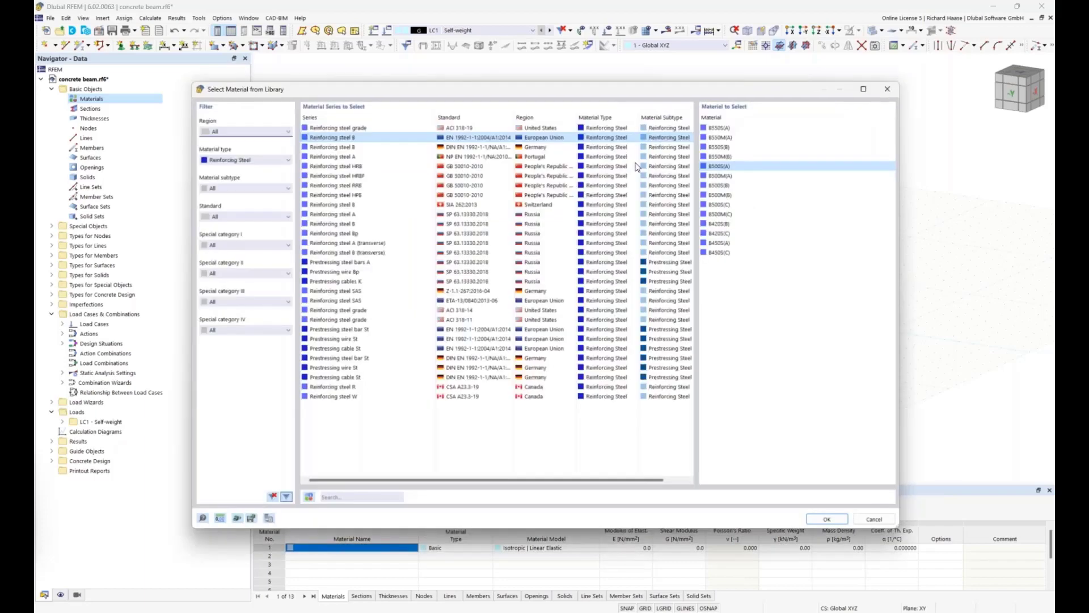
pyautogui.click(222, 156)
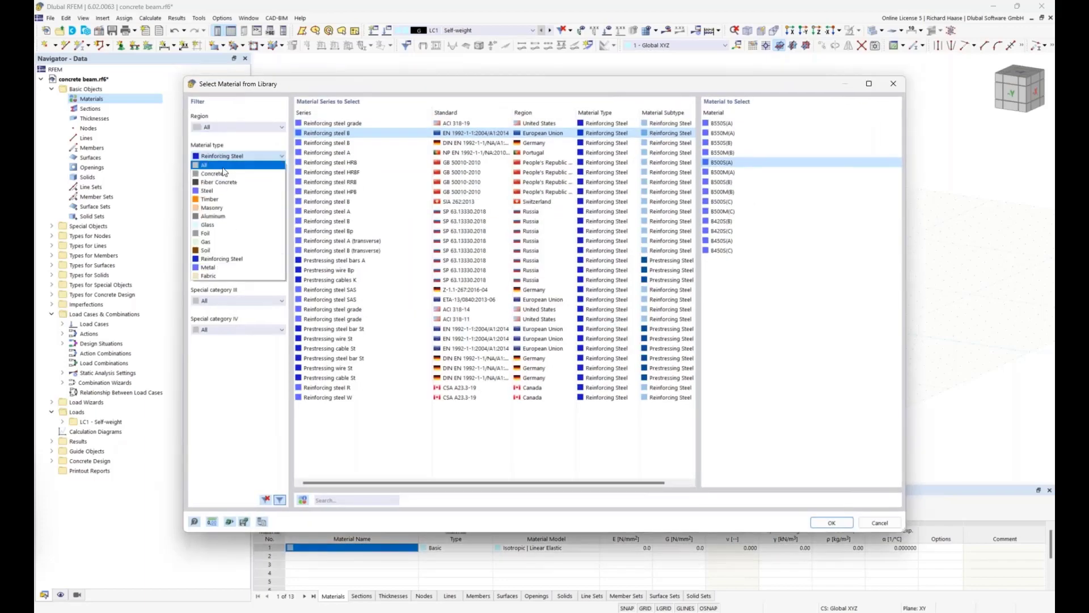
pyautogui.click(222, 174)
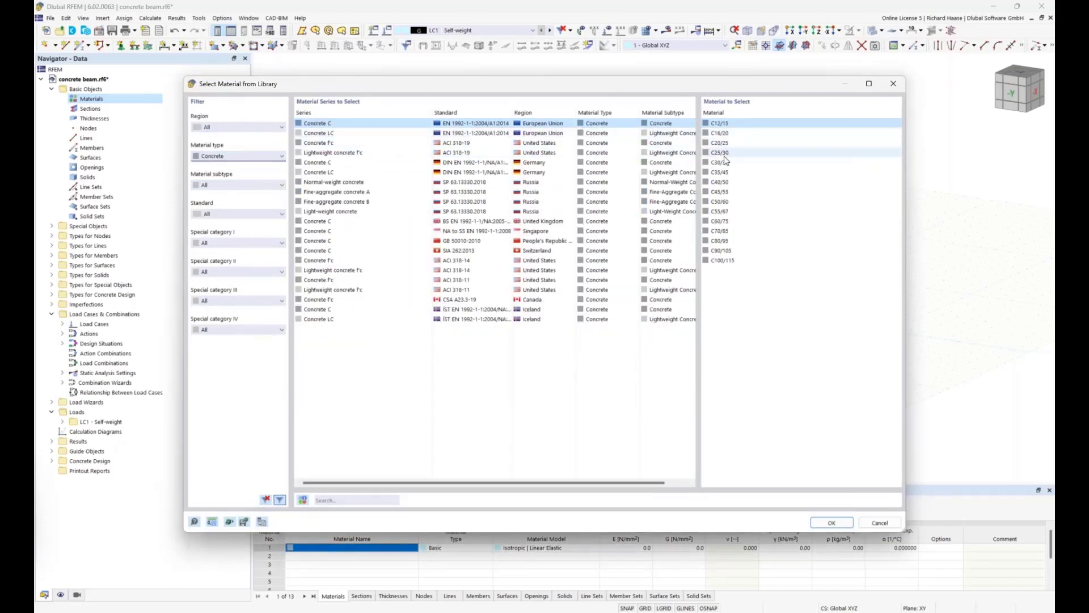
pyautogui.click(726, 153)
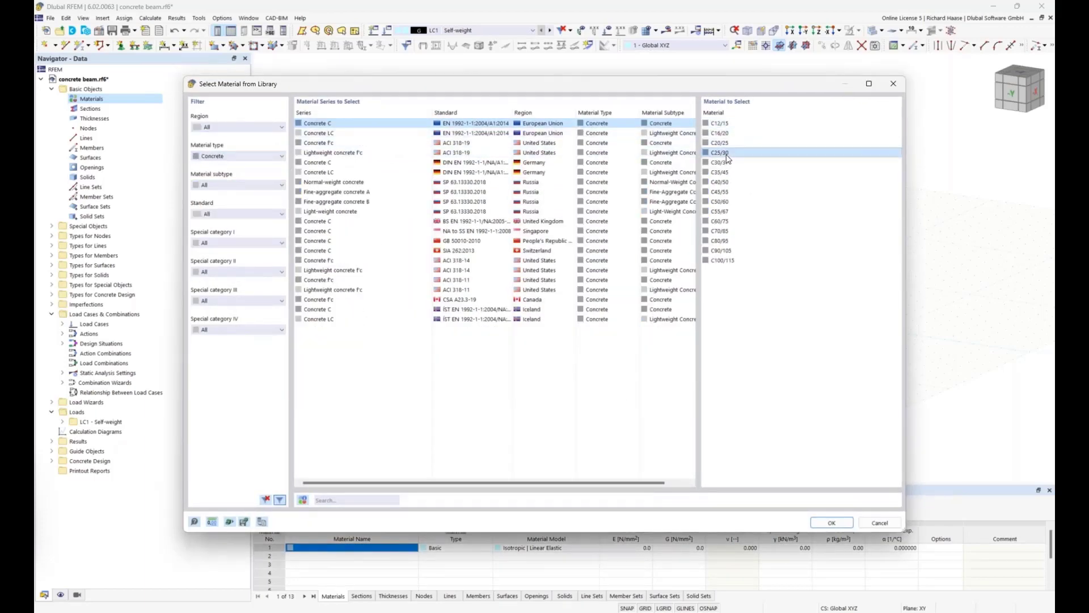
pyautogui.click(831, 523)
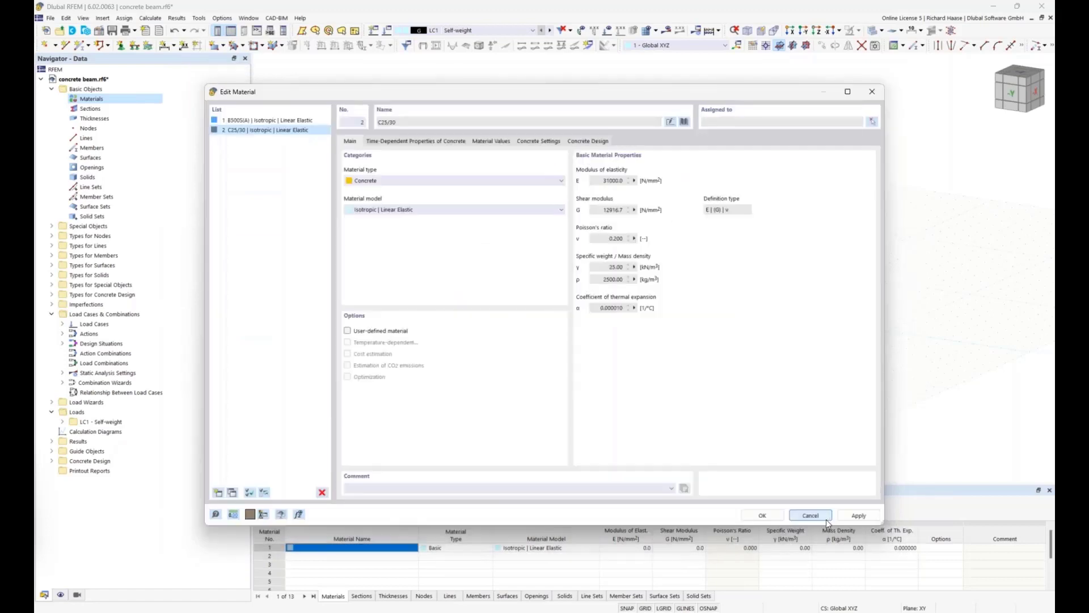
pyautogui.click(763, 515)
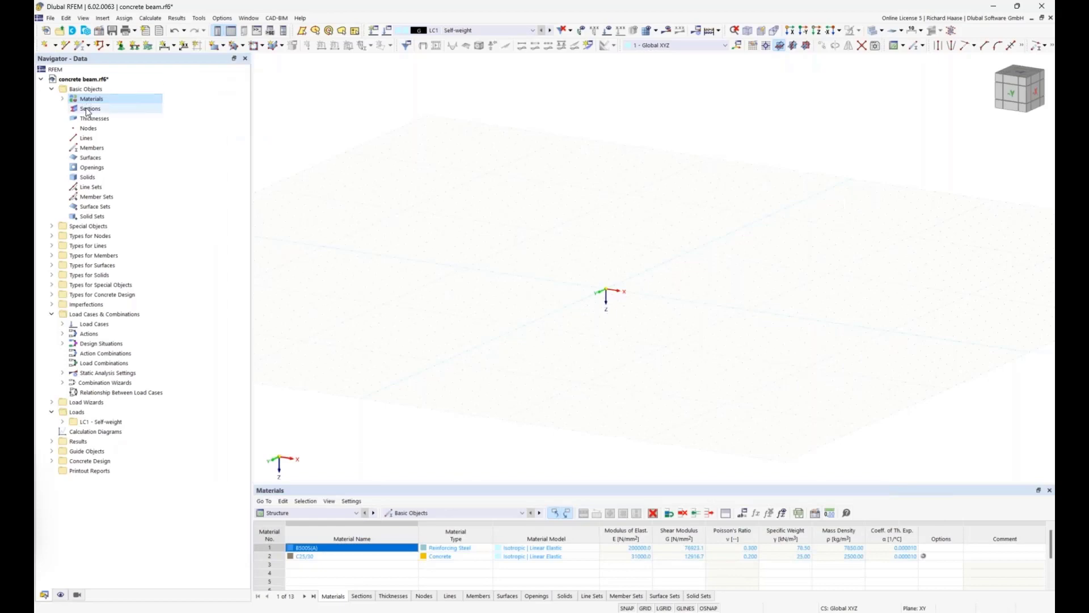
# Create a new massive rectangle section with width b 300 mm and height h 450 mm
pyautogui.rightClick(88, 110)
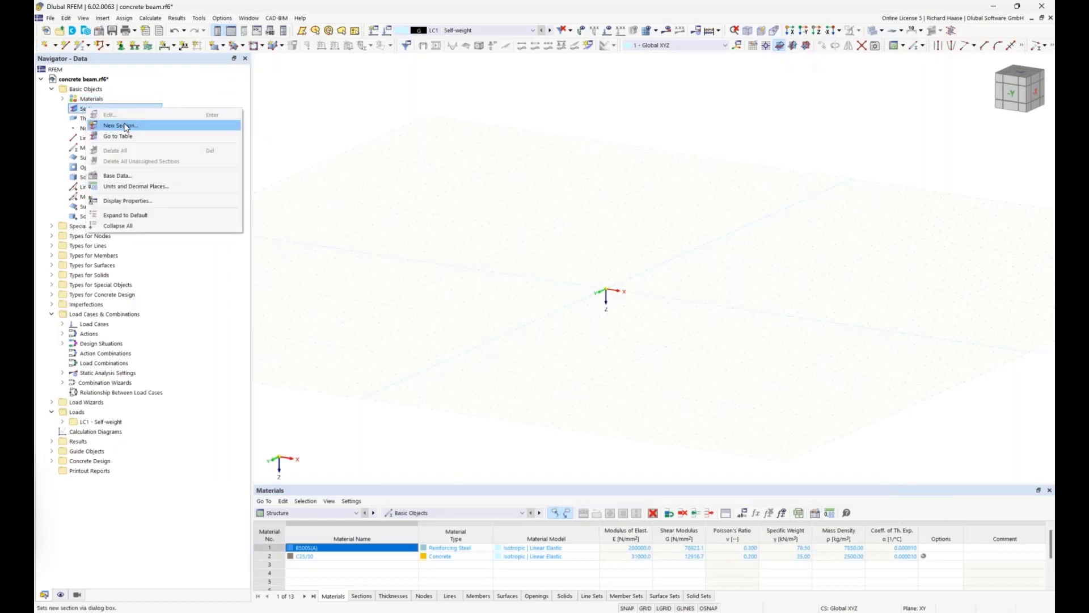
pyautogui.click(124, 123)
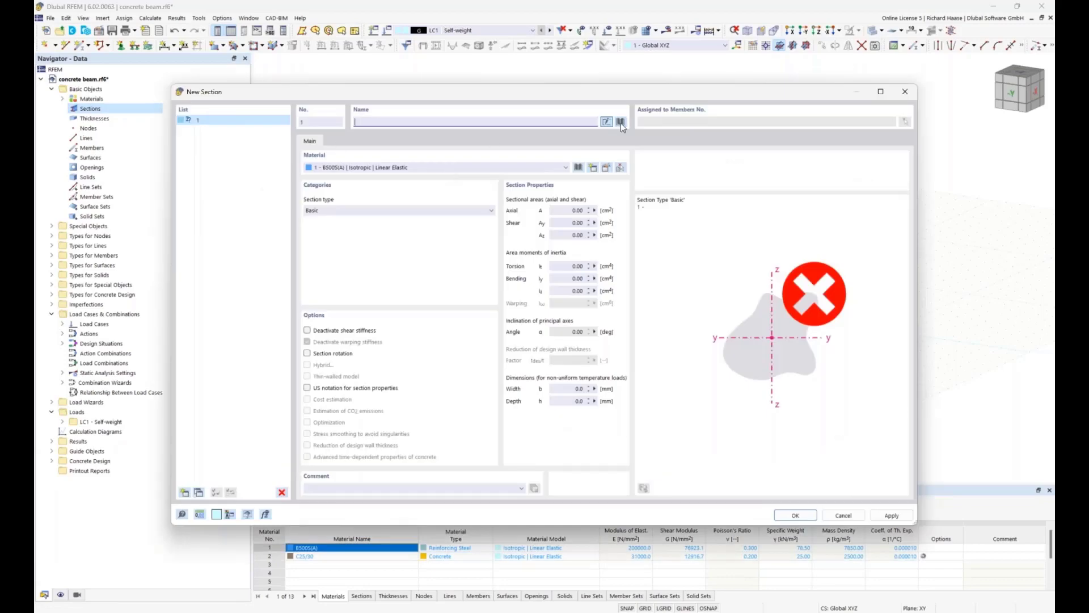
pyautogui.click(621, 122)
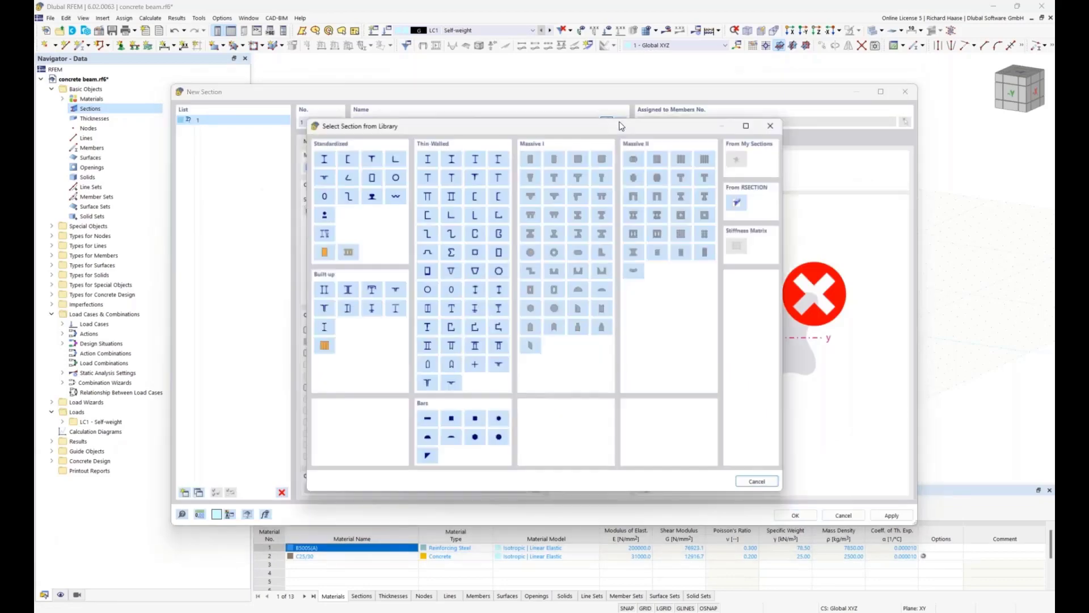
pyautogui.click(529, 158)
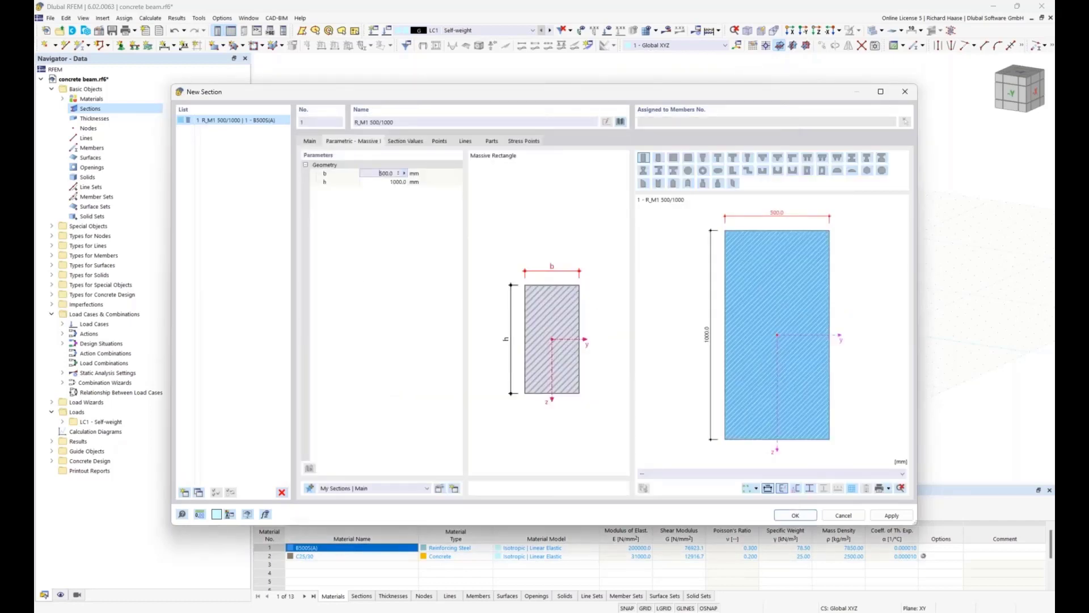
pyautogui.click(443, 184)
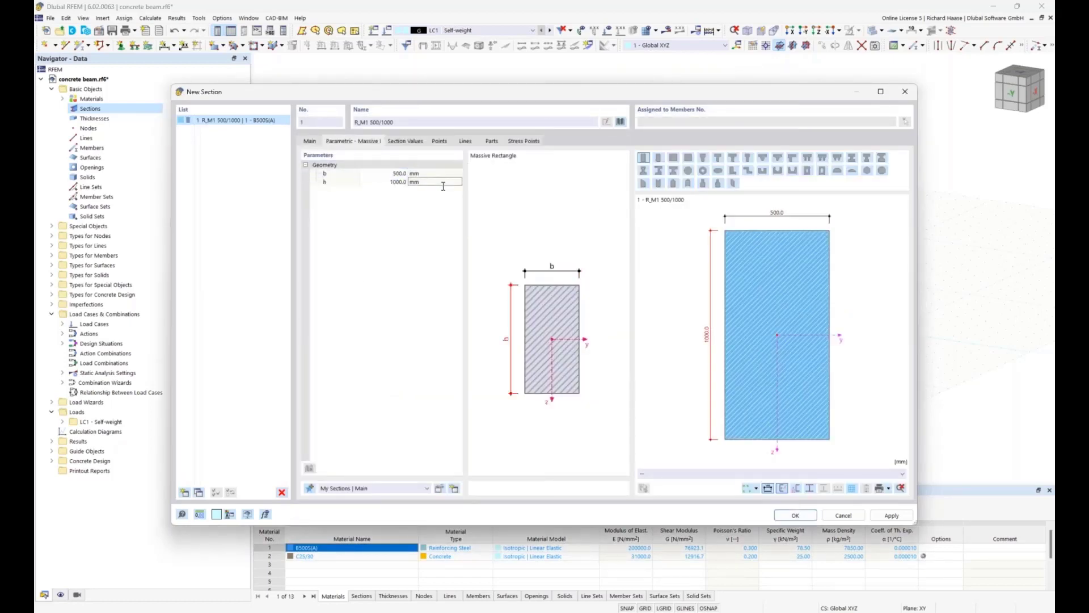
pyautogui.click(384, 173)
pyautogui.write('300')
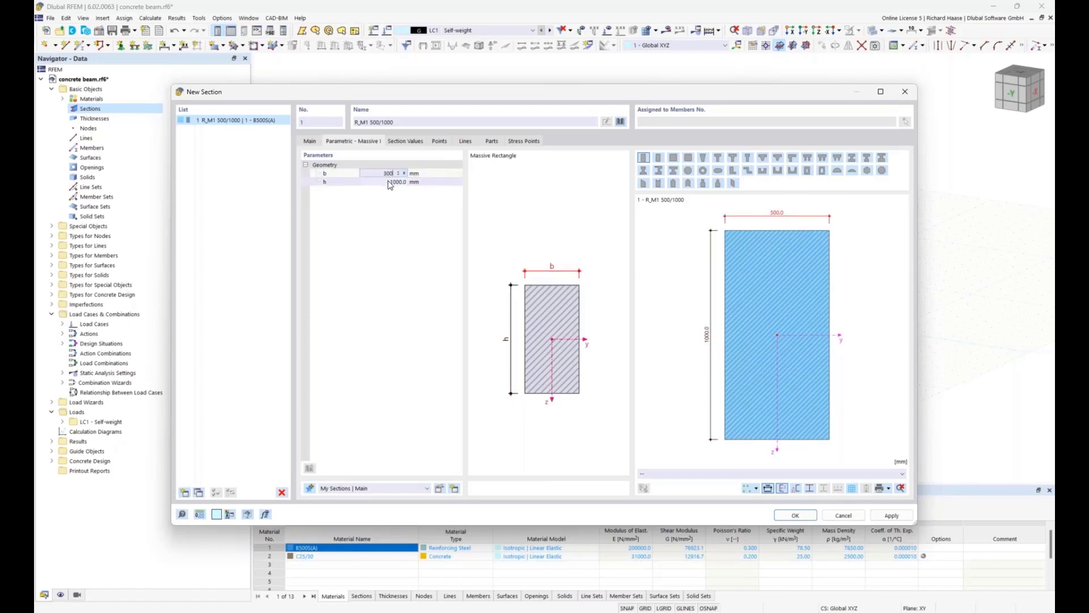
pyautogui.click(388, 182)
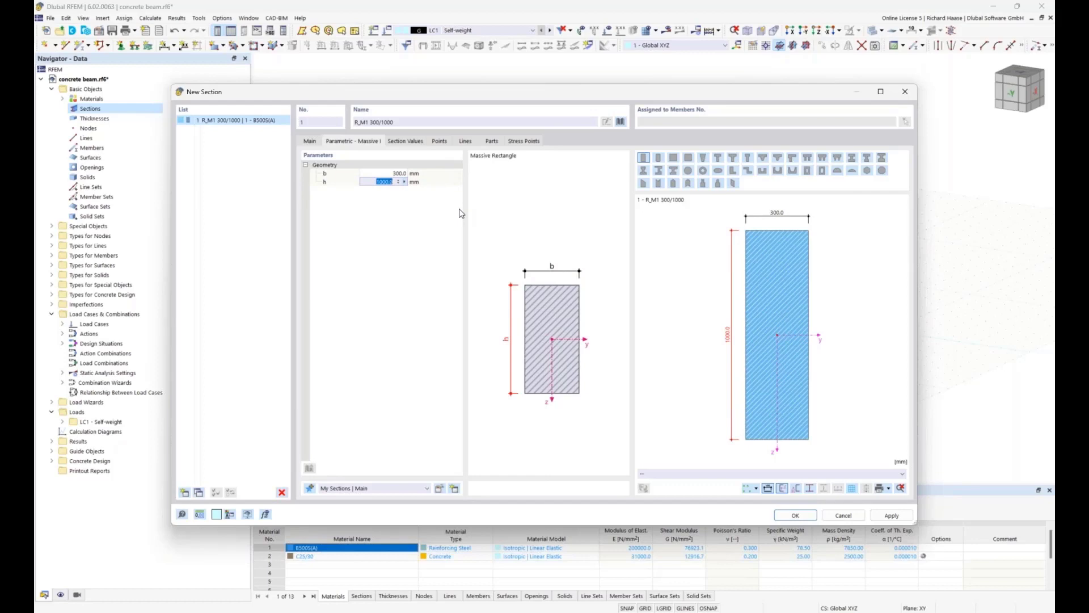
pyautogui.write('450')
pyautogui.click(795, 516)
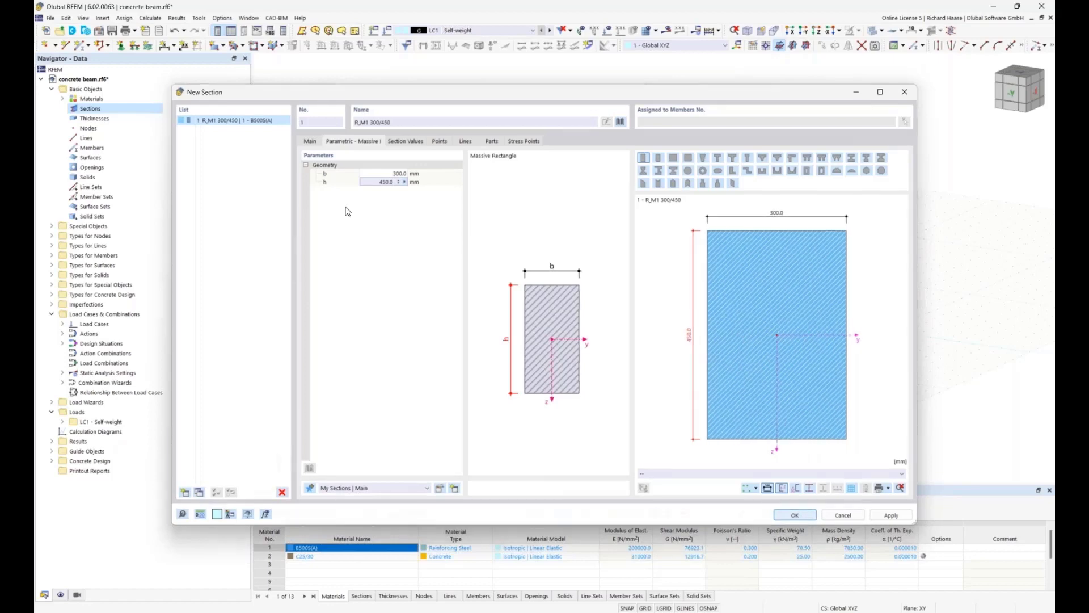
# Edit the rectangular 300/450 section and change its material to concrete C25/30
pyautogui.click(63, 129)
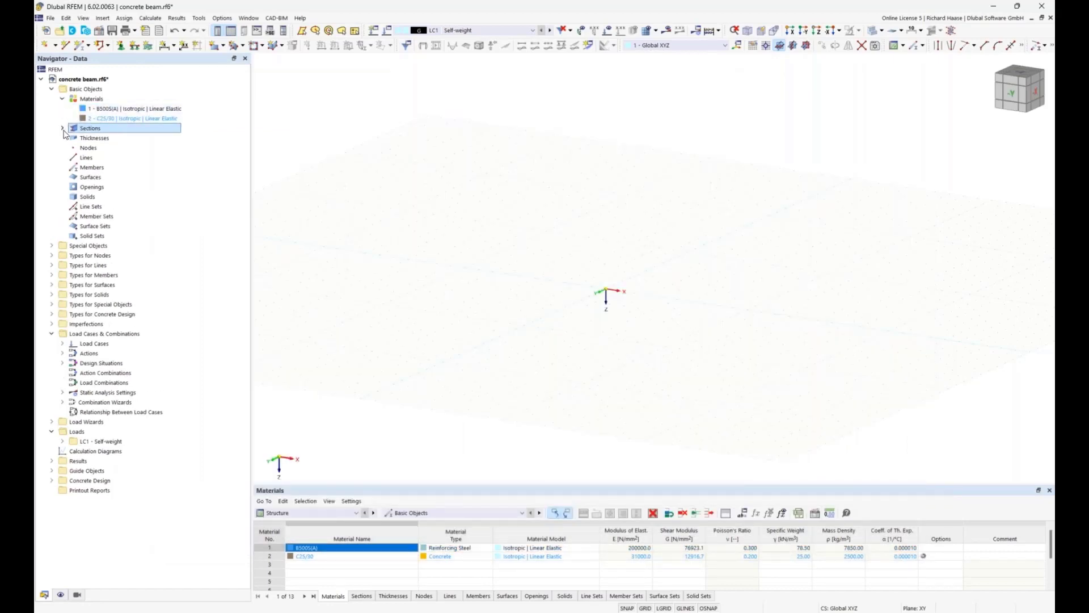
pyautogui.click(157, 139)
pyautogui.doubleClick(157, 139)
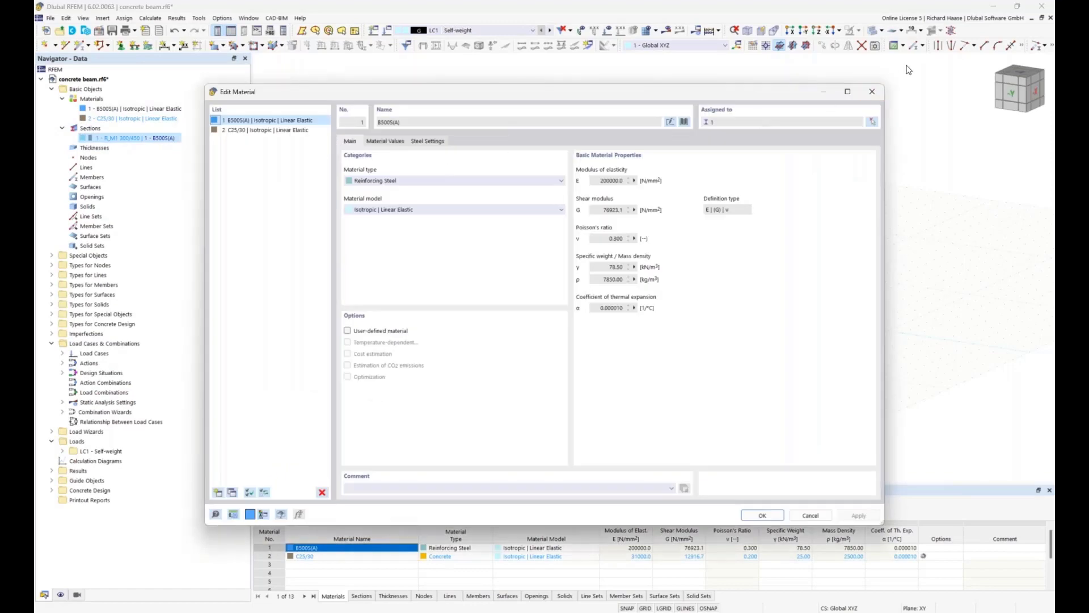
pyautogui.click(872, 91)
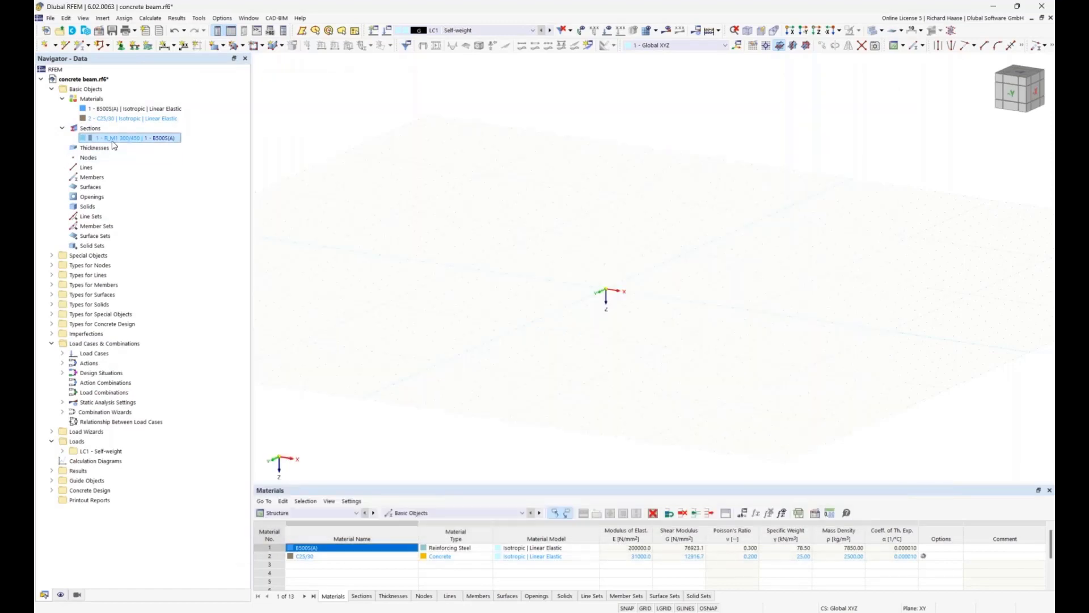
pyautogui.doubleClick(131, 138)
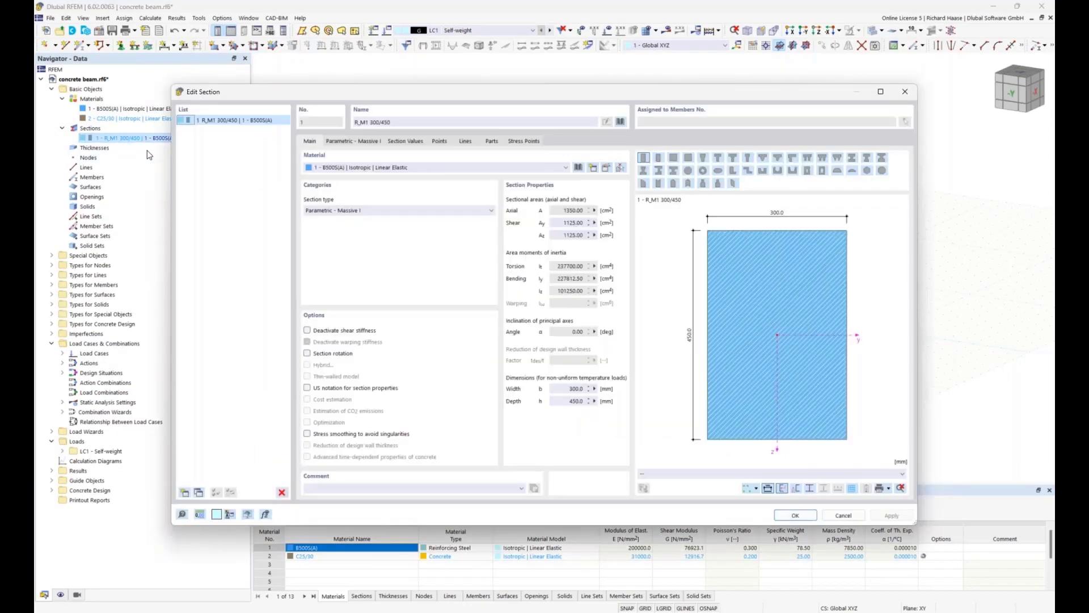
pyautogui.click(352, 168)
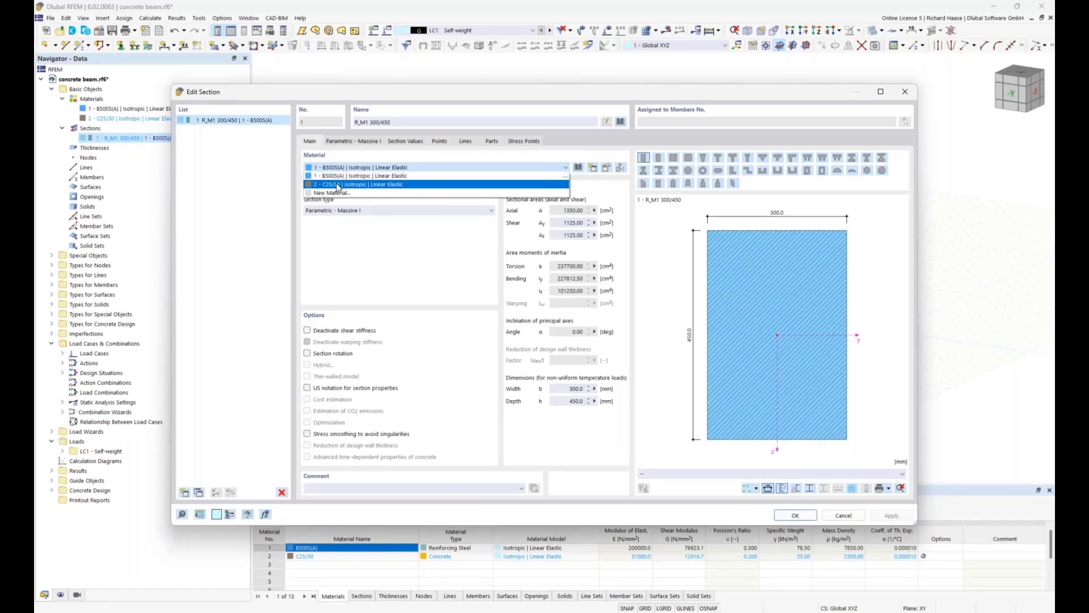
pyautogui.click(338, 184)
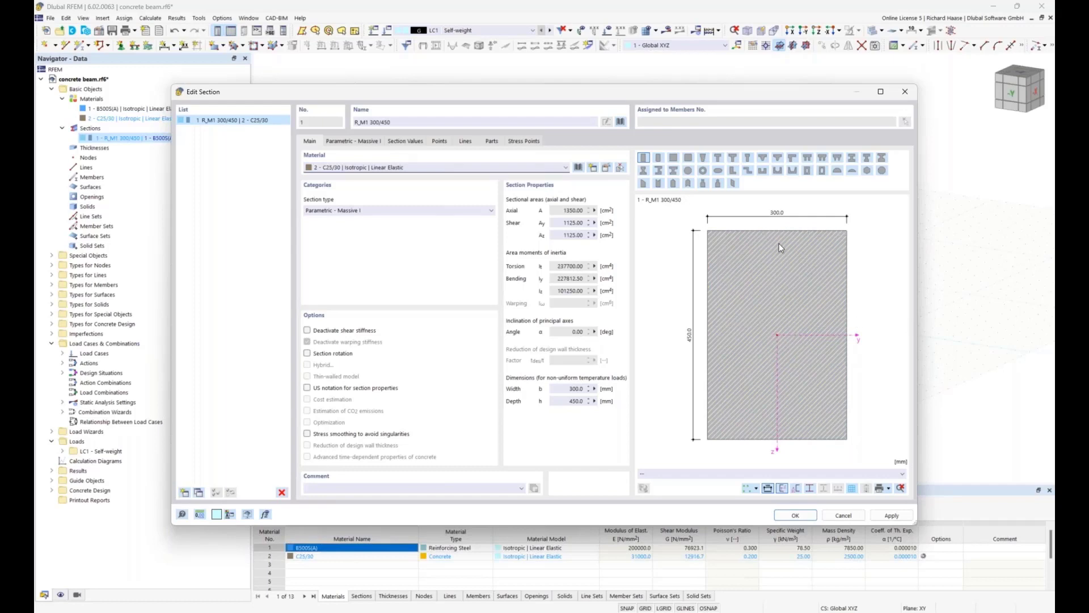
pyautogui.click(793, 517)
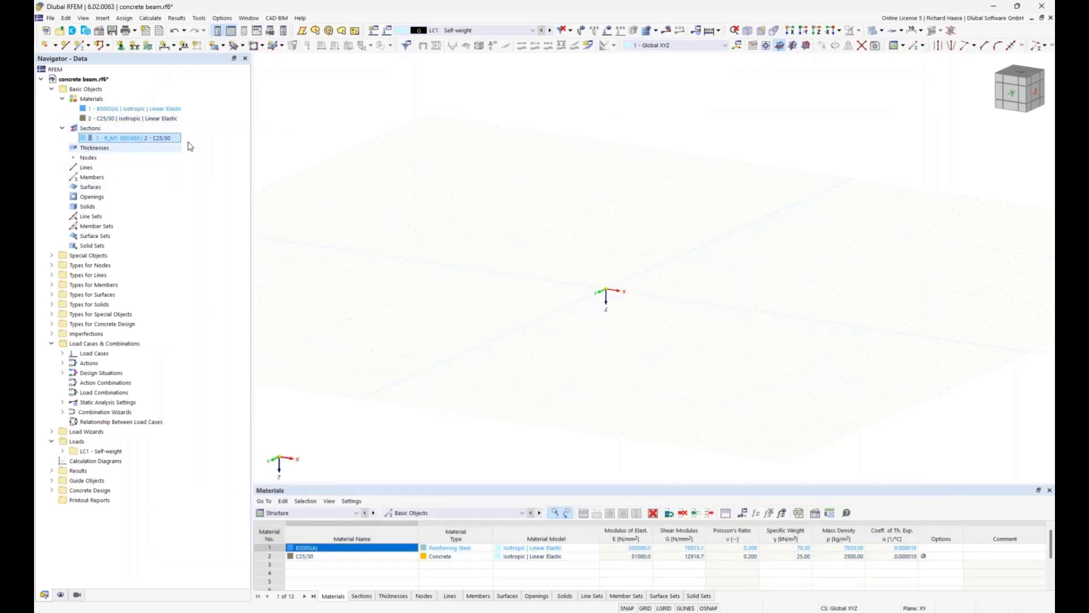
# Create a single beam member with the 300/450 section from the origin to X 8.000 m, Y 0, Z 0
pyautogui.click(81, 50)
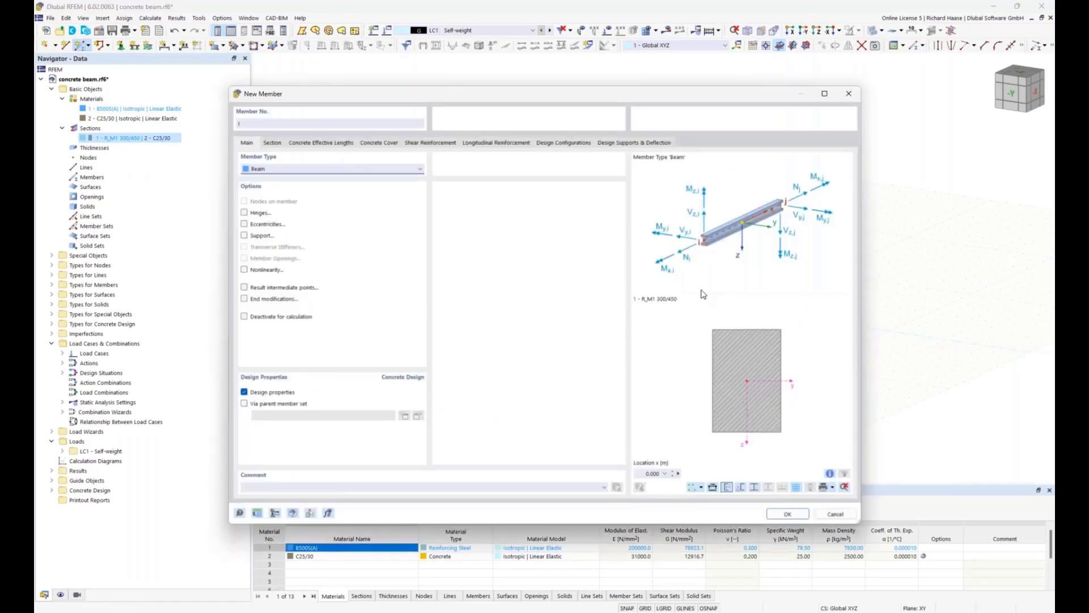
pyautogui.click(787, 515)
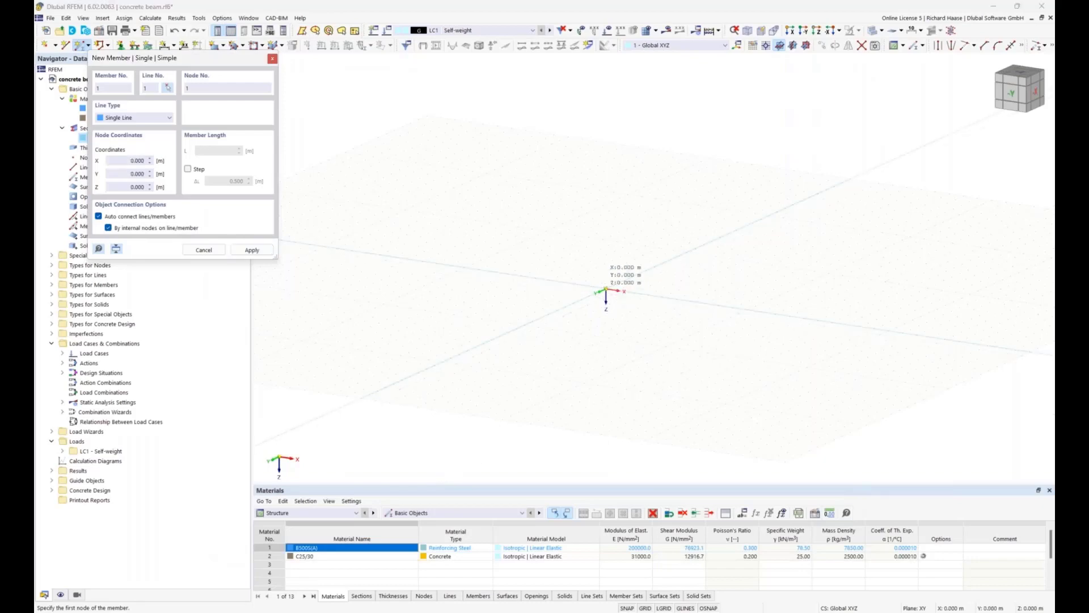
pyautogui.click(606, 290)
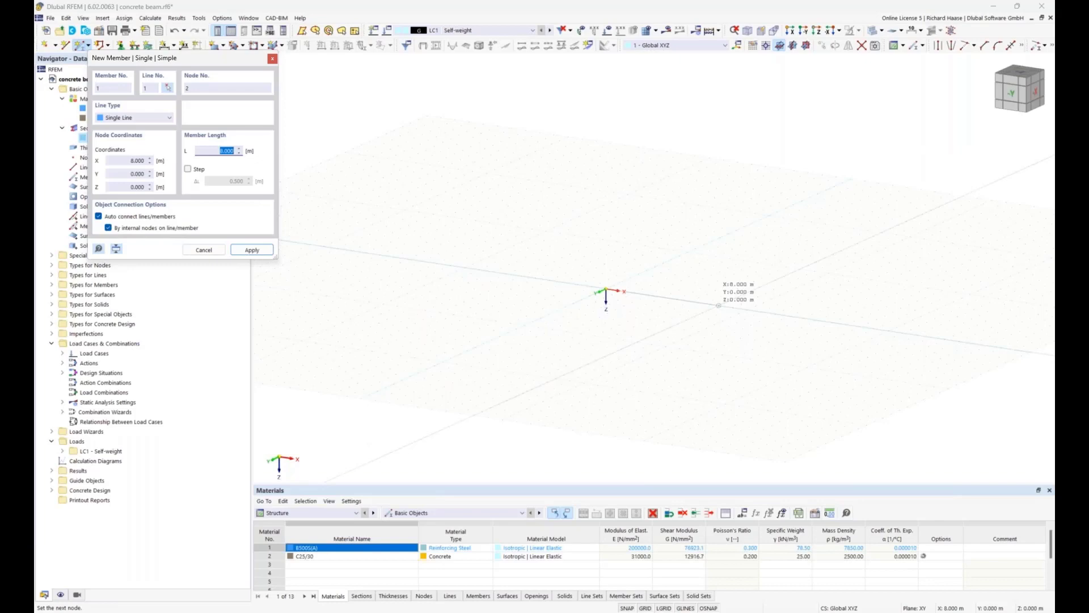
pyautogui.click(719, 305)
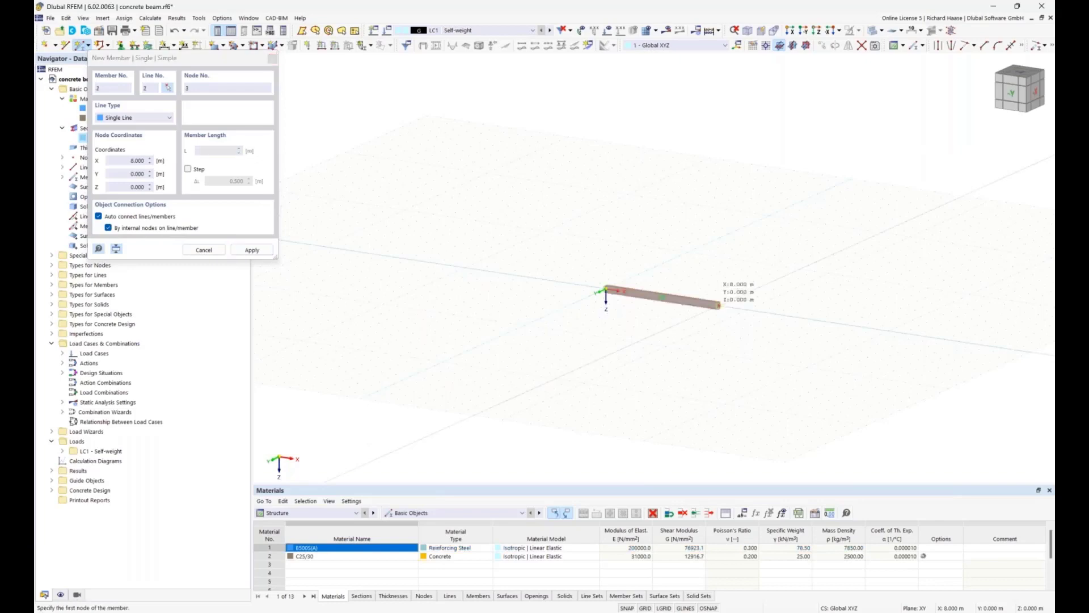
pyautogui.scroll(5, 714, 301)
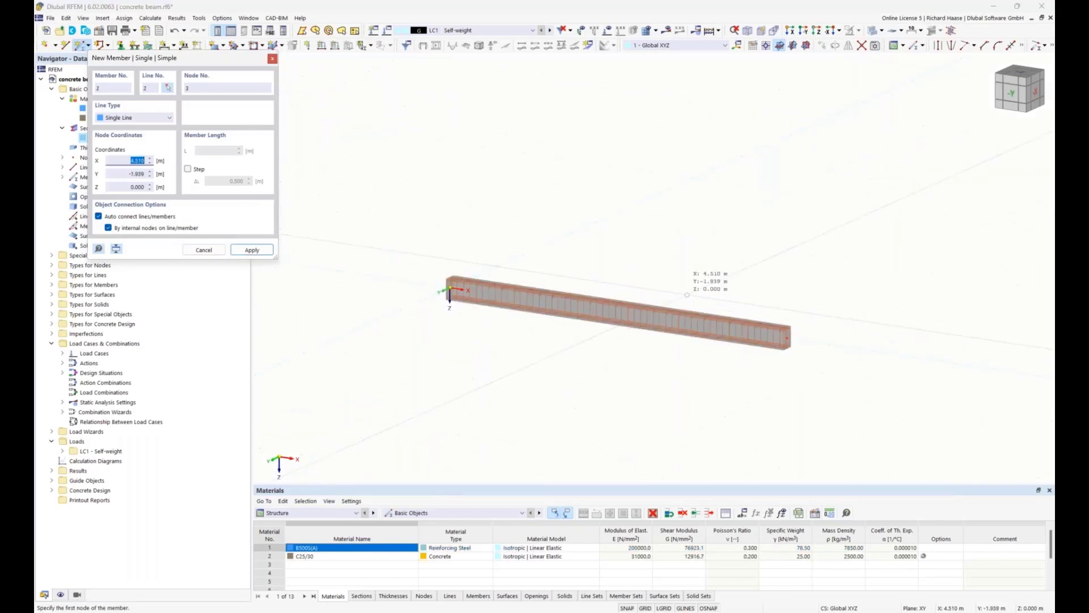
pyautogui.press('Escape')
# Examine the concrete beam and its reinforcement cage from the end face and along its full length
pyautogui.keyDown('ctrl'); pyautogui.moveTo(736, 306); pyautogui.dragTo(646, 287, button='middle'); pyautogui.keyUp('ctrl')
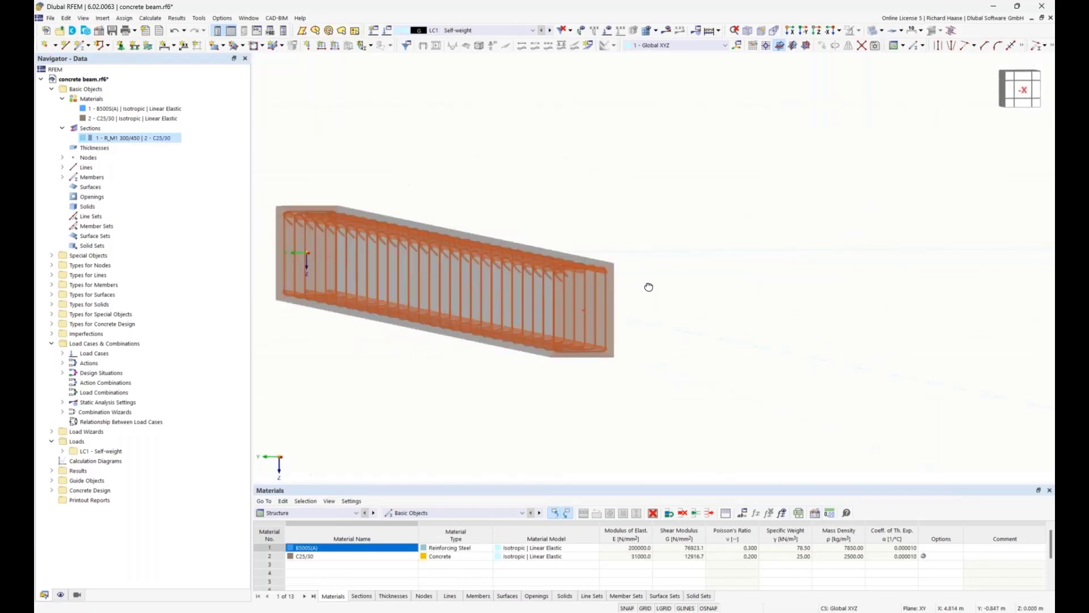
pyautogui.scroll(2, 542, 261)
pyautogui.scroll(-3, 569, 246)
pyautogui.keyDown('ctrl'); pyautogui.moveTo(569, 245); pyautogui.dragTo(607, 185, button='middle'); pyautogui.keyUp('ctrl')
pyautogui.scroll(-3, 606, 186)
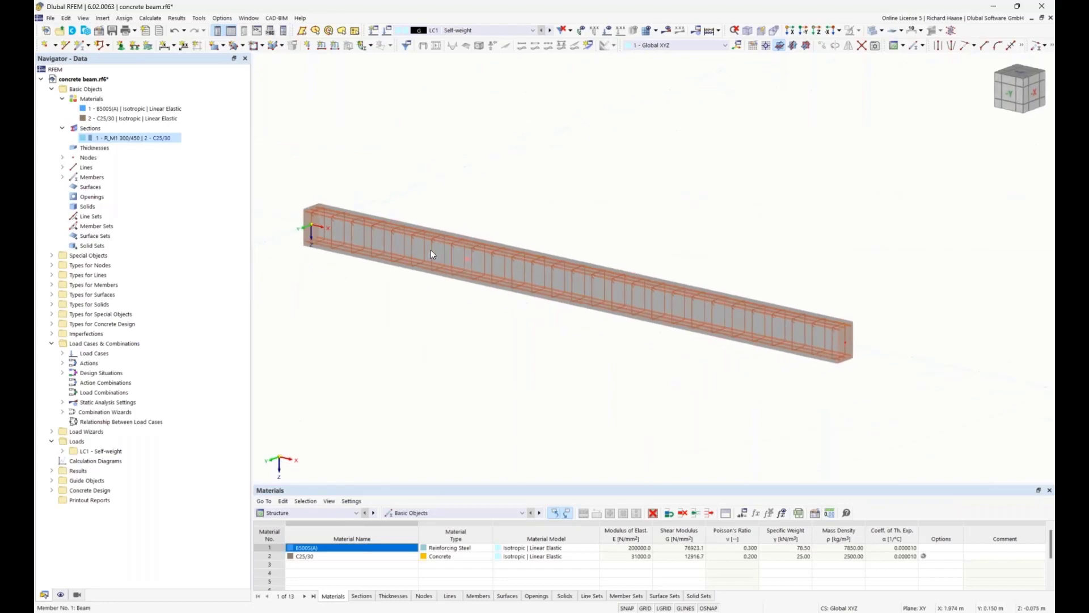
pyautogui.keyDown('ctrl'); pyautogui.moveTo(502, 131); pyautogui.dragTo(511, 193, button='middle'); pyautogui.keyUp('ctrl')
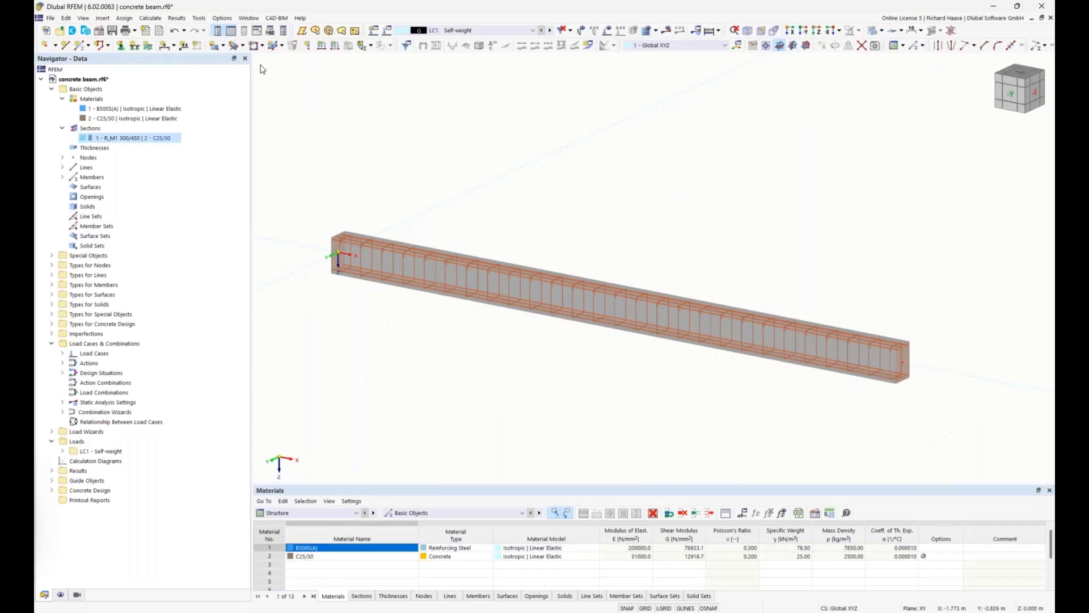
# Assign a Fixed nodal support to the beam's start node at the origin
pyautogui.click(603, 295)
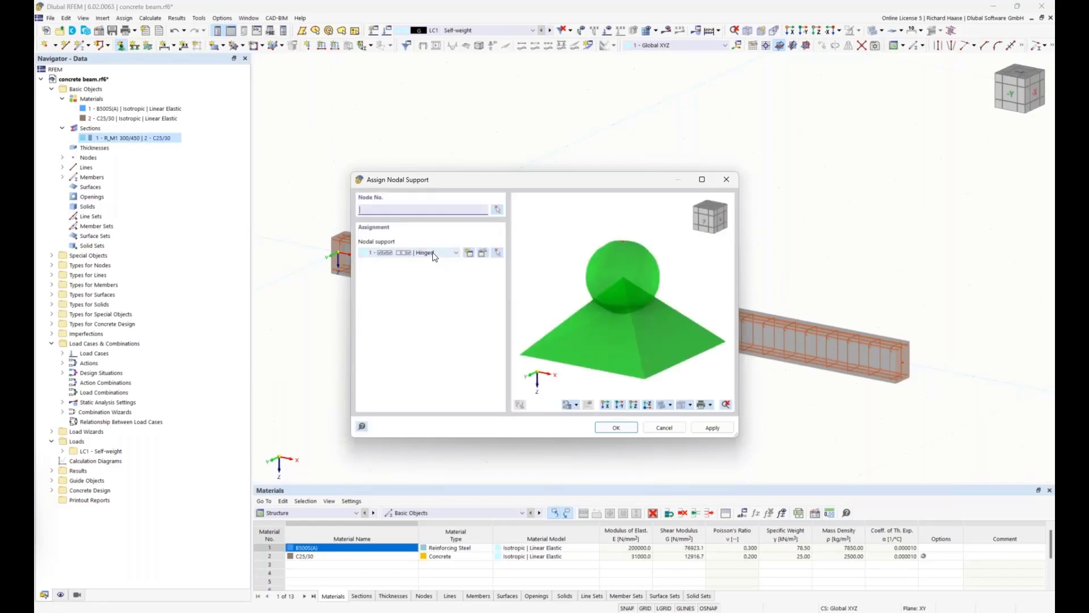
pyautogui.click(435, 253)
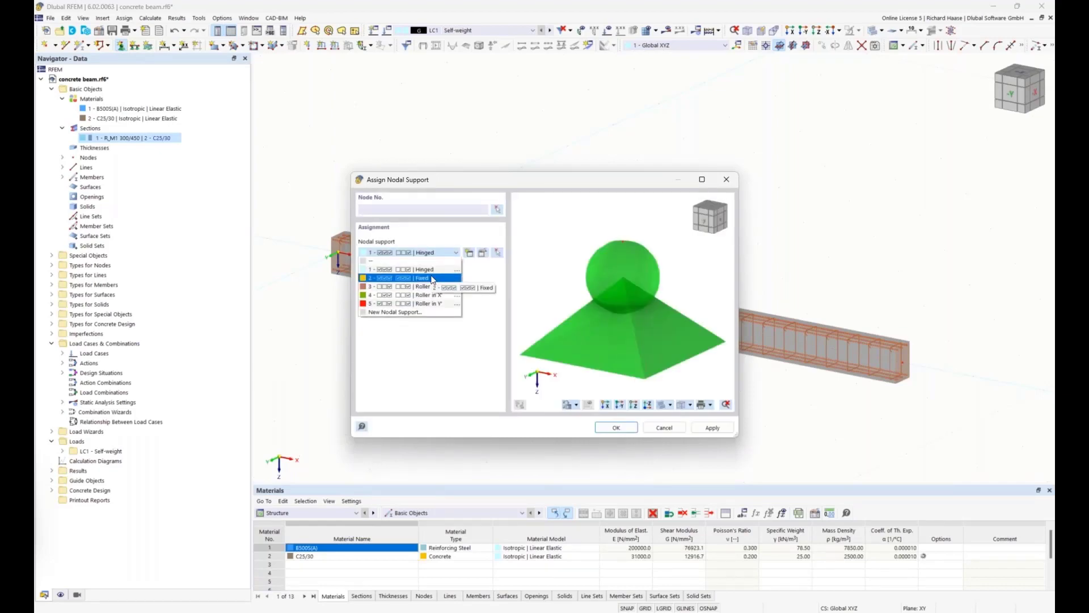
pyautogui.click(433, 278)
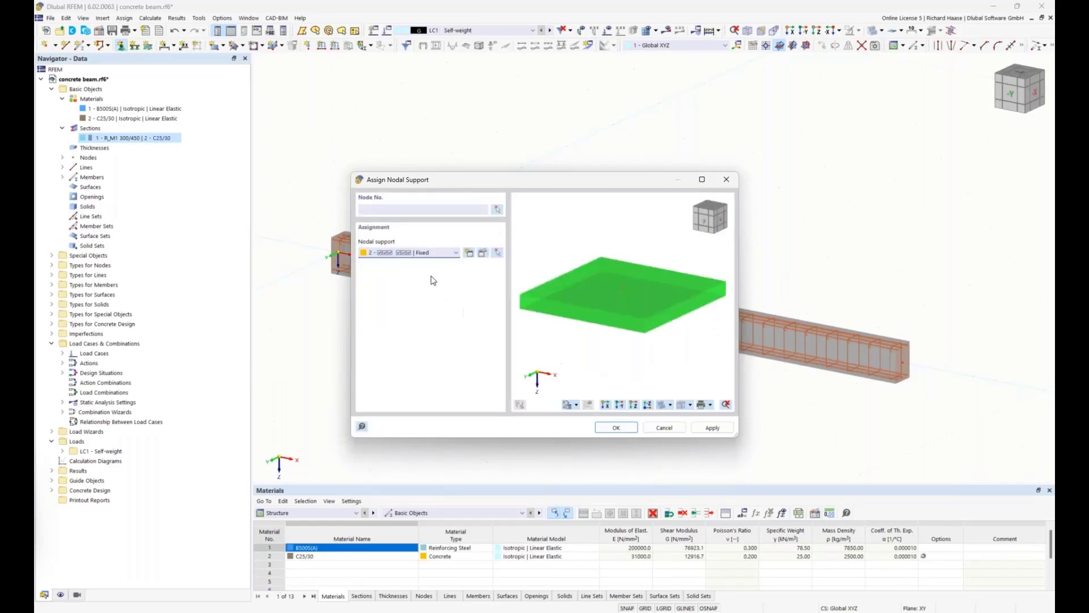
pyautogui.click(497, 211)
pyautogui.moveTo(291, 182); pyautogui.dragTo(404, 332)
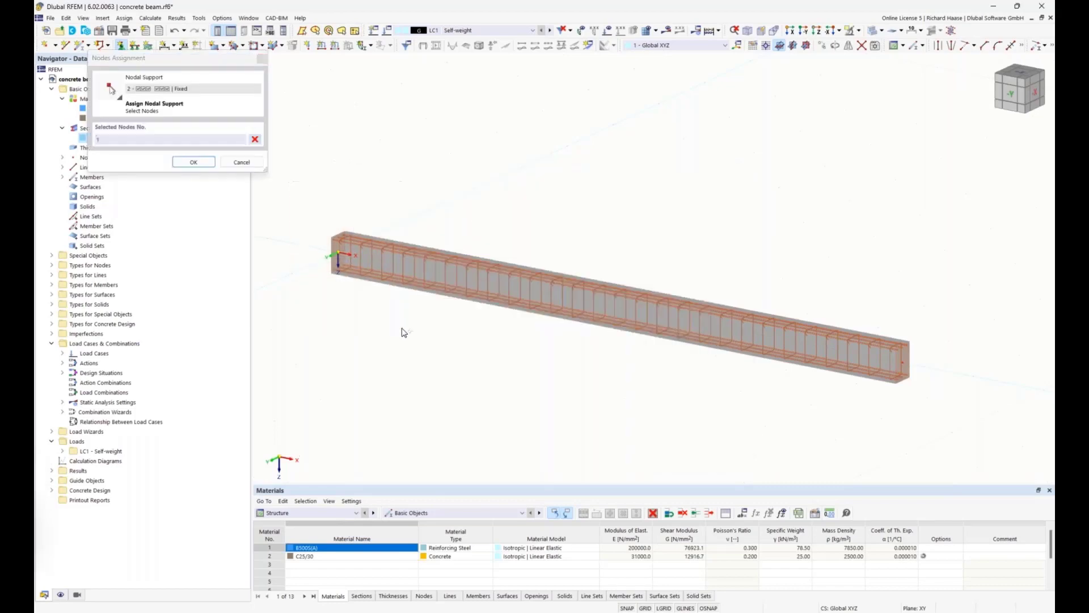
pyautogui.click(187, 163)
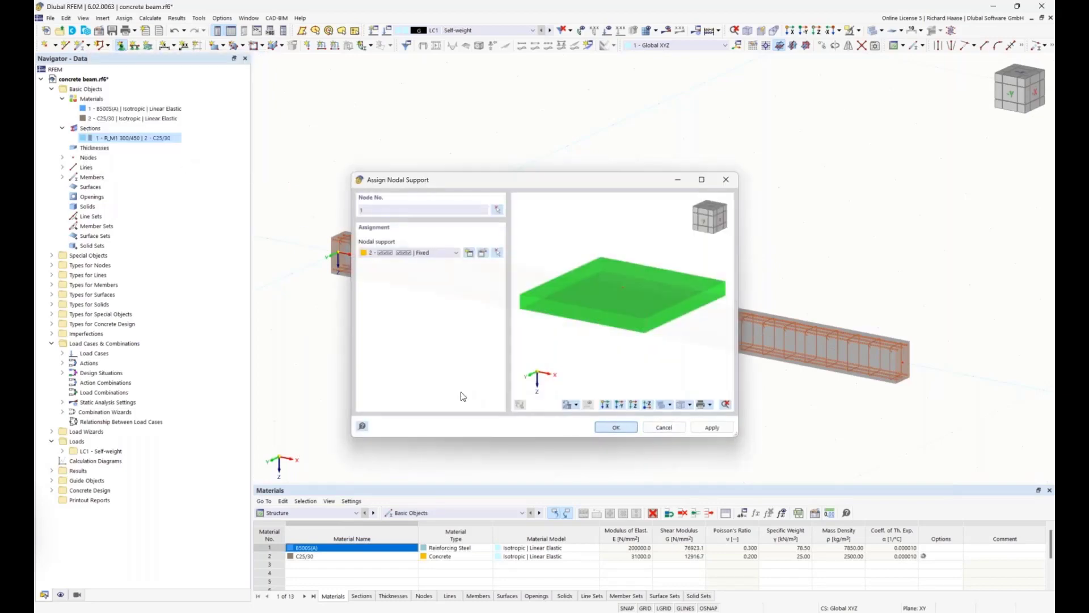
pyautogui.press('Return')
pyautogui.keyDown('ctrl'); pyautogui.moveTo(451, 399); pyautogui.dragTo(477, 393, button='middle'); pyautogui.keyUp('ctrl')
pyautogui.scroll(-2, 511, 395)
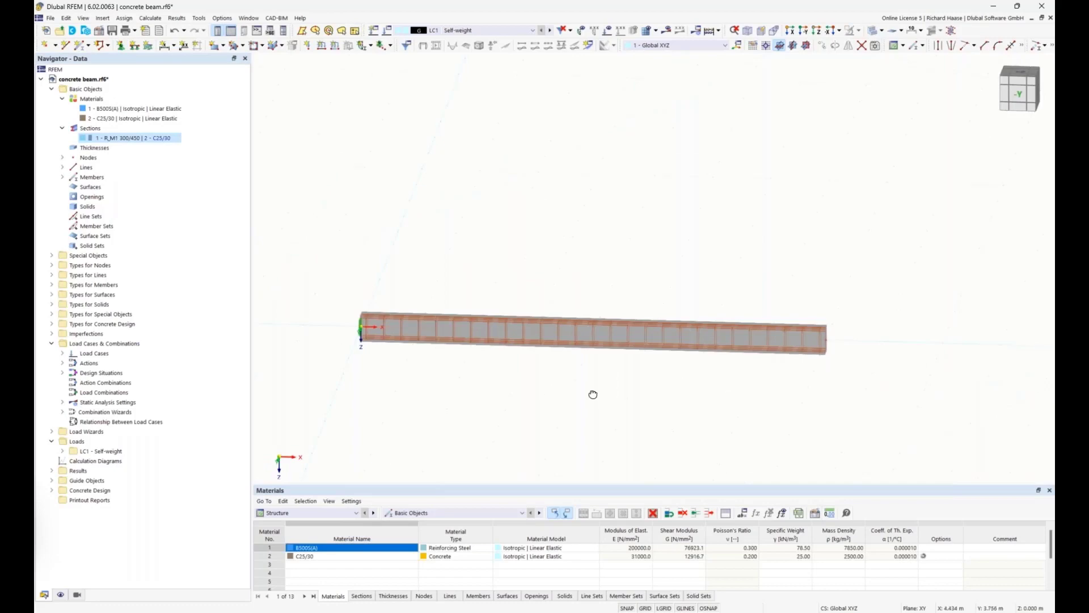
pyautogui.keyDown('ctrl'); pyautogui.moveTo(593, 394); pyautogui.dragTo(584, 397, button='middle'); pyautogui.keyUp('ctrl')
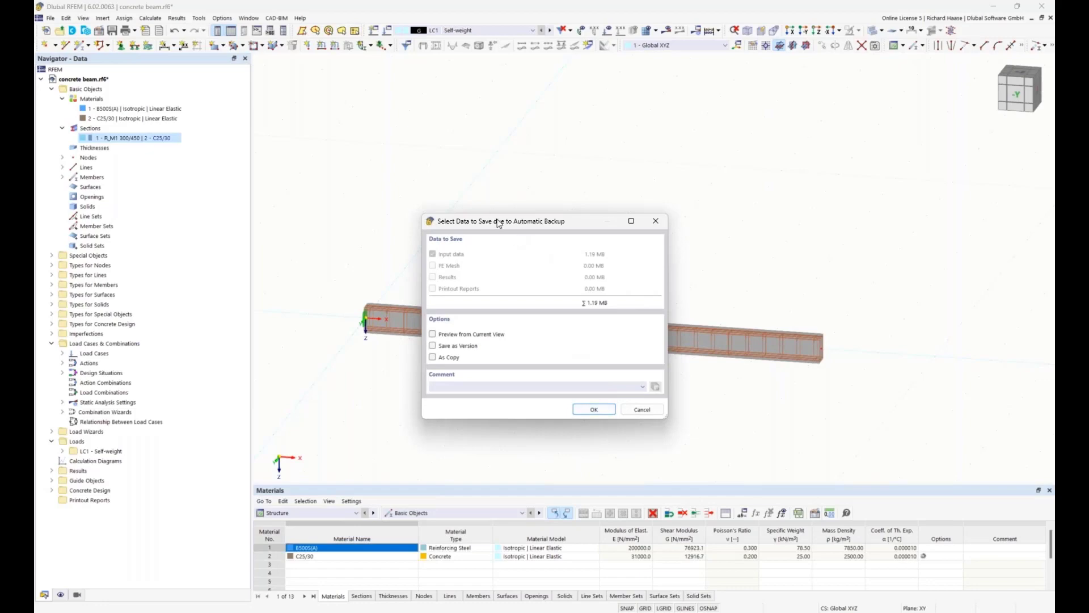
# Save the model for the automatic backup under the file name concrete beam1
pyautogui.moveTo(498, 220); pyautogui.dragTo(494, 209)
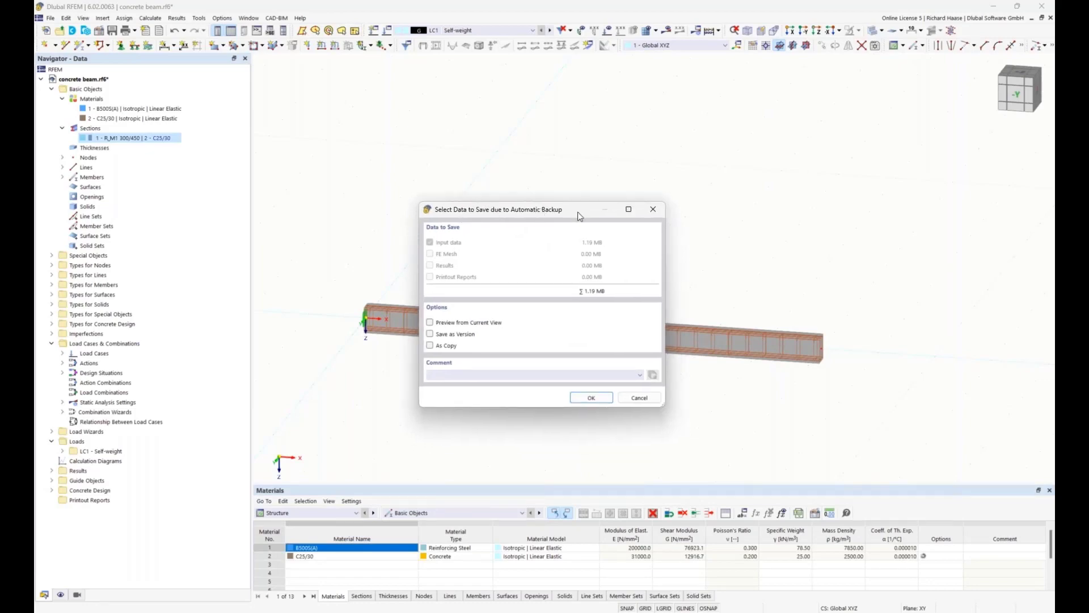
pyautogui.click(591, 399)
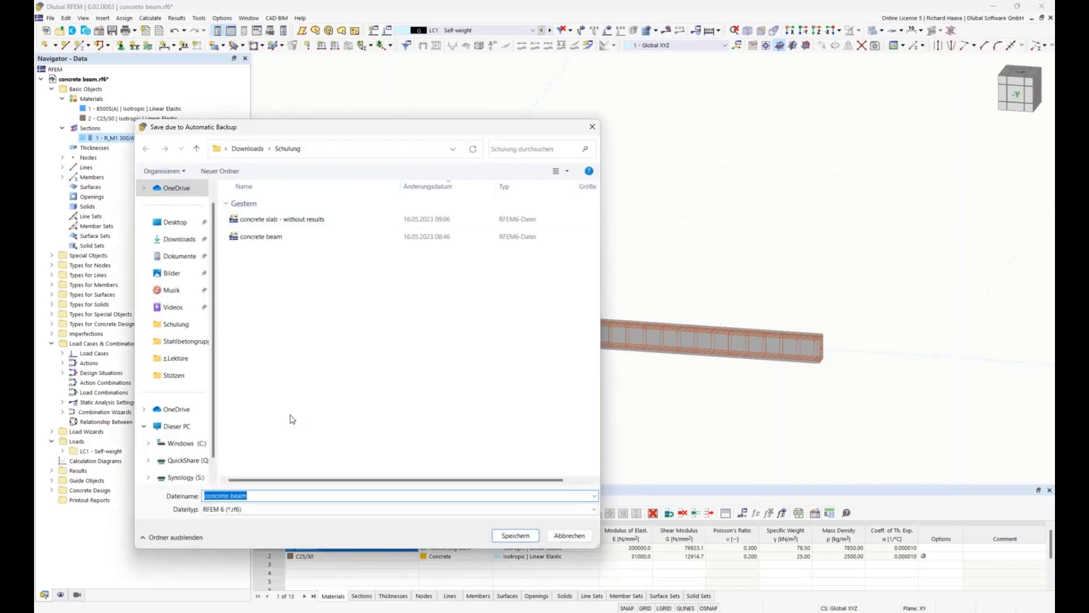
pyautogui.click(257, 497)
pyautogui.write('1')
pyautogui.press('Return')
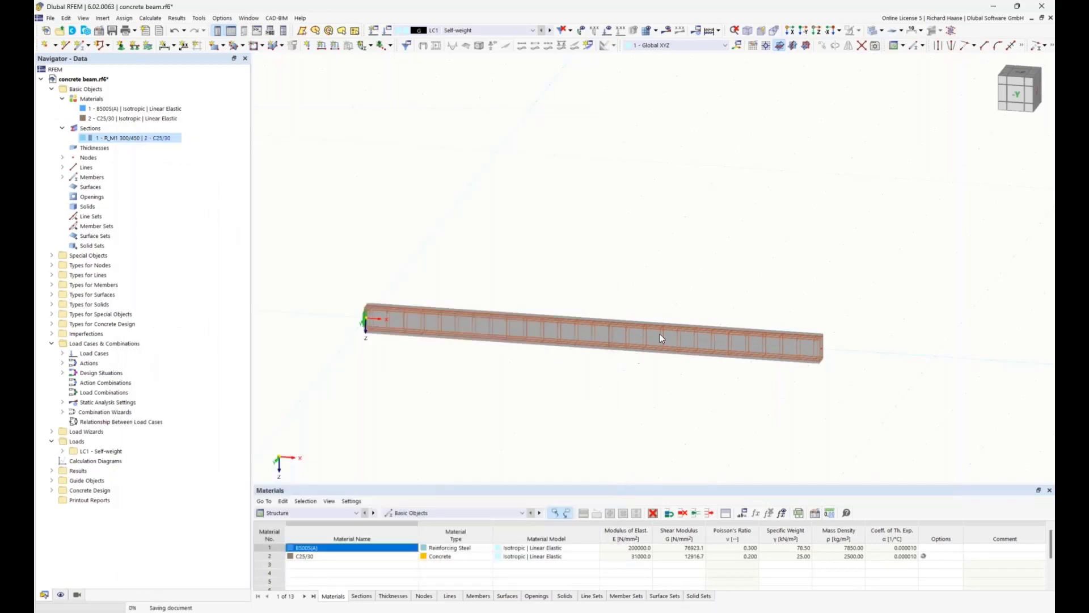
# Edit the beam member and enable the option for nodes on the member
pyautogui.doubleClick(568, 331)
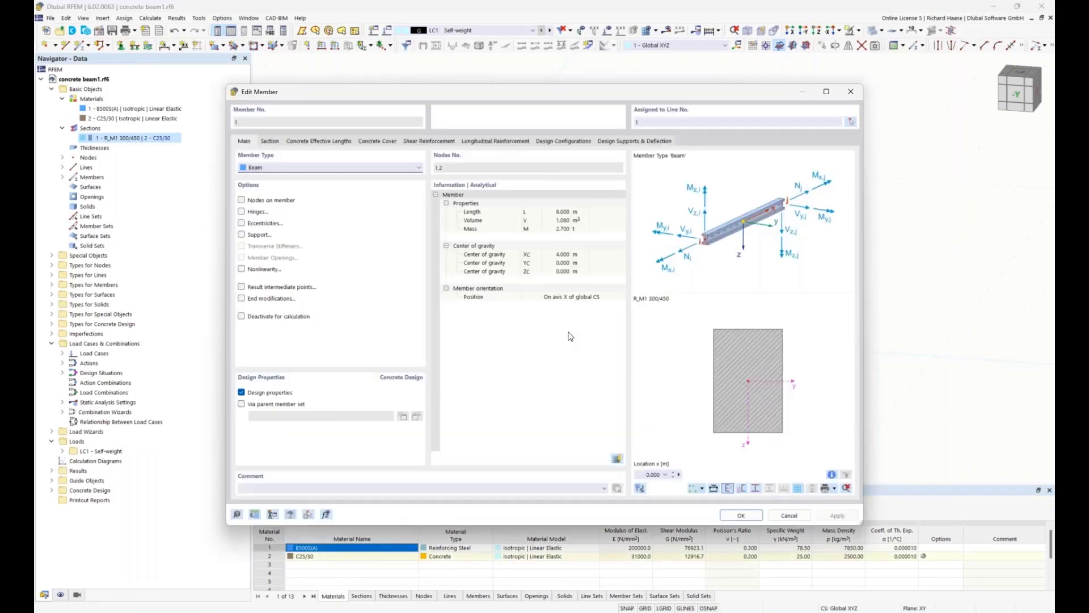
pyautogui.click(242, 201)
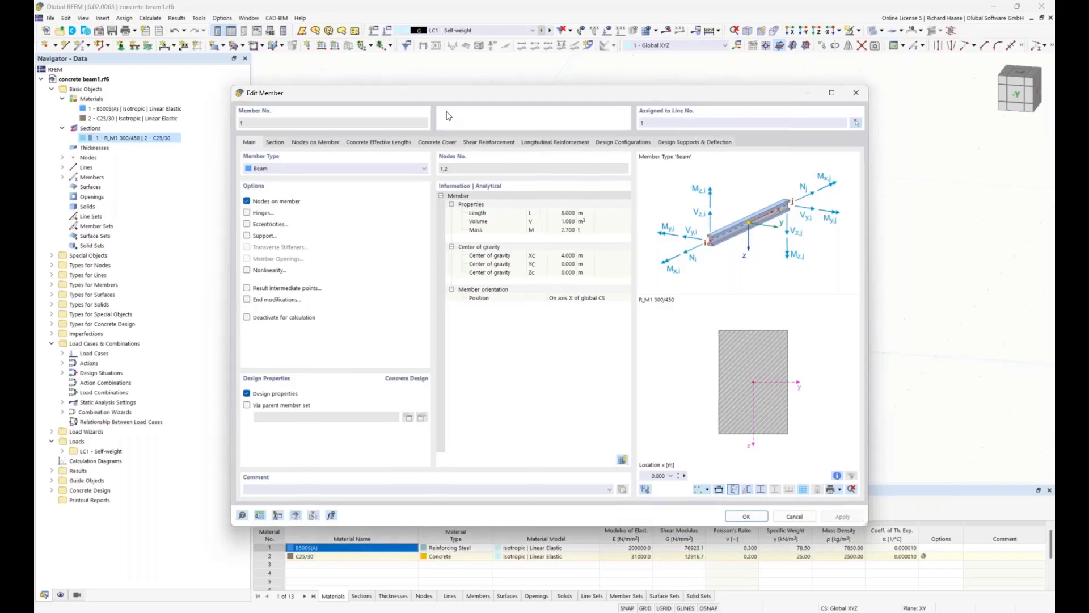
pyautogui.moveTo(428, 93); pyautogui.dragTo(466, 379)
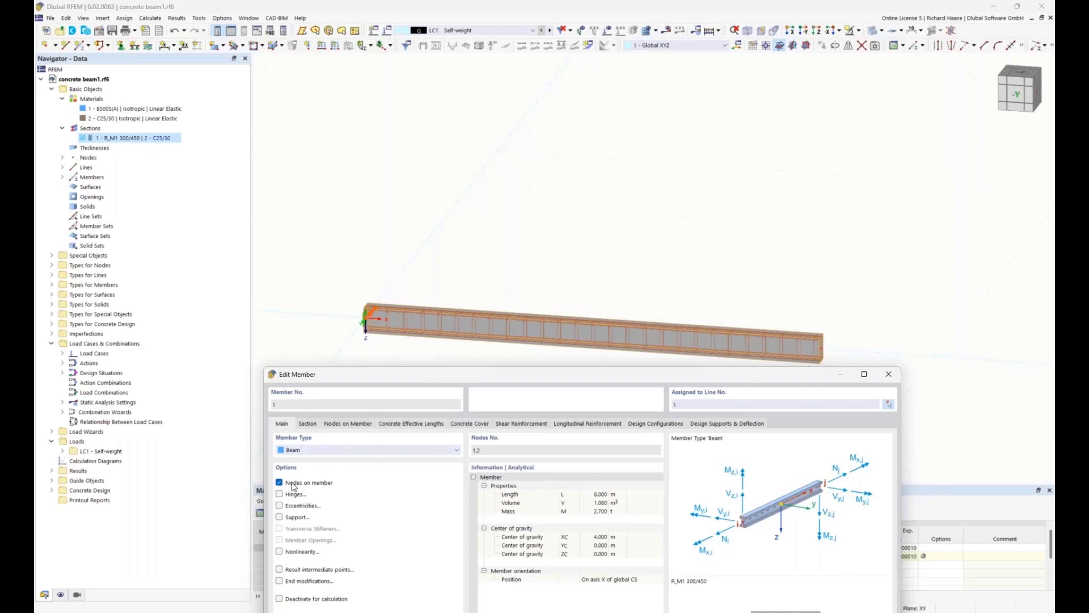
pyautogui.moveTo(433, 376); pyautogui.dragTo(396, 274)
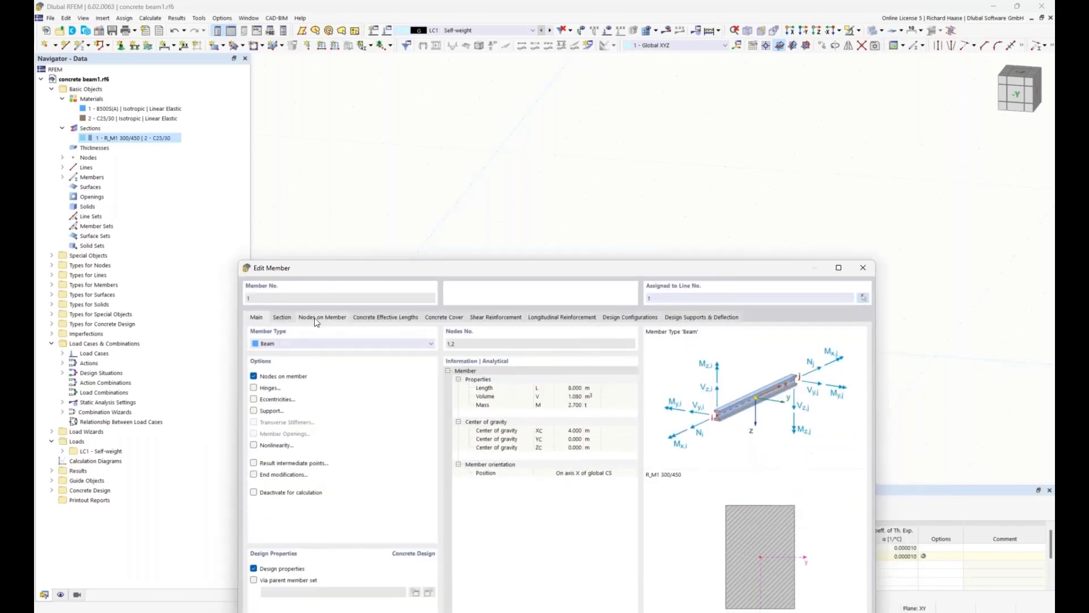
# Add a node on the beam member at an absolute distance of 6 m from its start
pyautogui.click(316, 318)
pyautogui.moveTo(486, 269); pyautogui.dragTo(458, 130)
pyautogui.click(225, 494)
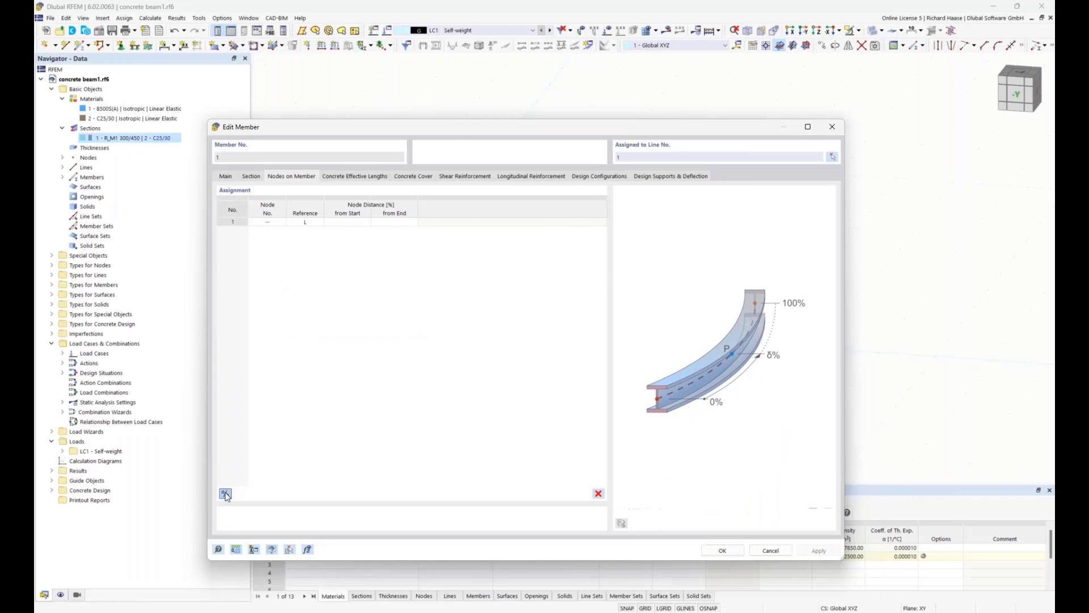
pyautogui.click(345, 222)
pyautogui.click(345, 222)
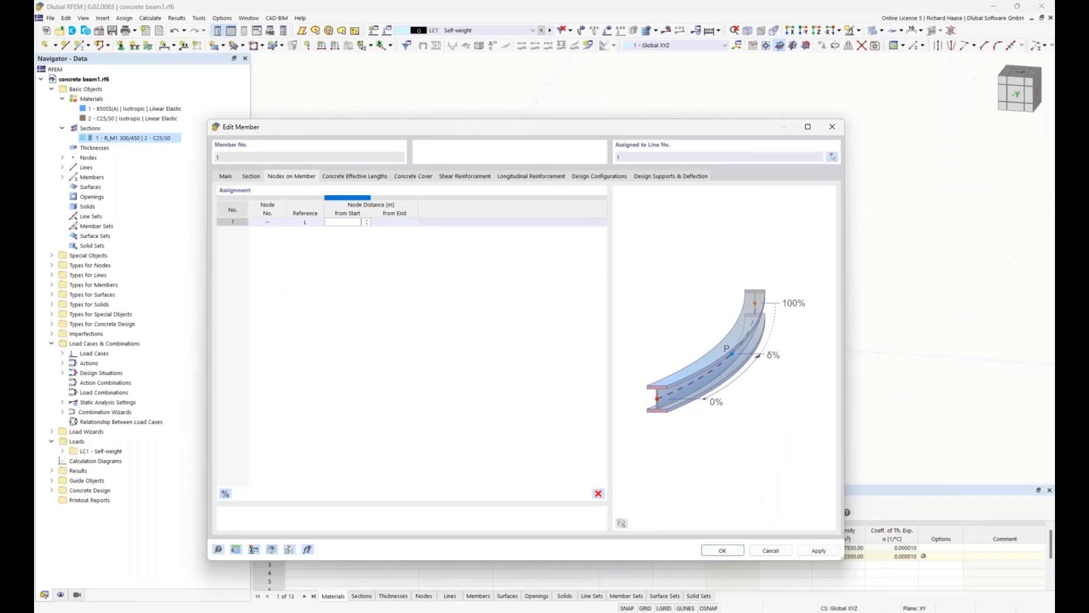
pyautogui.press('Return')
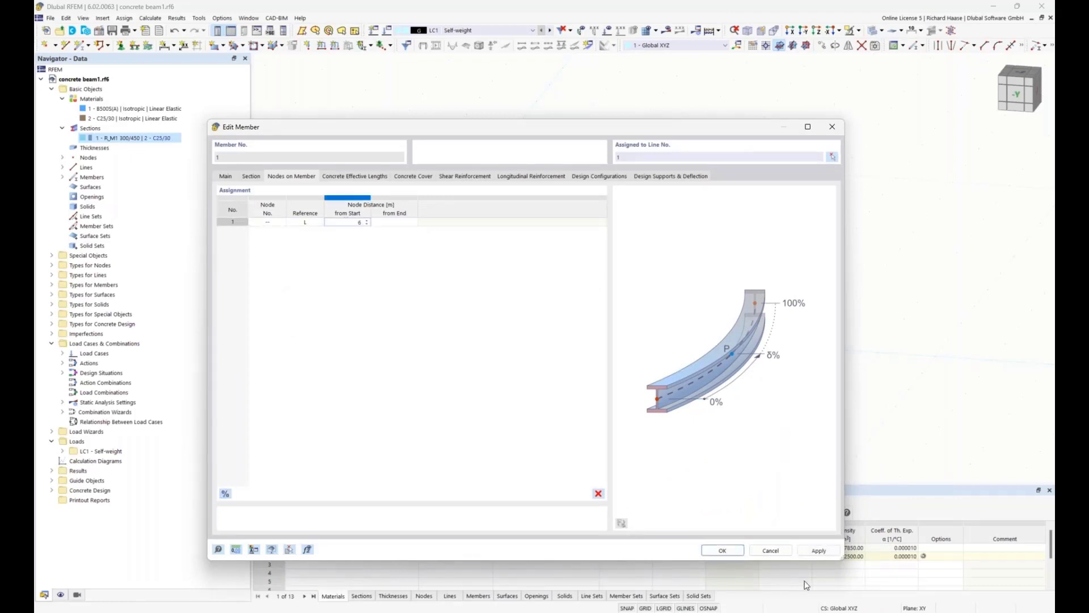
pyautogui.click(719, 550)
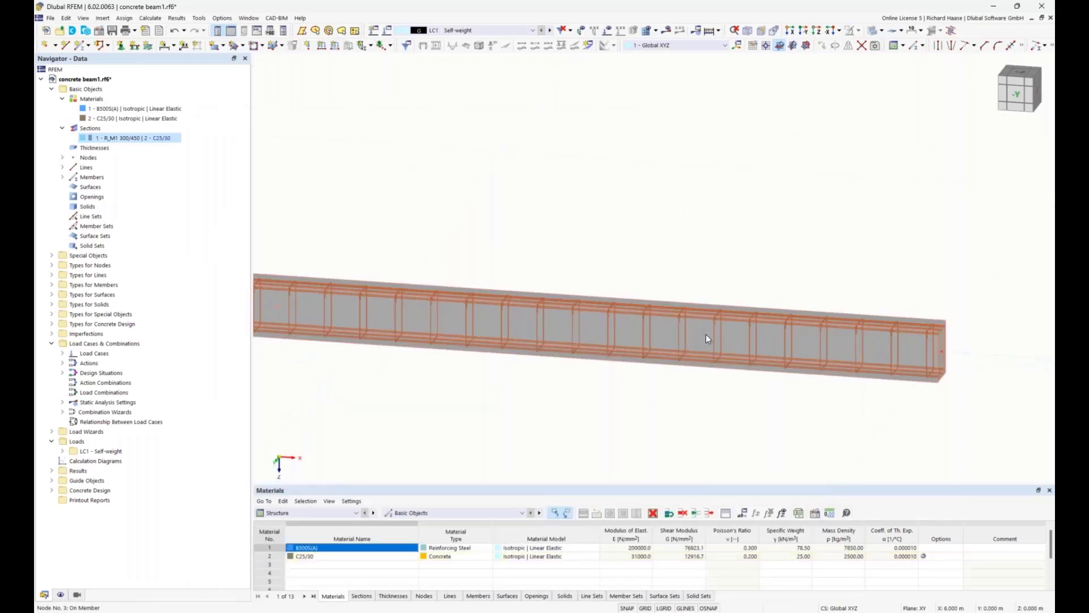
# Choose the Roller in X' nodal support for assignment and edit it to also restrain rotation φX
pyautogui.scroll(-2, 700, 404)
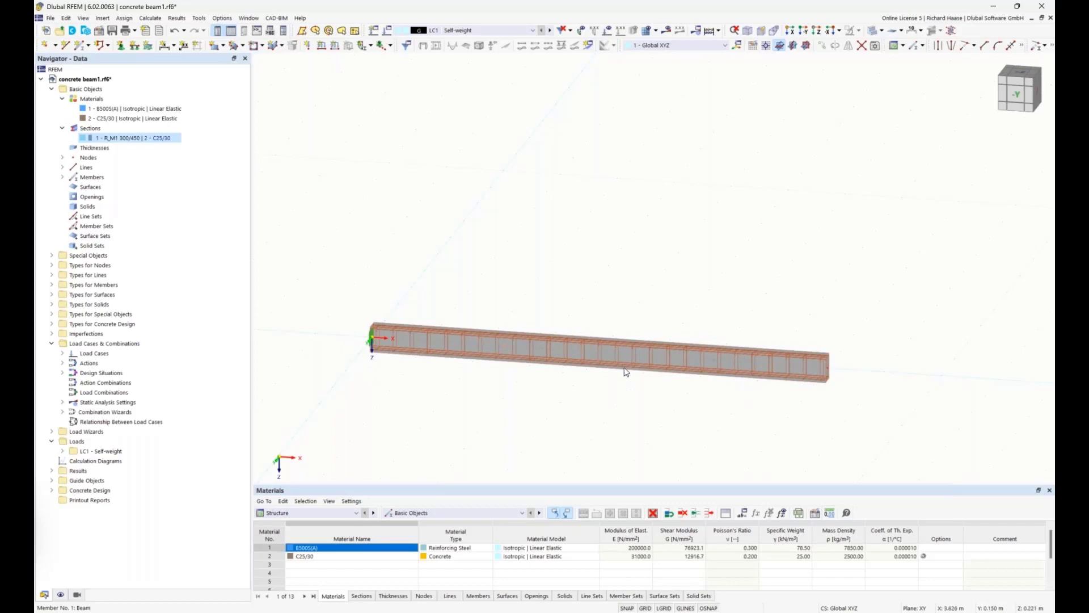
pyautogui.click(122, 48)
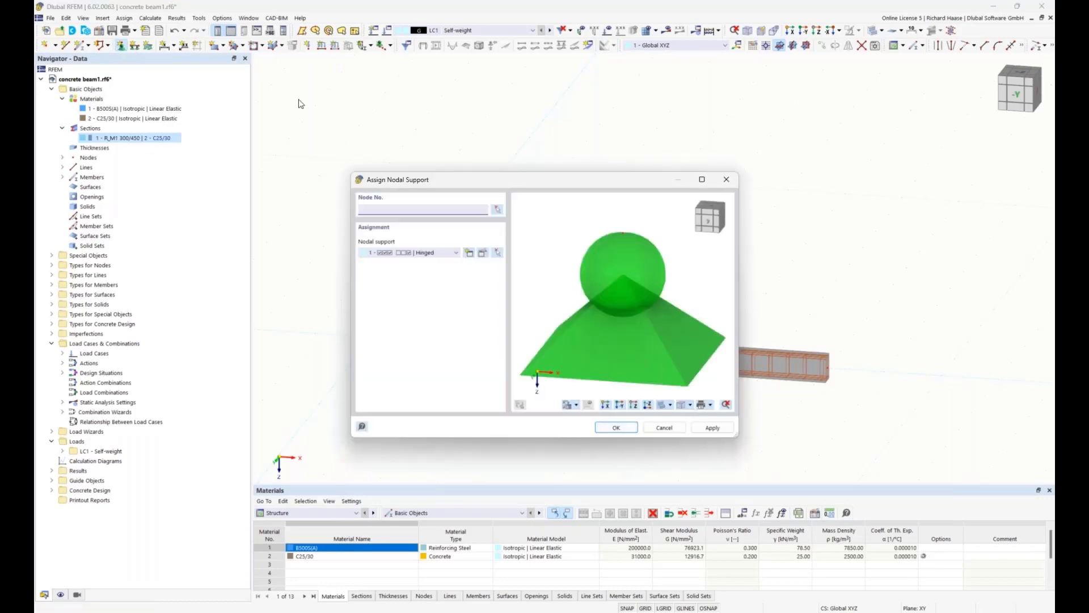
pyautogui.click(447, 253)
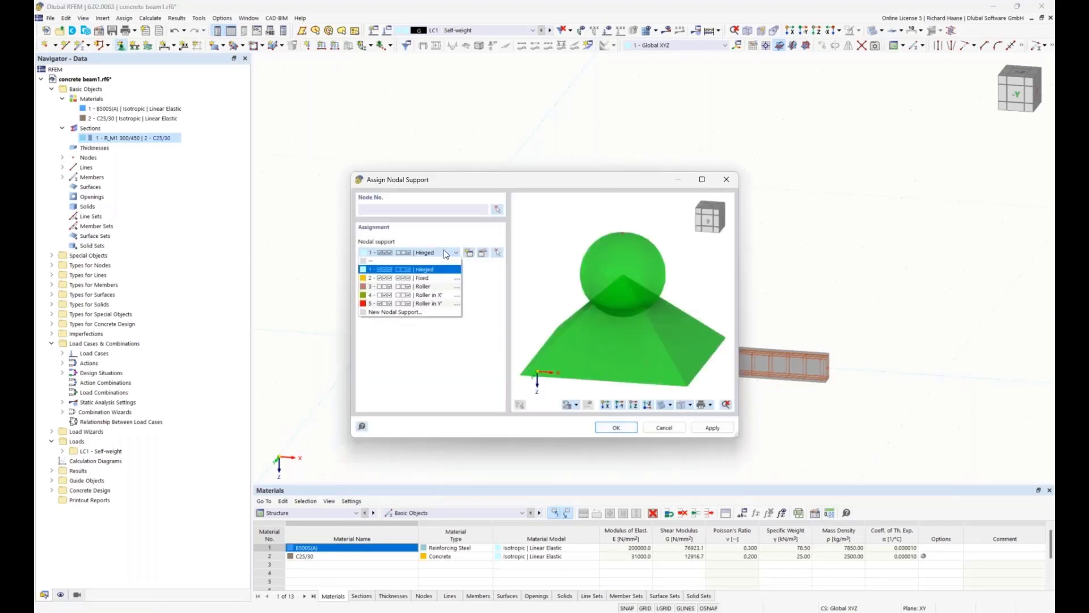
pyautogui.click(437, 297)
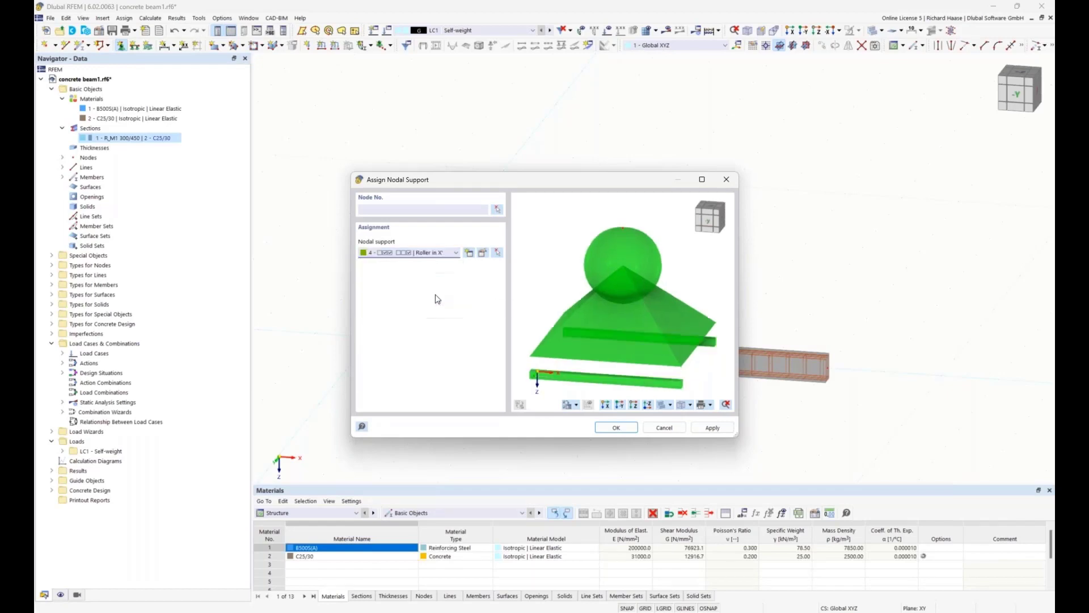
pyautogui.click(483, 253)
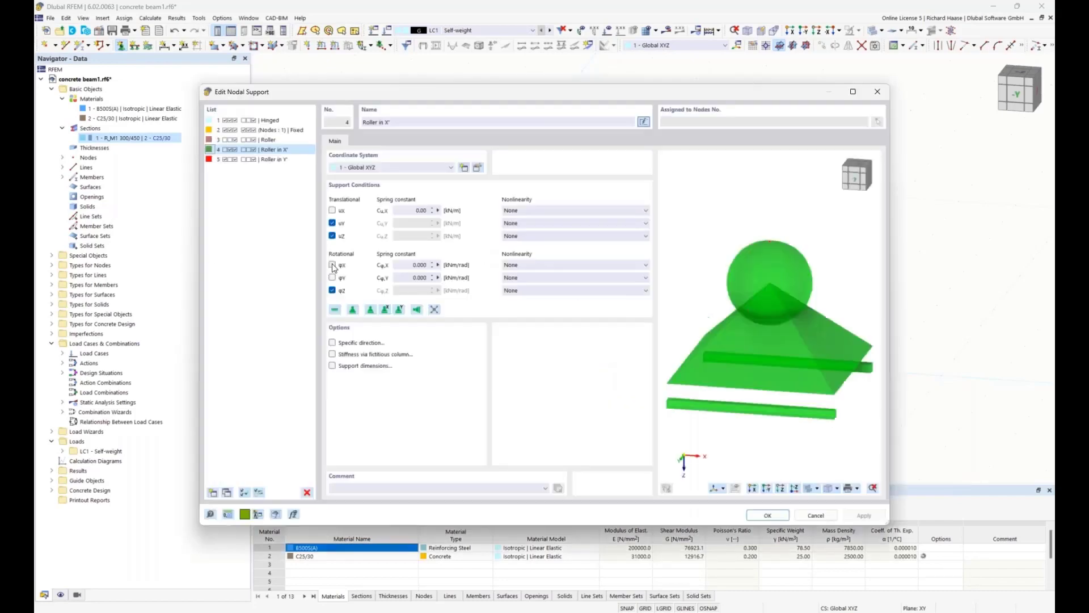
pyautogui.click(332, 266)
pyautogui.click(765, 516)
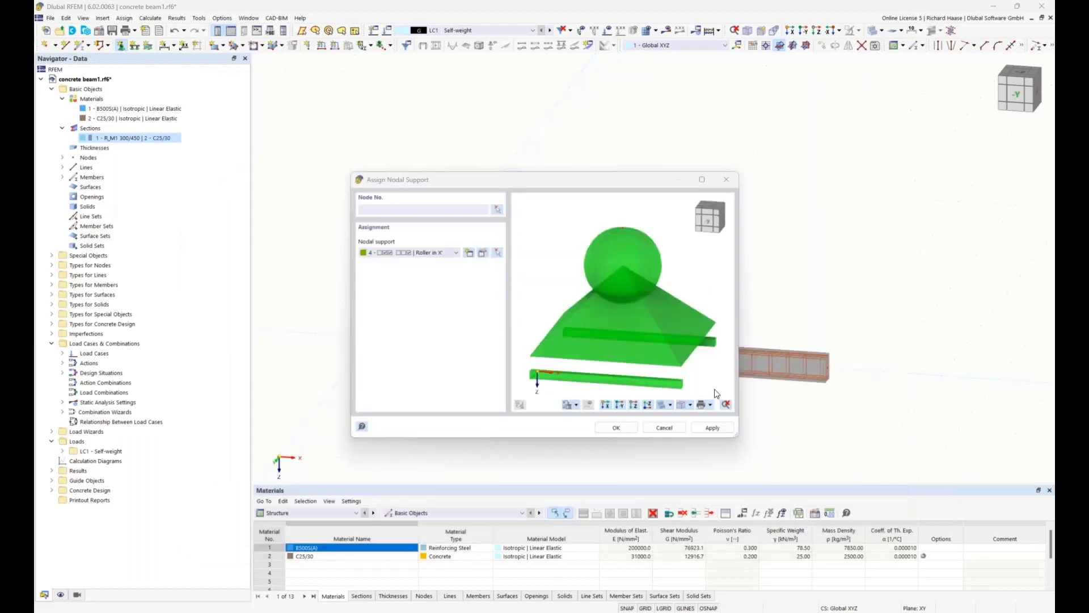
# Assign the Roller in X' support to the intermediate node 6 m along the beam
pyautogui.click(498, 210)
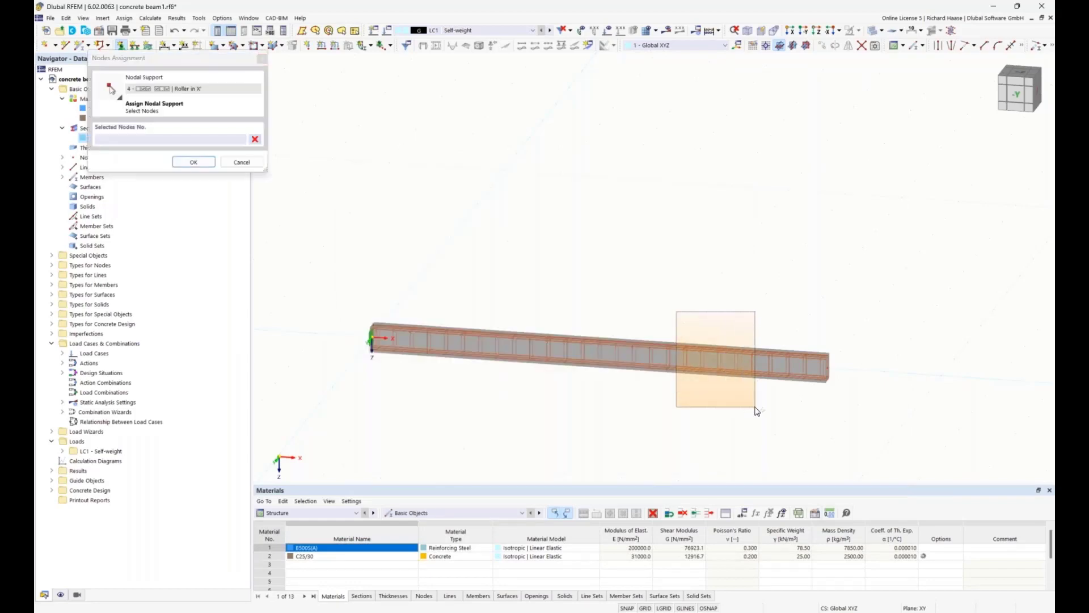
pyautogui.click(195, 163)
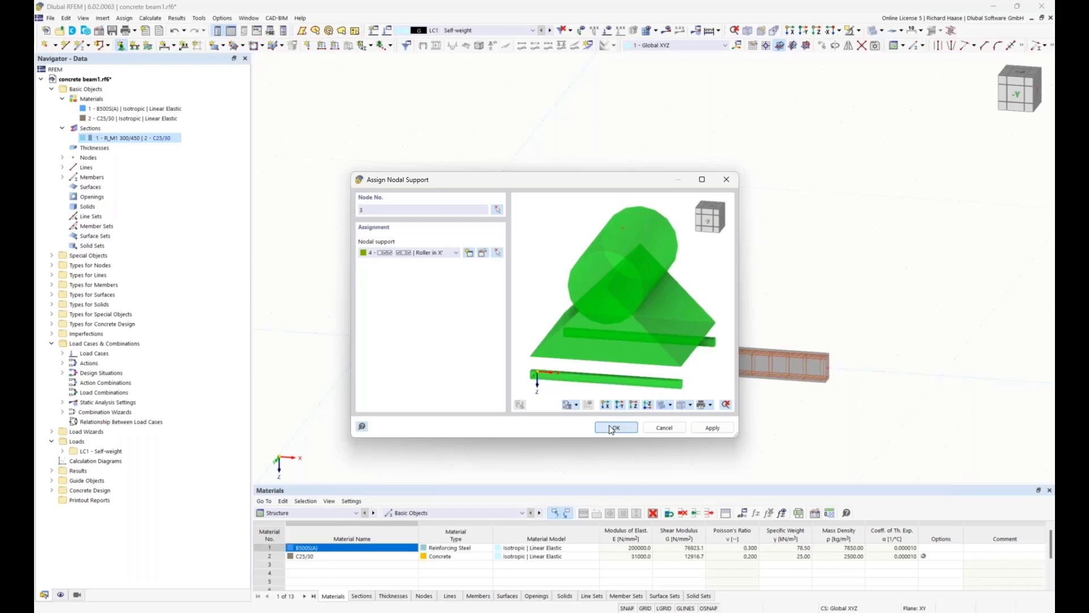
pyautogui.click(612, 428)
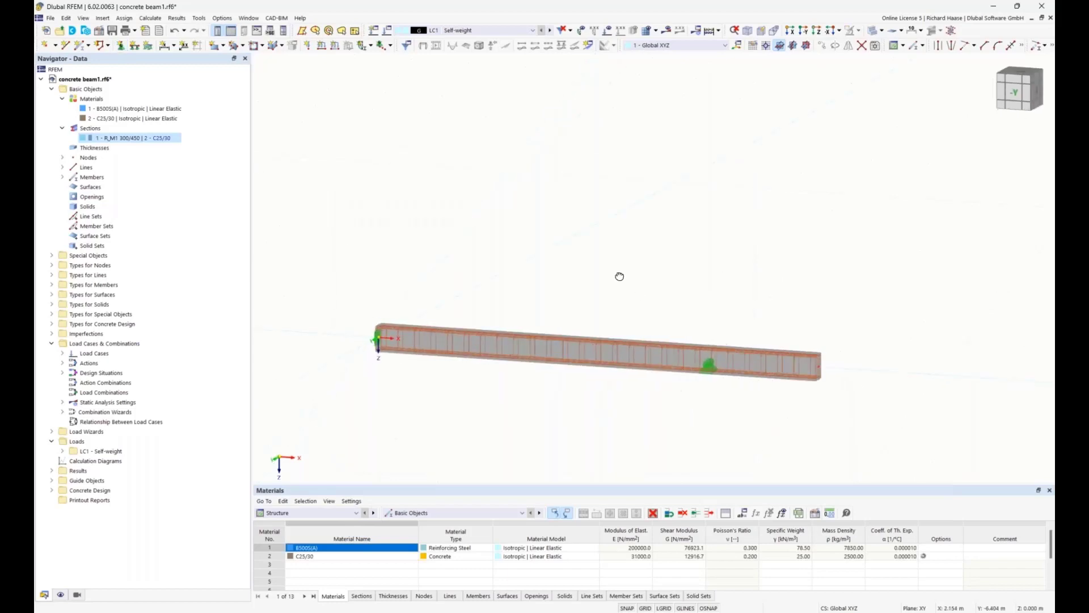
pyautogui.moveTo(620, 276); pyautogui.dragTo(612, 275, button='middle')
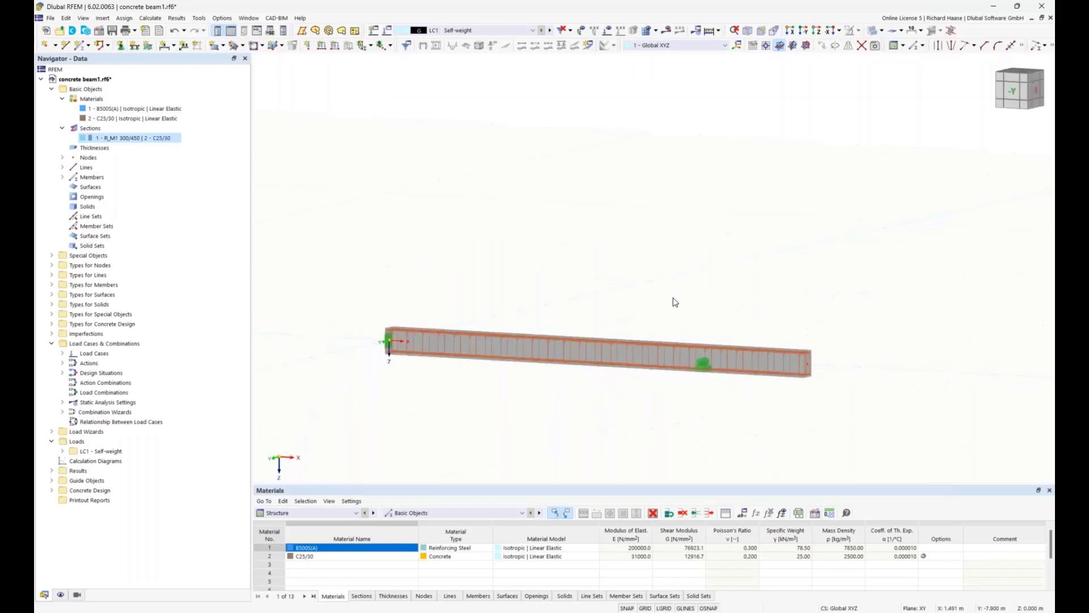
pyautogui.moveTo(671, 301); pyautogui.dragTo(665, 306, button='middle')
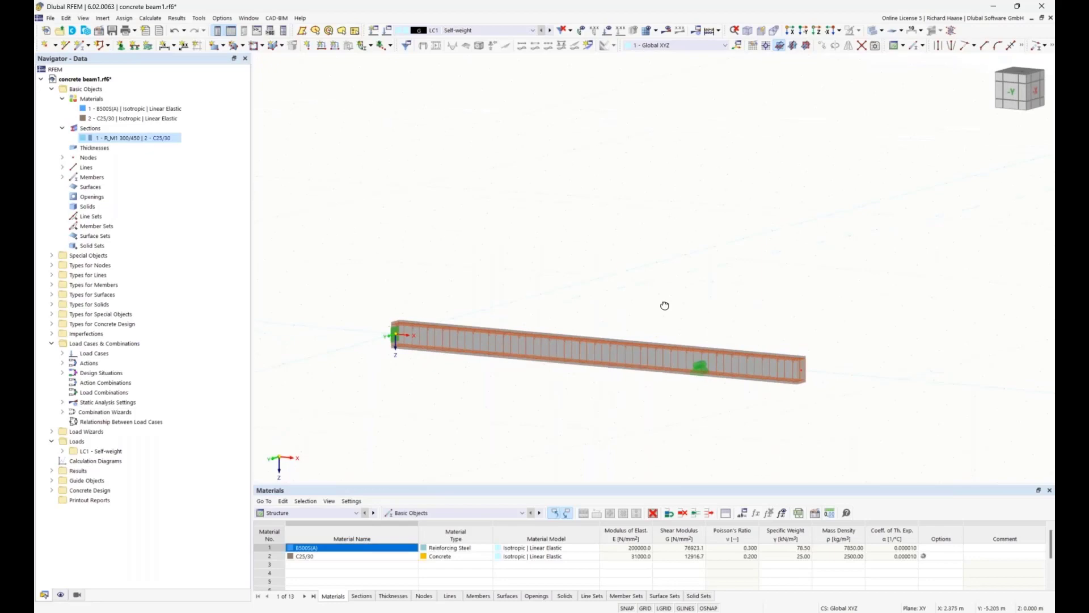
# Create load case LC2 named "Live load inner span" in the action category Imposed loads - category A: domestic, residential areas
pyautogui.click(63, 354)
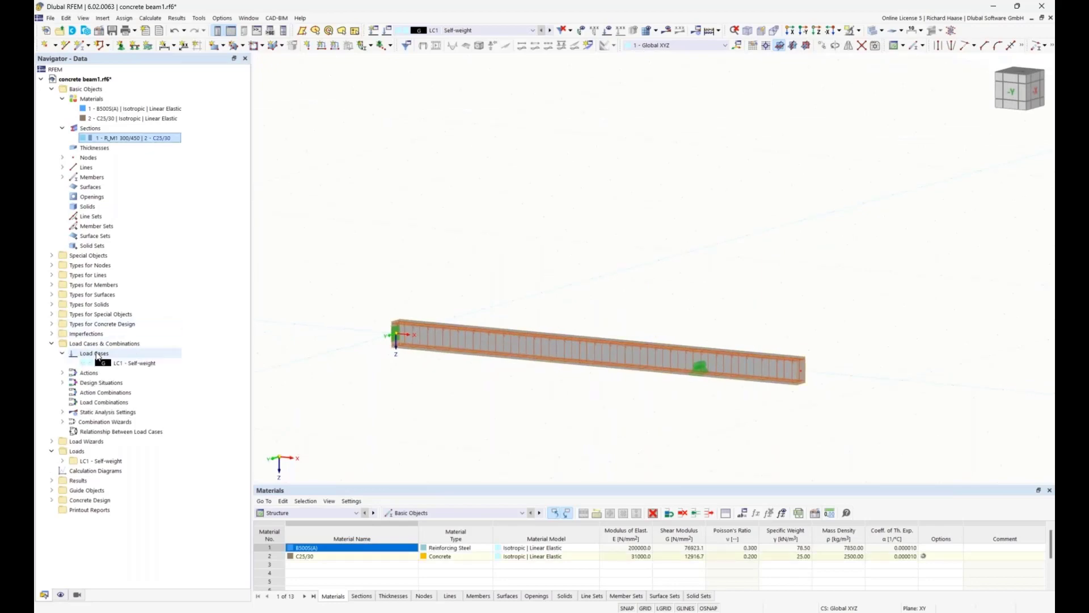
pyautogui.rightClick(97, 353)
pyautogui.press('Escape')
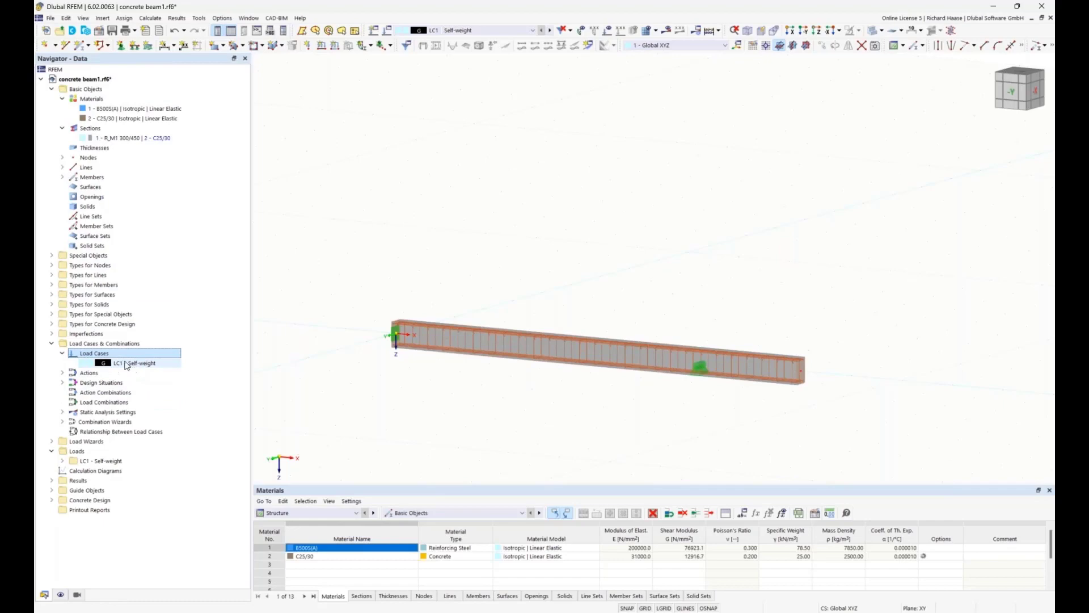
pyautogui.rightClick(97, 353)
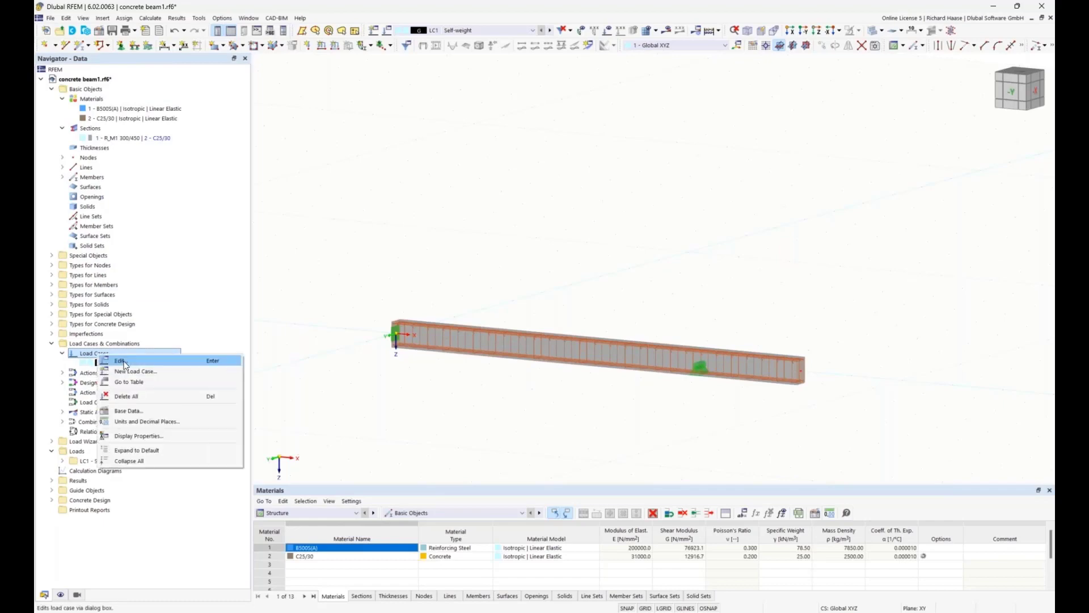
pyautogui.click(136, 371)
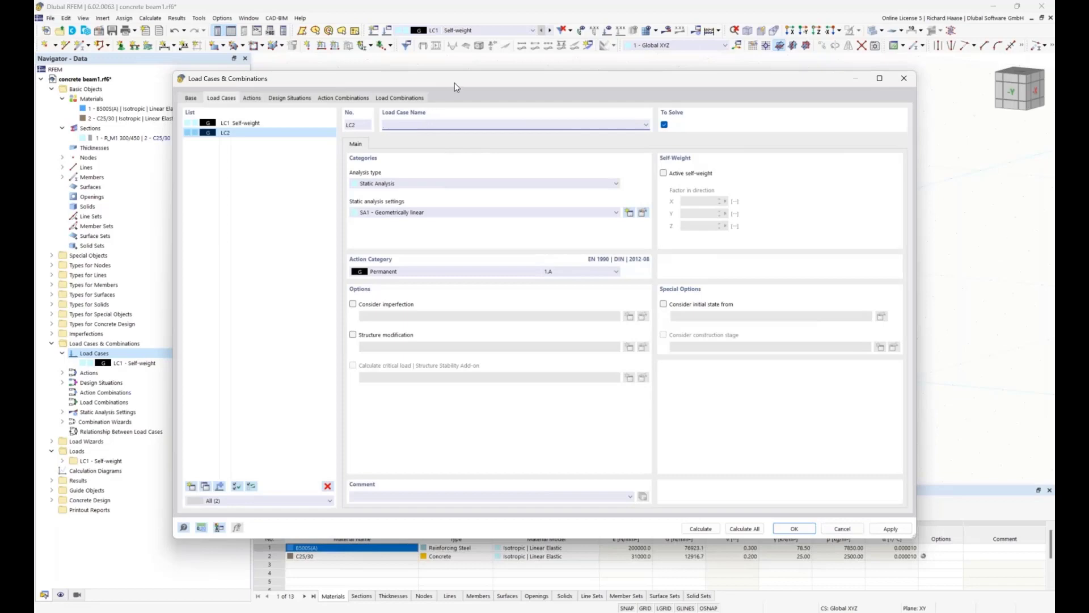
pyautogui.moveTo(455, 82); pyautogui.dragTo(512, 404)
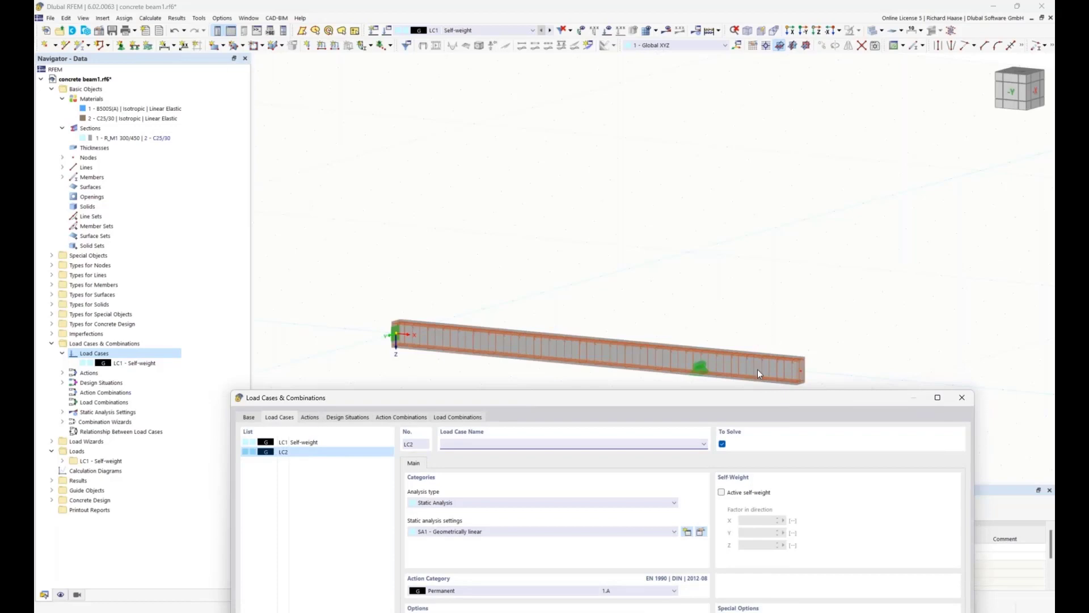
pyautogui.moveTo(765, 396); pyautogui.dragTo(764, 394)
pyautogui.moveTo(484, 396); pyautogui.dragTo(488, 317)
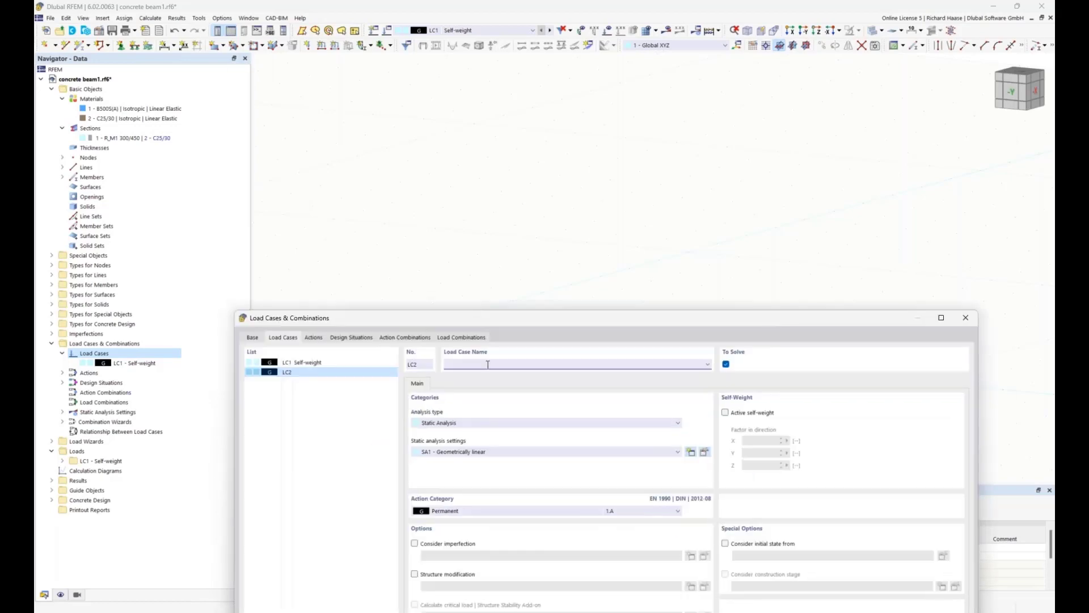
pyautogui.write('Live load inner span')
pyautogui.click(481, 513)
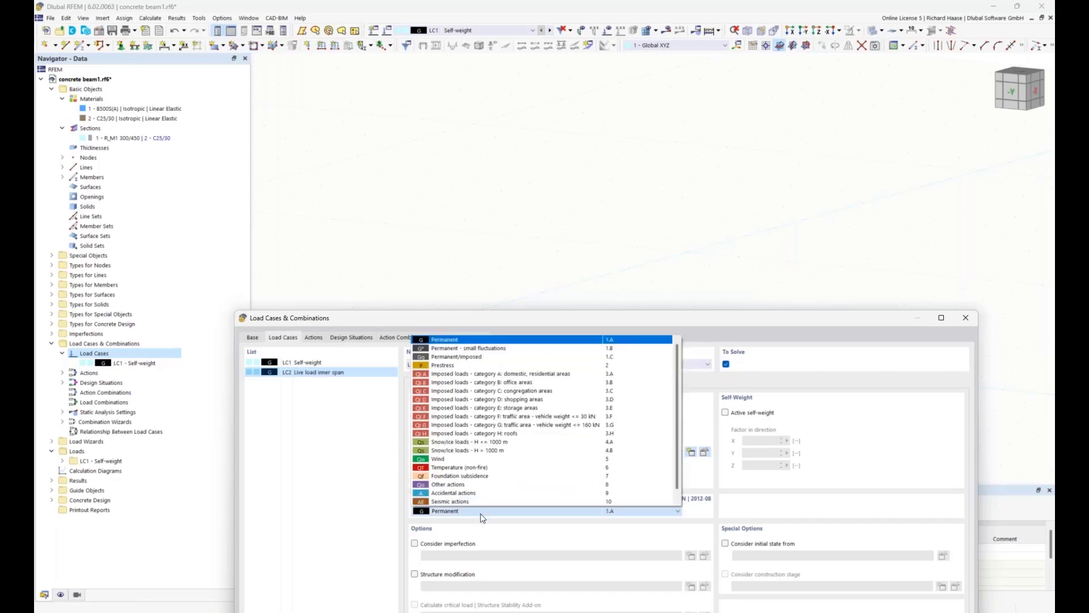
pyautogui.scroll(-1, 481, 499)
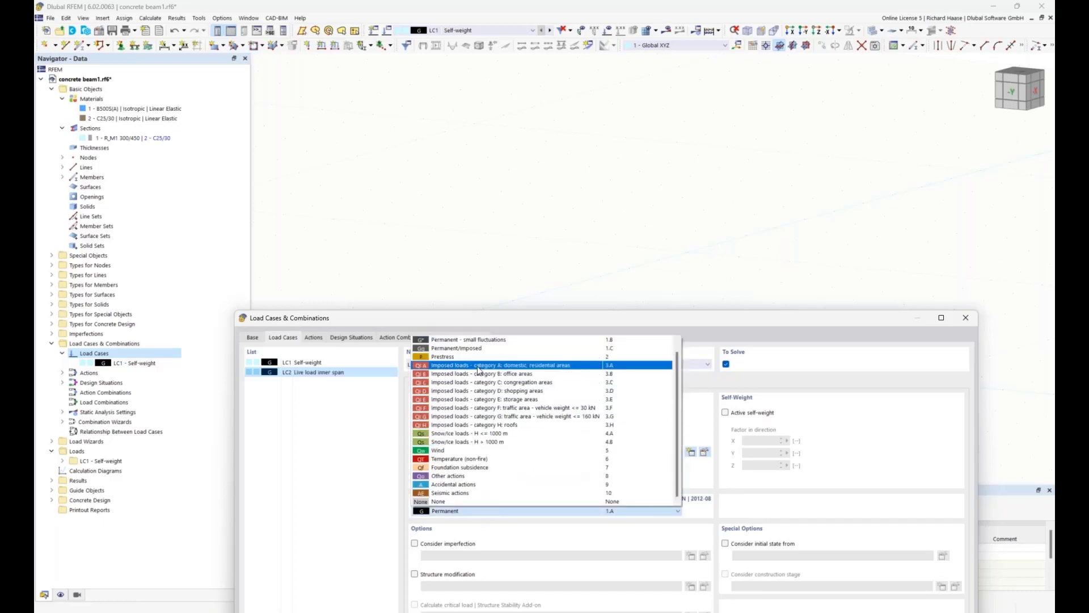
pyautogui.click(505, 366)
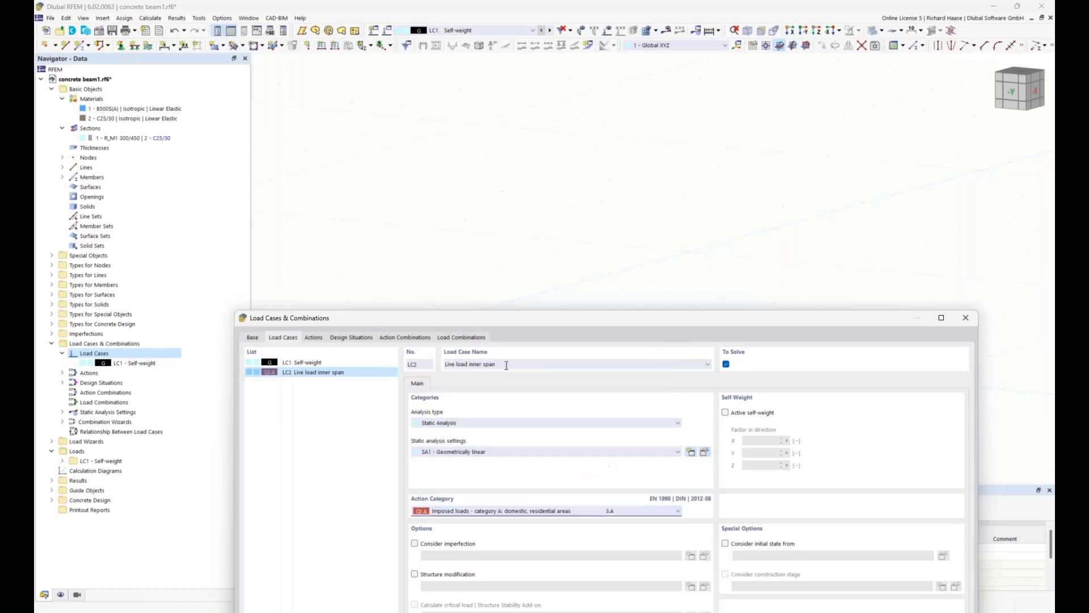
# Copy load case LC2 and rename the copy LC3 as "Live load cantilever"
pyautogui.moveTo(476, 314); pyautogui.dragTo(481, 121)
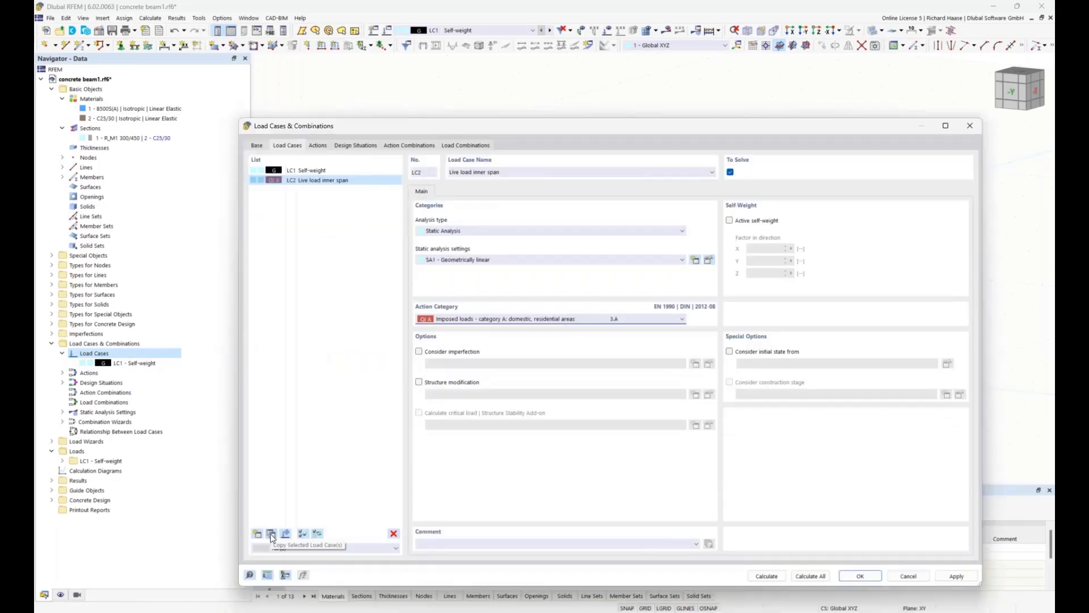
pyautogui.click(270, 533)
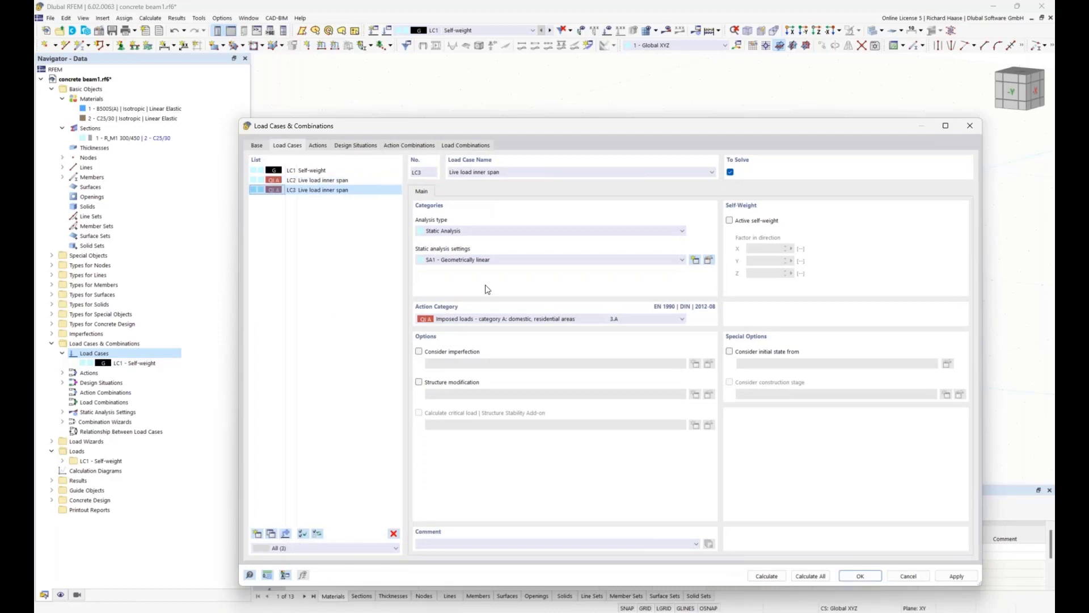
pyautogui.moveTo(502, 171); pyautogui.dragTo(473, 172)
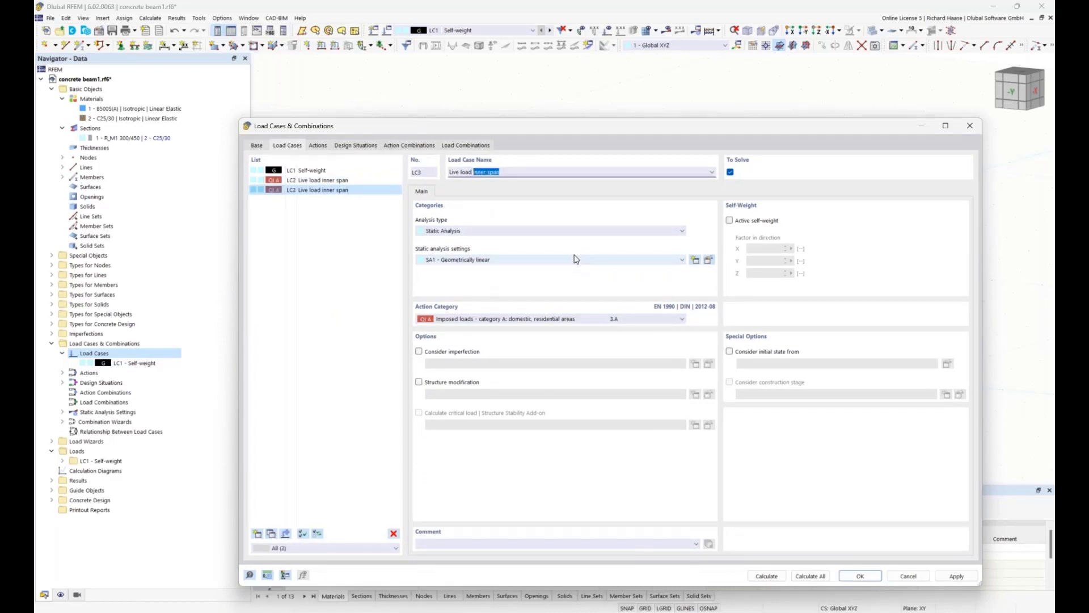
pyautogui.write('cantilever')
pyautogui.moveTo(421, 130); pyautogui.dragTo(429, 144)
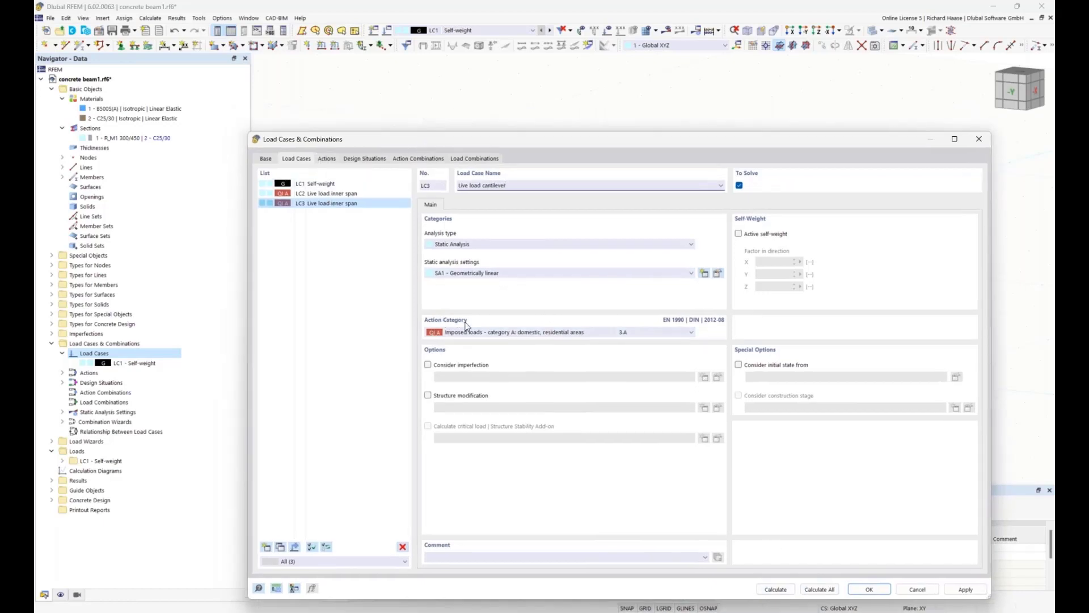
# Inspect the Permanent action's type options, the design situations and the combination base settings, and close the dialog without saving
pyautogui.click(329, 162)
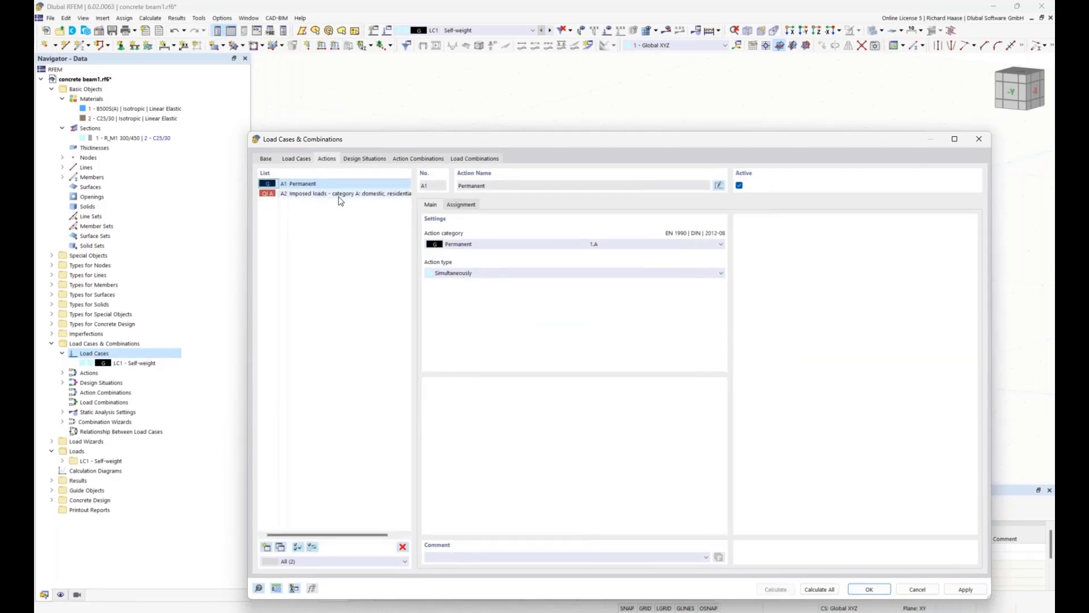
pyautogui.click(478, 274)
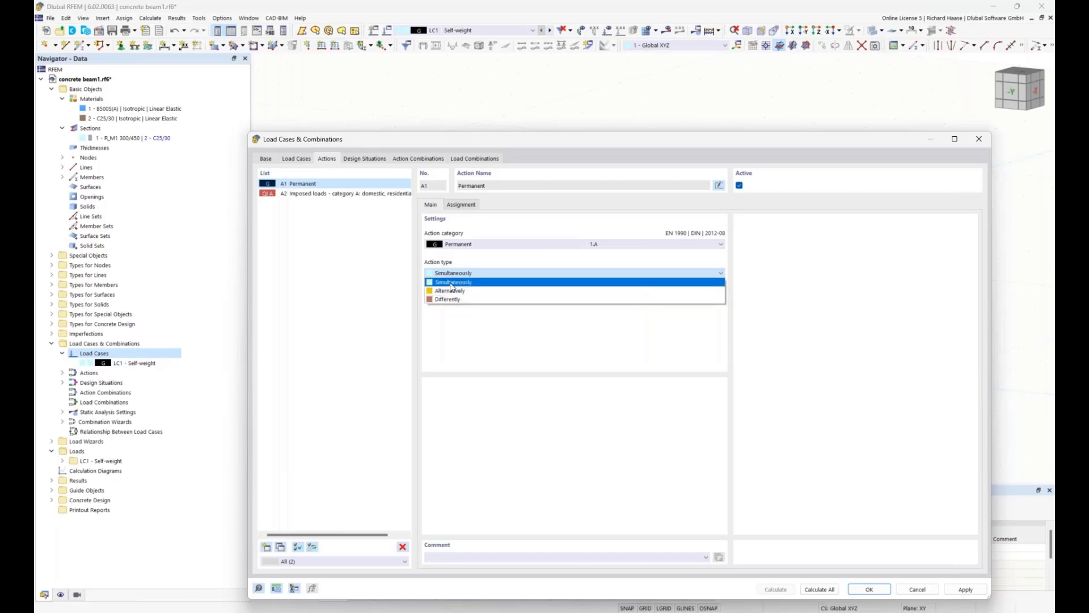
pyautogui.click(452, 284)
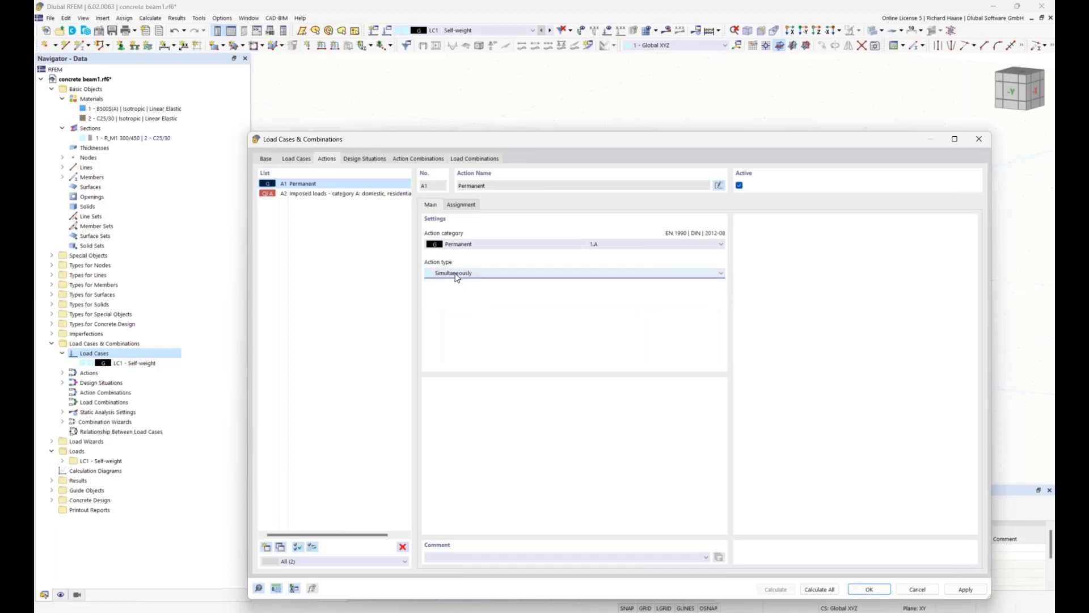
pyautogui.click(352, 159)
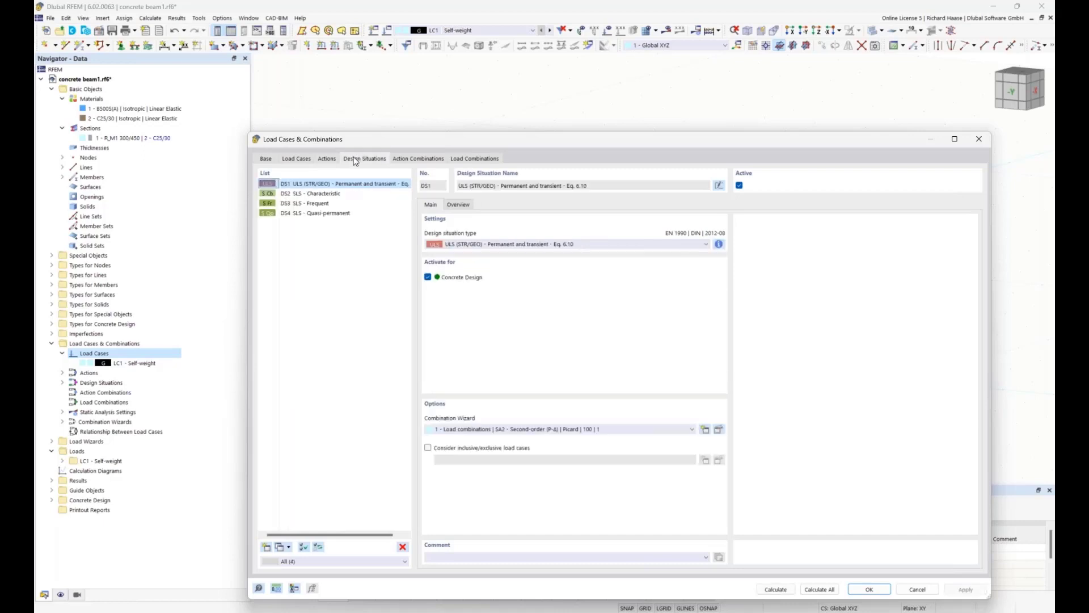
pyautogui.click(265, 159)
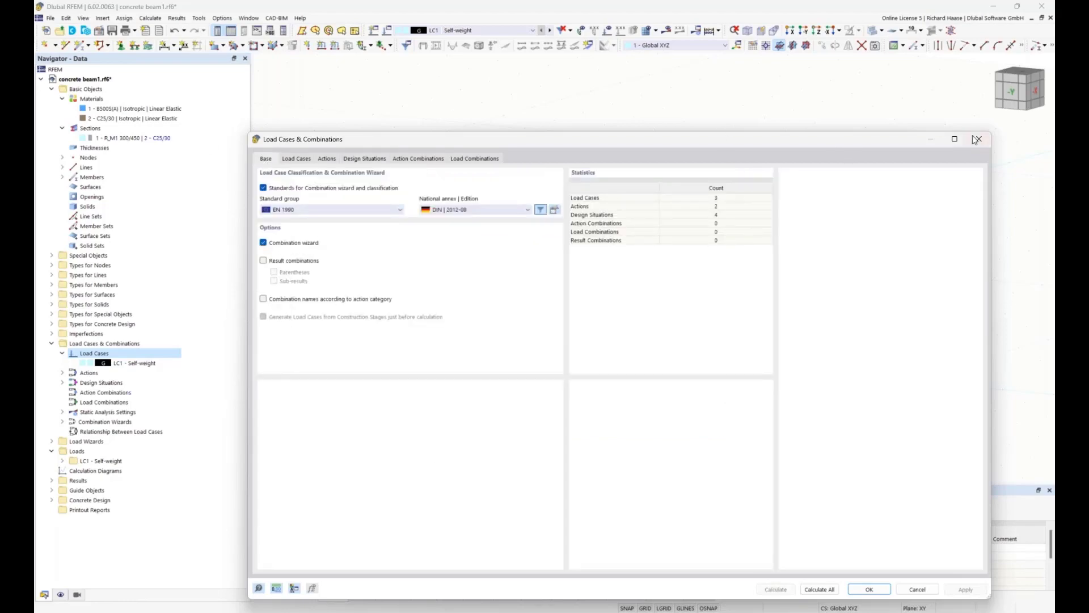
pyautogui.press('Escape')
# Check the model's base data for the combination wizard standards and active design add-ons
pyautogui.rightClick(107, 80)
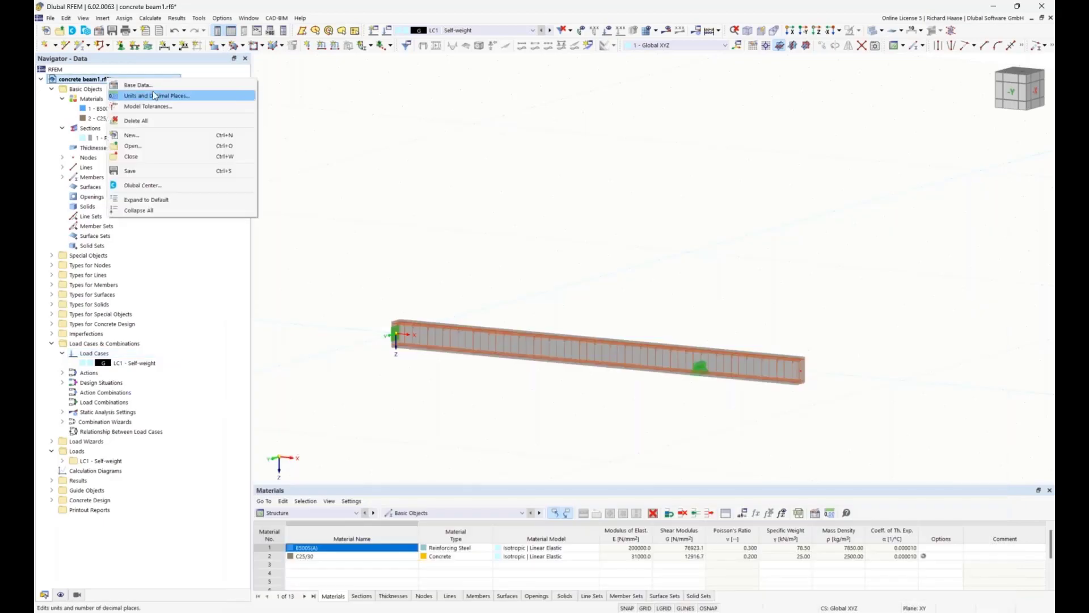
pyautogui.click(135, 85)
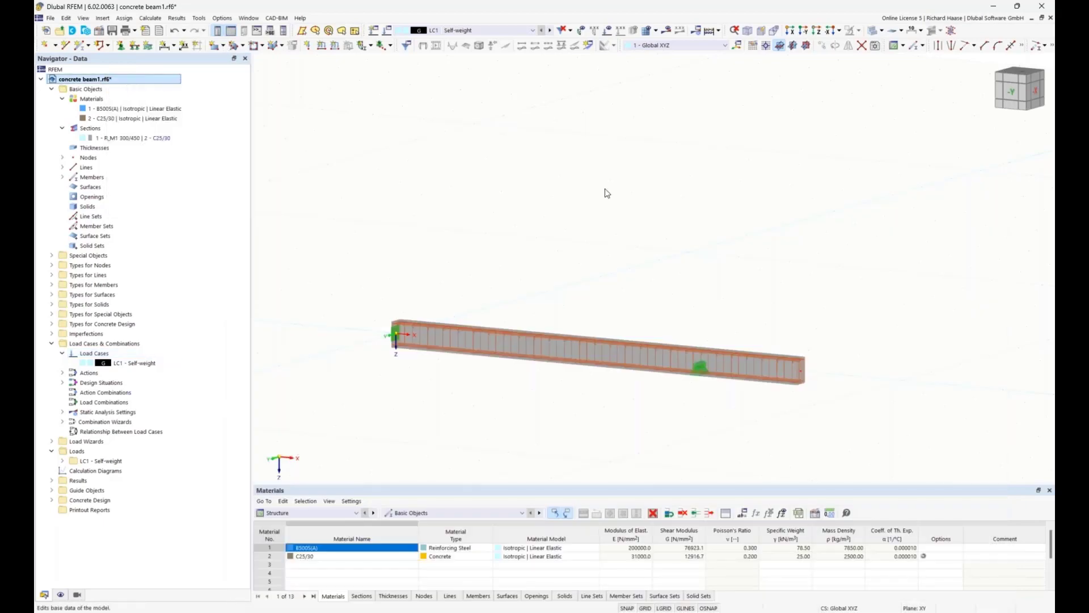
pyautogui.click(364, 105)
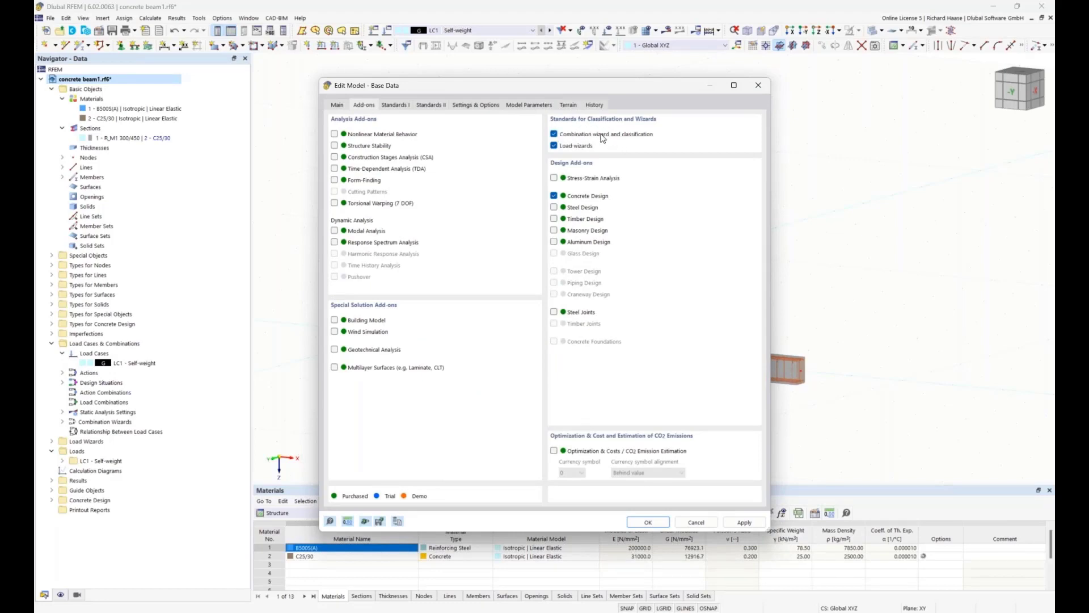
pyautogui.click(648, 522)
# Review the design situations, action combinations and load combinations based on the Self-weight load case alone
pyautogui.rightClick(121, 363)
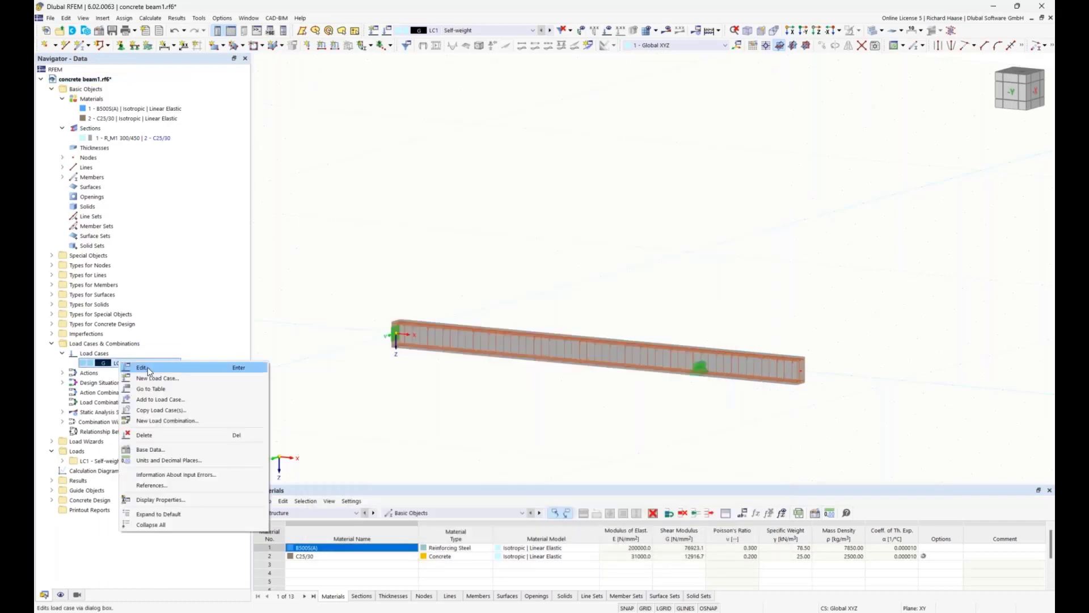
pyautogui.click(136, 367)
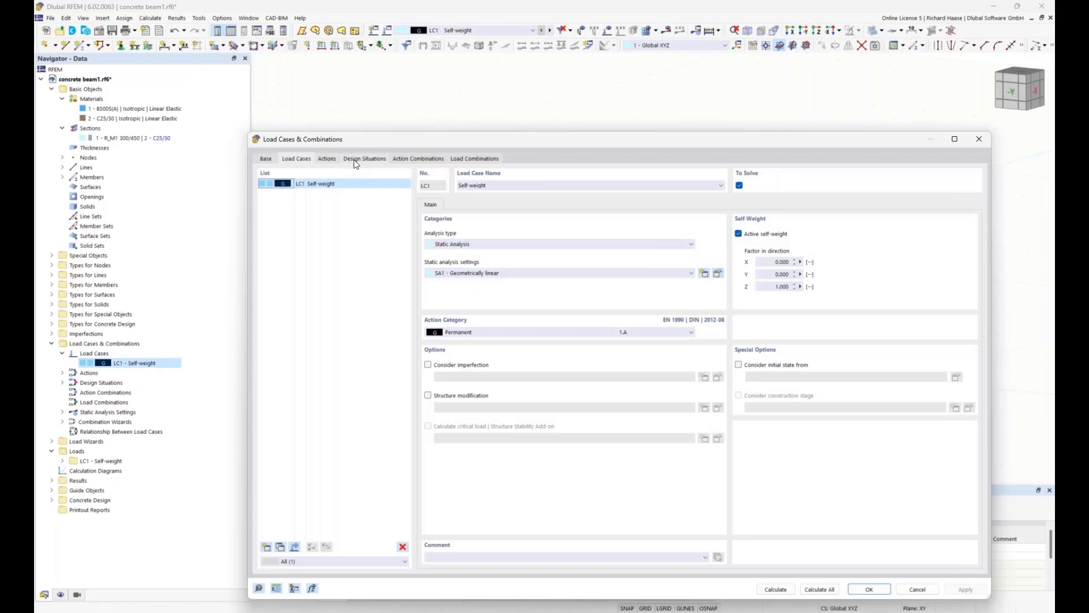
pyautogui.click(352, 160)
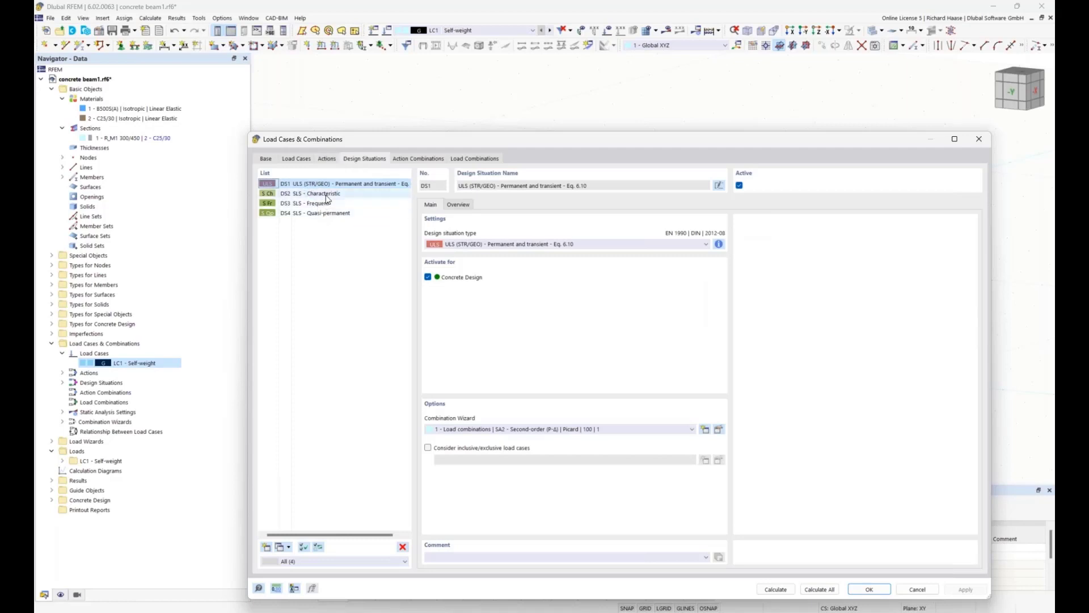
pyautogui.click(416, 160)
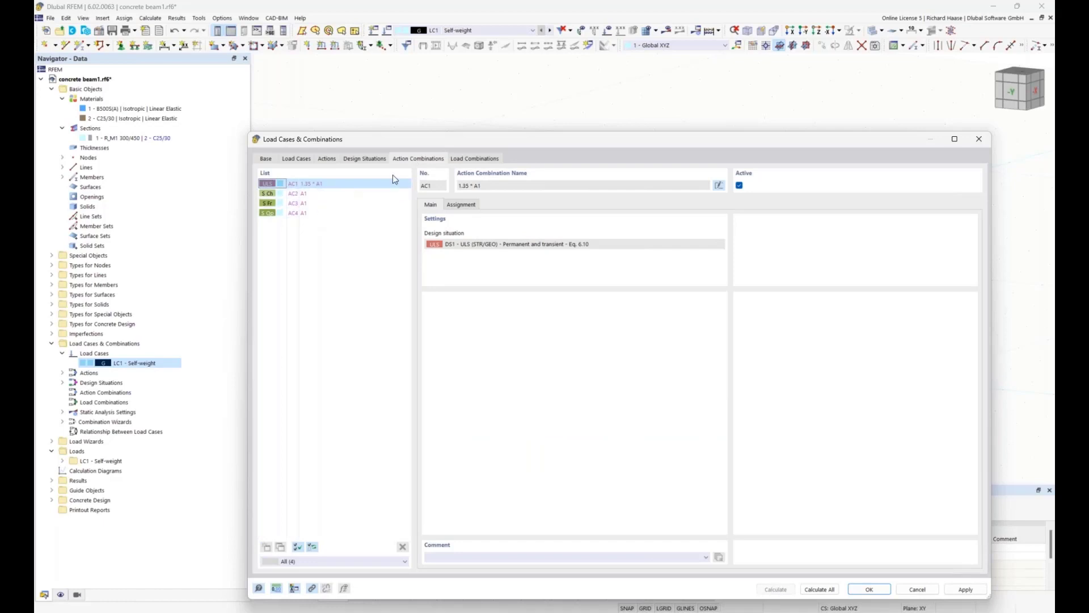
pyautogui.click(465, 160)
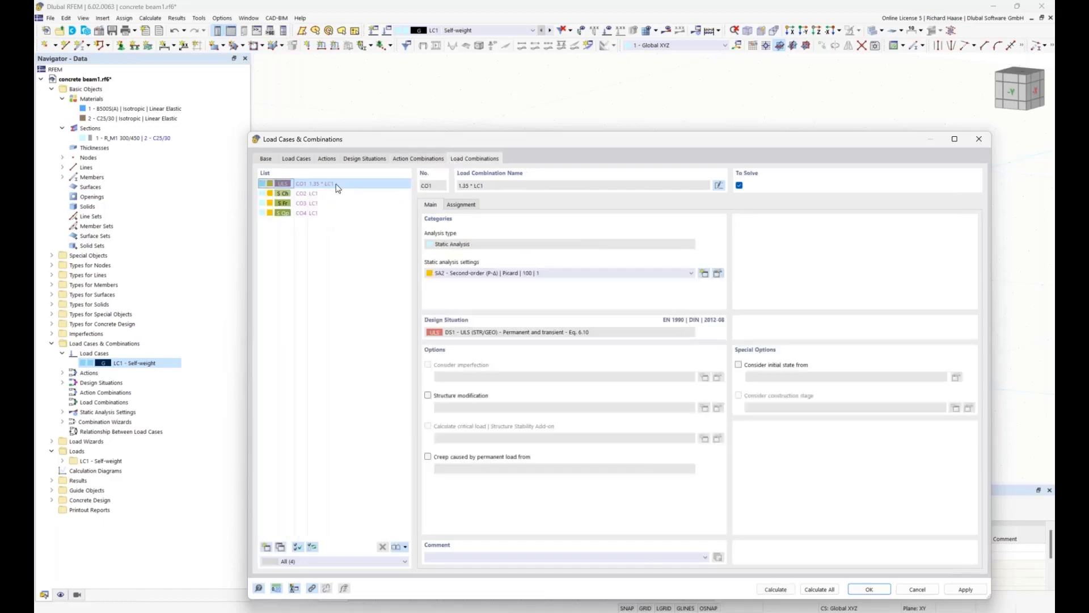
pyautogui.click(984, 140)
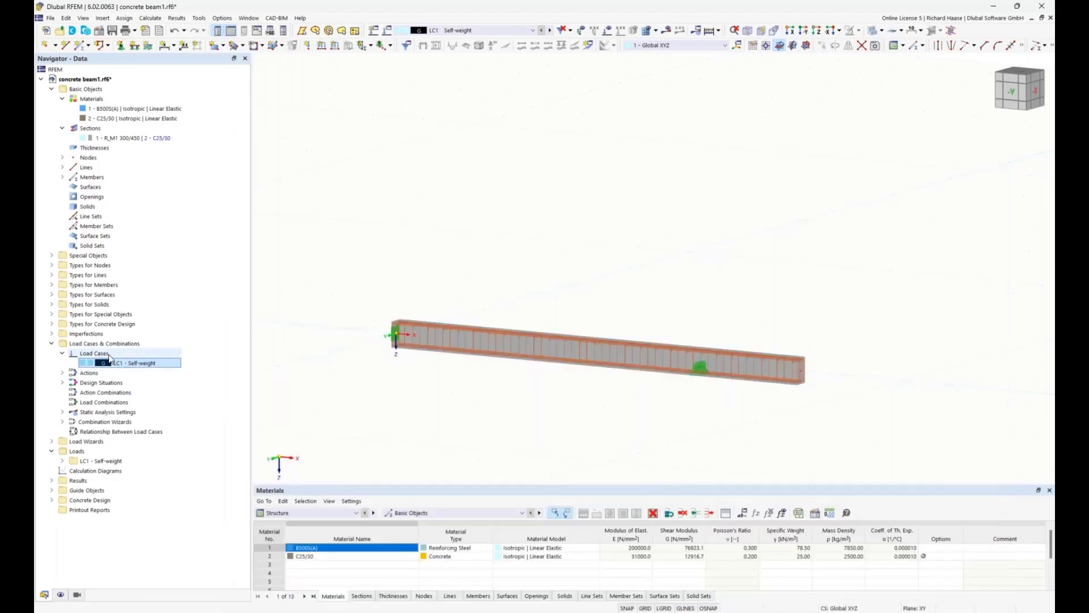
# Create load case LC2 with the action category Imposed loads - category A and name it "Live load inner span"
pyautogui.rightClick(109, 354)
pyautogui.click(134, 360)
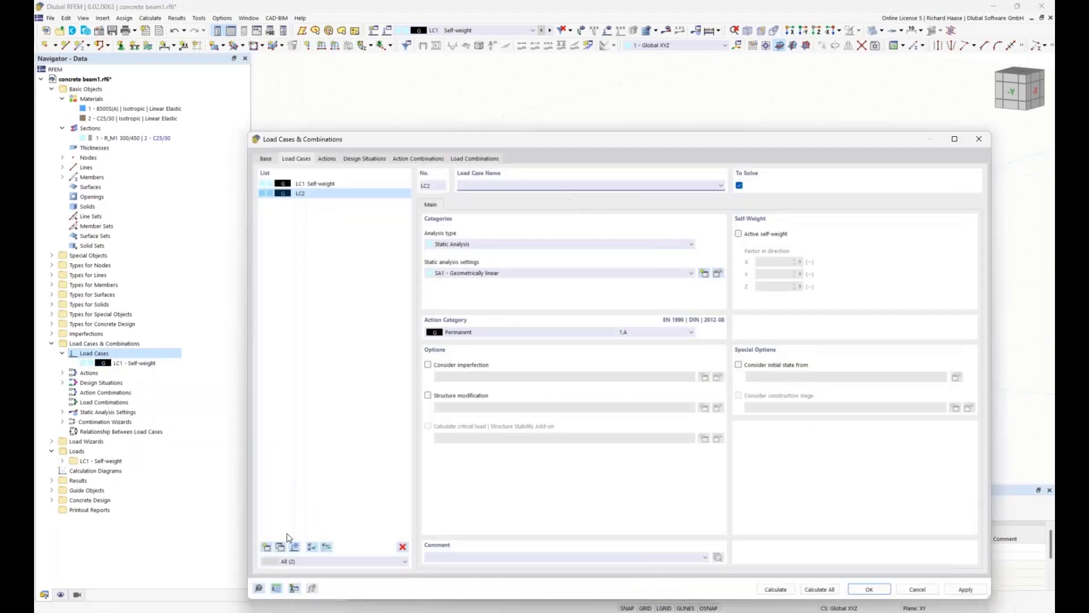
pyautogui.moveTo(407, 143); pyautogui.dragTo(407, 122)
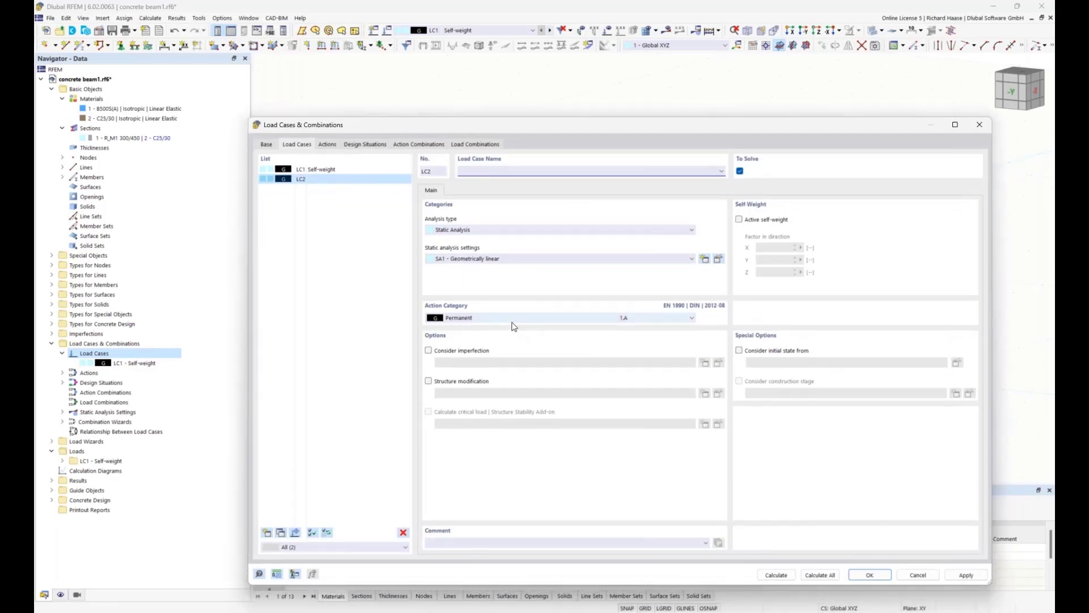
pyautogui.click(512, 322)
pyautogui.click(499, 359)
pyautogui.click(492, 169)
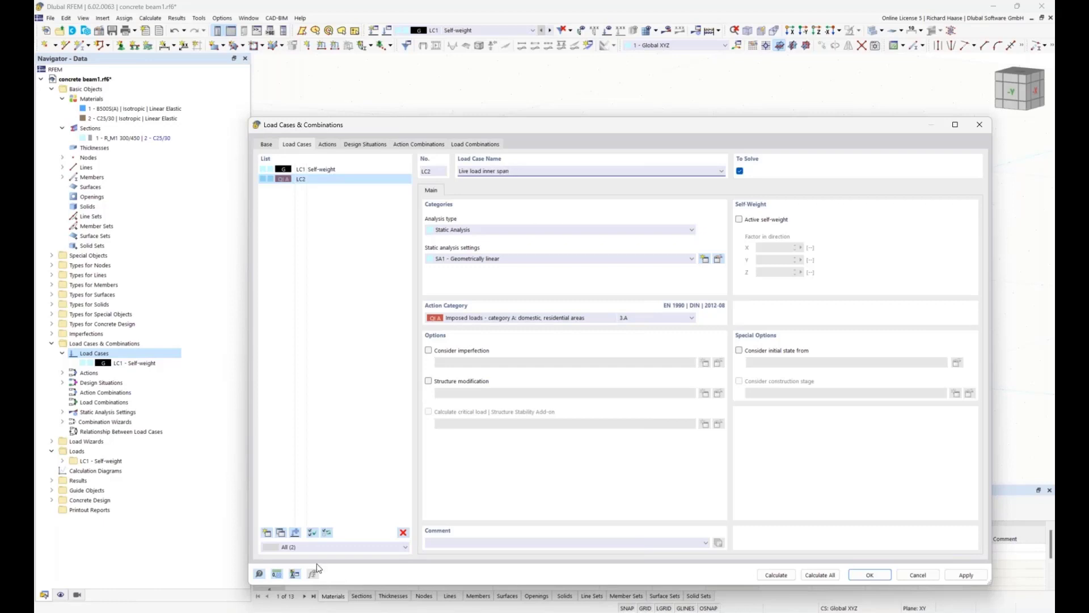
pyautogui.write('an')
# Copy load case LC2 and rename the copy LC3 as "Live load inner cantilever"
pyautogui.click(281, 532)
pyautogui.moveTo(510, 171); pyautogui.dragTo(498, 171)
pyautogui.write('canti')
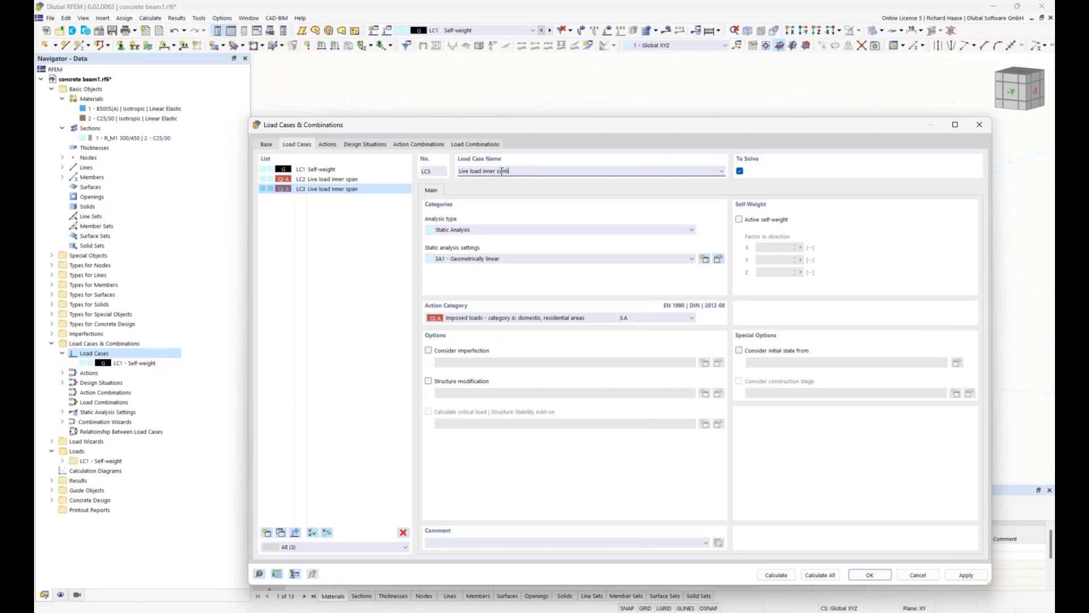
pyautogui.write('lever')
# Review the actions, design situations, action combinations and load combinations generated with both live load cases included
pyautogui.click(327, 144)
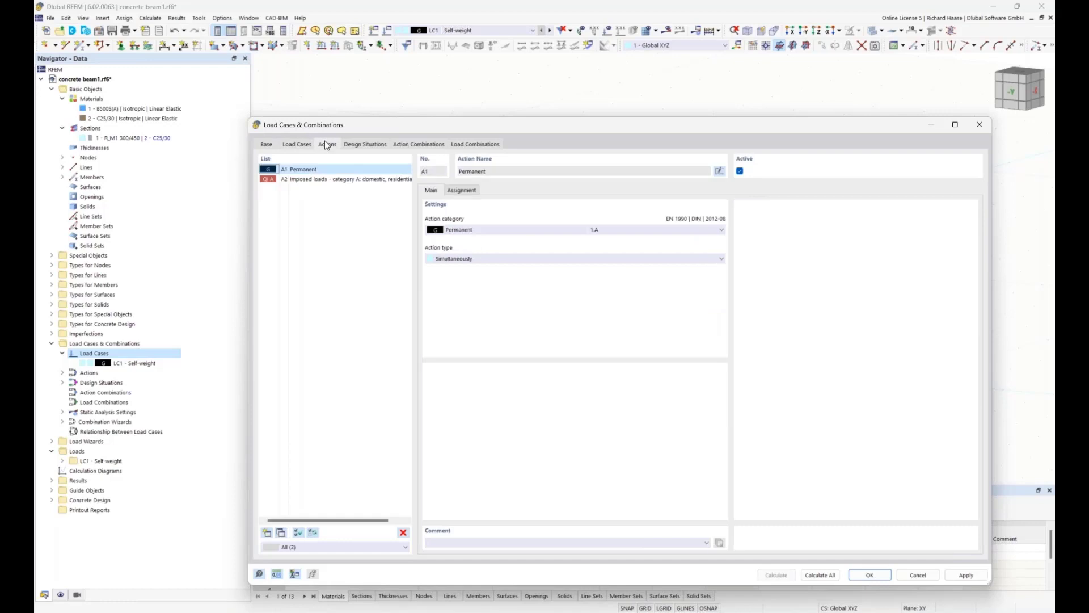
pyautogui.click(359, 145)
pyautogui.click(418, 144)
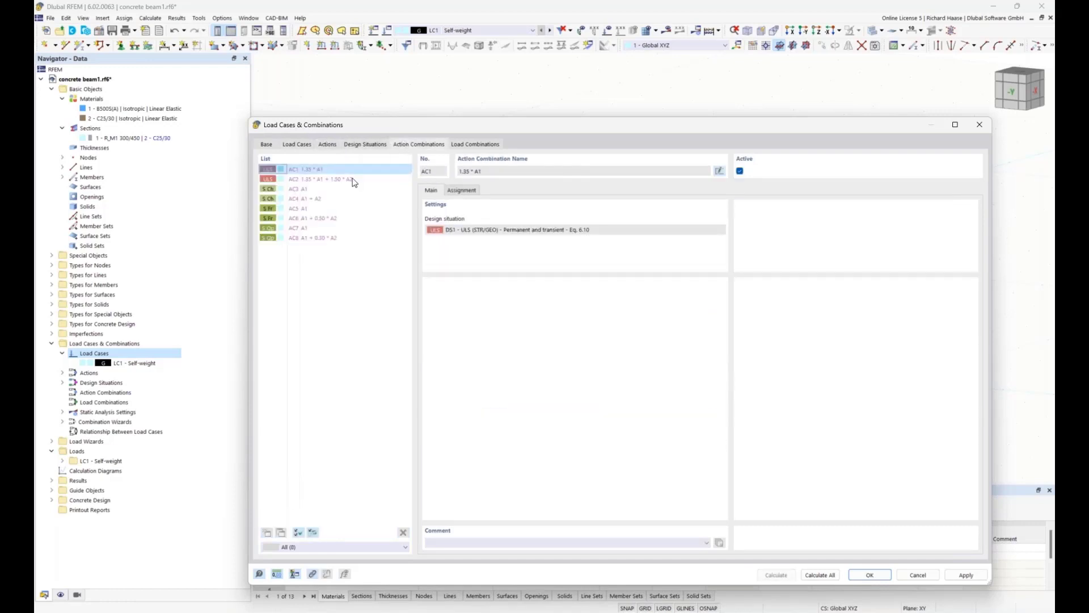
pyautogui.click(473, 145)
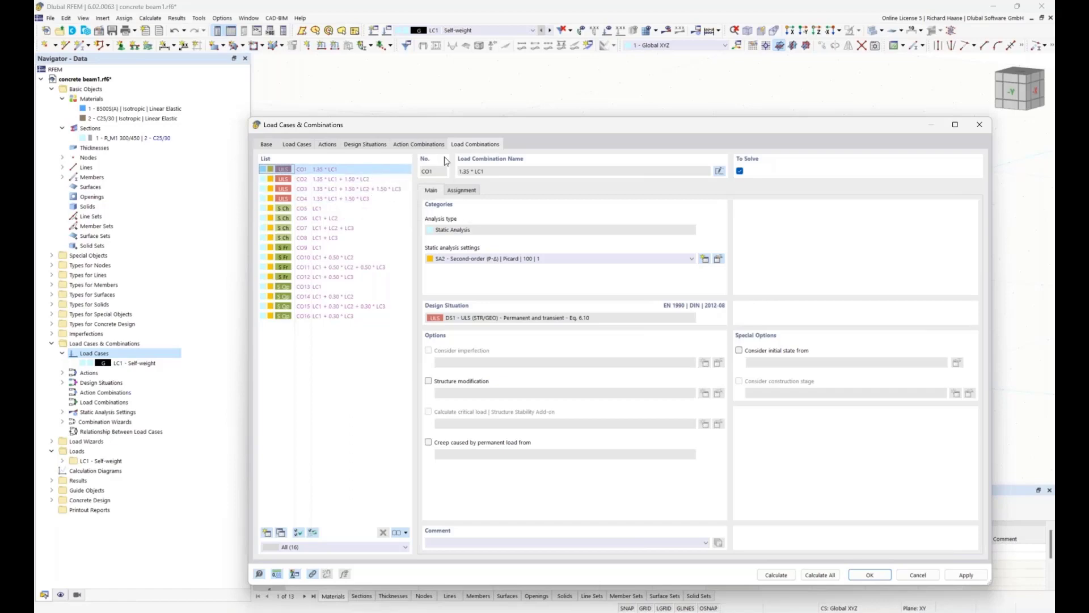
pyautogui.click(366, 144)
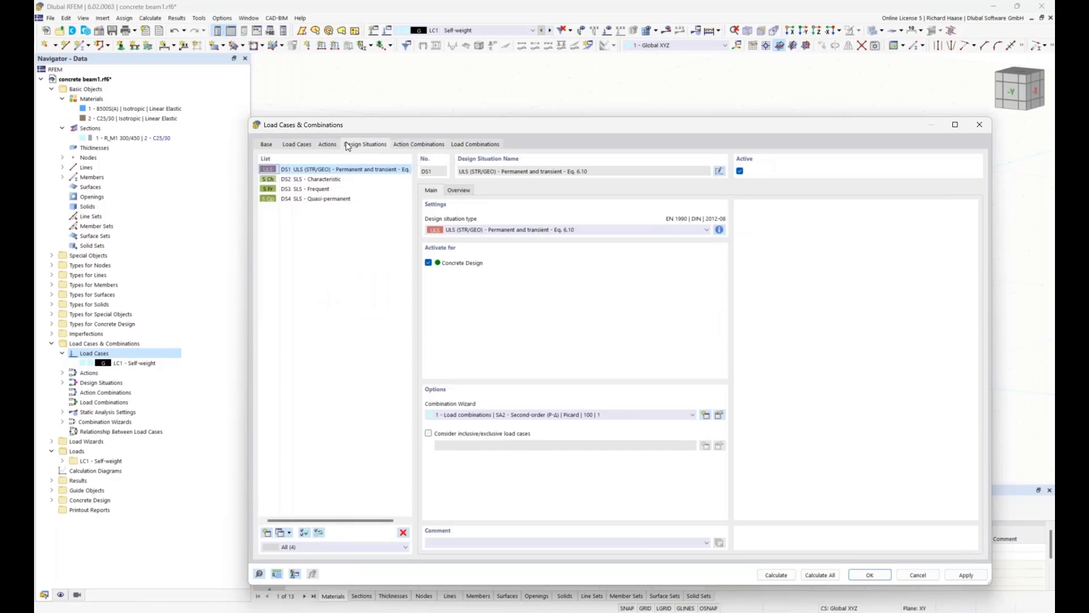
# Review the combination rule information for the ULS (STR/GEO) design situation and accept the load cases and combinations
pyautogui.click(720, 230)
pyautogui.moveTo(617, 288); pyautogui.dragTo(570, 256)
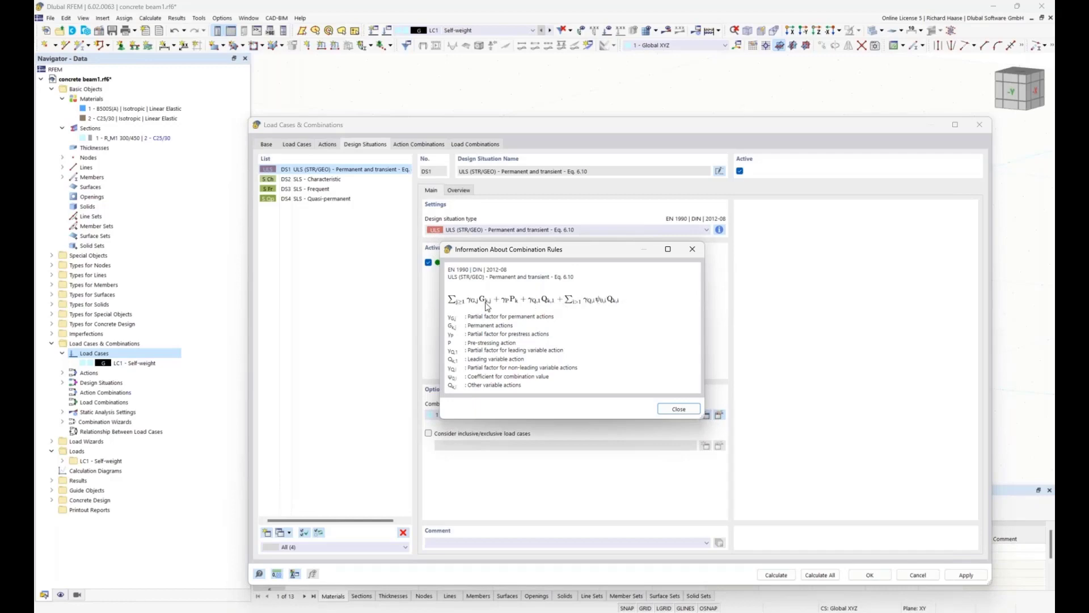
pyautogui.click(677, 409)
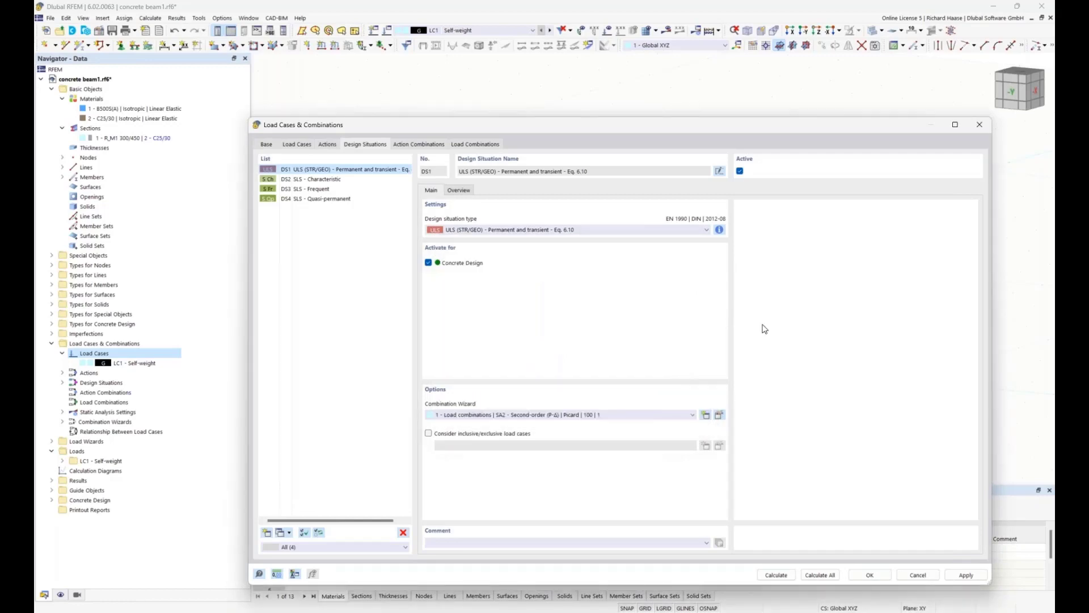
pyautogui.click(868, 574)
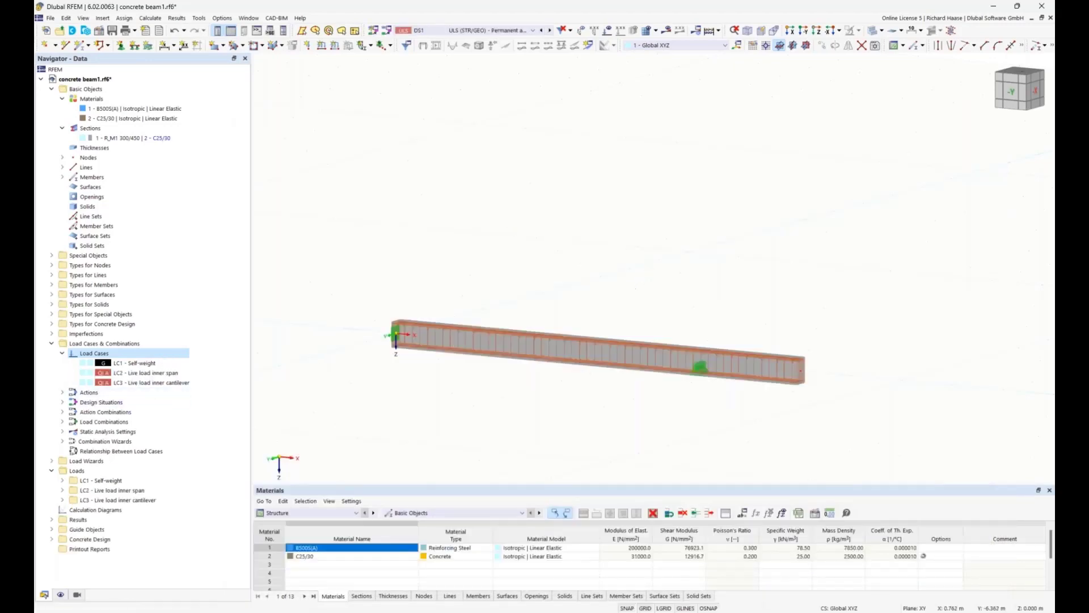
# Add a uniform member load of 1.5 kN/m in global Z to member 1 in load case LC1 Self-weight
pyautogui.moveTo(610, 280); pyautogui.dragTo(590, 248, button='middle')
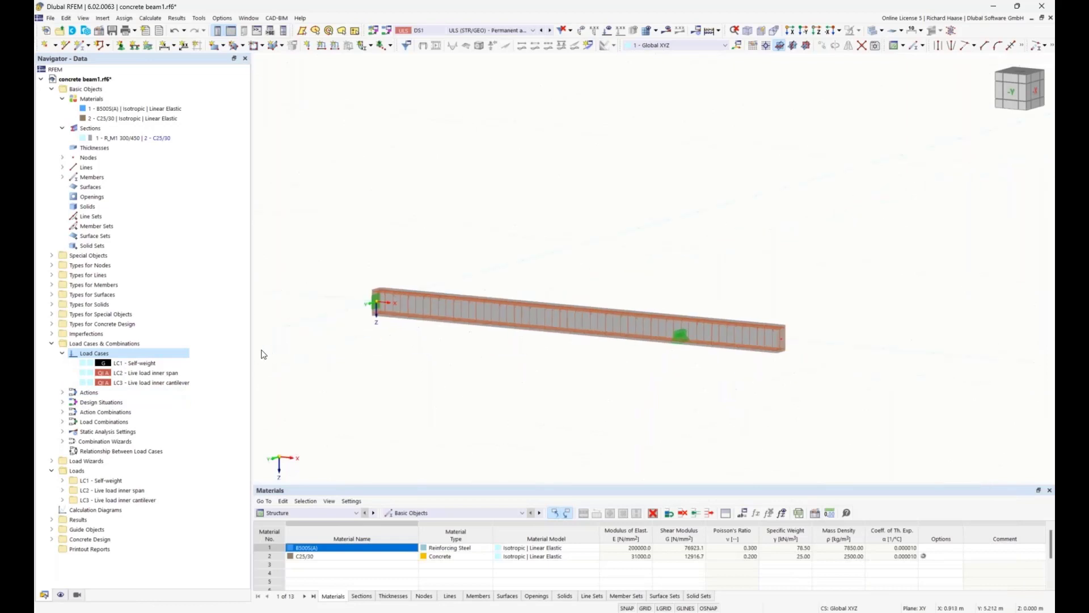
pyautogui.click(63, 481)
pyautogui.scroll(-3, 131, 436)
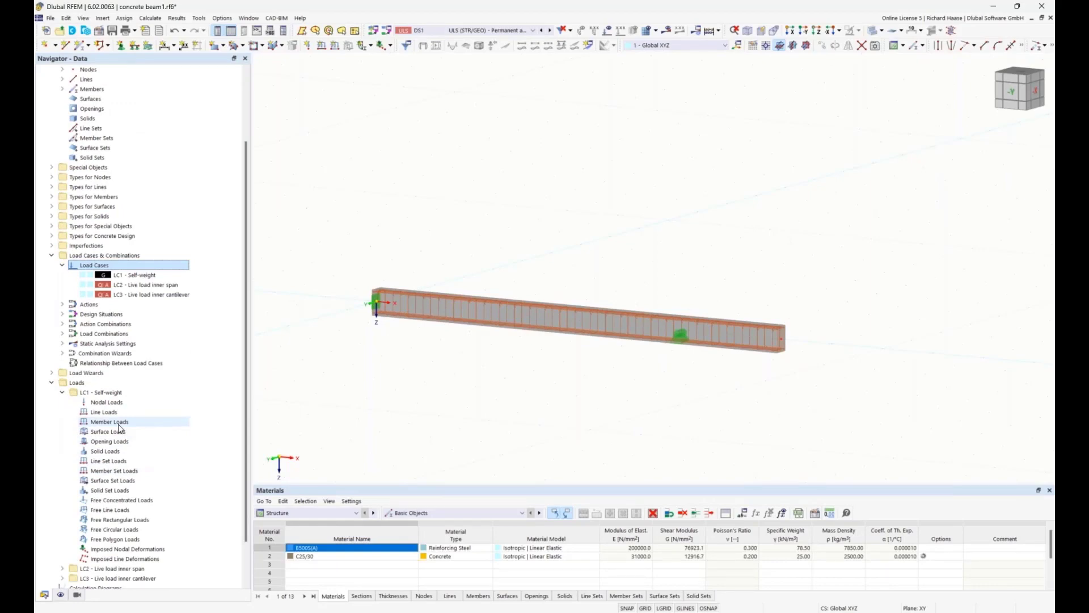
pyautogui.rightClick(119, 428)
pyautogui.click(161, 440)
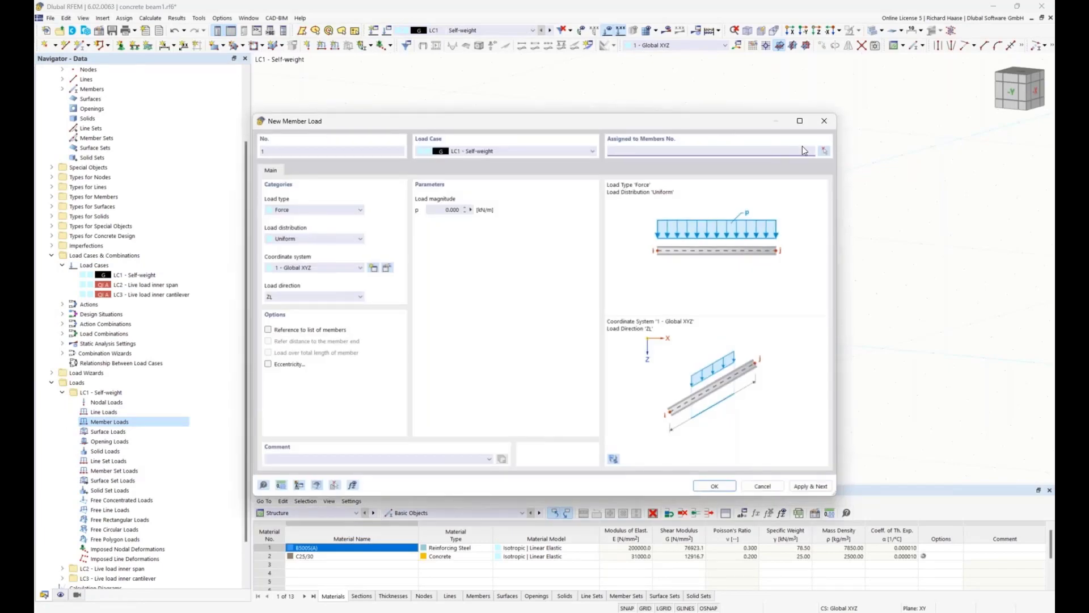
pyautogui.click(825, 150)
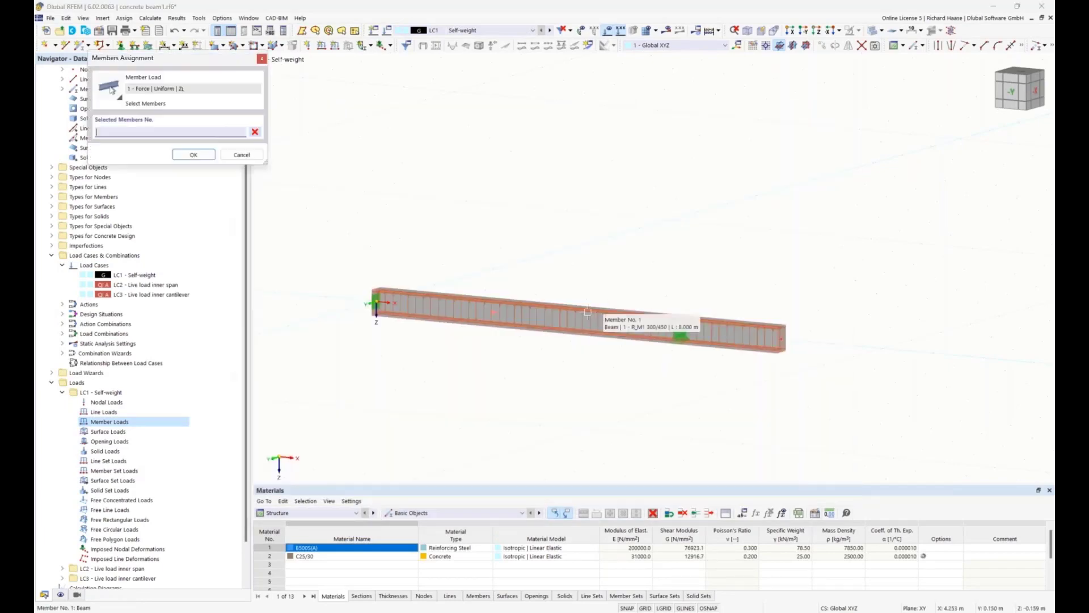
pyautogui.click(180, 158)
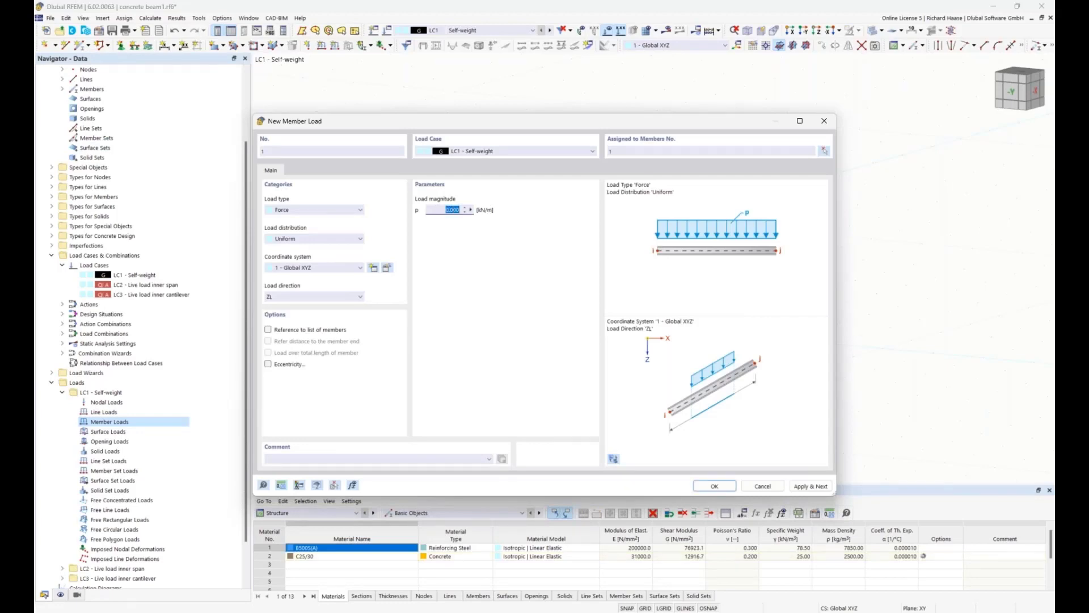
pyautogui.write('1,5')
pyautogui.click(703, 486)
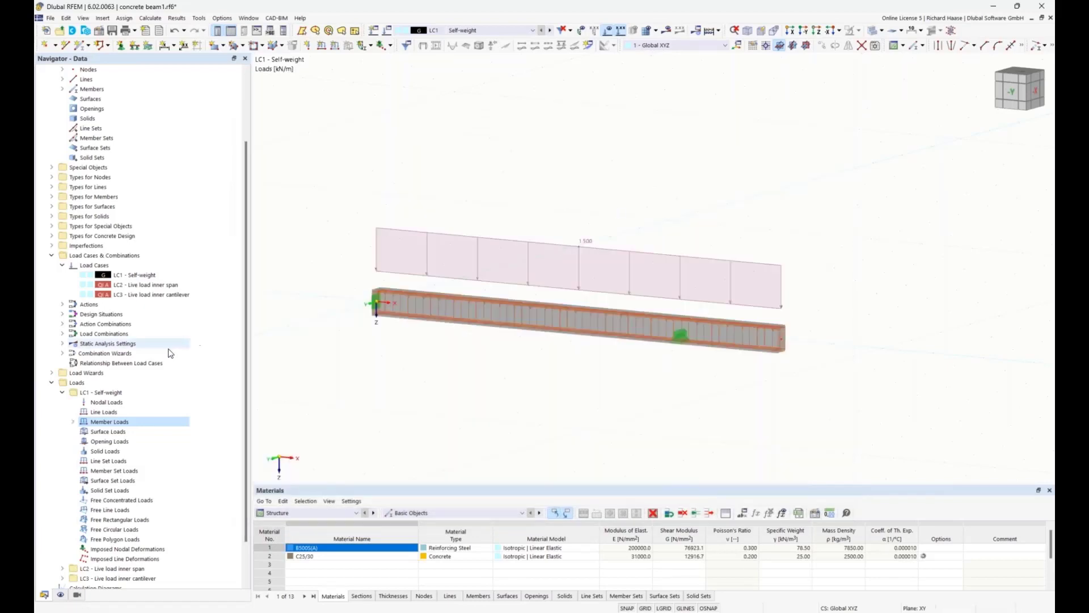
# Start a new member load in load case LC2 Live load inner span with a trapezoidal load distribution
pyautogui.click(63, 392)
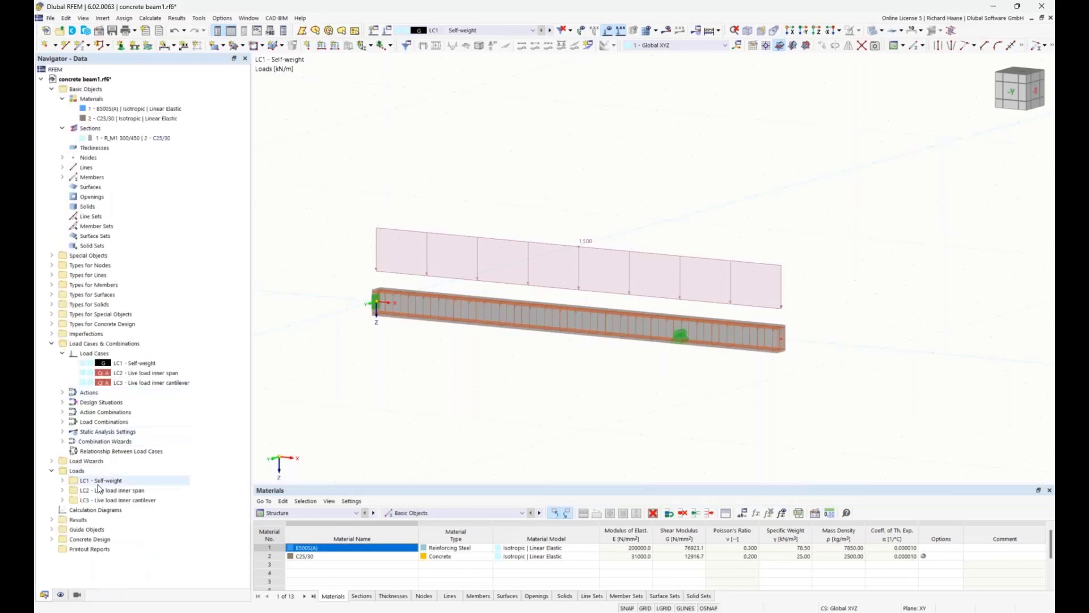
pyautogui.rightClick(101, 490)
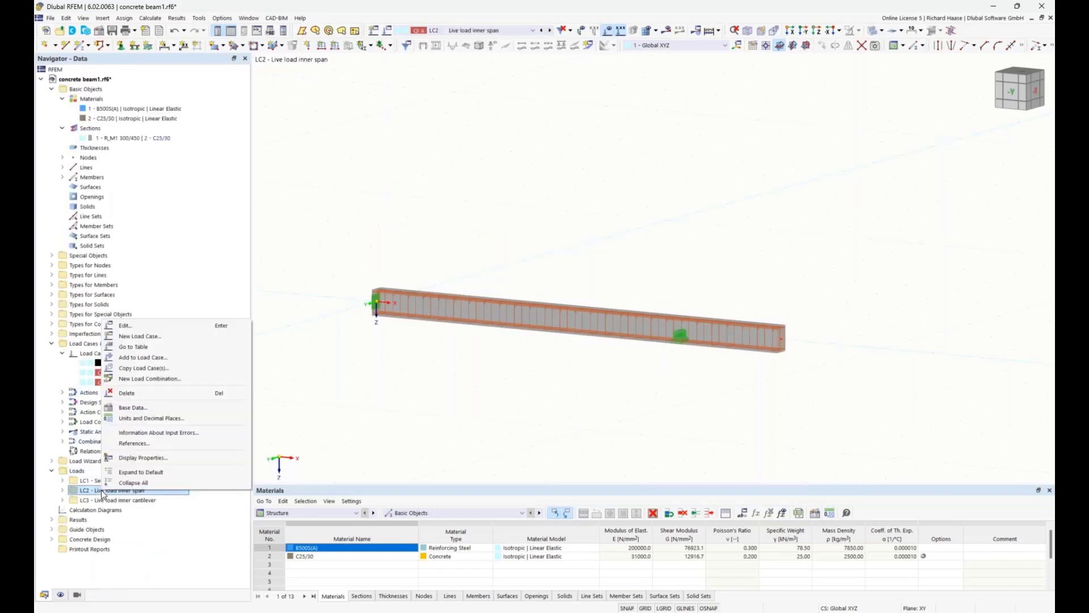
pyautogui.click(63, 490)
pyautogui.click(109, 520)
pyautogui.rightClick(114, 519)
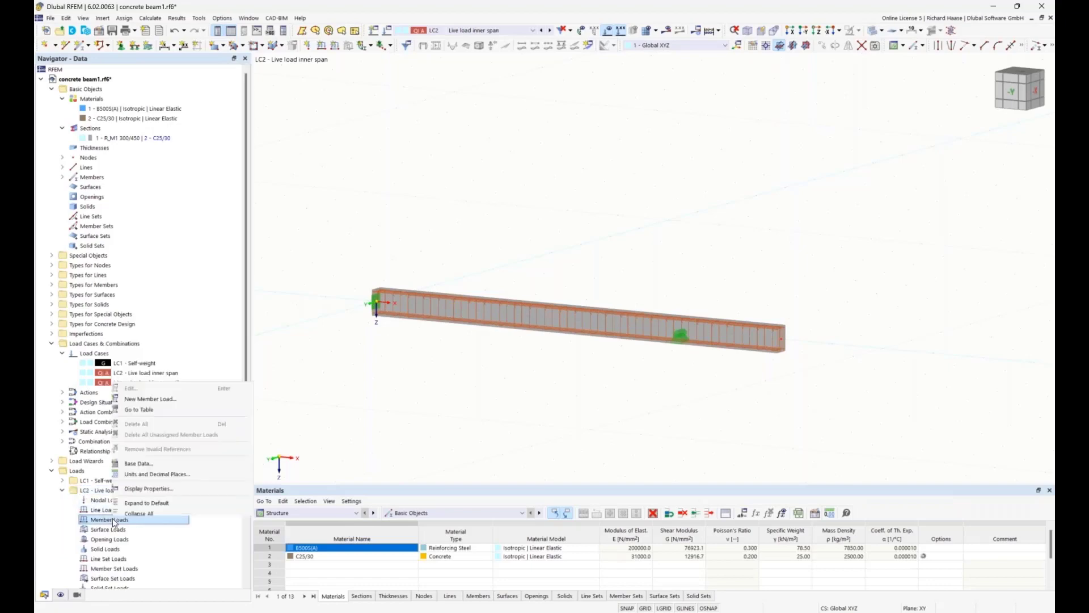
pyautogui.click(170, 399)
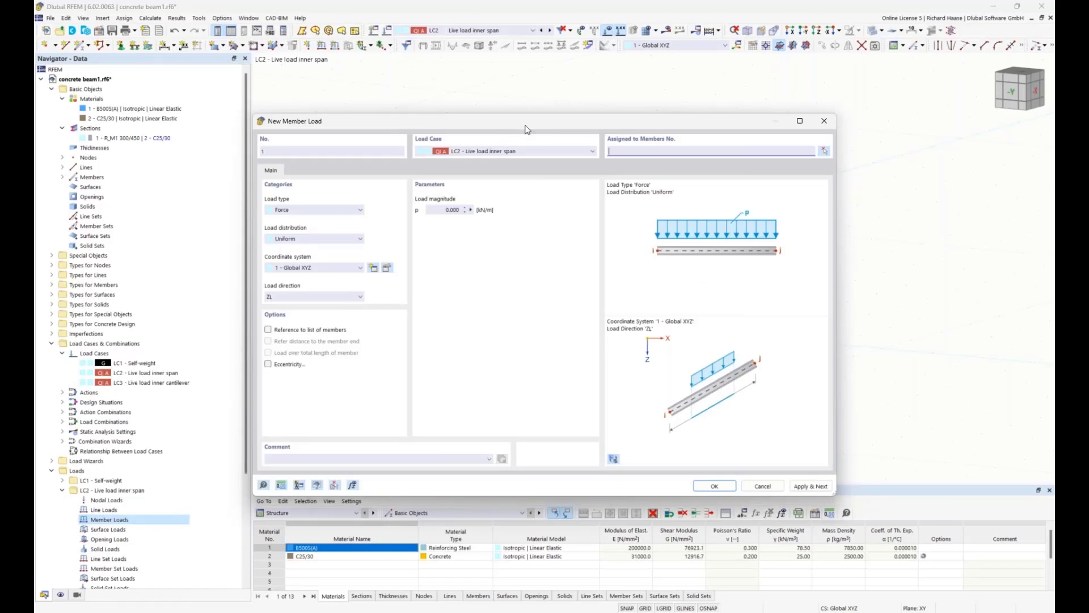
pyautogui.moveTo(527, 129); pyautogui.dragTo(552, 396)
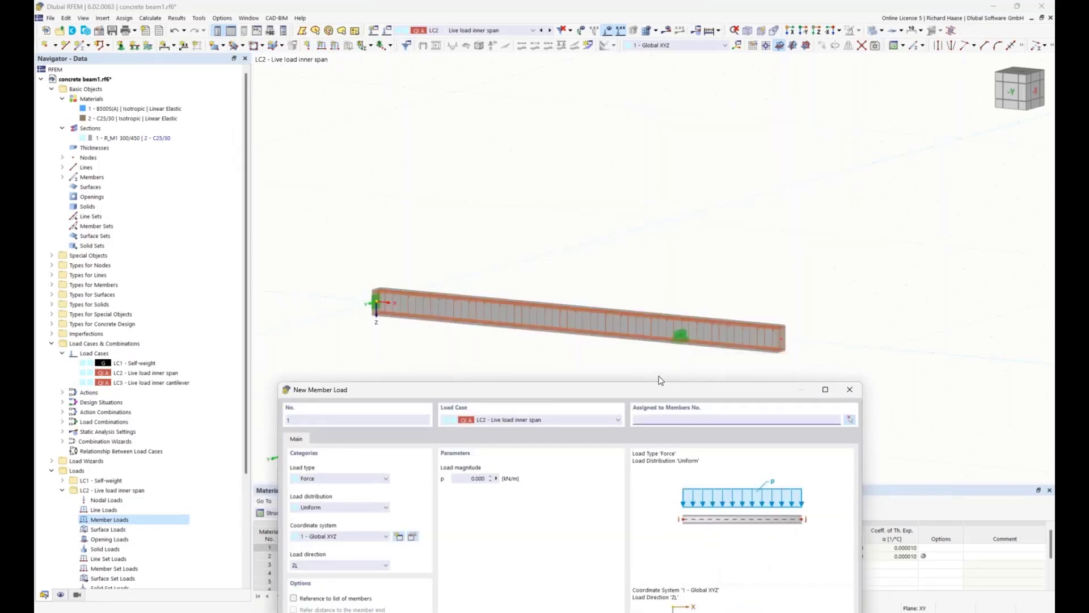
pyautogui.moveTo(660, 386); pyautogui.dragTo(657, 245)
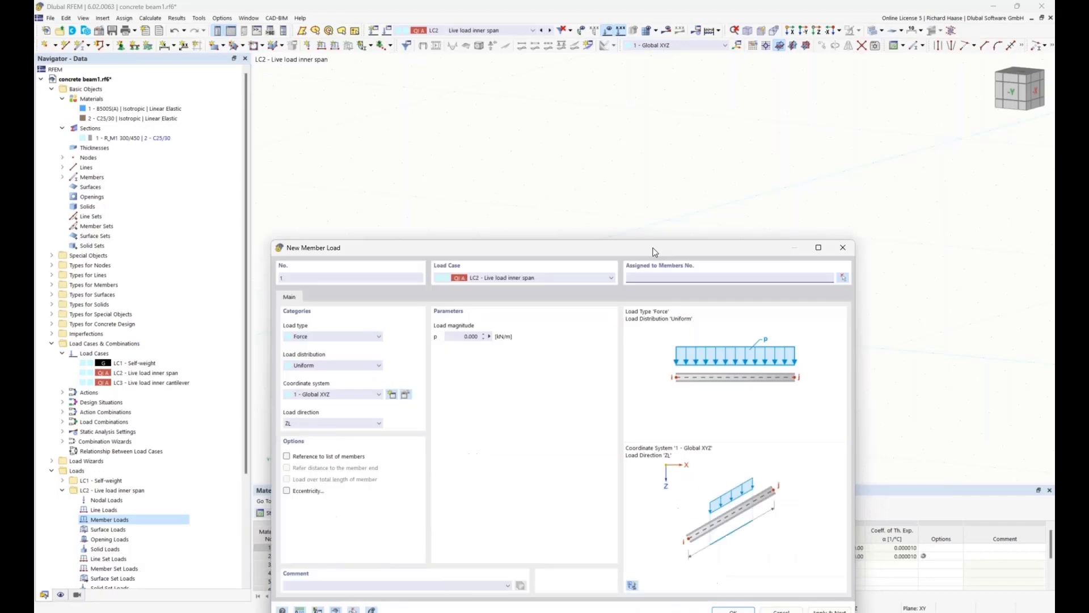
pyautogui.click(316, 368)
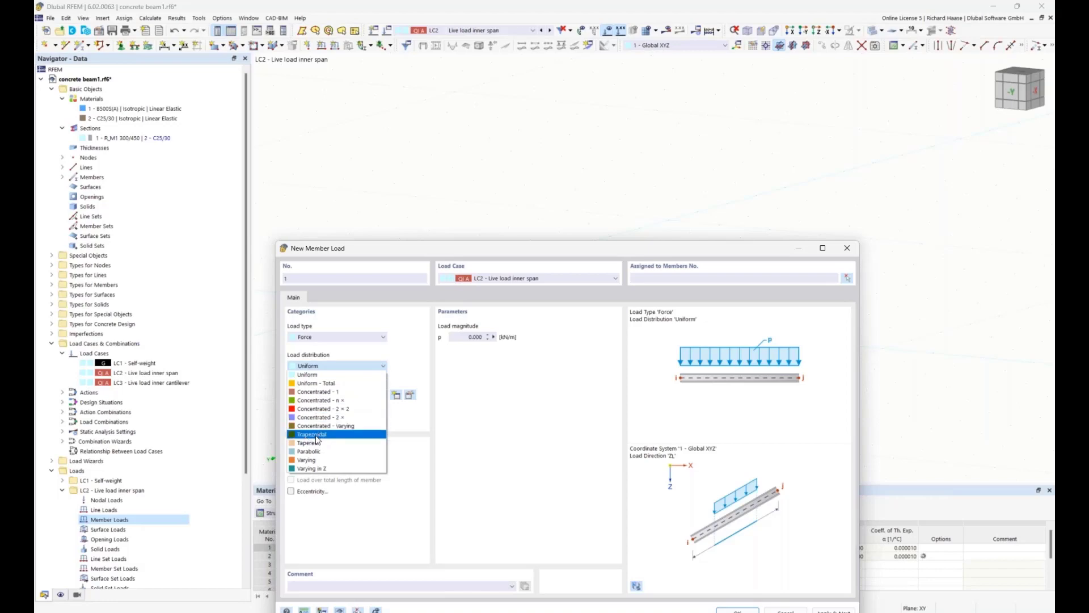
pyautogui.click(316, 435)
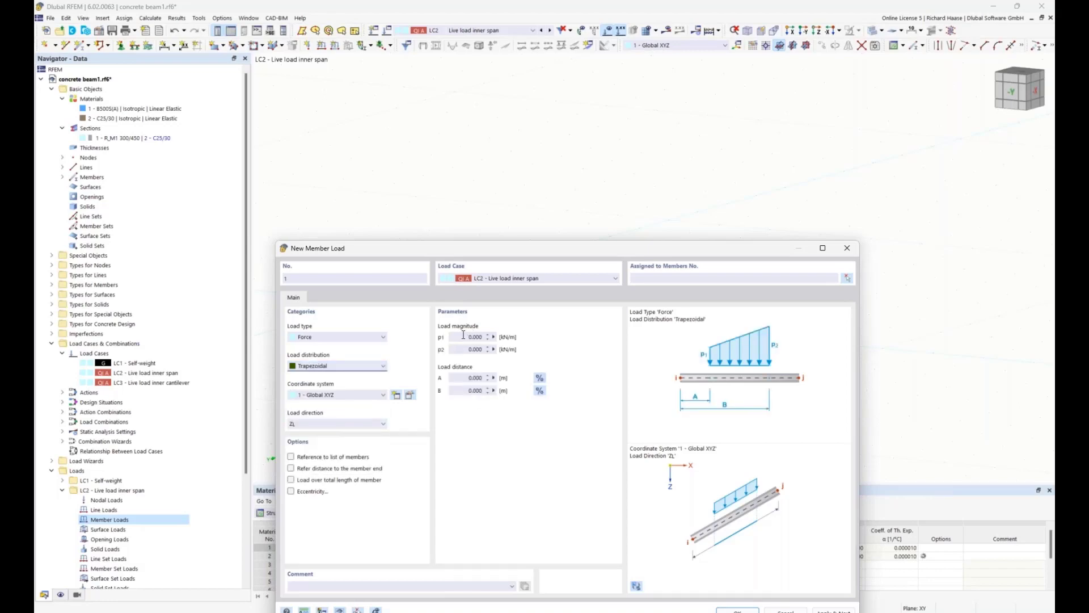
# Set both magnitudes of the trapezoidal load to 20 kN/m and its end distance B to 6 m
pyautogui.click(463, 336)
pyautogui.write('20')
pyautogui.click(468, 350)
pyautogui.write('2')
pyautogui.moveTo(566, 251); pyautogui.dragTo(587, 401)
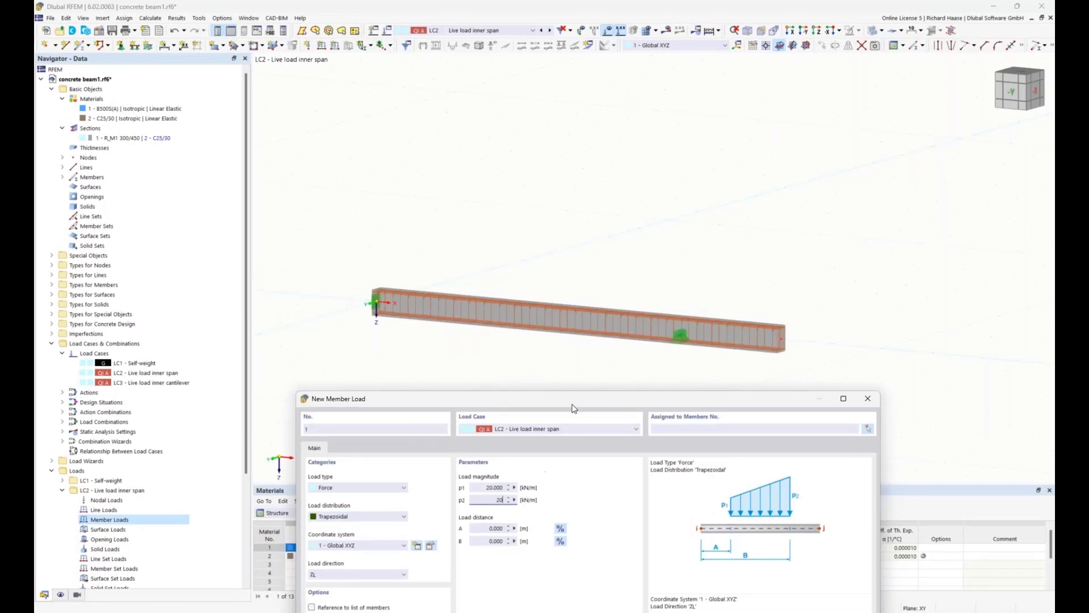
pyautogui.moveTo(573, 401); pyautogui.dragTo(566, 371)
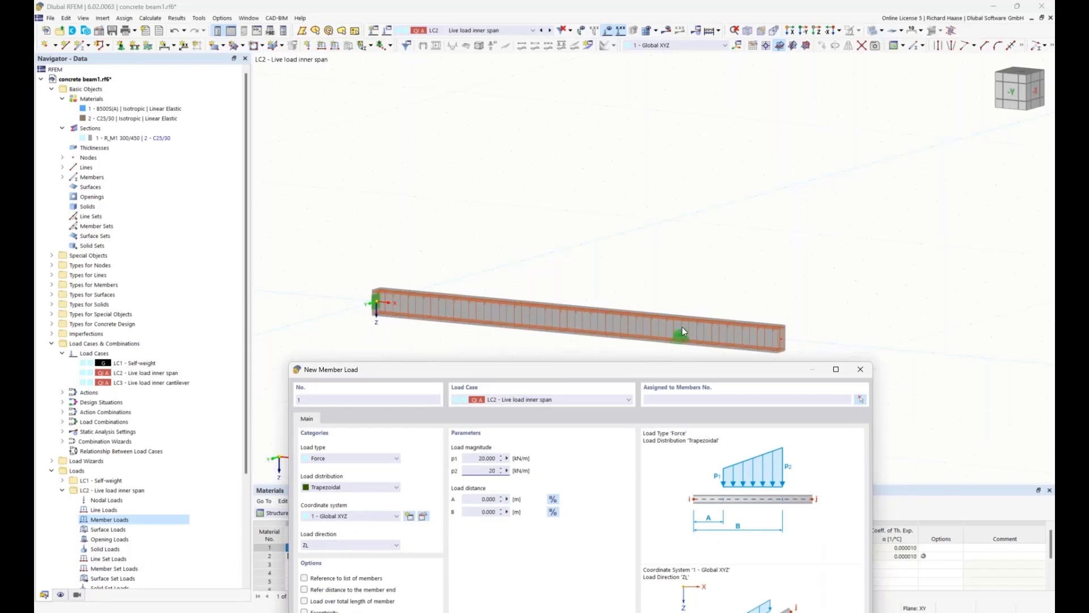
pyautogui.doubleClick(476, 511)
pyautogui.write('6')
# Assign the trapezoidal load to member 1 and apply it, continuing with another member load
pyautogui.click(861, 400)
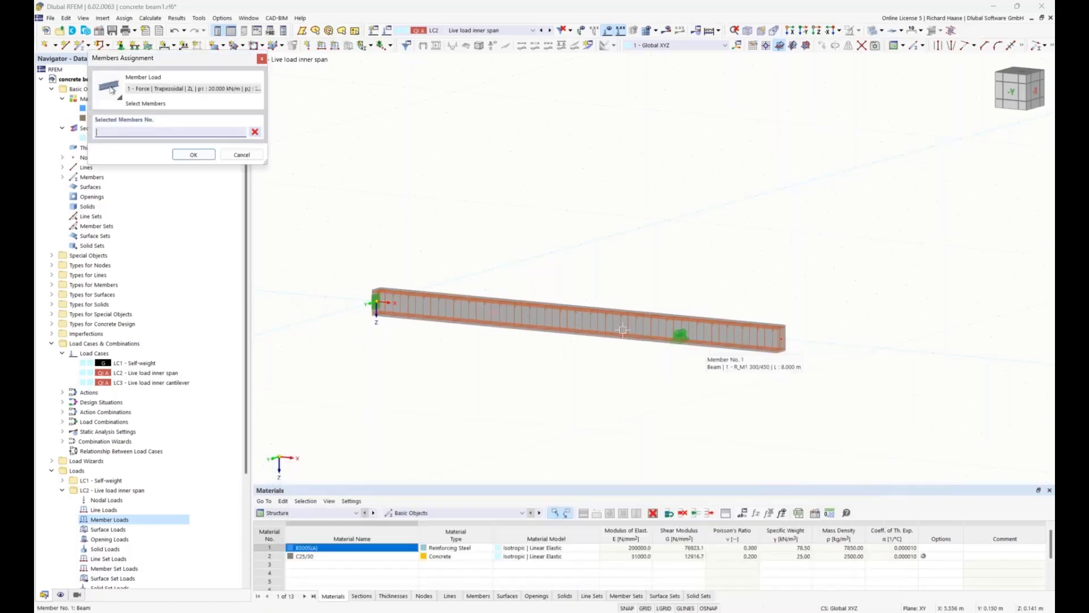
pyautogui.click(191, 156)
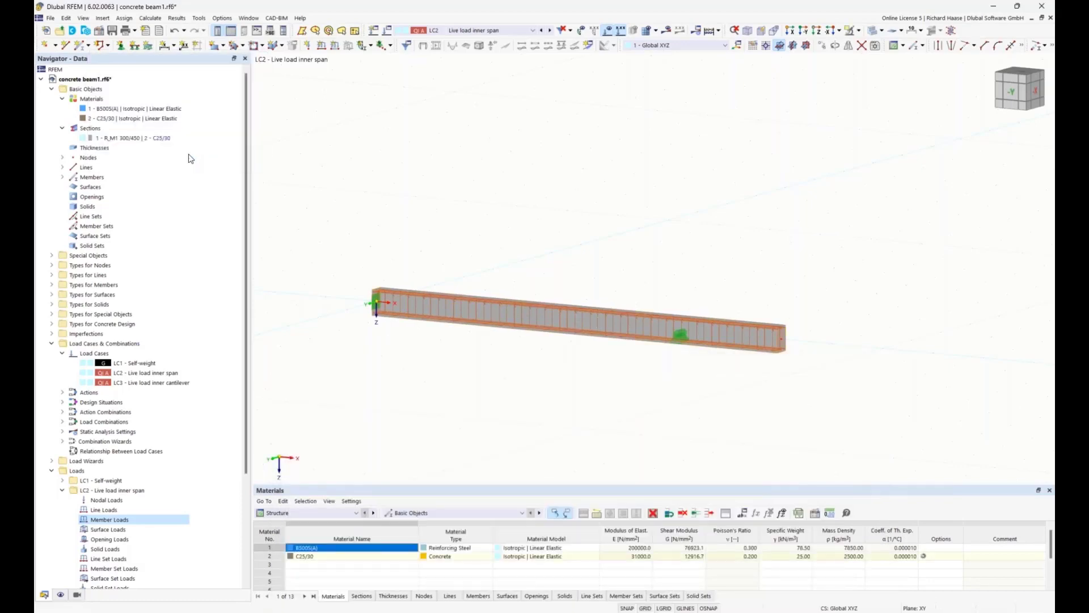
pyautogui.moveTo(569, 371); pyautogui.dragTo(551, 220)
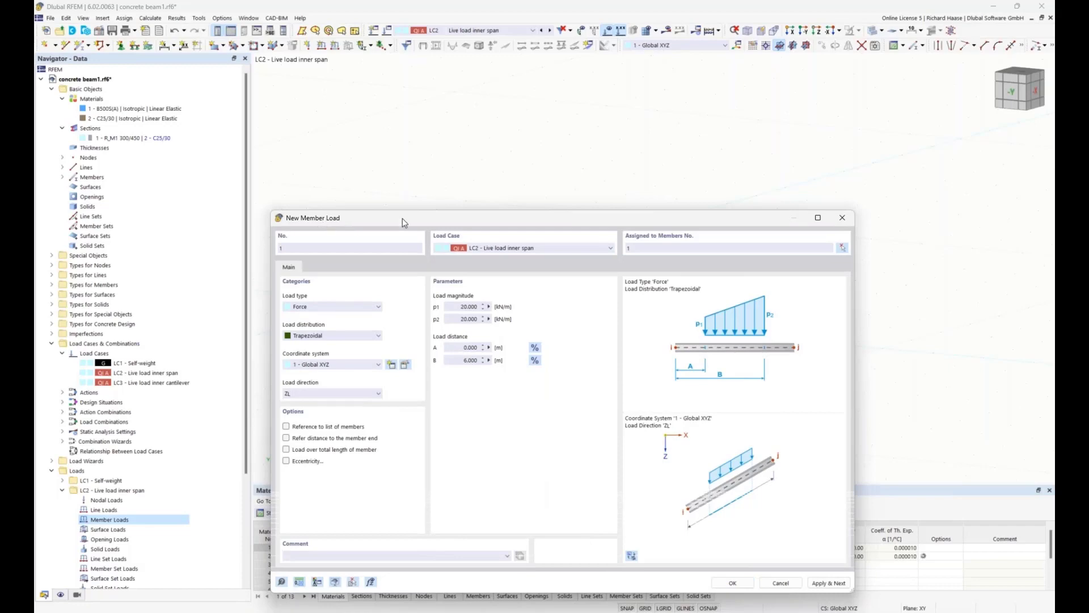
pyautogui.moveTo(422, 219); pyautogui.dragTo(401, 195)
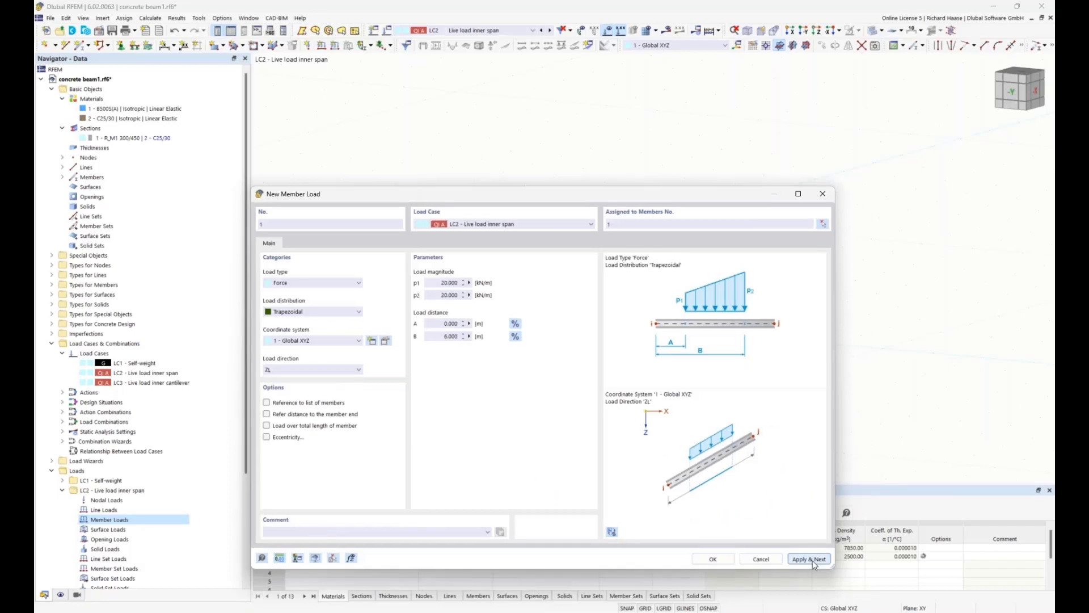
pyautogui.click(811, 559)
# Switch the new member load to load case LC3 Live load inner cantilever and assign it to member 1
pyautogui.moveTo(607, 199); pyautogui.dragTo(652, 375)
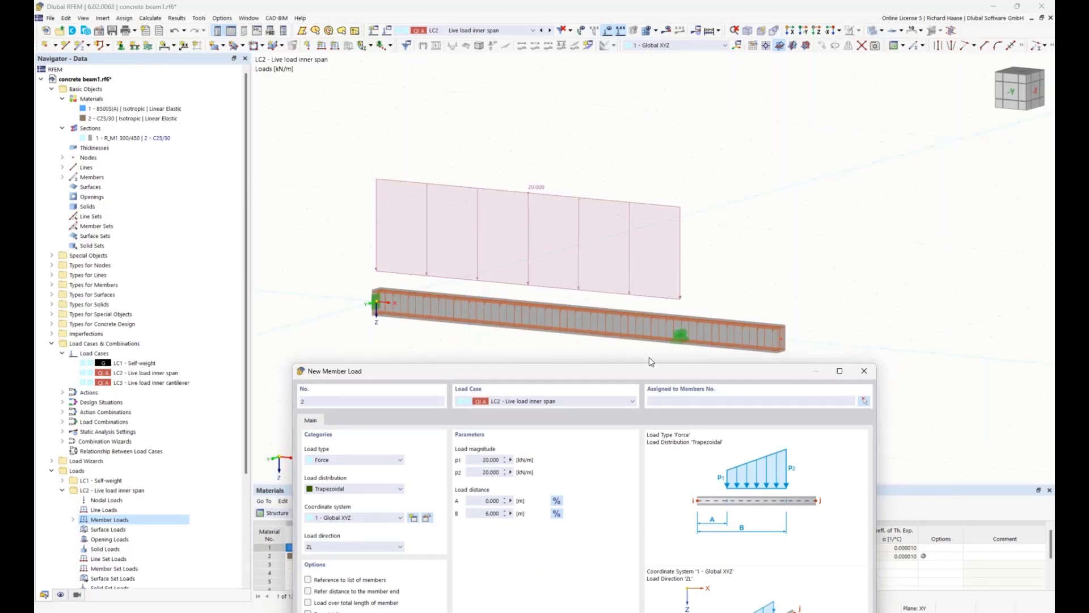
pyautogui.click(571, 402)
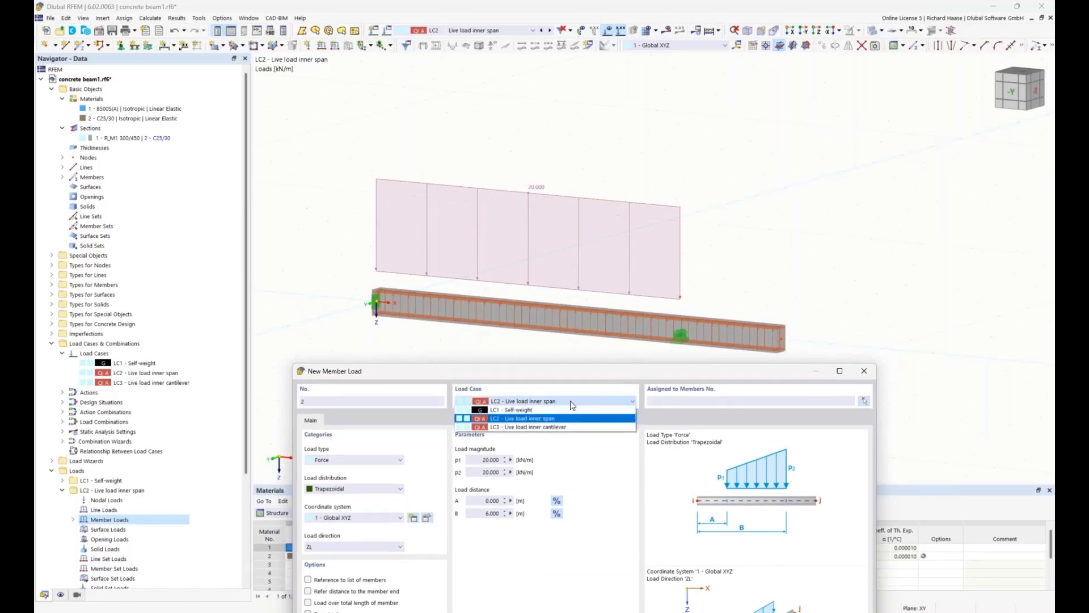
pyautogui.click(555, 428)
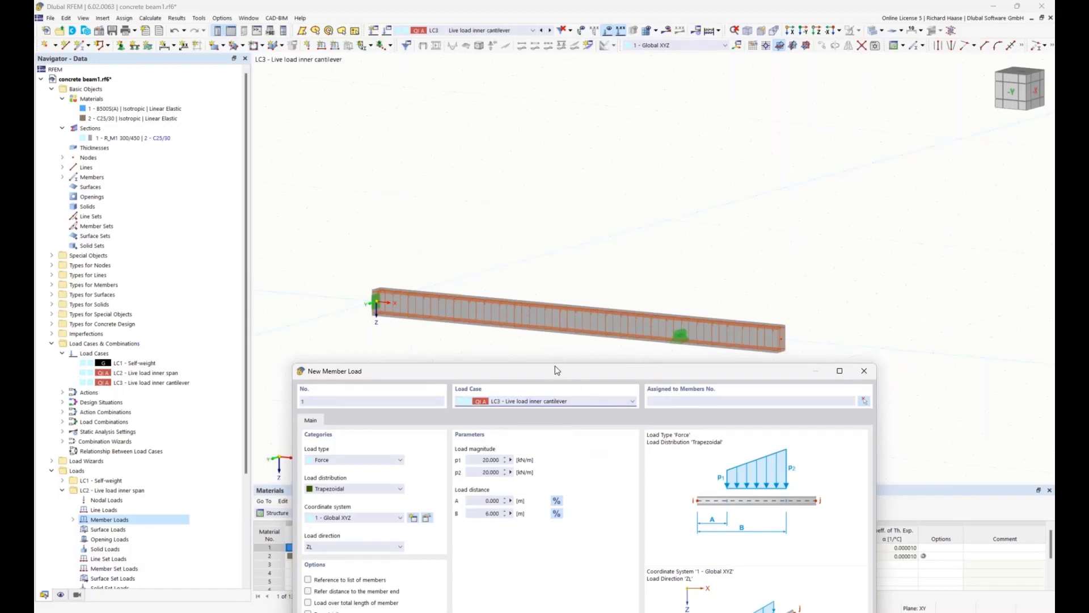
pyautogui.moveTo(557, 370); pyautogui.dragTo(550, 326)
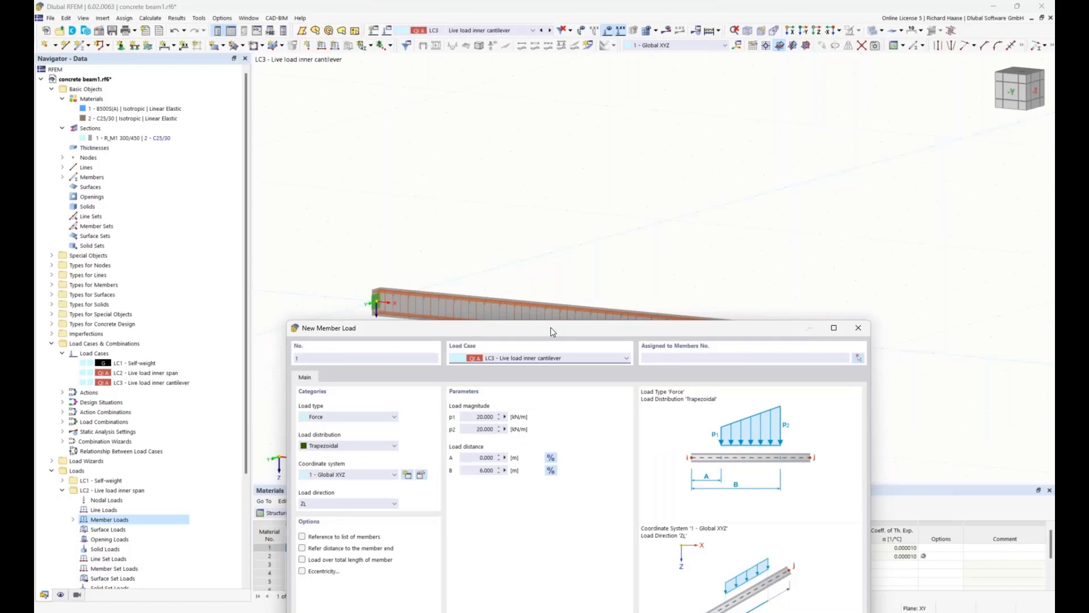
pyautogui.click(857, 357)
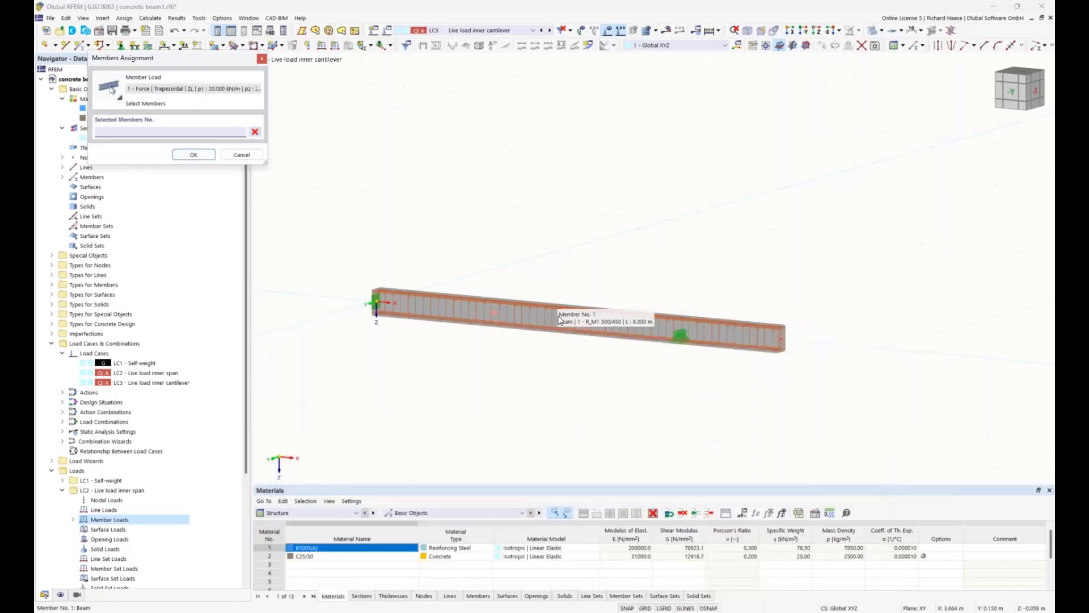
pyautogui.click(559, 319)
pyautogui.click(193, 154)
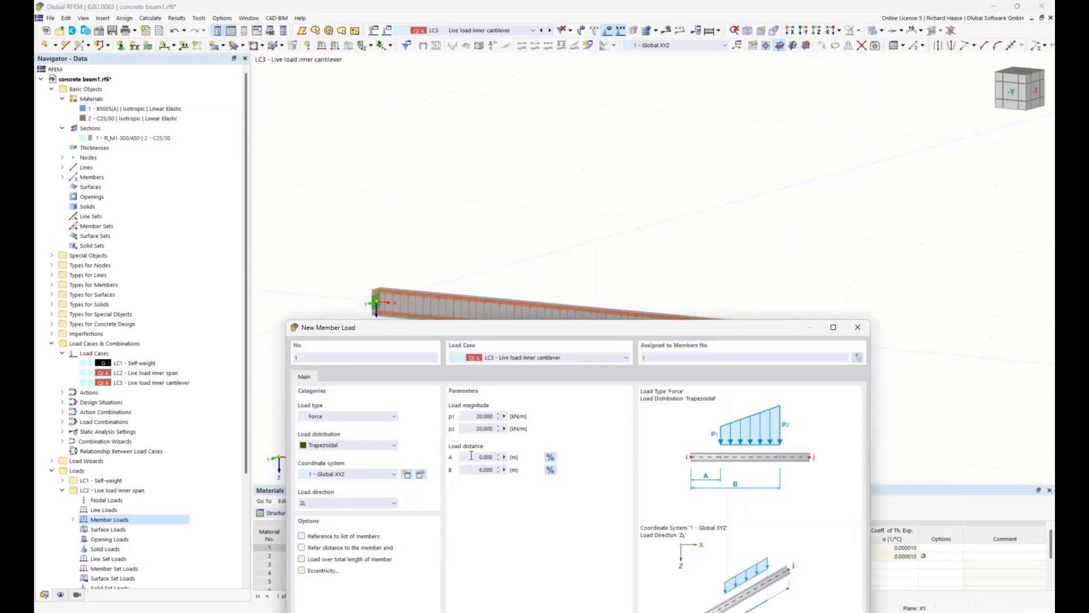
# Set the cantilever load's distances to A = 6 m and B = 8 m and create the load
pyautogui.moveTo(472, 456); pyautogui.dragTo(503, 455)
pyautogui.write('6')
pyautogui.moveTo(473, 469); pyautogui.dragTo(515, 475)
pyautogui.write('8')
pyautogui.moveTo(645, 328); pyautogui.dragTo(623, 208)
pyautogui.click(719, 573)
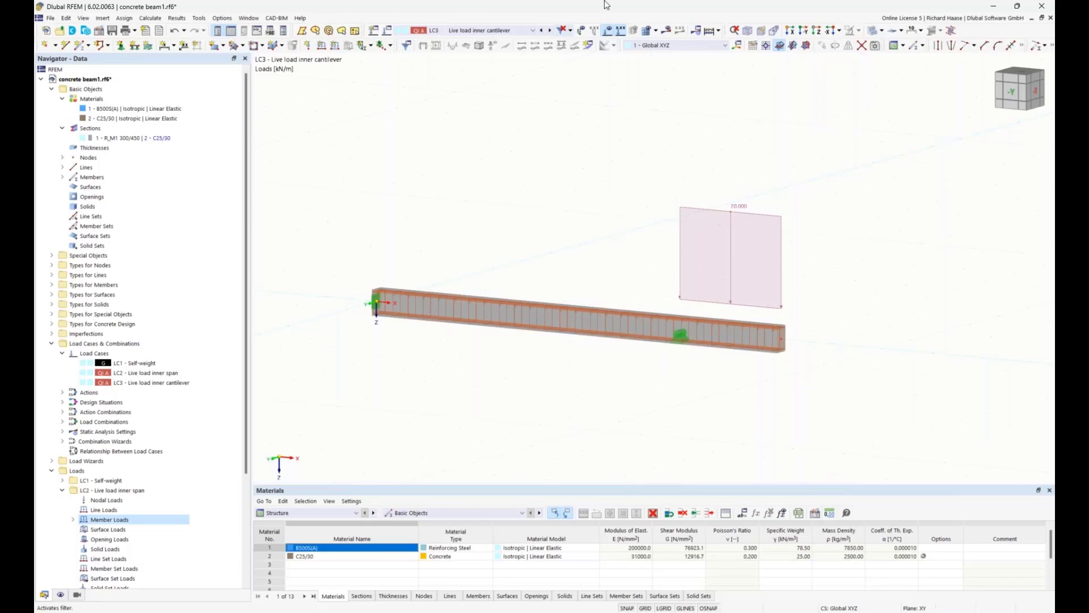
# Show the loads of LC1 Self-weight and check the active self-weight settings of this load case
pyautogui.click(542, 32)
pyautogui.click(541, 31)
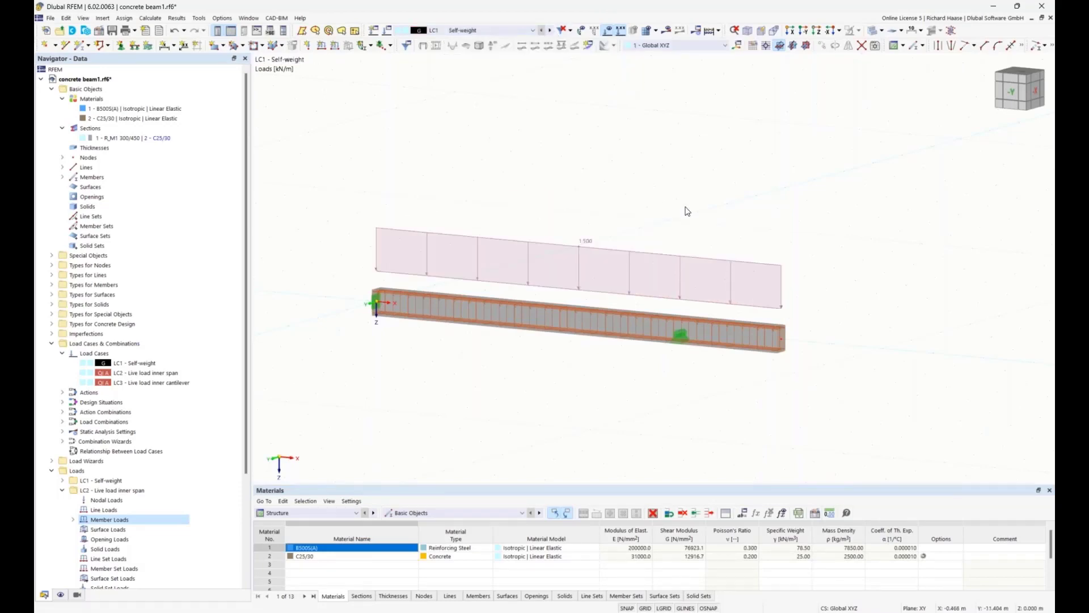
pyautogui.rightClick(132, 365)
pyautogui.click(160, 369)
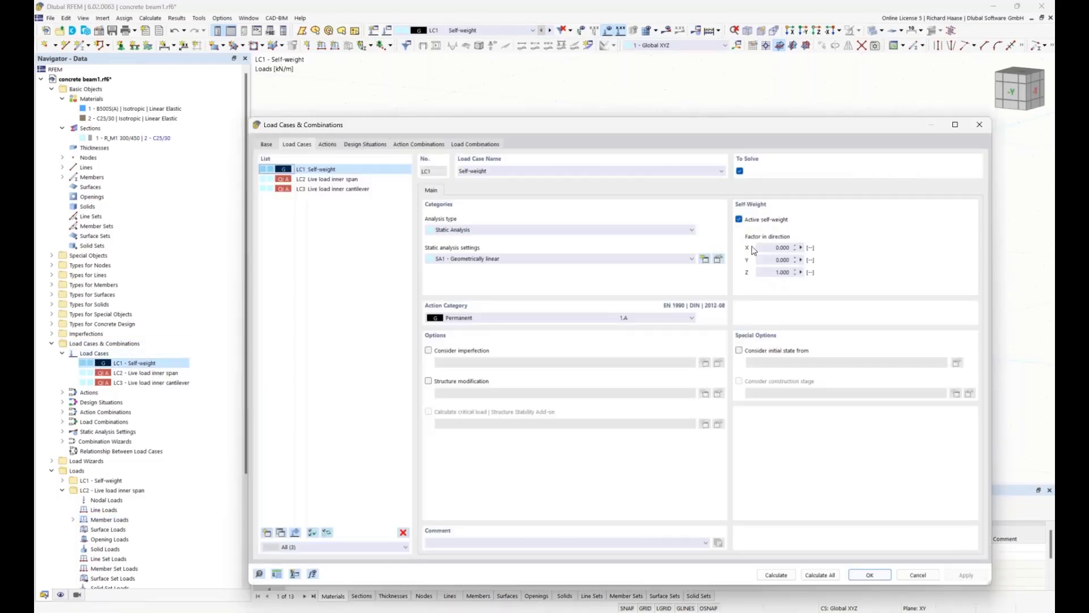
pyautogui.moveTo(831, 128); pyautogui.dragTo(813, 131)
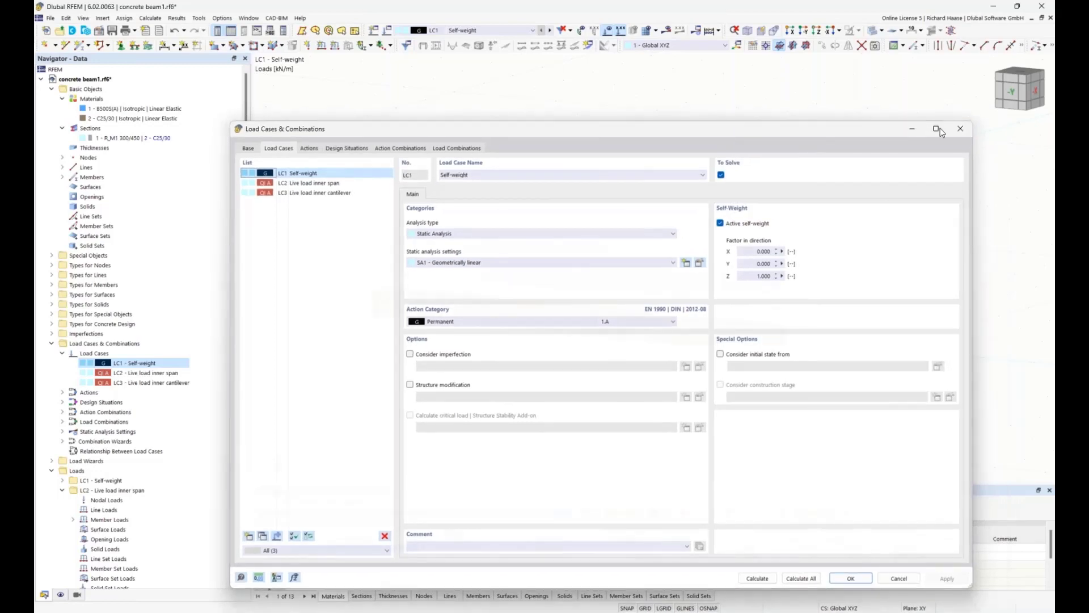
pyautogui.click(964, 128)
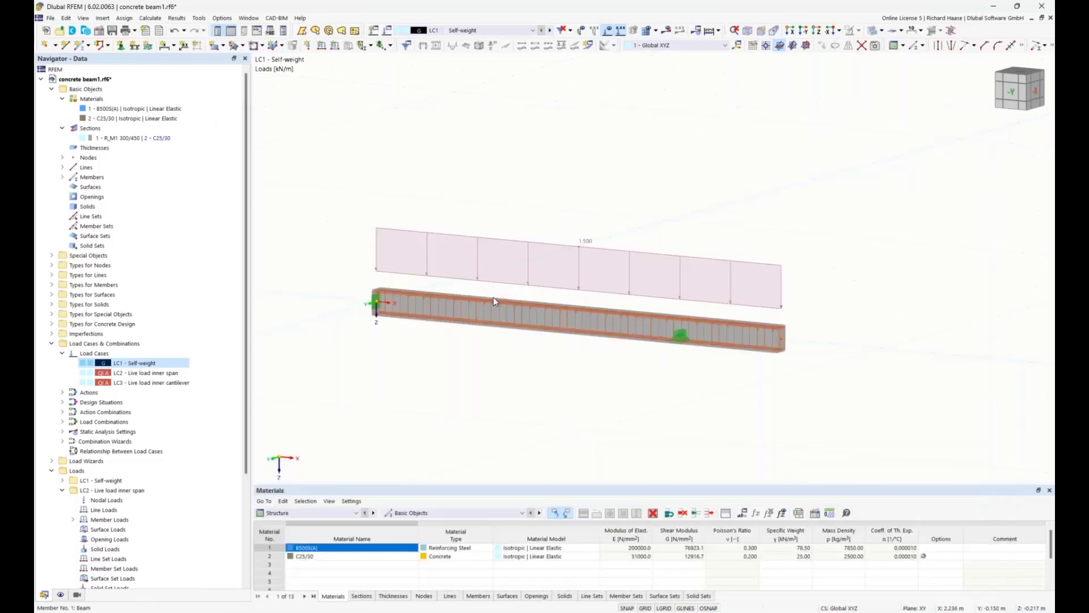
# Turn on the display of the self-weight load for the beam in LC1
pyautogui.click(61, 595)
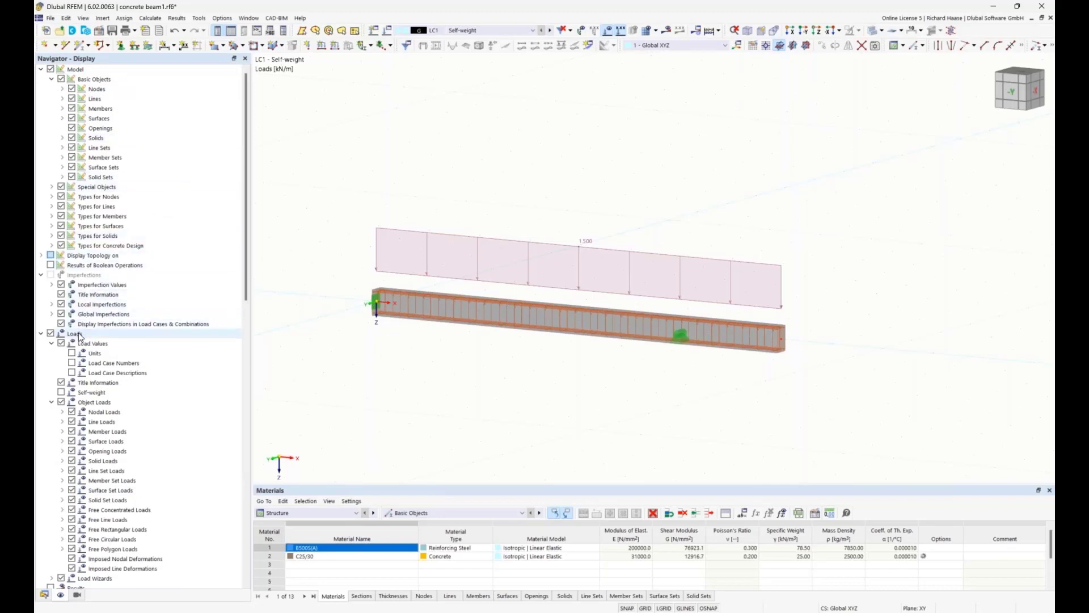
pyautogui.click(62, 392)
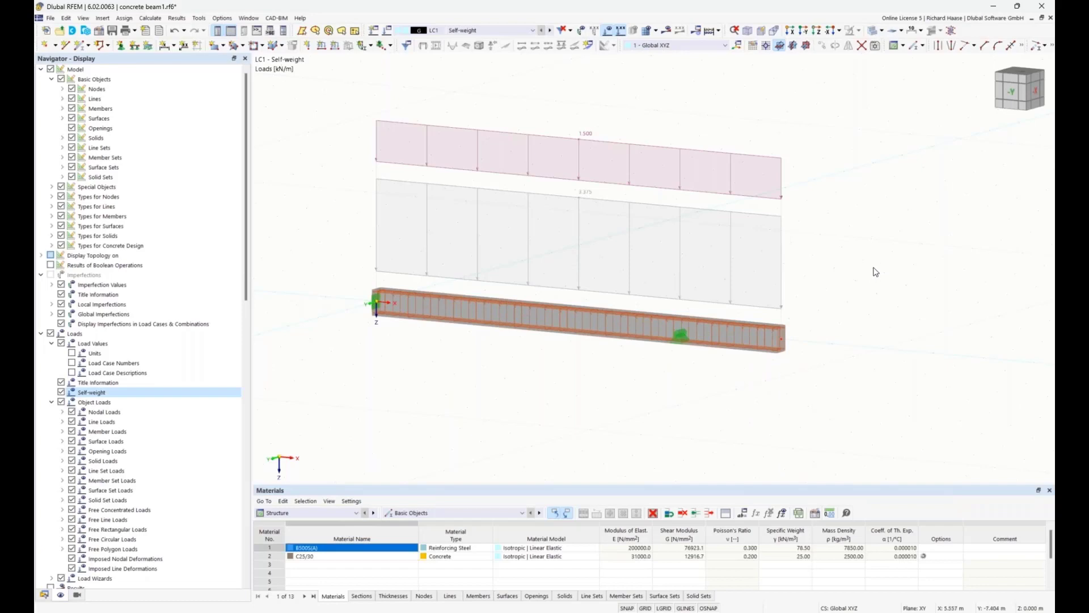
pyautogui.keyDown('ctrl'); pyautogui.moveTo(856, 272); pyautogui.dragTo(613, 318, button='middle'); pyautogui.keyUp('ctrl')
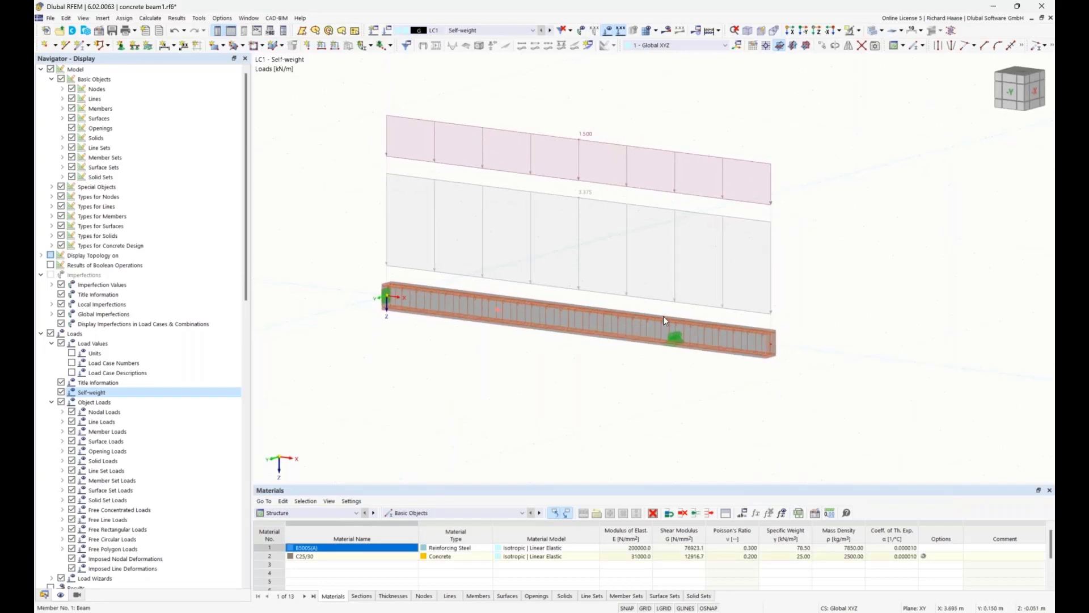
# Open the beam member for editing and review its concrete design properties and effective length assignment
pyautogui.doubleClick(769, 326)
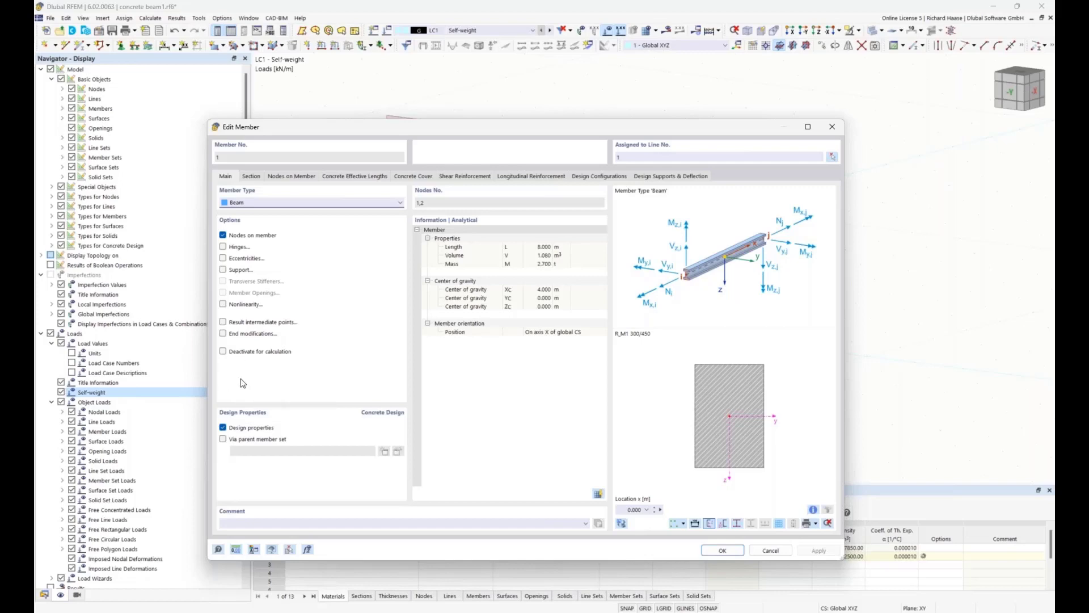
pyautogui.click(223, 429)
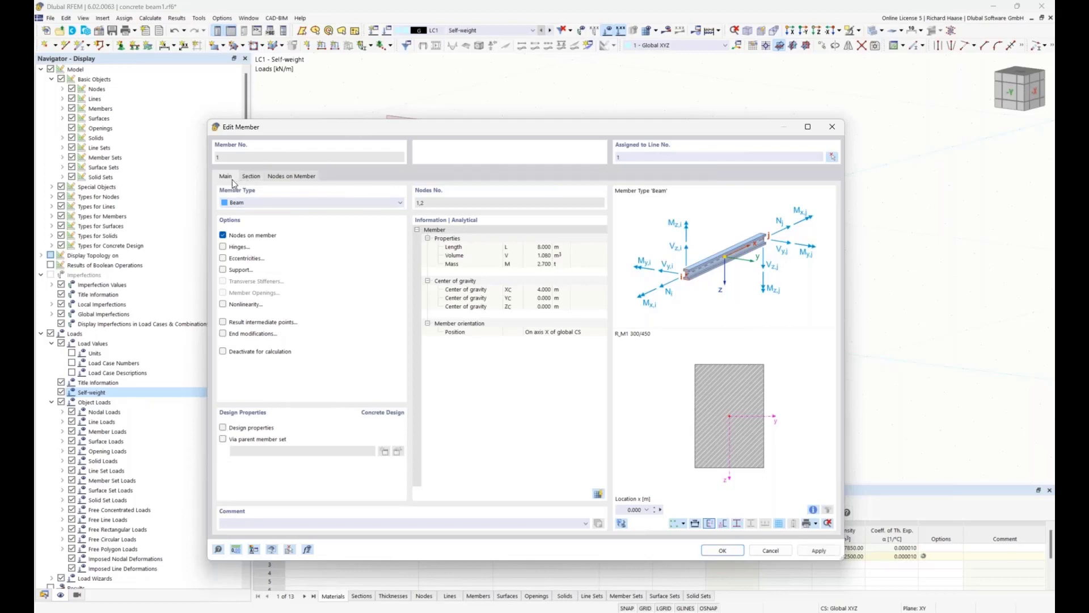
pyautogui.click(223, 427)
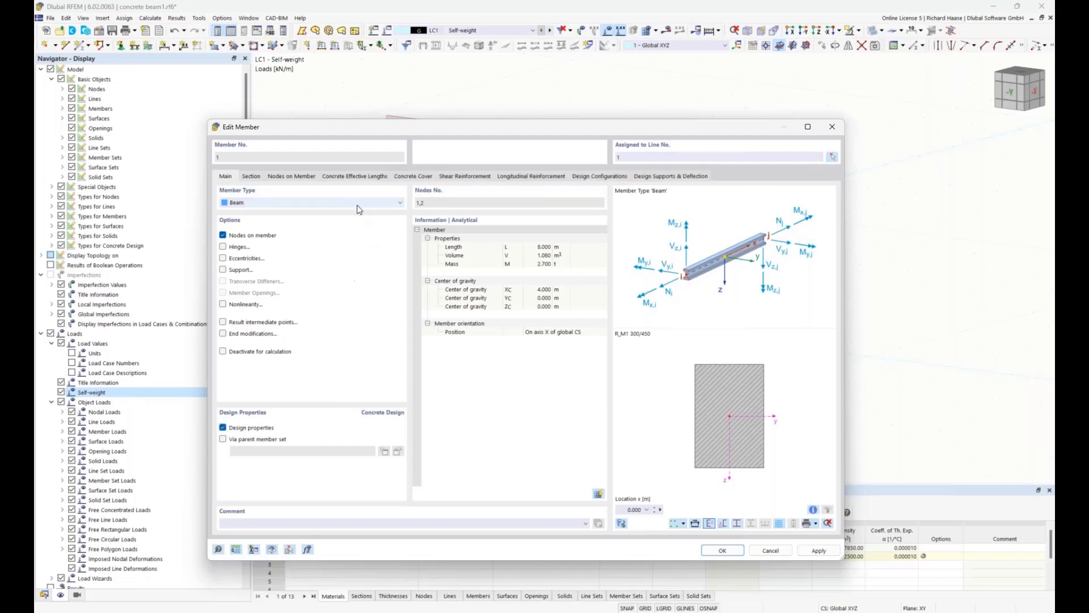
pyautogui.click(354, 176)
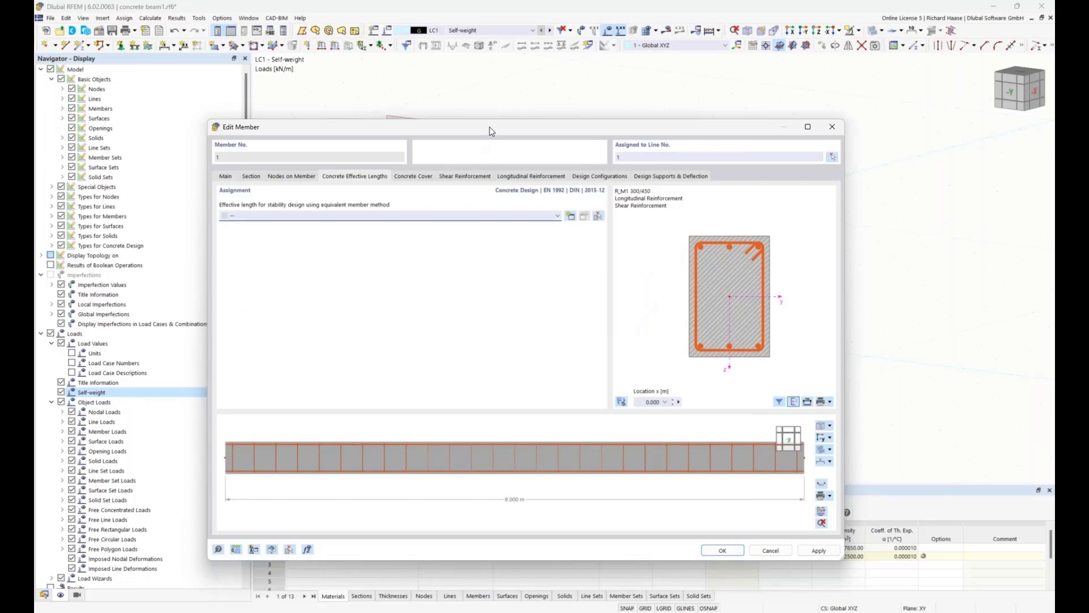
pyautogui.moveTo(489, 127); pyautogui.dragTo(494, 119)
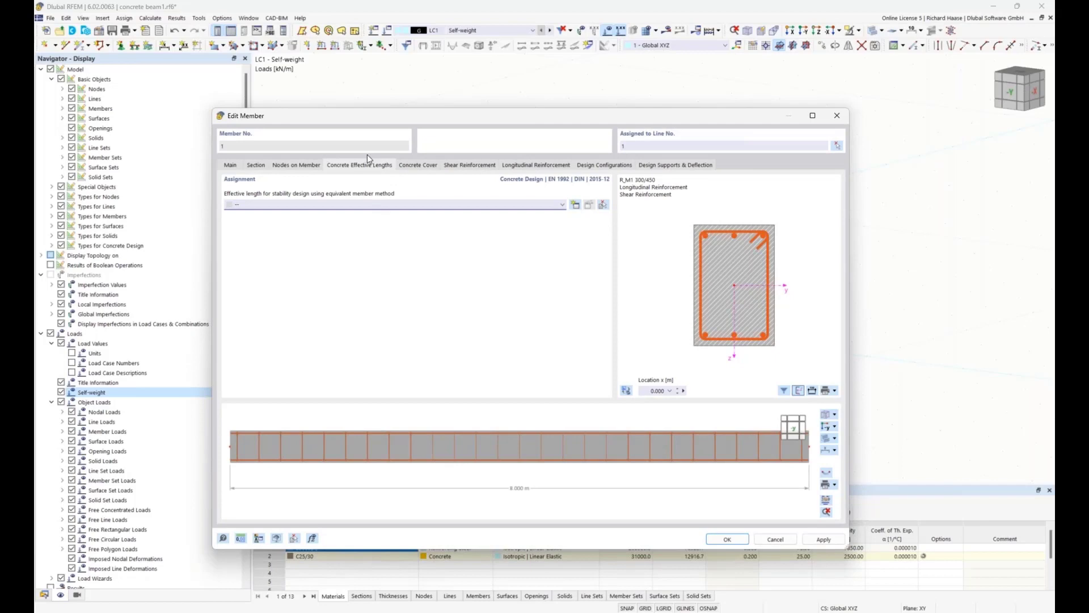
# Review the beam's concrete cover and the exposure classes and cover options of its XC1 durability definition, leaving them unedited
pyautogui.click(418, 165)
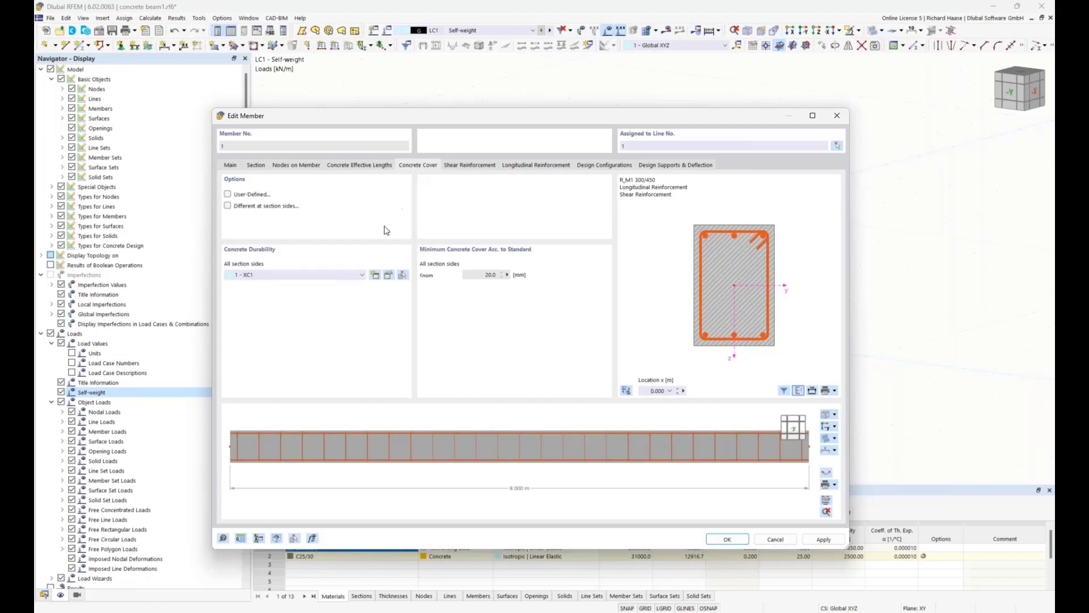
pyautogui.click(389, 275)
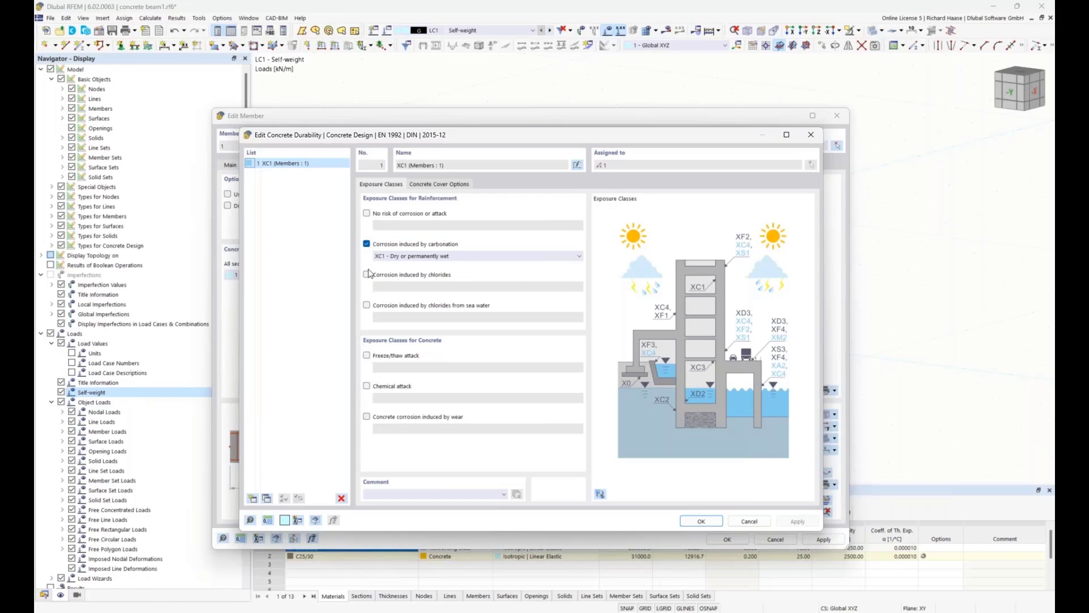
pyautogui.click(421, 186)
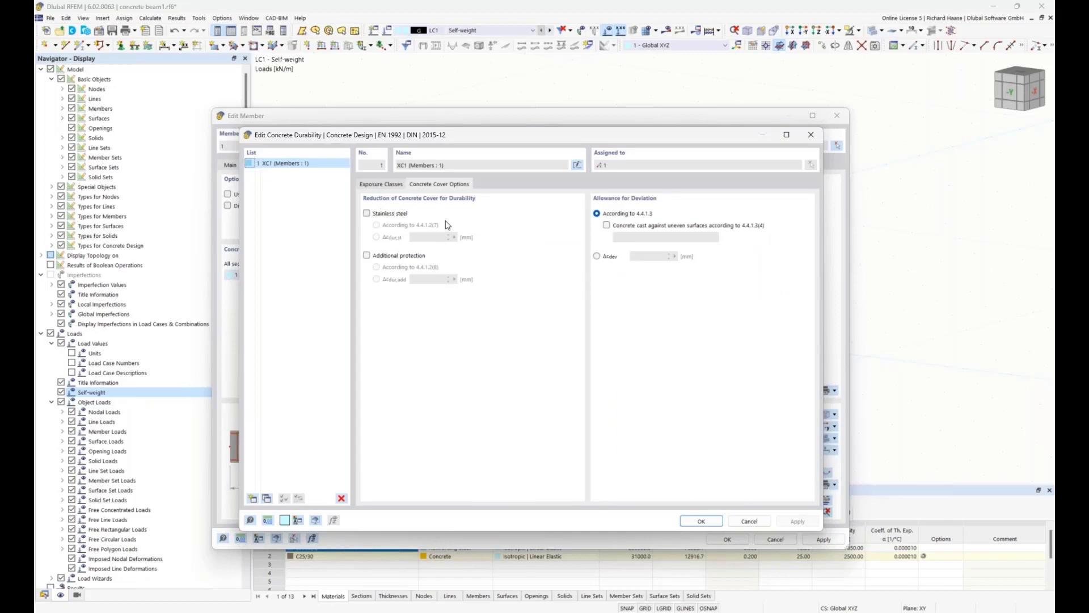
pyautogui.click(375, 185)
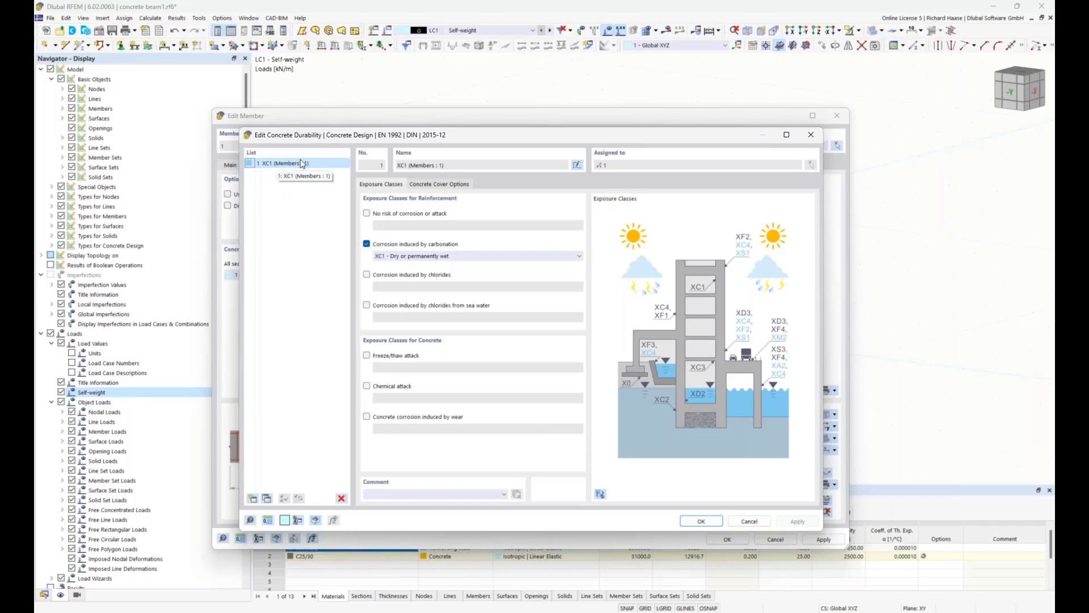
pyautogui.click(748, 520)
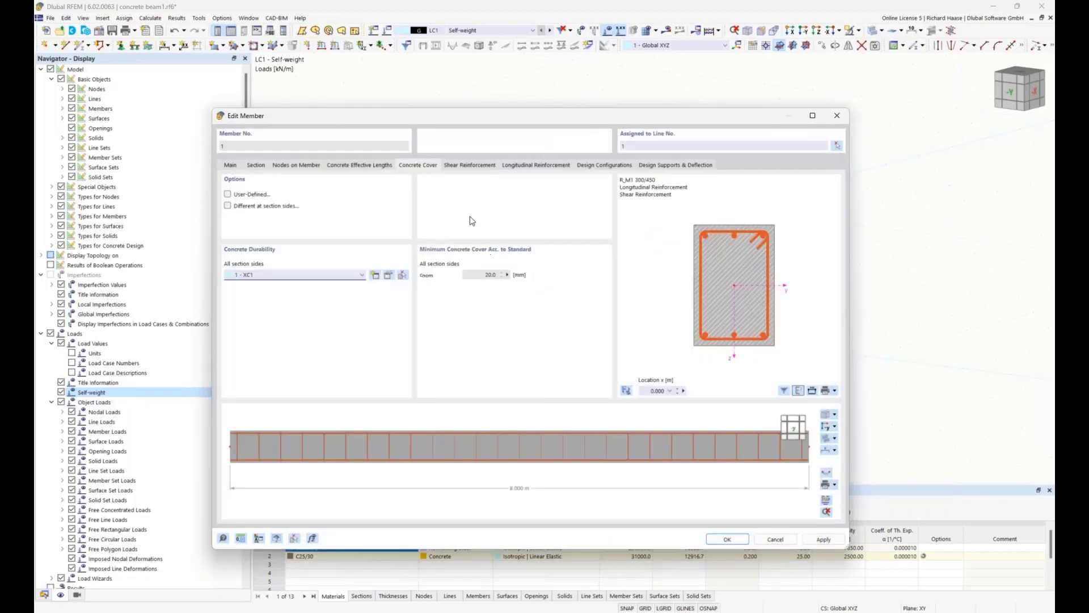
# Check the material choices for the beam's shear reinforcement and keep B500S(A)
pyautogui.click(462, 164)
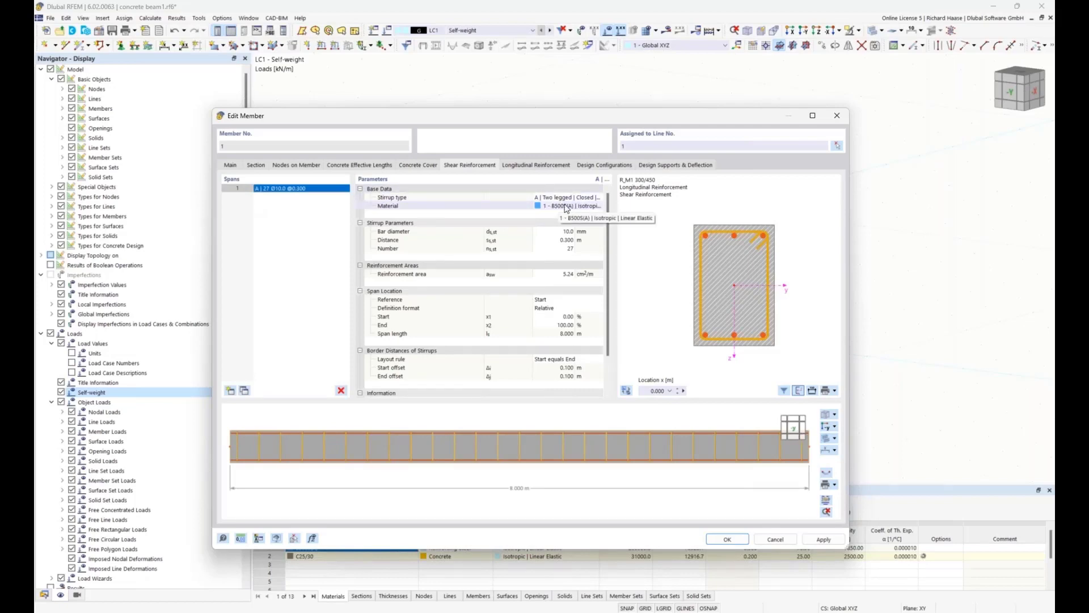
pyautogui.click(565, 206)
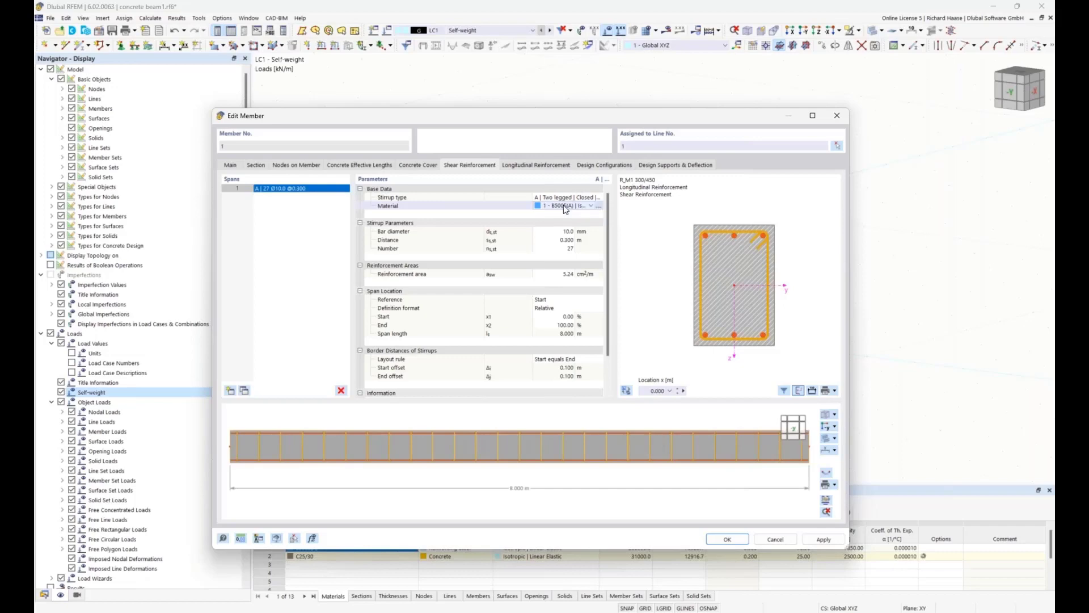
pyautogui.click(565, 206)
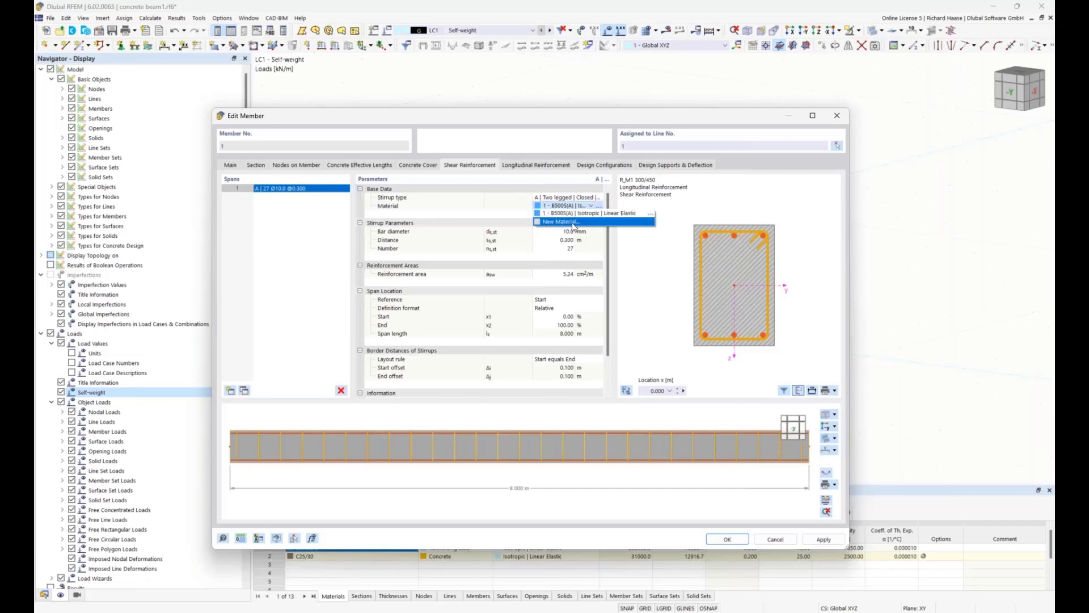
pyautogui.click(567, 213)
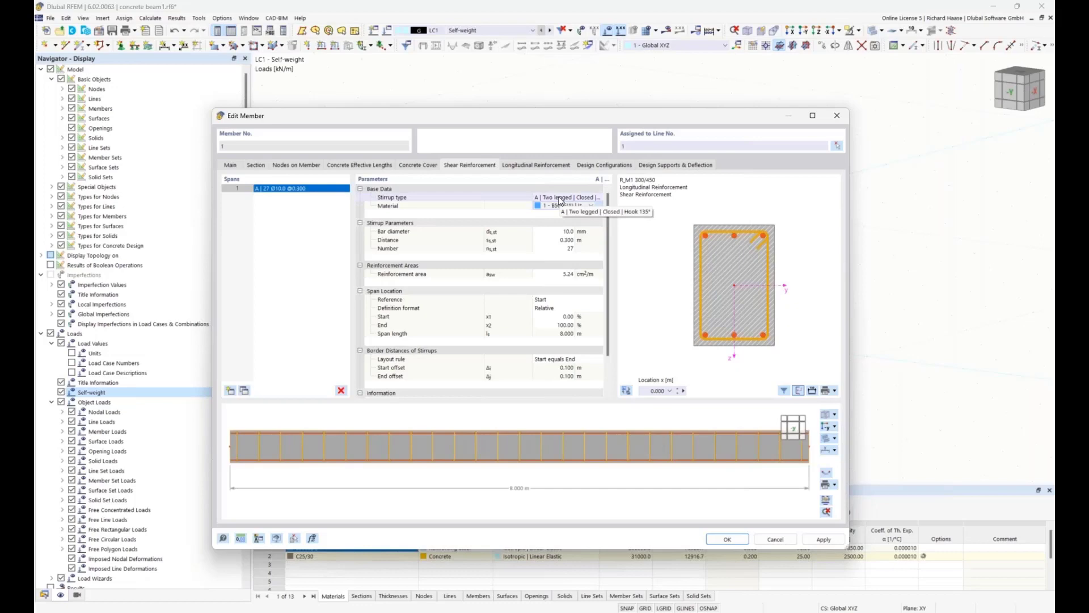
# Try the three-legged closed 135° and two-legged closed 90° stirrup types, and return to A | Two legged | Closed | Hook 135°
pyautogui.click(560, 199)
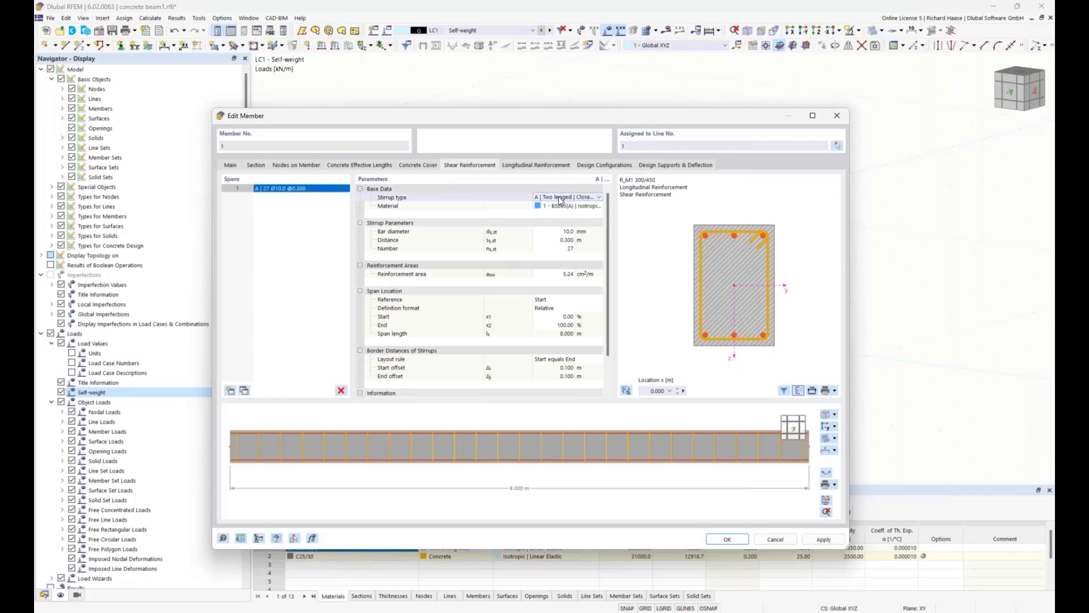
pyautogui.click(559, 199)
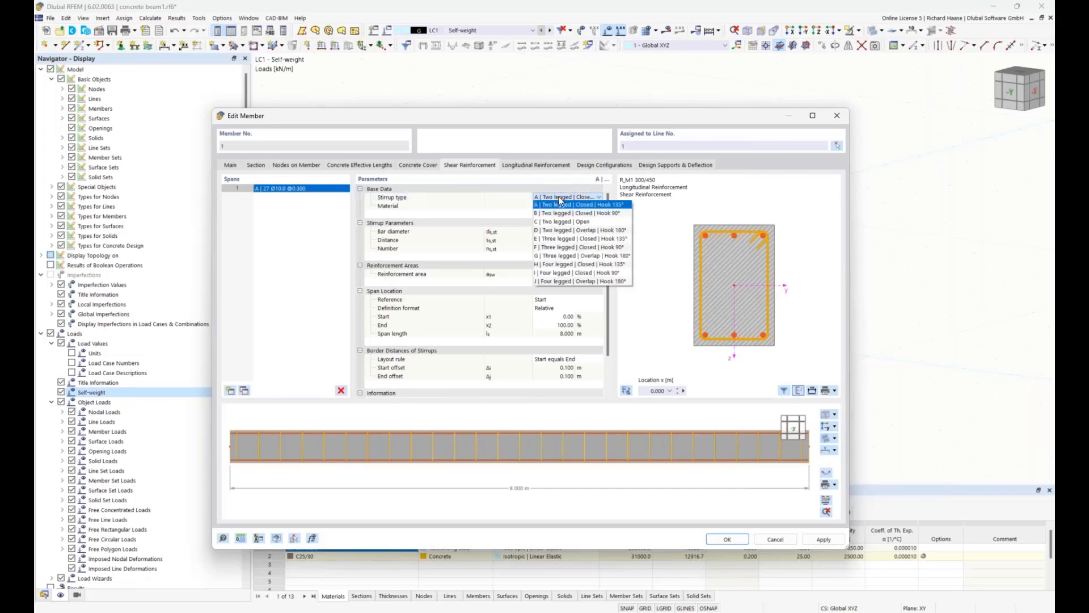
pyautogui.click(576, 240)
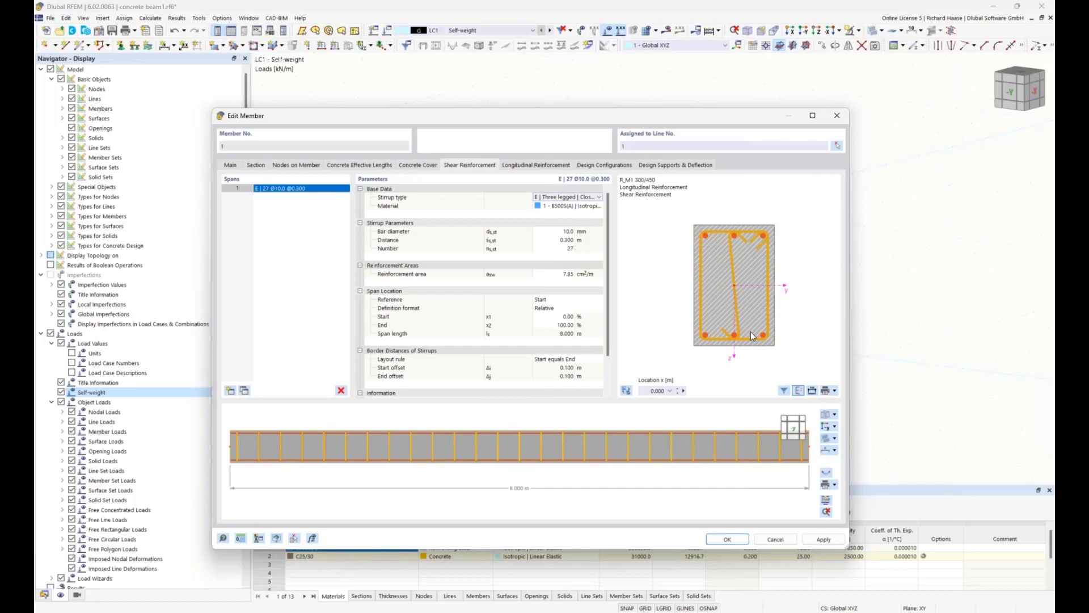
pyautogui.click(549, 198)
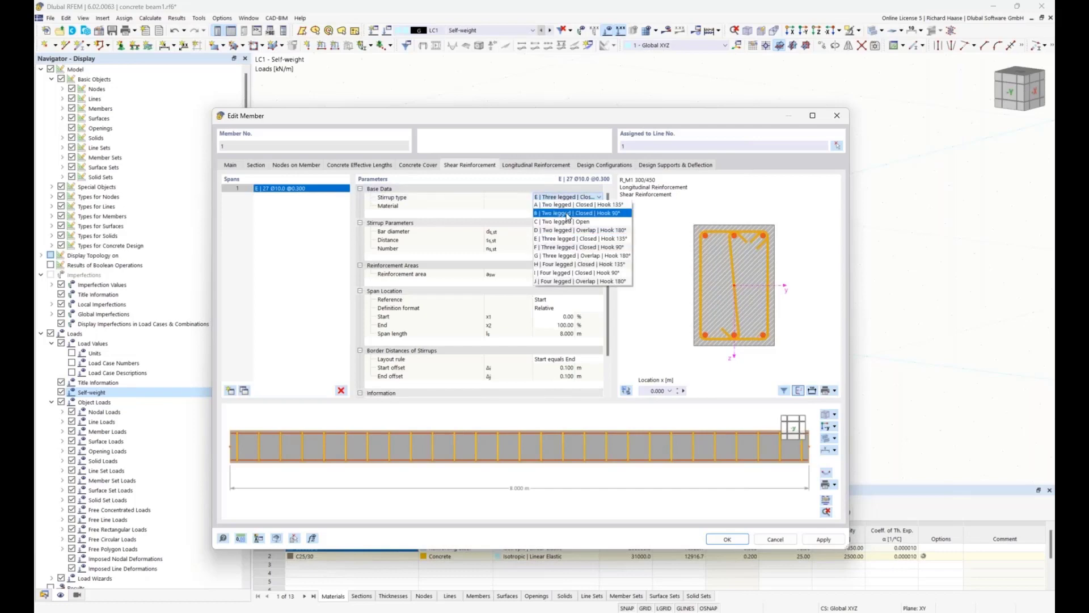
pyautogui.press('Escape')
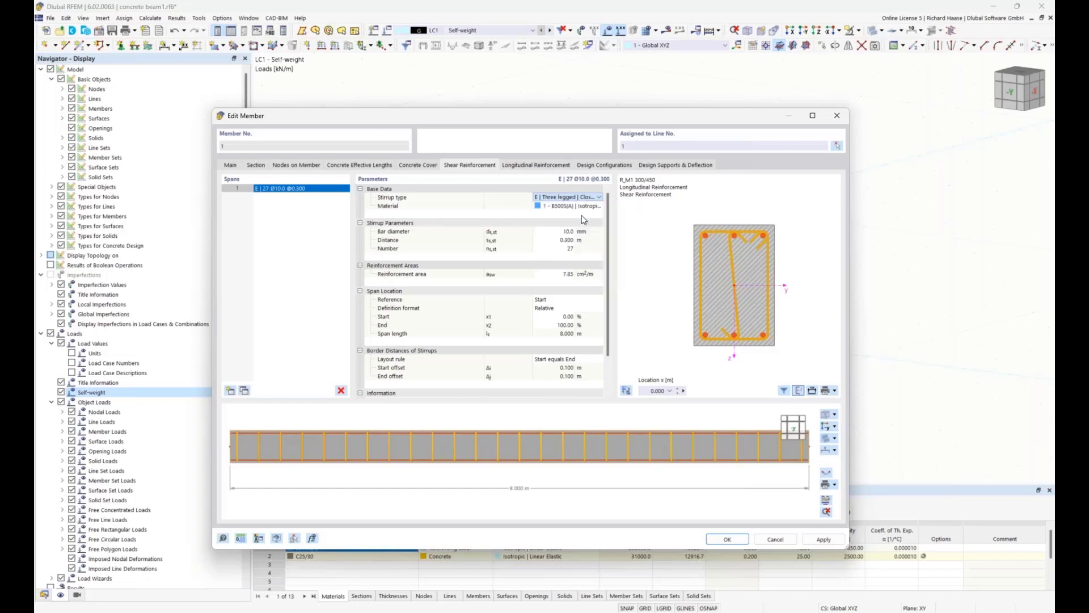
pyautogui.click(580, 197)
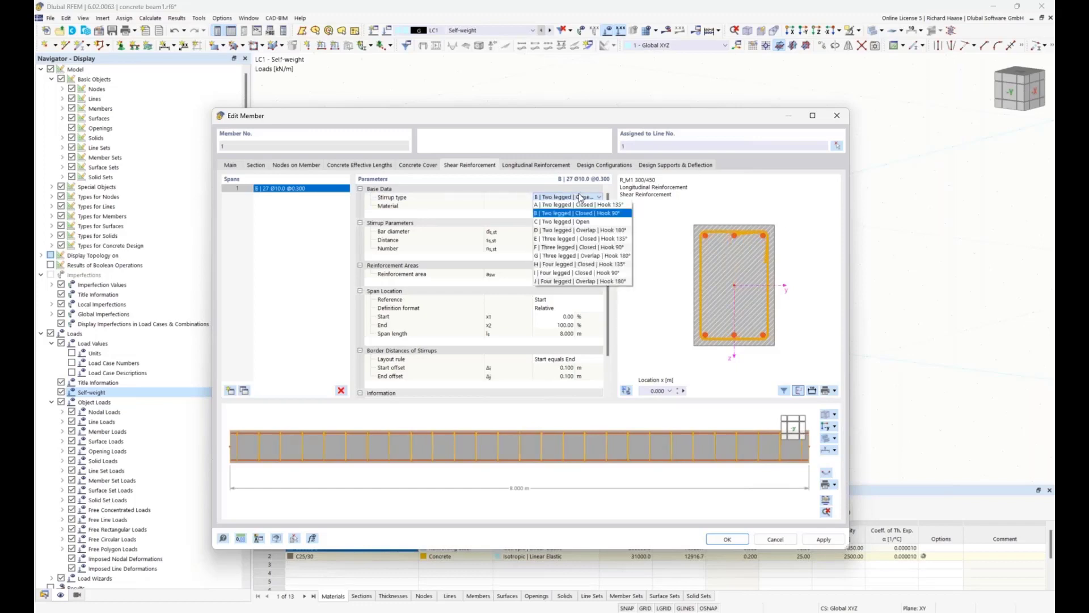
pyautogui.click(580, 205)
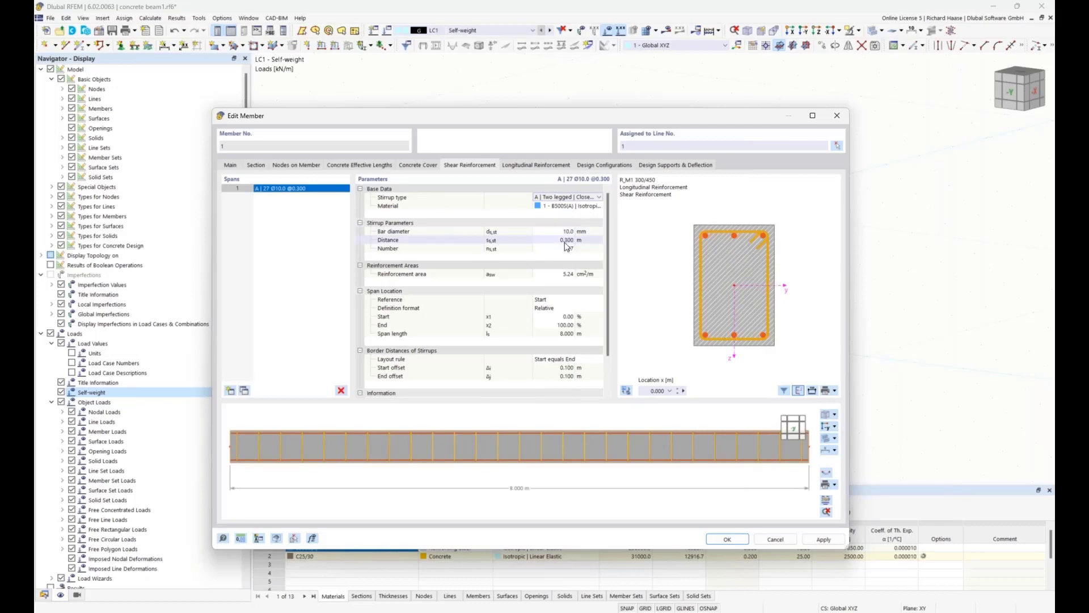
# Set the longitudinal reinforcement to B | Unsymmetrical with a 16 mm top-side bar diameter and accept the member changes
pyautogui.click(528, 169)
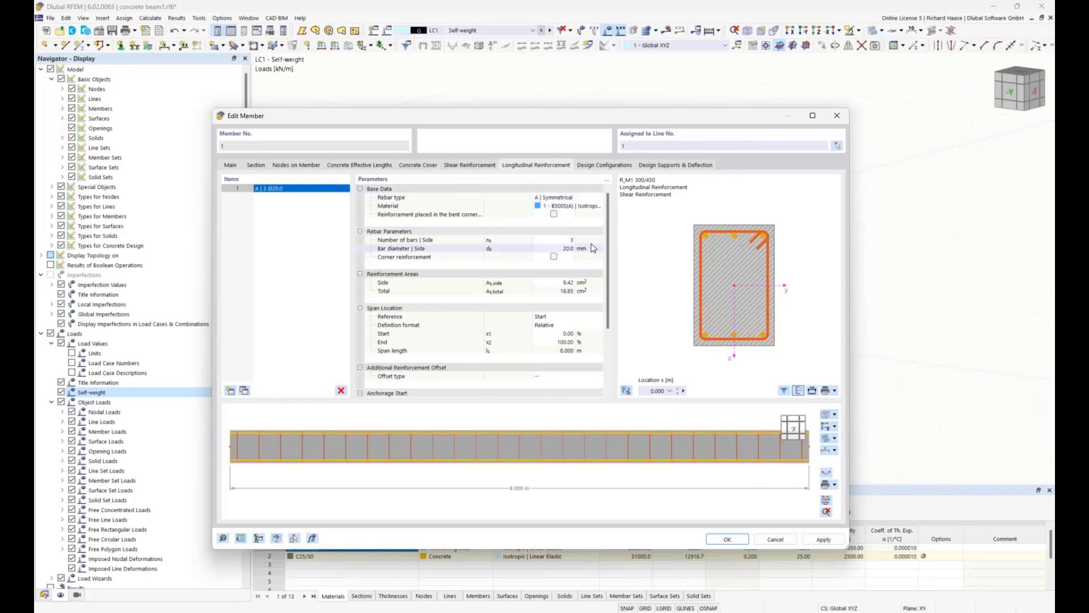
pyautogui.click(555, 198)
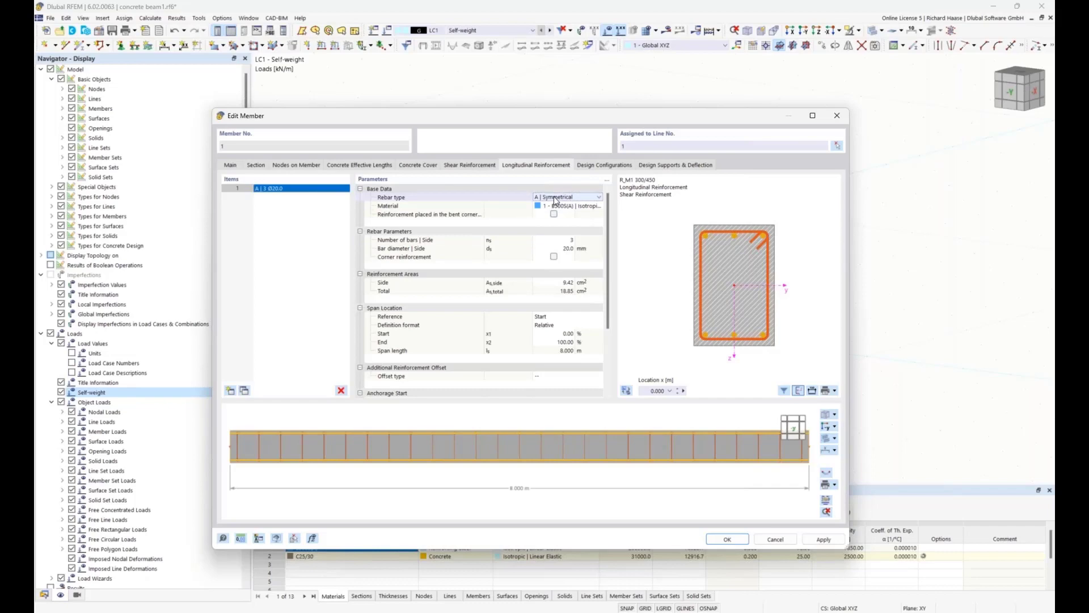
pyautogui.click(547, 198)
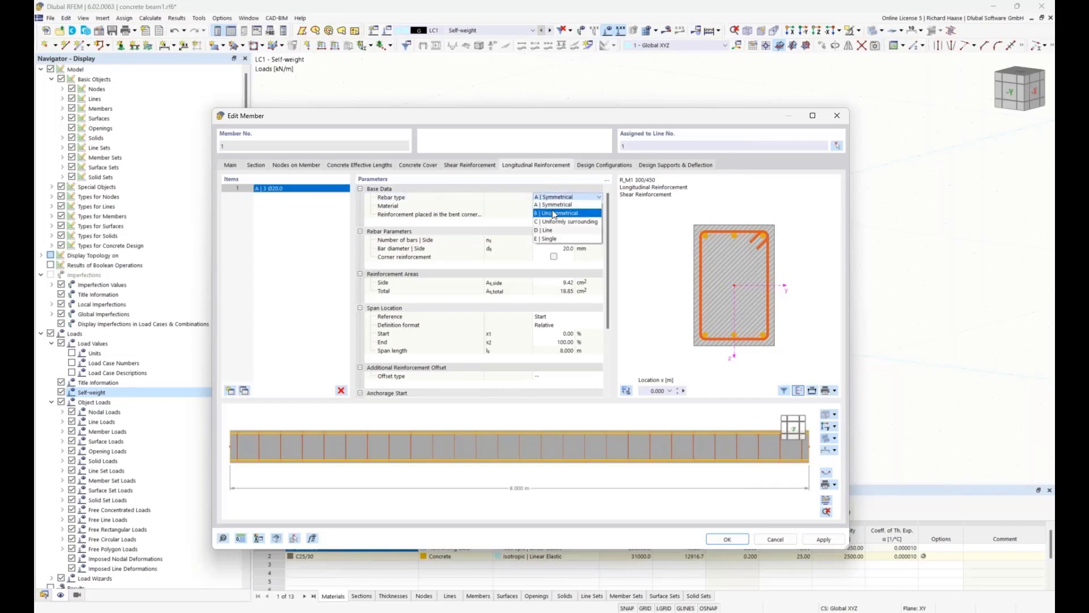
pyautogui.click(554, 213)
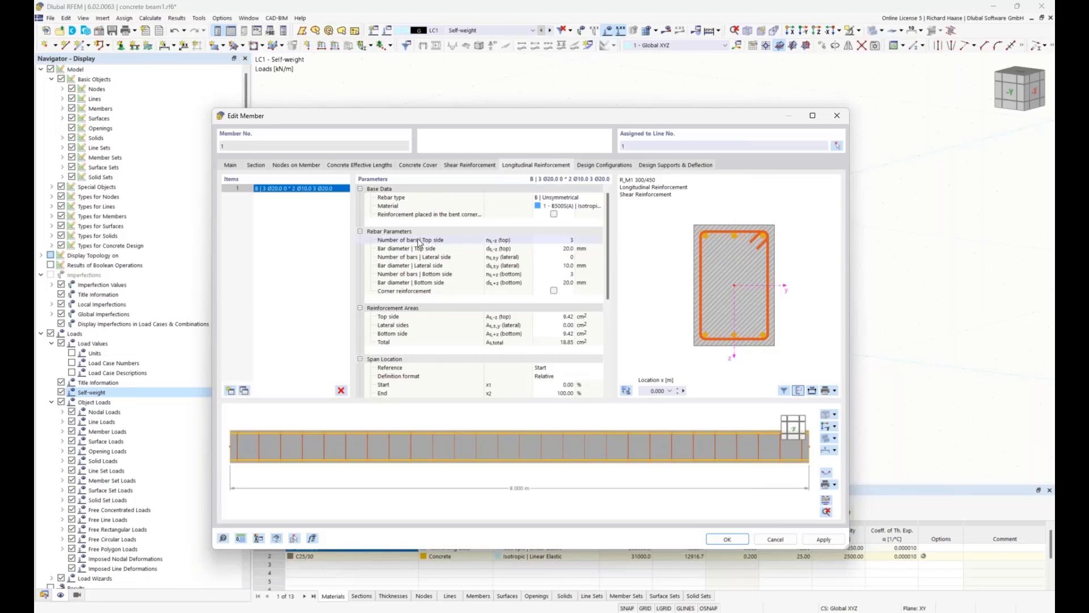
pyautogui.click(568, 249)
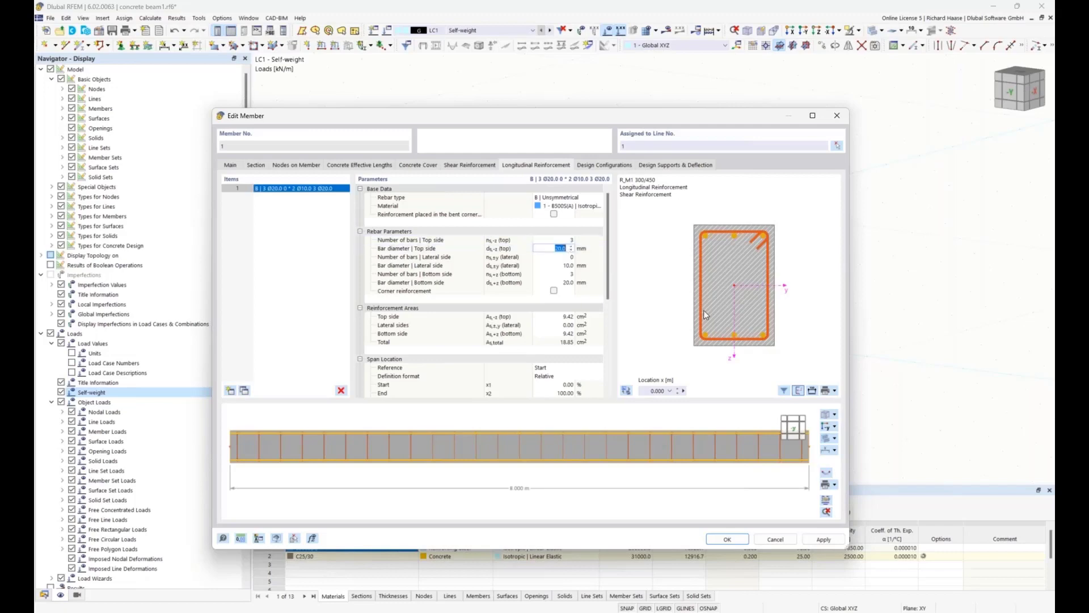
pyautogui.write('16')
pyautogui.click(570, 283)
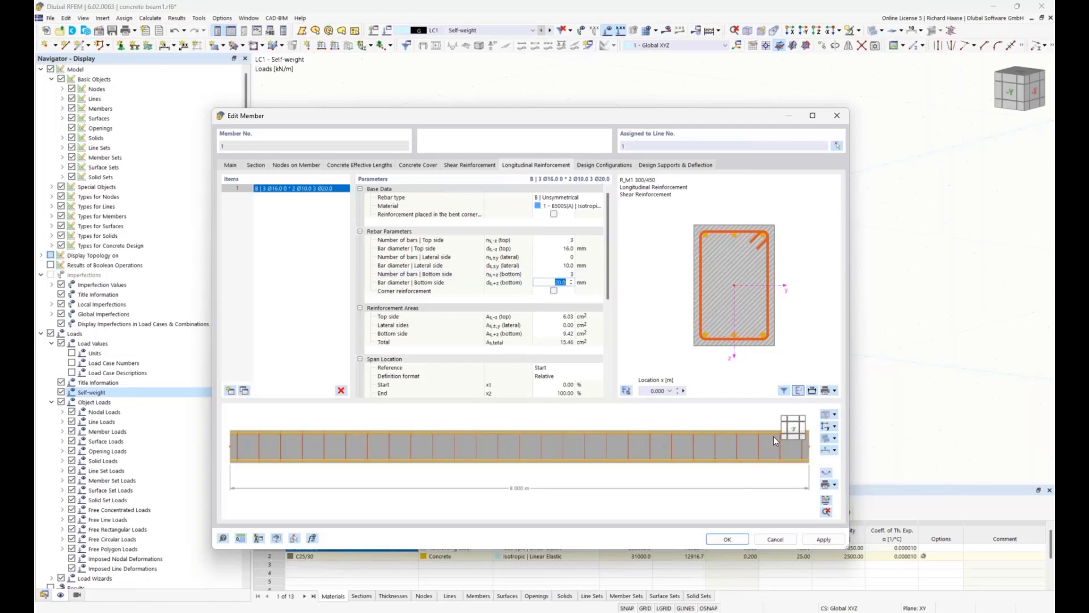
pyautogui.click(725, 540)
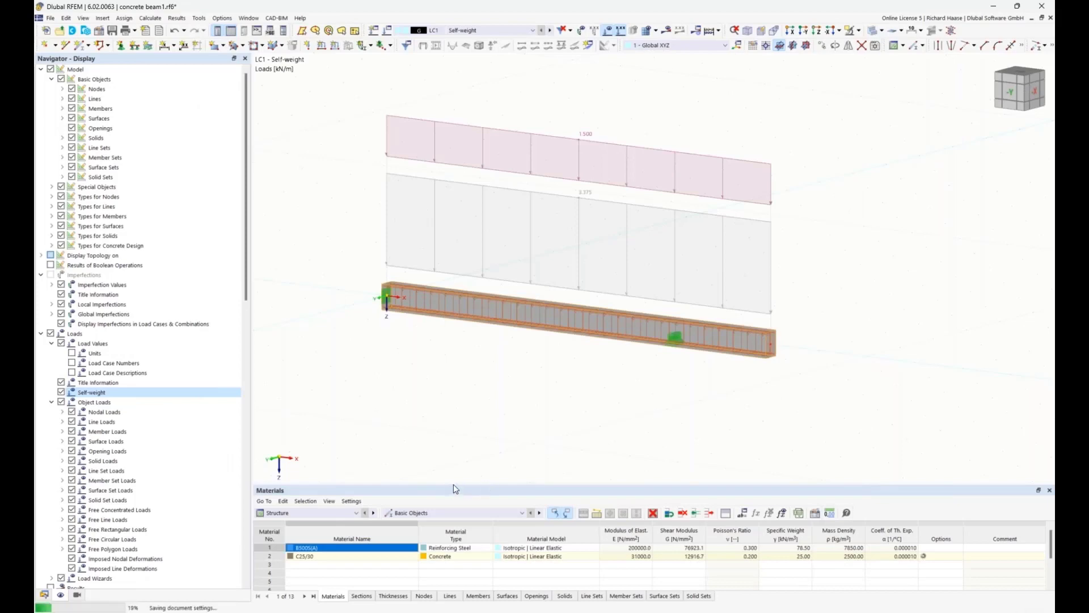
# Enlarge the table area, show the Concrete Design input data, and review its design situations and objects to design
pyautogui.moveTo(455, 447); pyautogui.dragTo(455, 448)
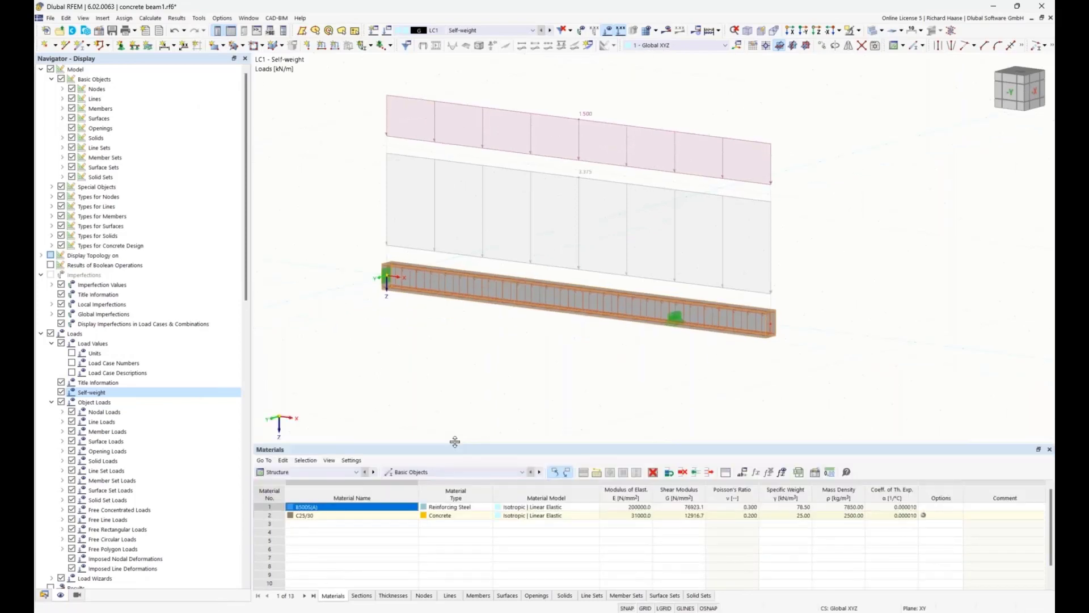
pyautogui.click(306, 472)
pyautogui.click(289, 521)
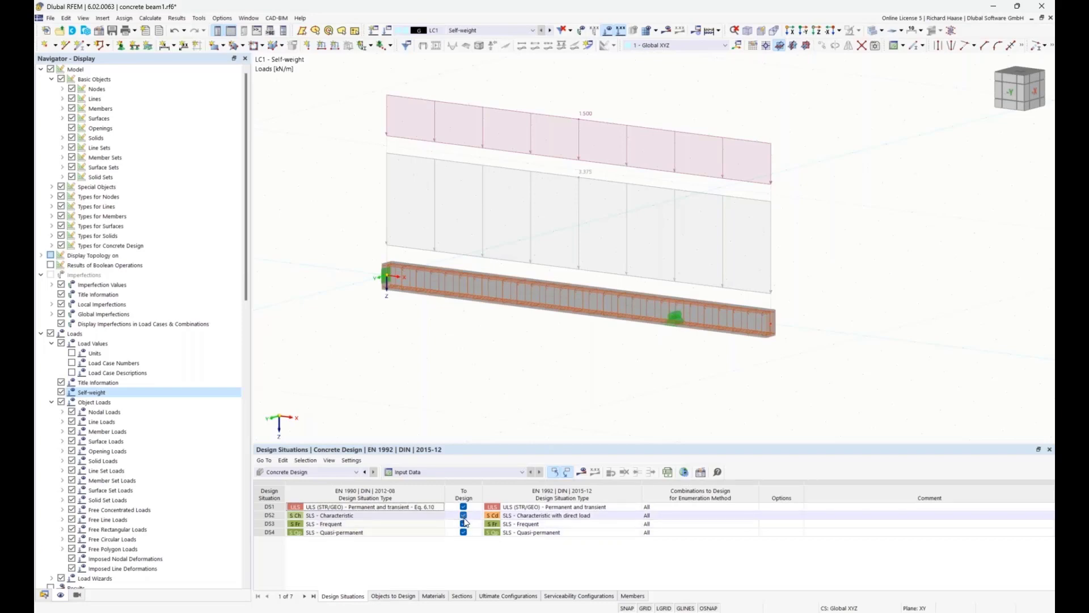
pyautogui.click(391, 597)
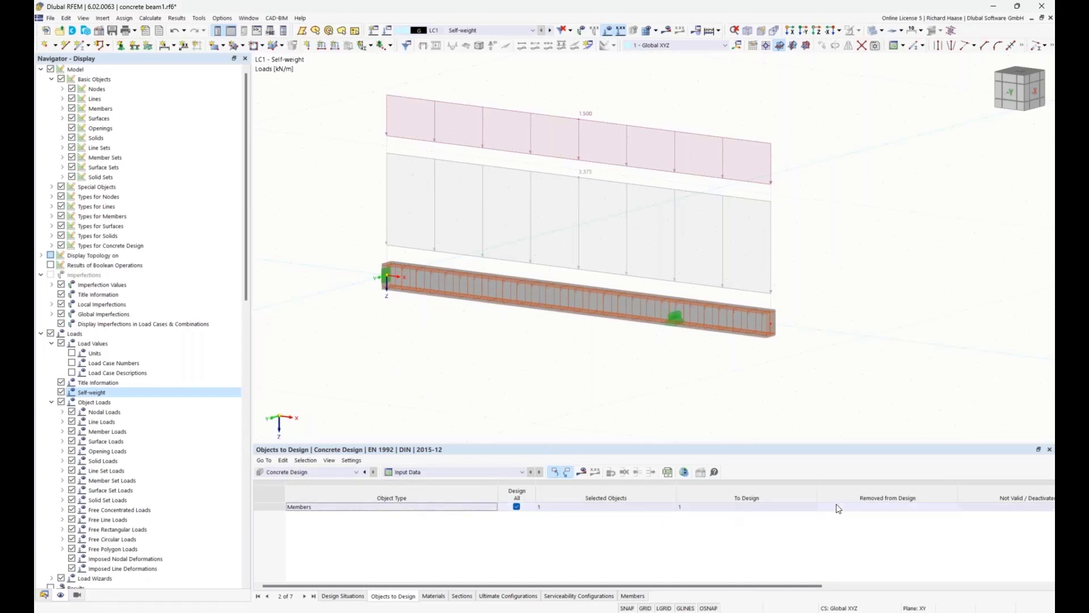
pyautogui.click(342, 596)
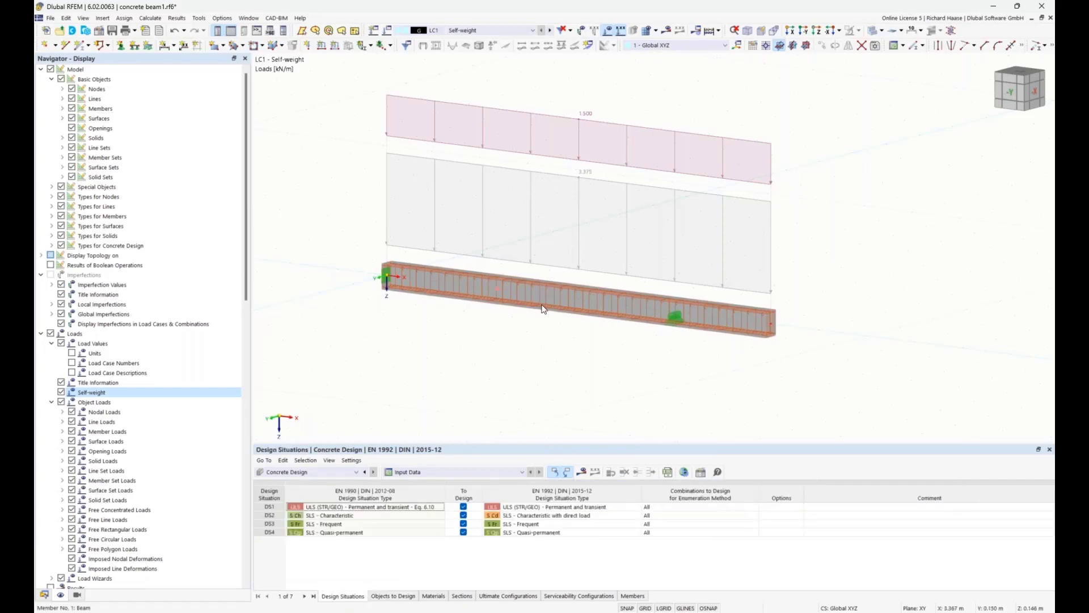
# Open the beam's design configurations and review the member and stability parameters of the default ultimate configuration
pyautogui.doubleClick(573, 289)
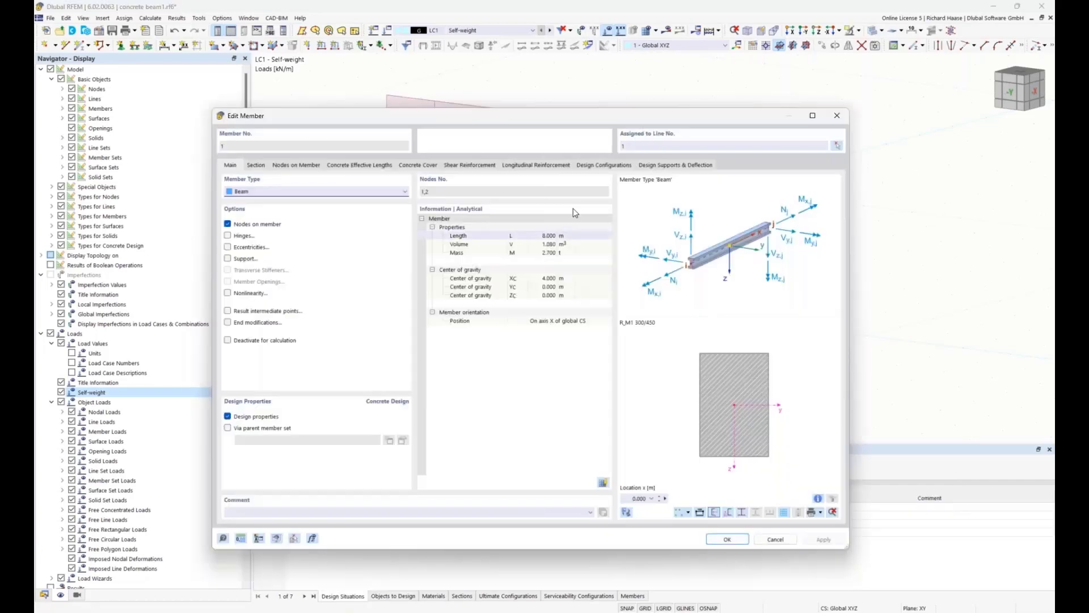
pyautogui.click(533, 166)
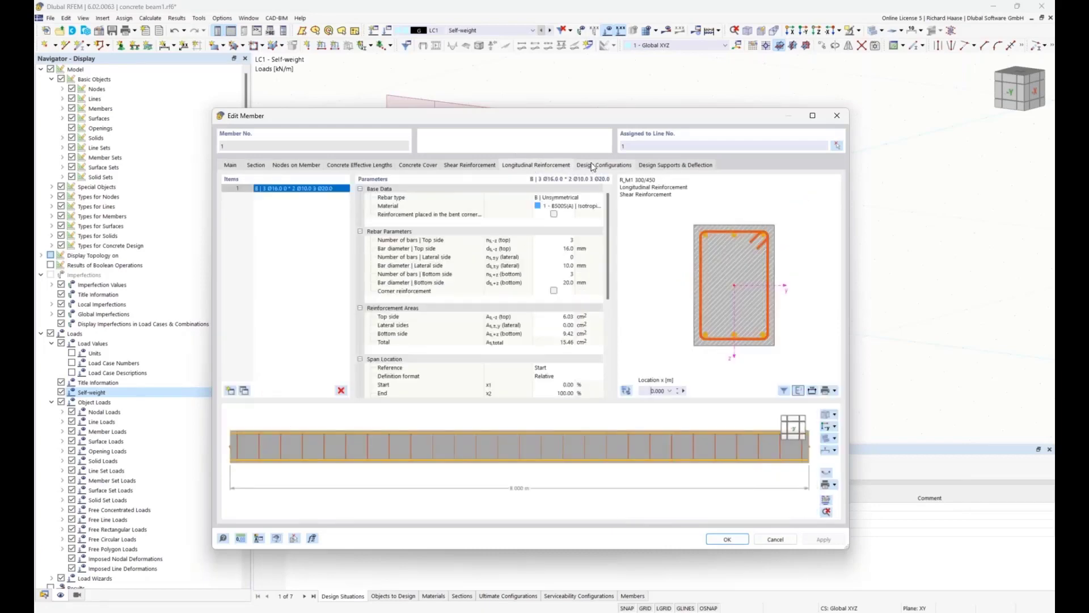
pyautogui.click(592, 166)
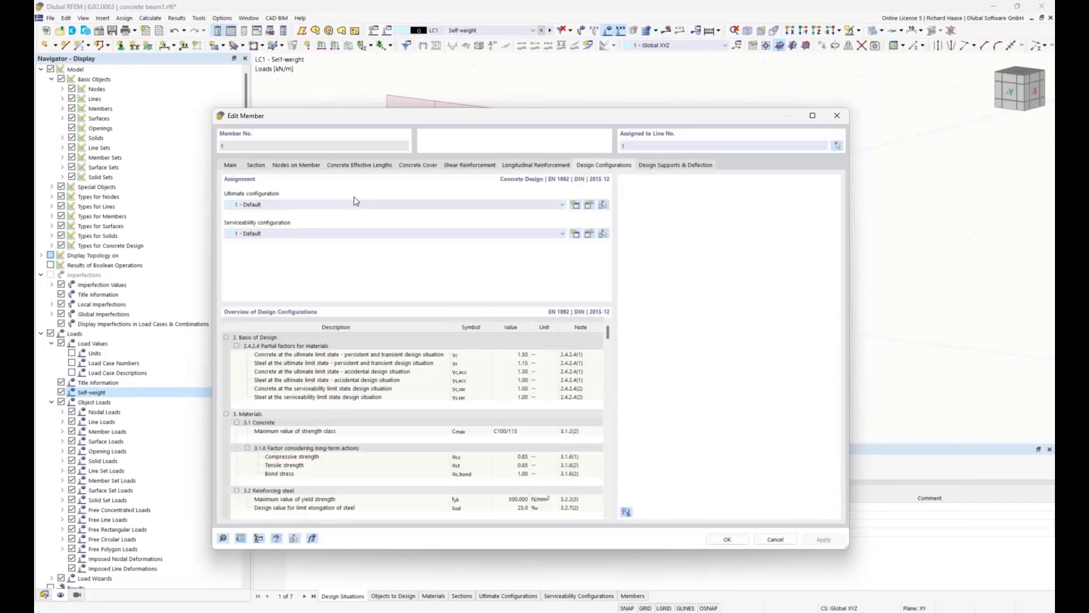
pyautogui.moveTo(521, 118); pyautogui.dragTo(564, 136)
pyautogui.click(631, 223)
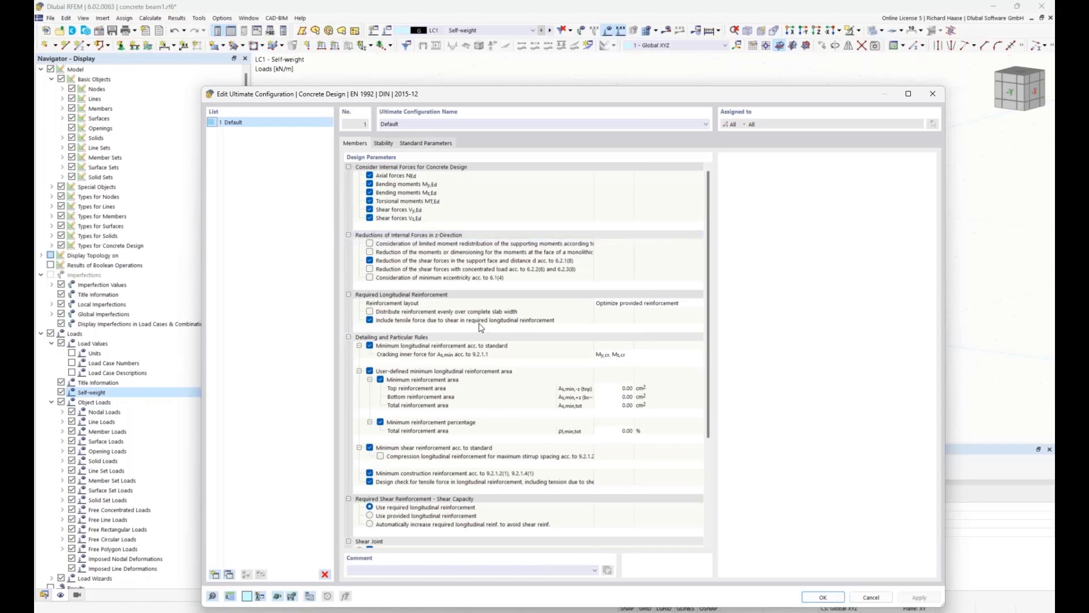
pyautogui.scroll(-1, 392, 424)
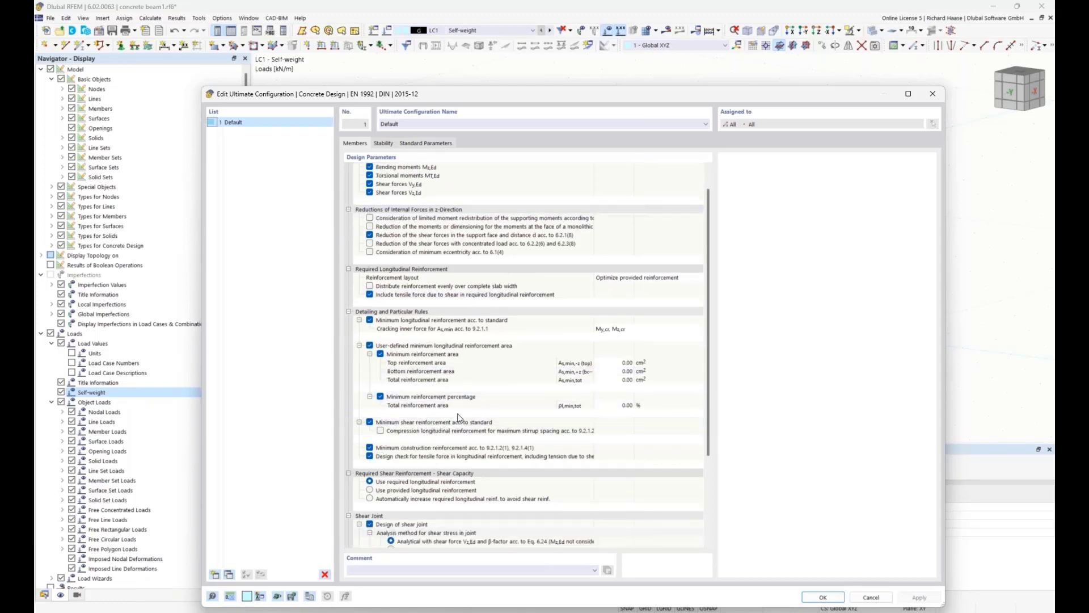
pyautogui.scroll(-3, 458, 421)
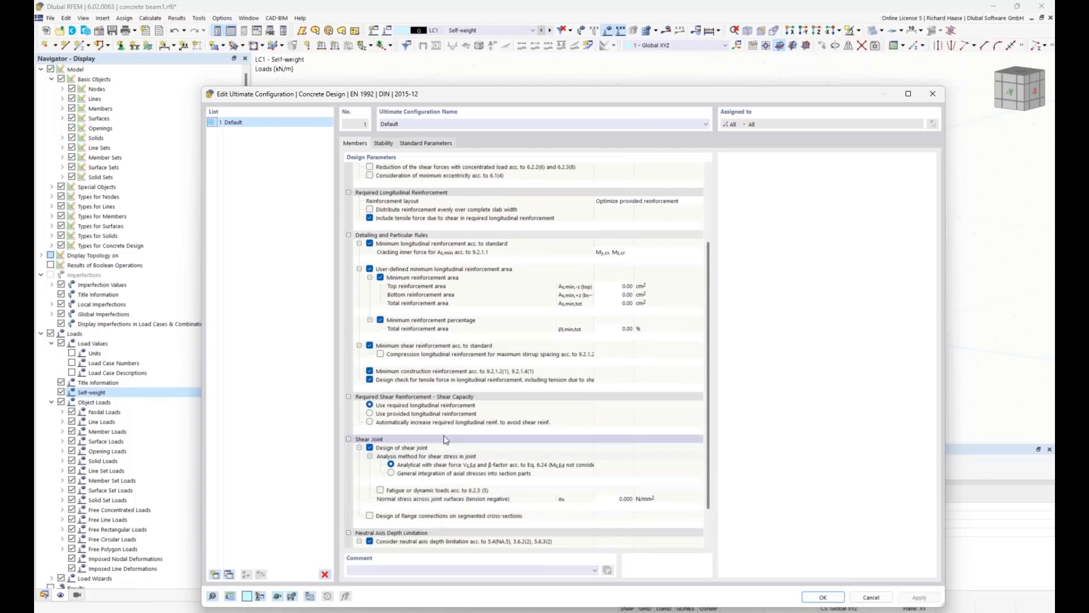
pyautogui.scroll(-2, 450, 435)
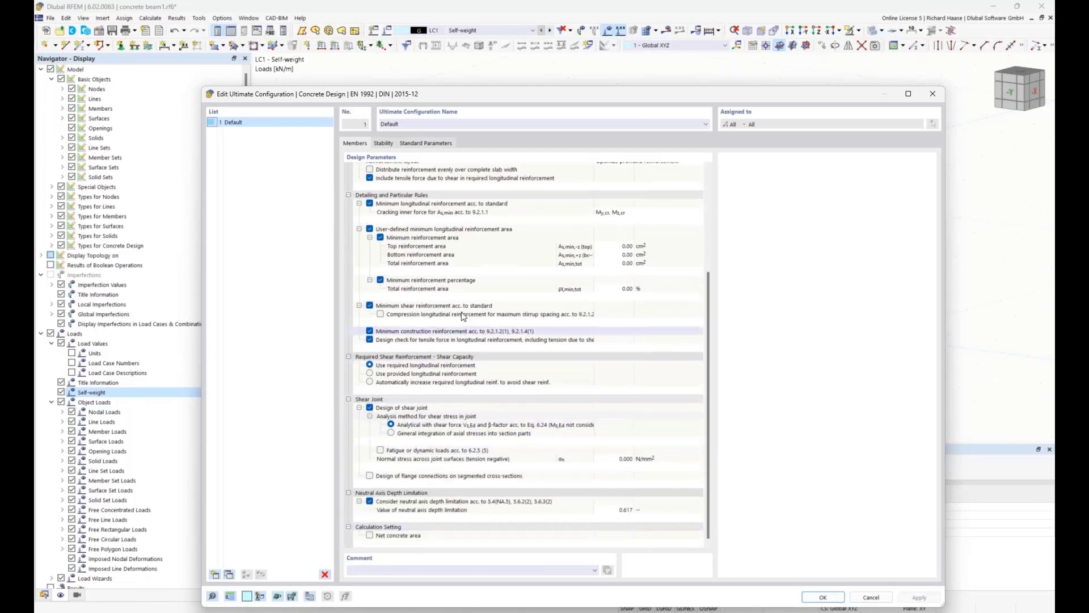
pyautogui.scroll(5, 442, 312)
pyautogui.scroll(1, 441, 313)
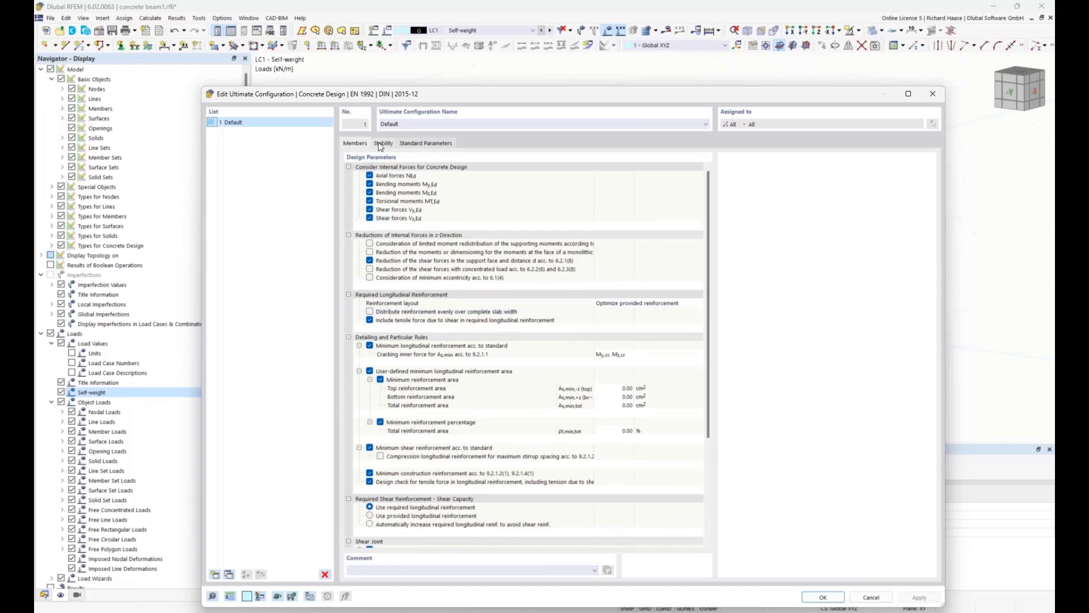
pyautogui.click(383, 144)
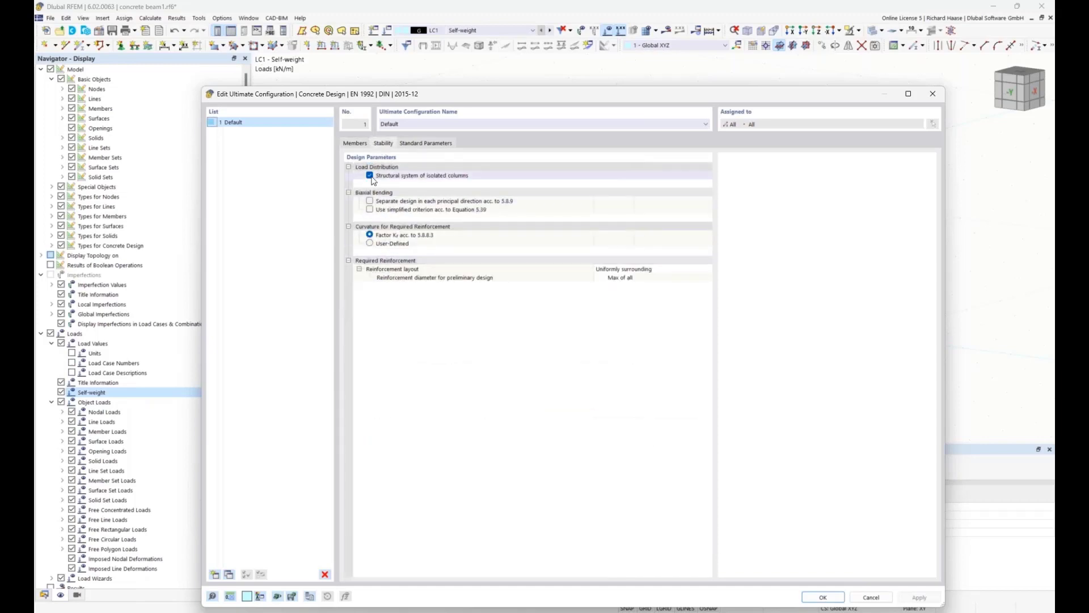
pyautogui.click(355, 143)
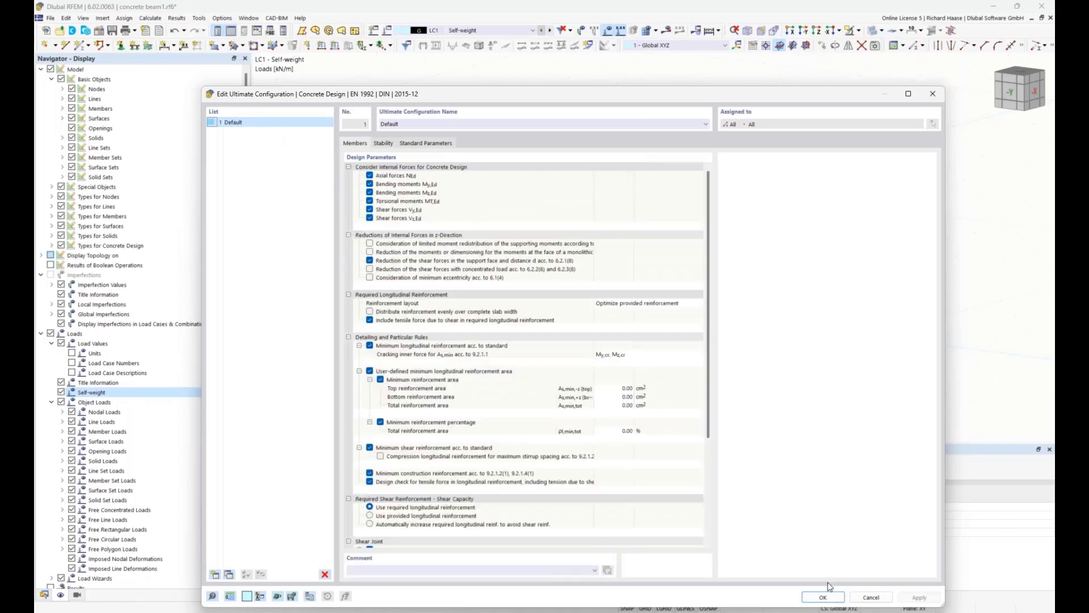
pyautogui.click(822, 598)
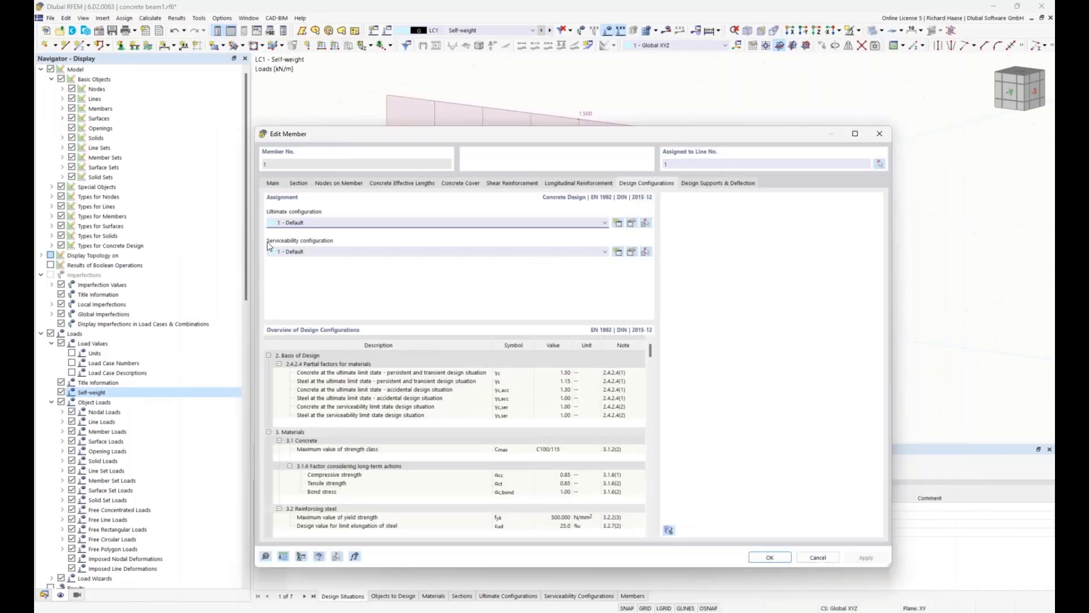
# Review the stress, crack and deflection analysis parameters in the beam's default serviceability configuration
pyautogui.click(632, 252)
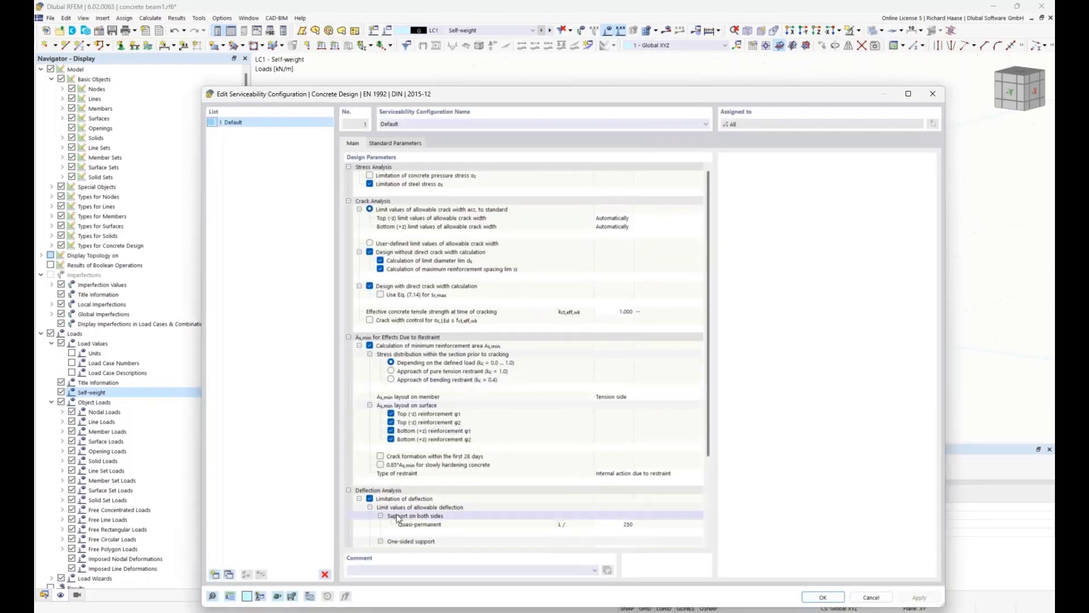
pyautogui.scroll(-4, 397, 517)
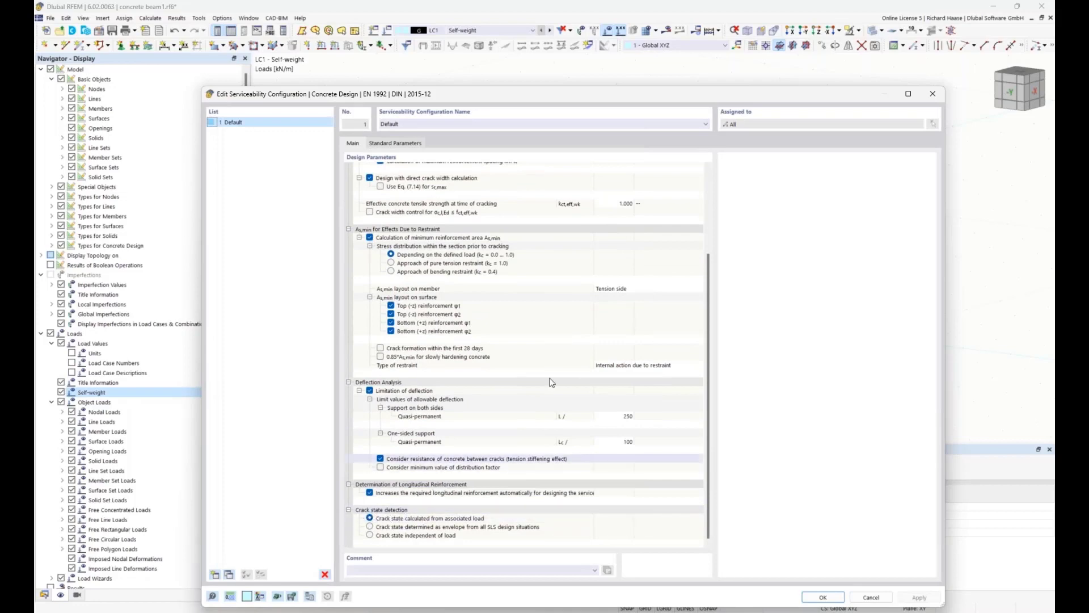
pyautogui.scroll(4, 555, 355)
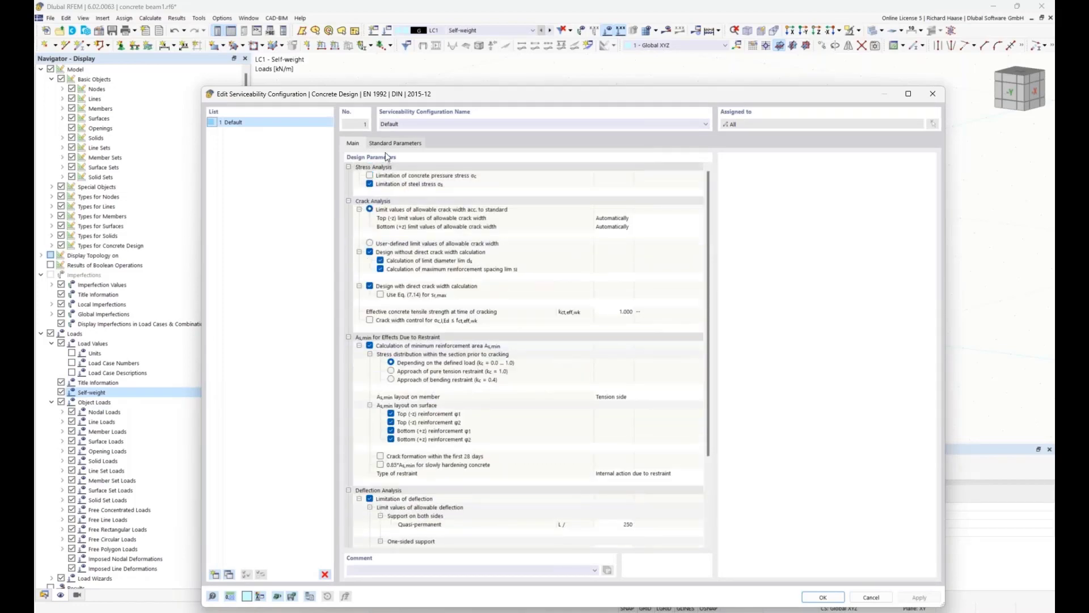
pyautogui.click(938, 96)
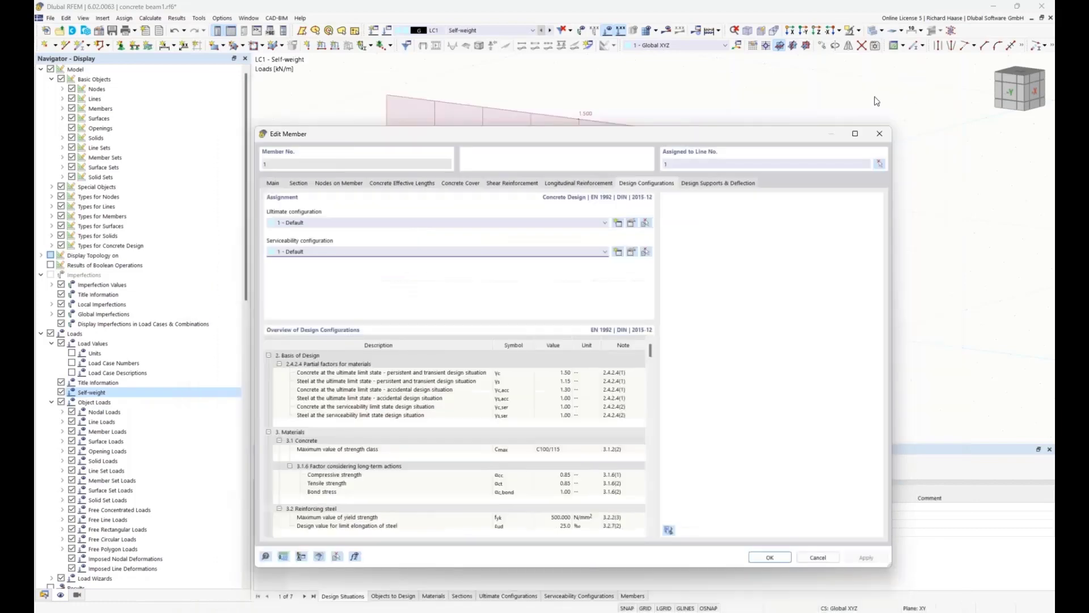
# Create a concrete design support at the member start with monolithic connection on, and inner support and y-axis deflection design off
pyautogui.click(713, 183)
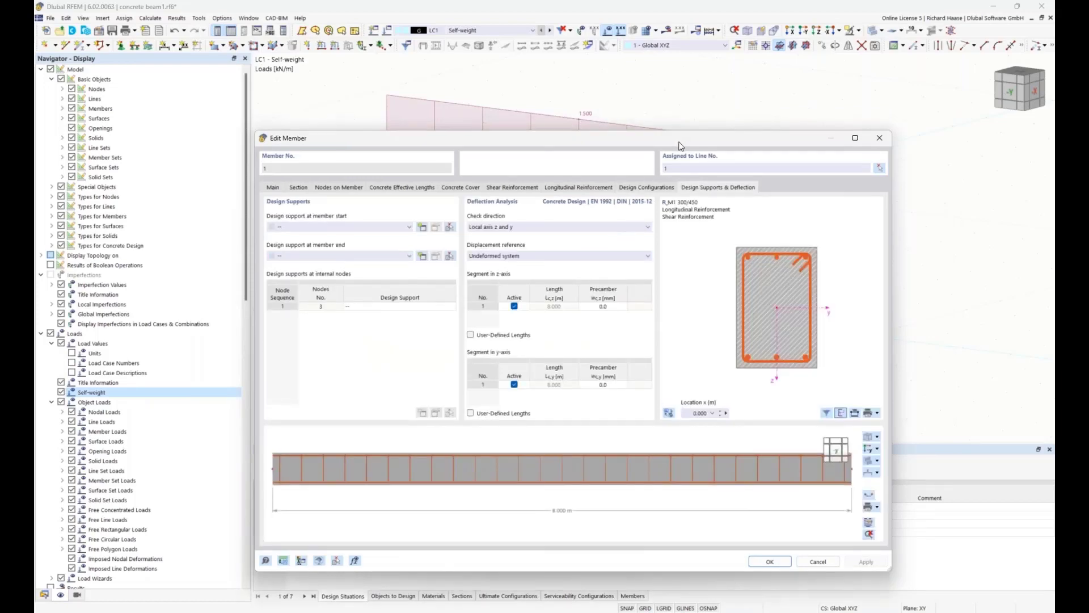
pyautogui.moveTo(680, 140); pyautogui.dragTo(792, 252)
pyautogui.moveTo(487, 253); pyautogui.dragTo(513, 333)
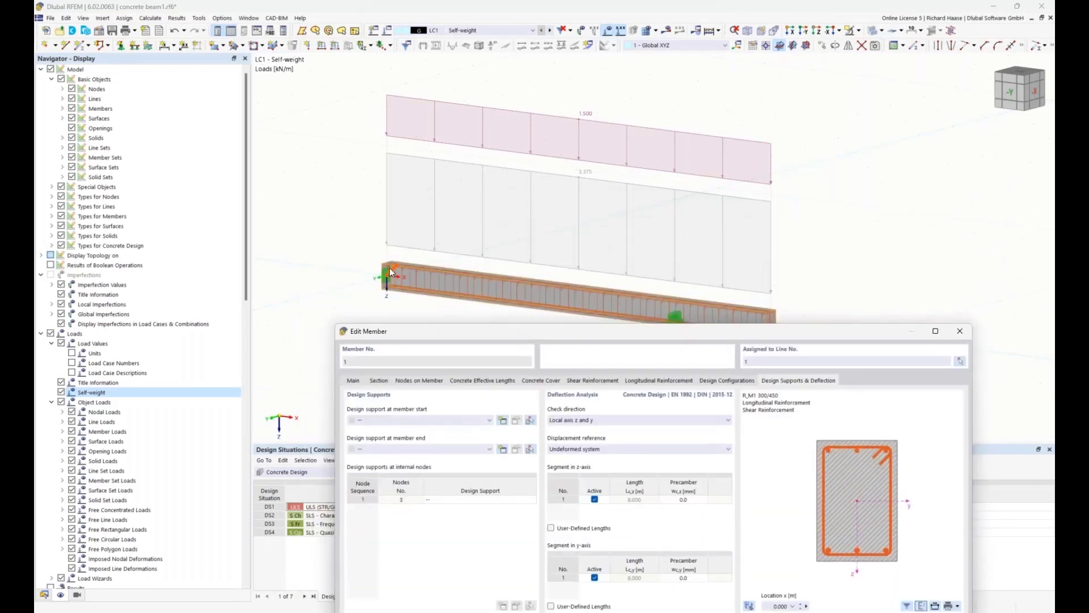
pyautogui.click(503, 420)
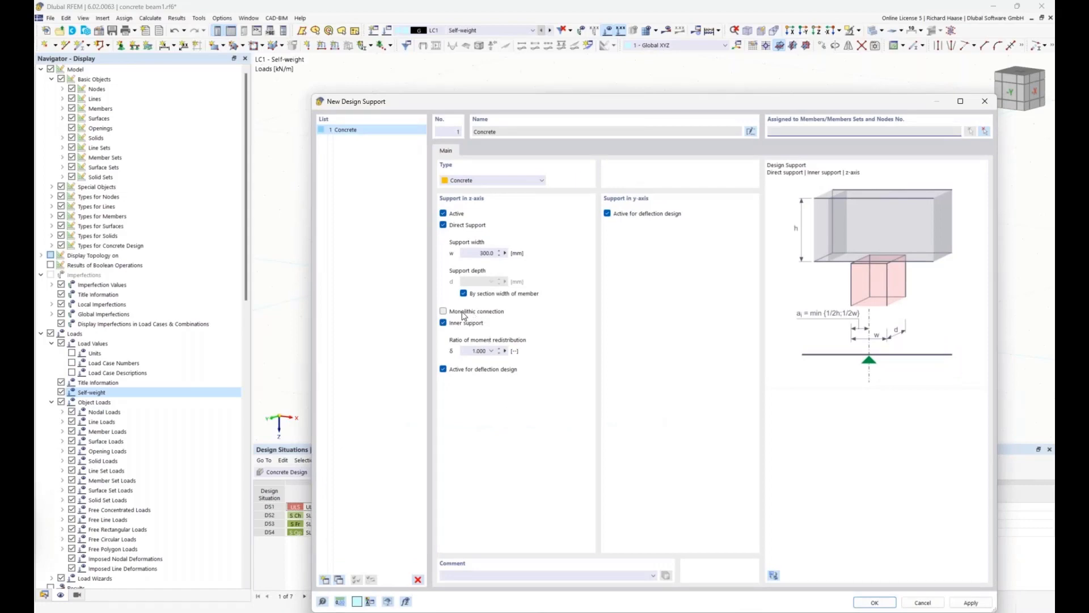
pyautogui.click(463, 313)
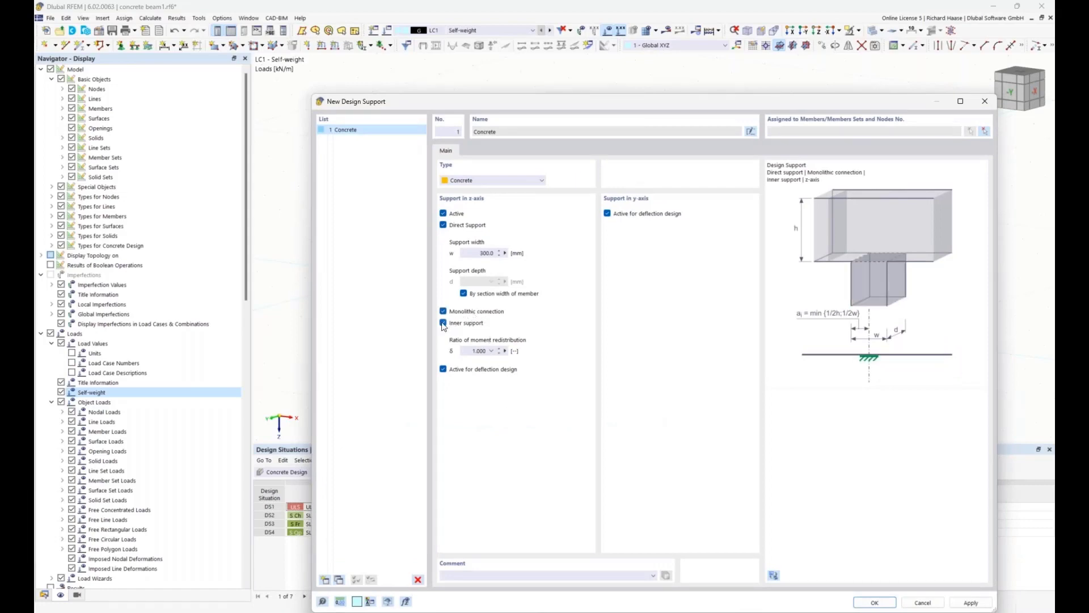
pyautogui.click(444, 324)
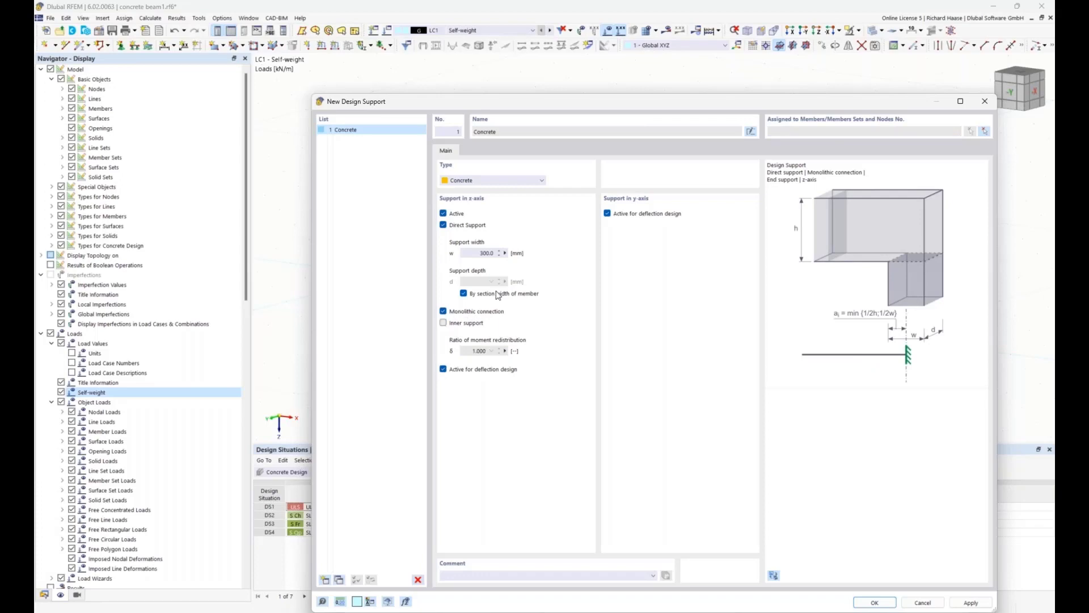
pyautogui.click(607, 214)
pyautogui.moveTo(612, 104); pyautogui.dragTo(592, 64)
pyautogui.click(855, 562)
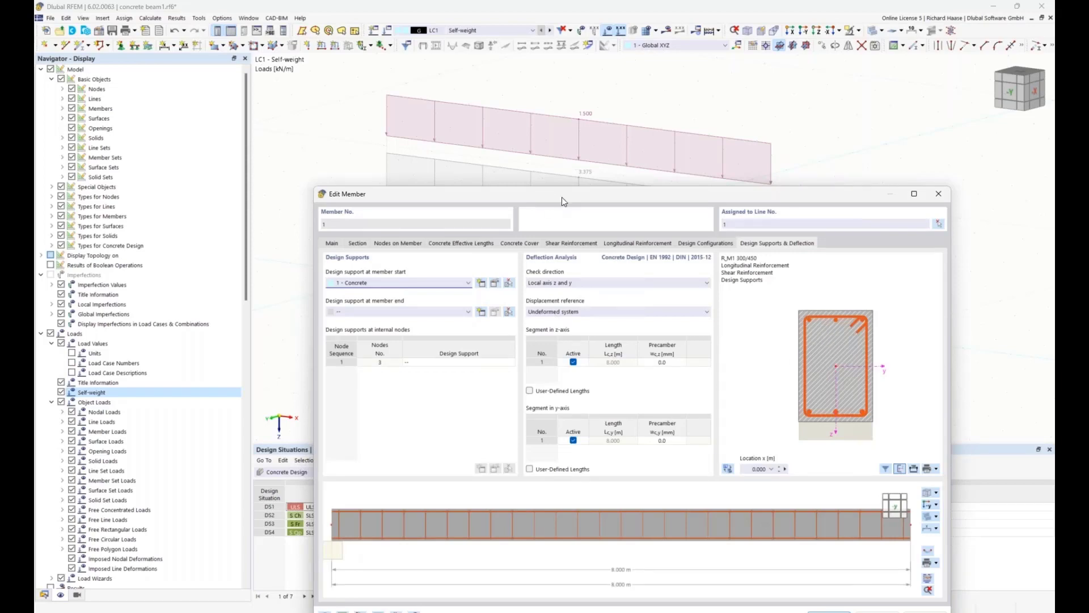
# Assign a new concrete design support to internal node 3 with y-axis deflection design off, and accept the member changes
pyautogui.moveTo(562, 197); pyautogui.dragTo(580, 352)
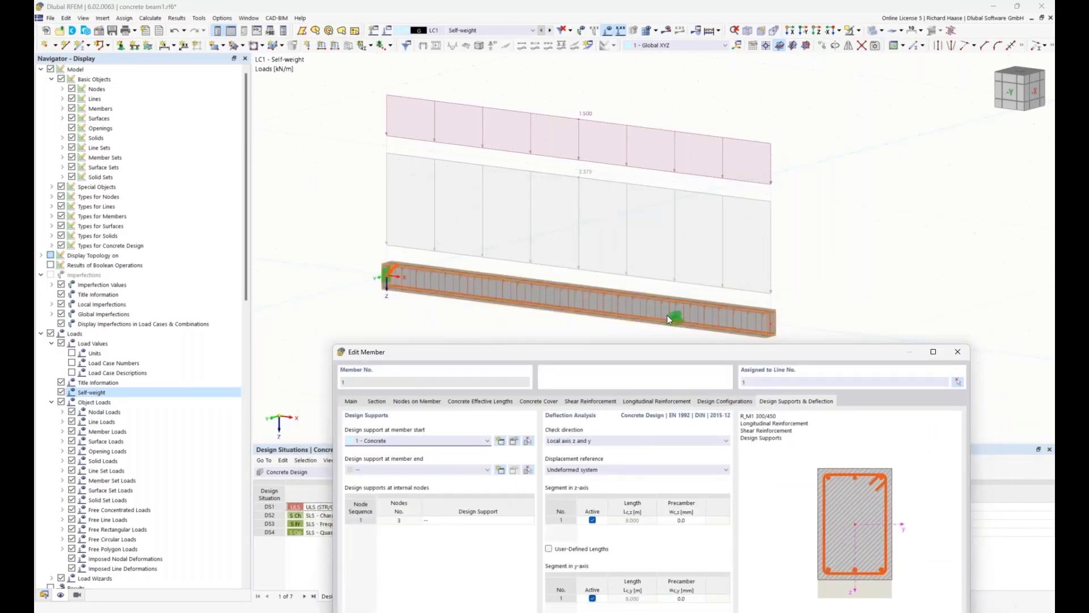
pyautogui.moveTo(665, 354); pyautogui.dragTo(665, 339)
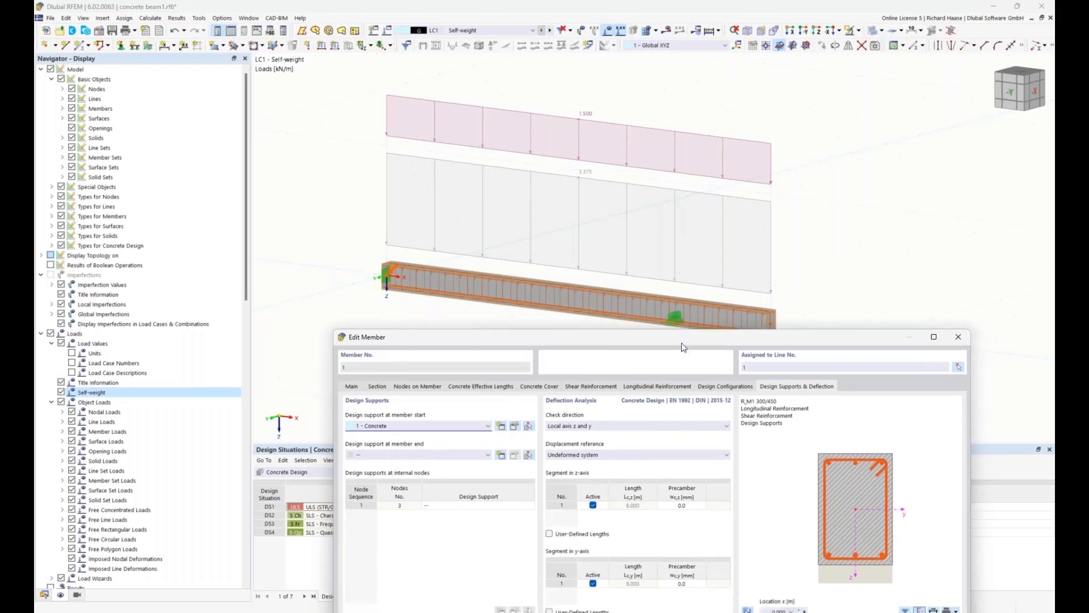
pyautogui.moveTo(682, 346); pyautogui.dragTo(692, 389)
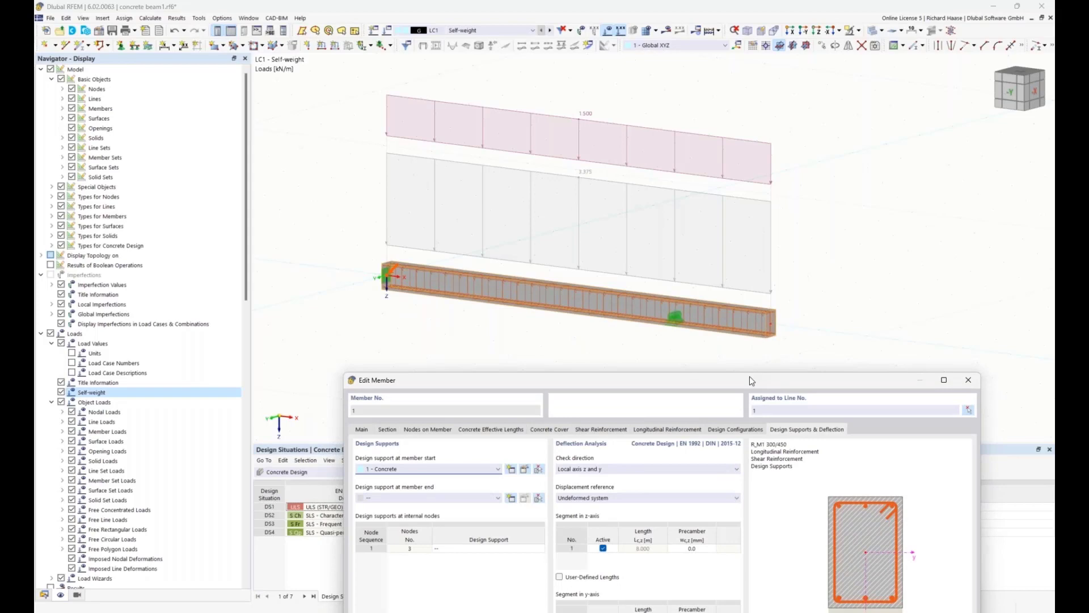
pyautogui.moveTo(749, 380); pyautogui.dragTo(717, 201)
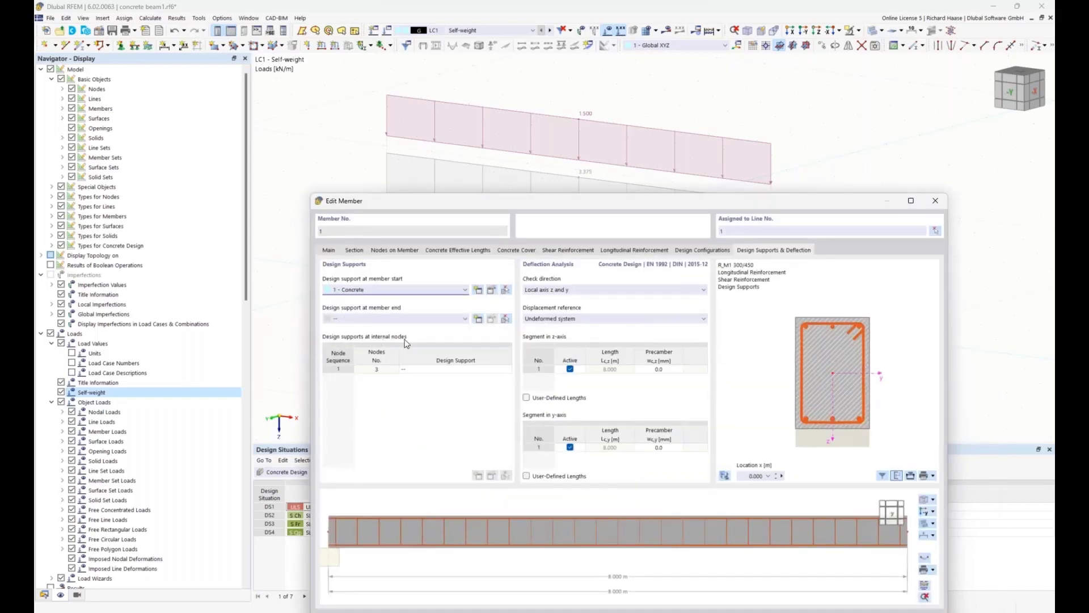
pyautogui.click(415, 368)
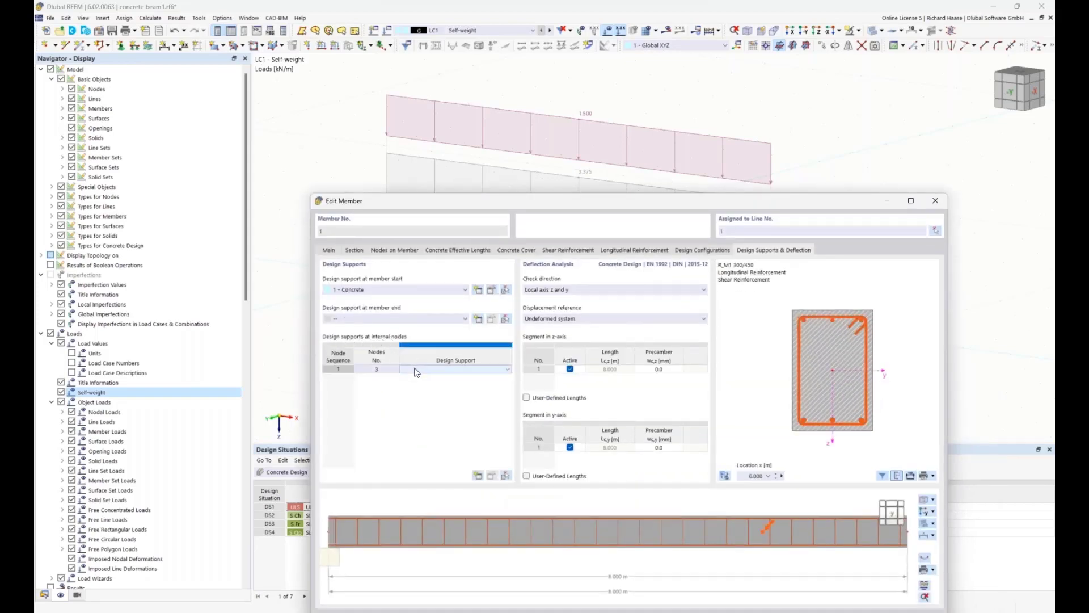
pyautogui.click(426, 371)
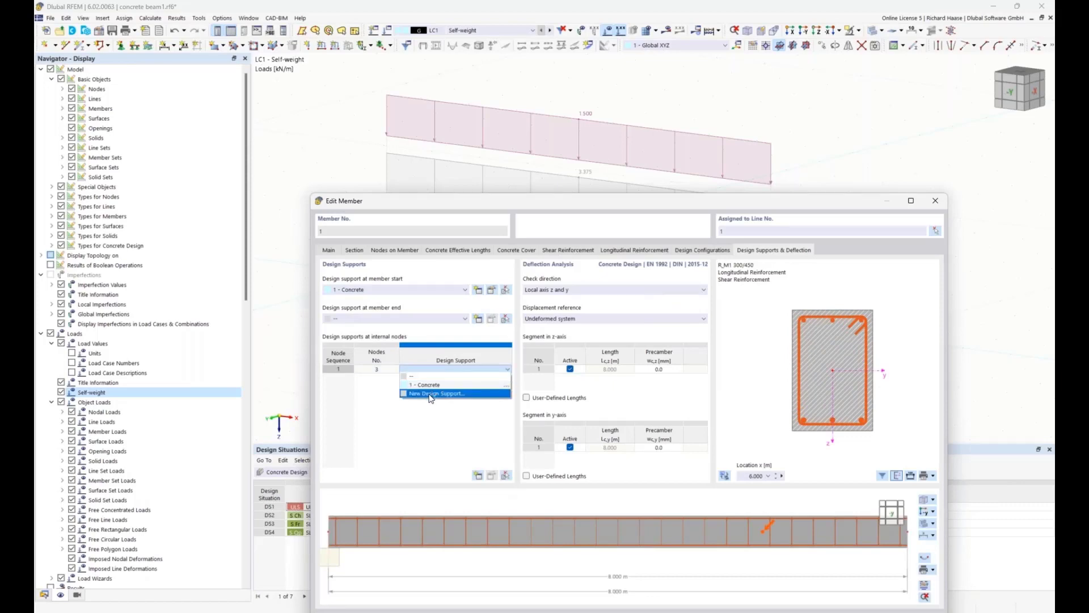
pyautogui.click(429, 393)
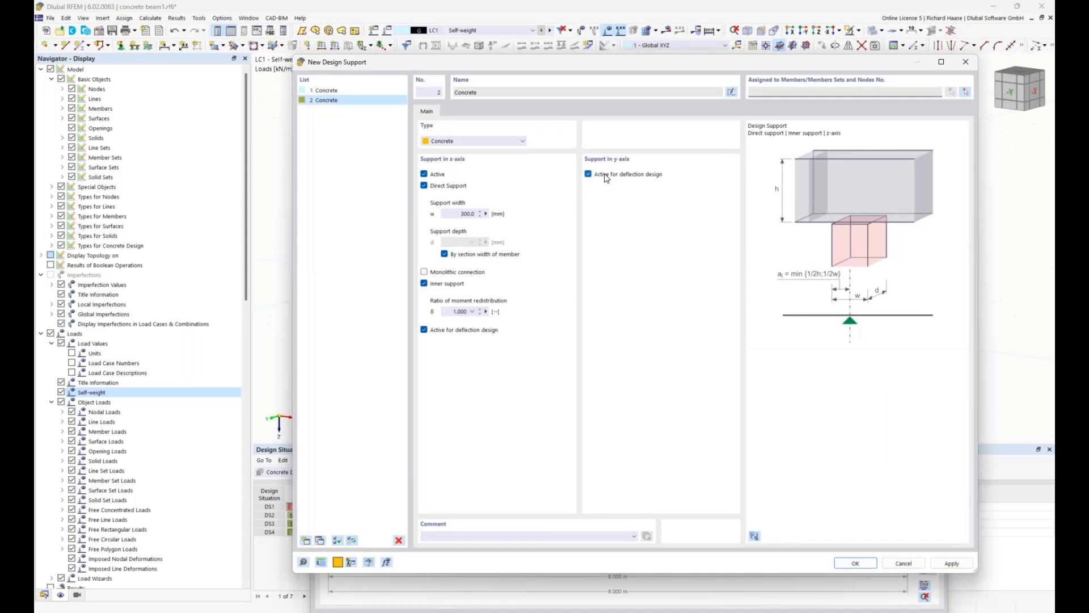
pyautogui.click(607, 177)
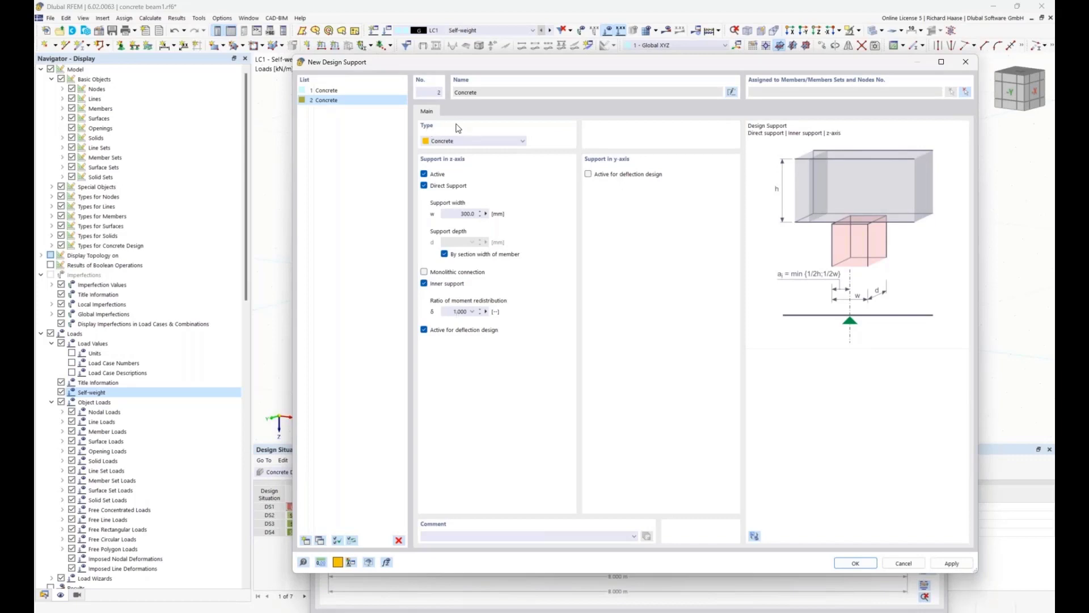
pyautogui.click(864, 563)
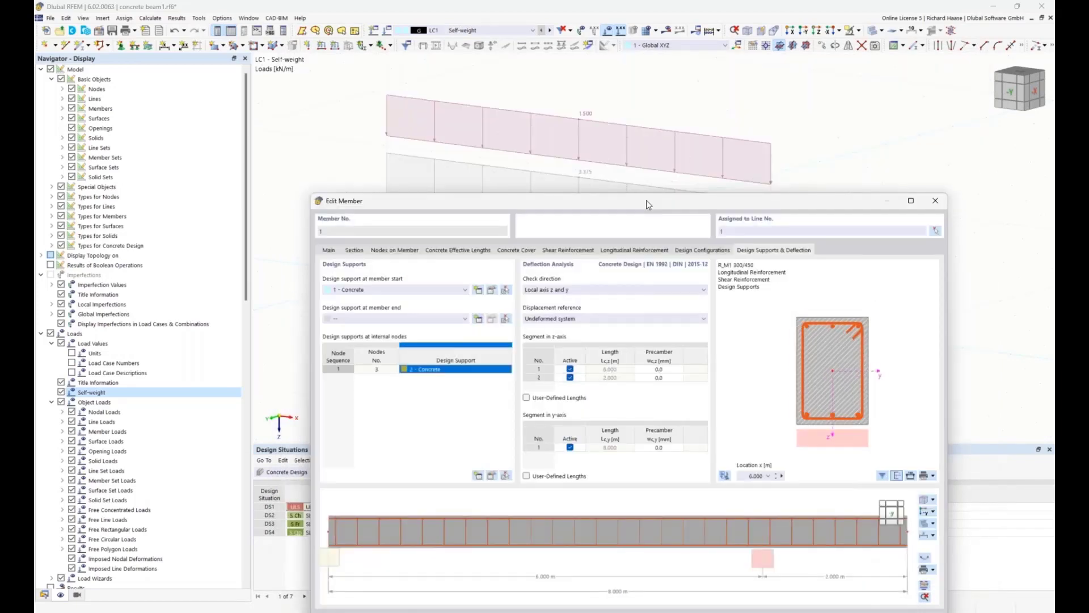
pyautogui.moveTo(649, 204); pyautogui.dragTo(624, 98)
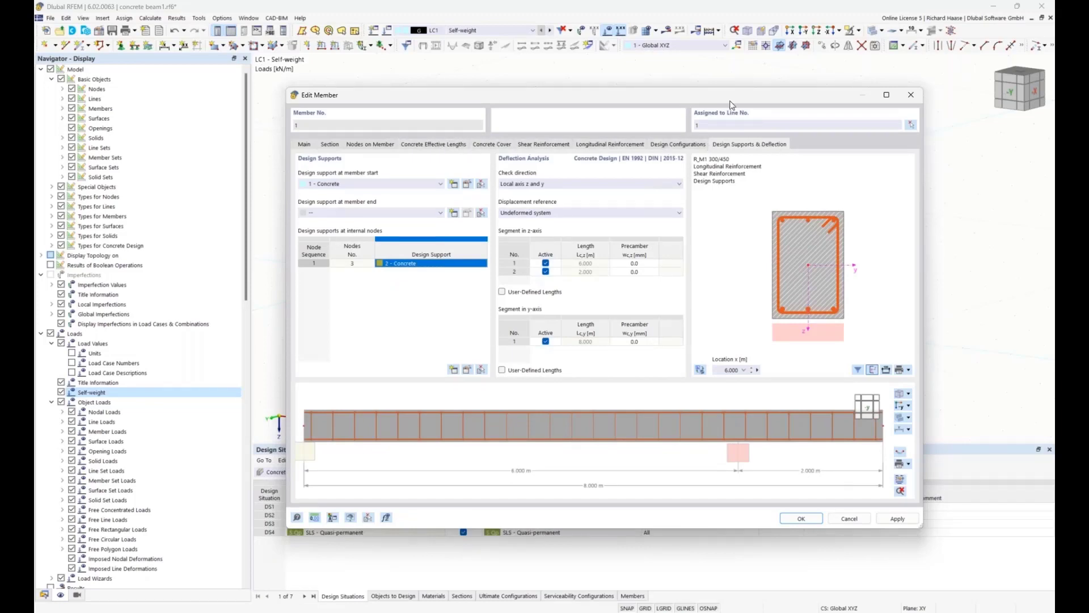
pyautogui.moveTo(727, 95); pyautogui.dragTo(718, 95)
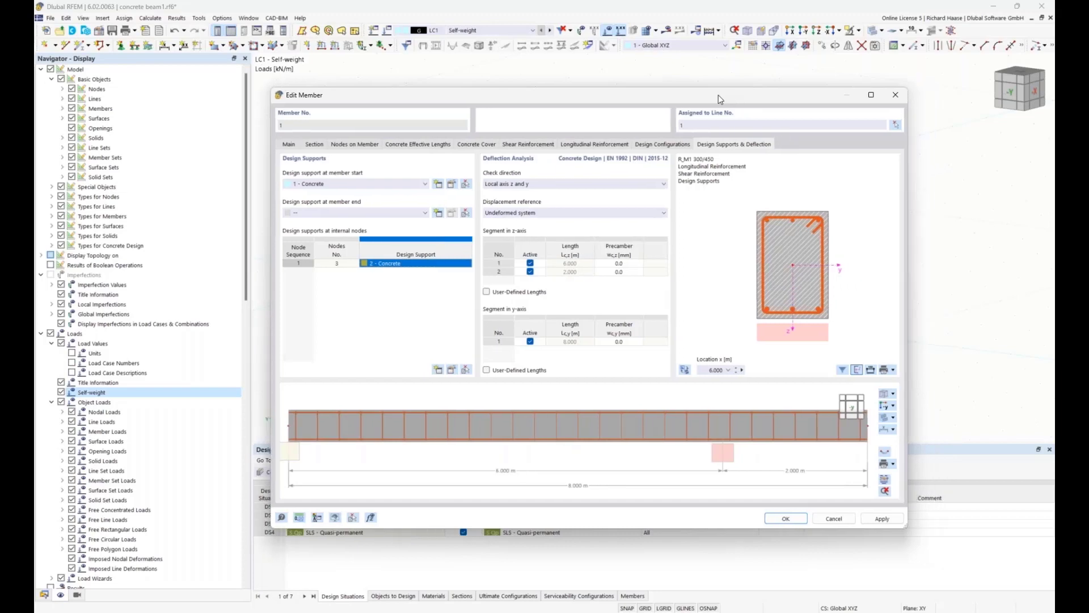
pyautogui.click(787, 518)
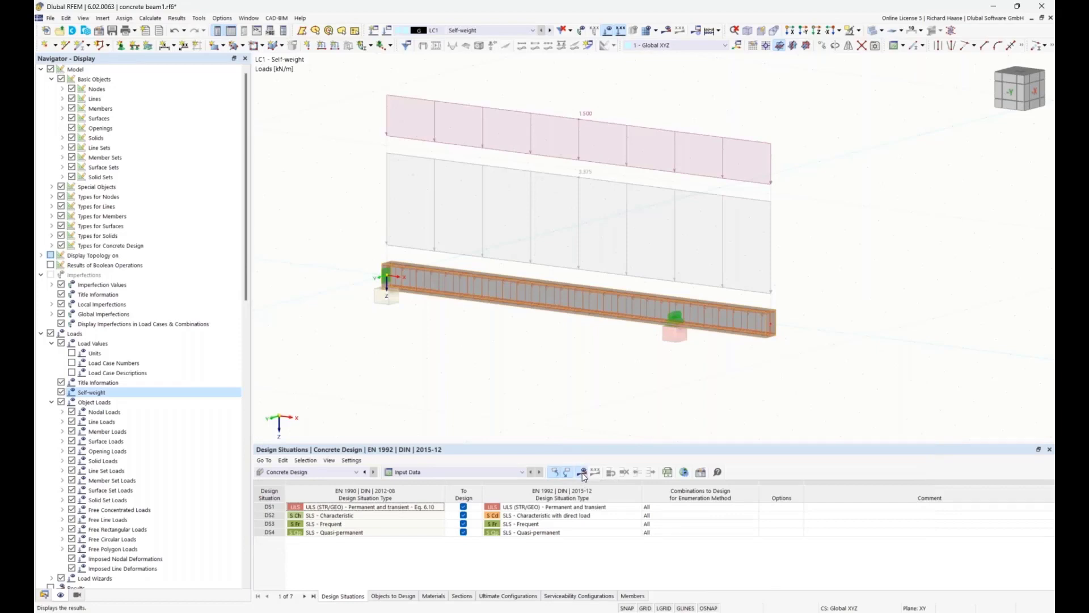
# Run the concrete design and show the design check ratios on the beam
pyautogui.click(582, 474)
pyautogui.click(590, 357)
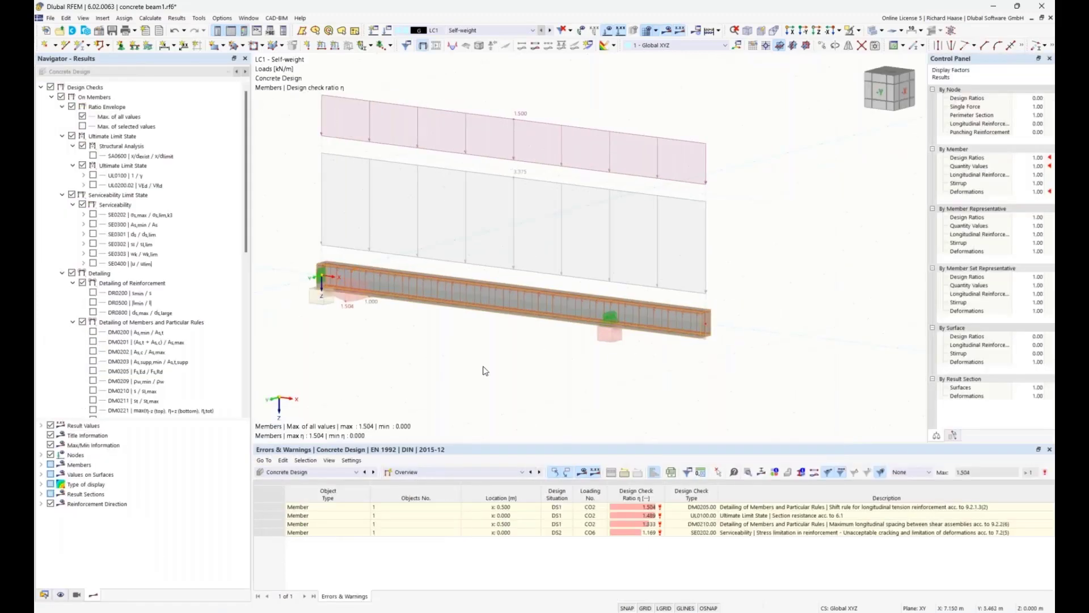
pyautogui.keyDown('ctrl'); pyautogui.moveTo(439, 334); pyautogui.dragTo(459, 331, button='middle'); pyautogui.keyUp('ctrl')
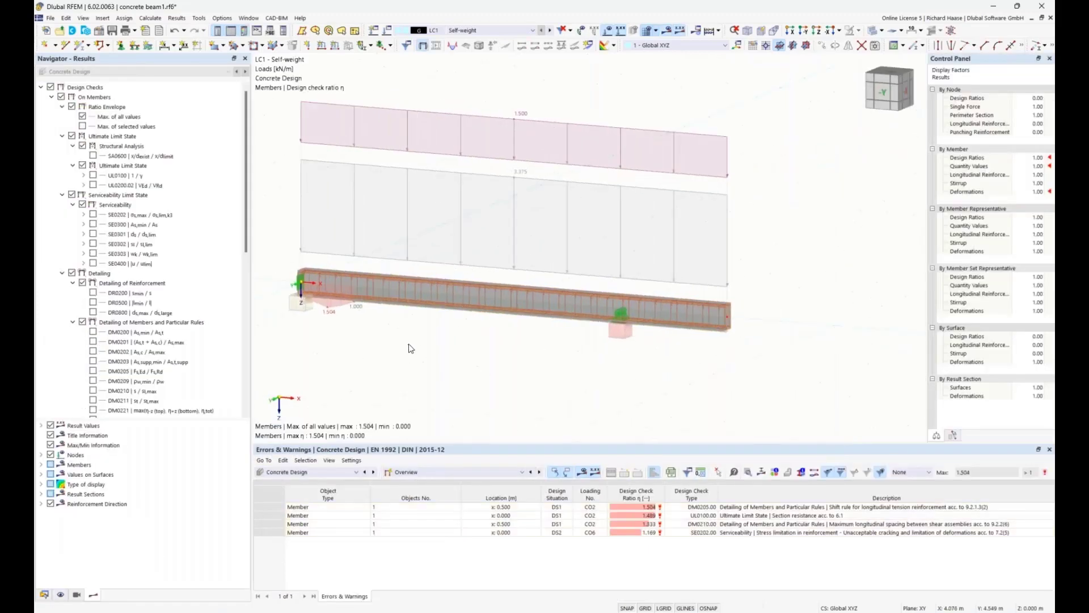
# Hide the loads and display the beam model in wireframe mode to inspect its reinforcement bars and stirrups
pyautogui.moveTo(485, 286); pyautogui.dragTo(530, 283, button='middle')
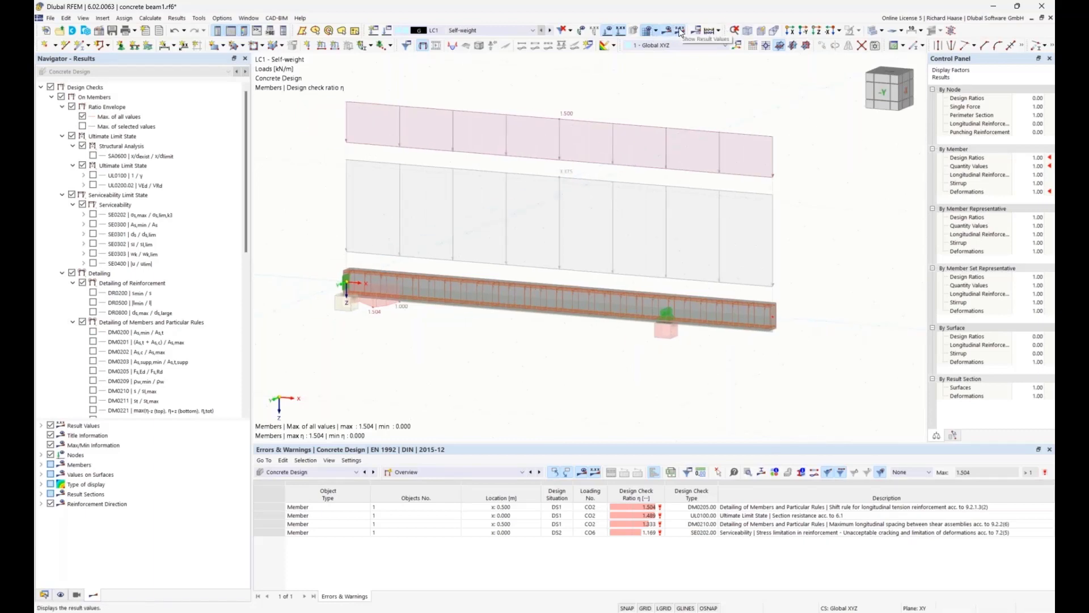
pyautogui.click(608, 33)
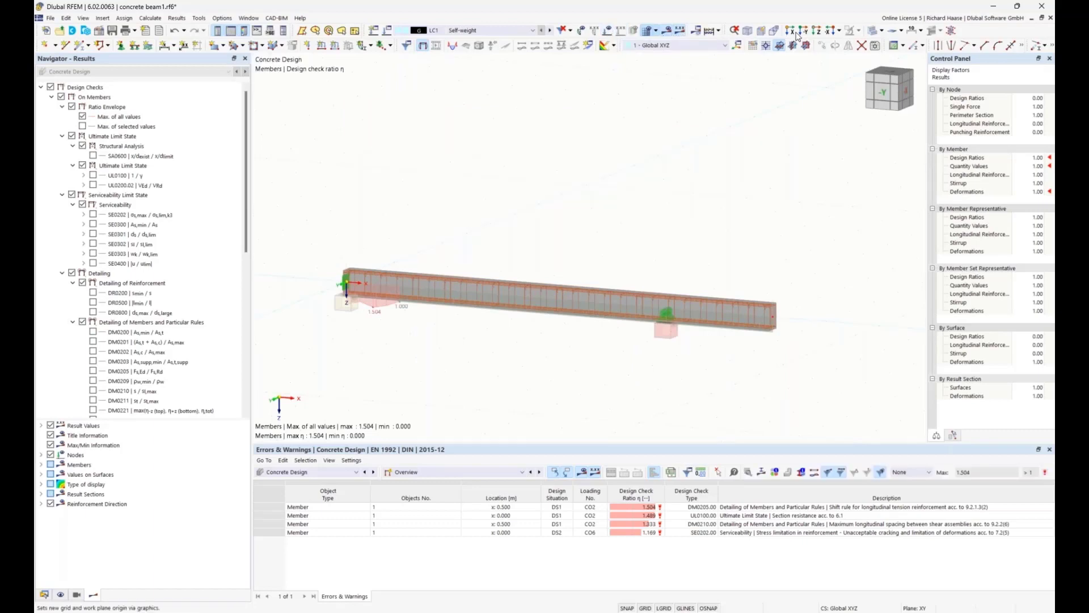
pyautogui.click(871, 31)
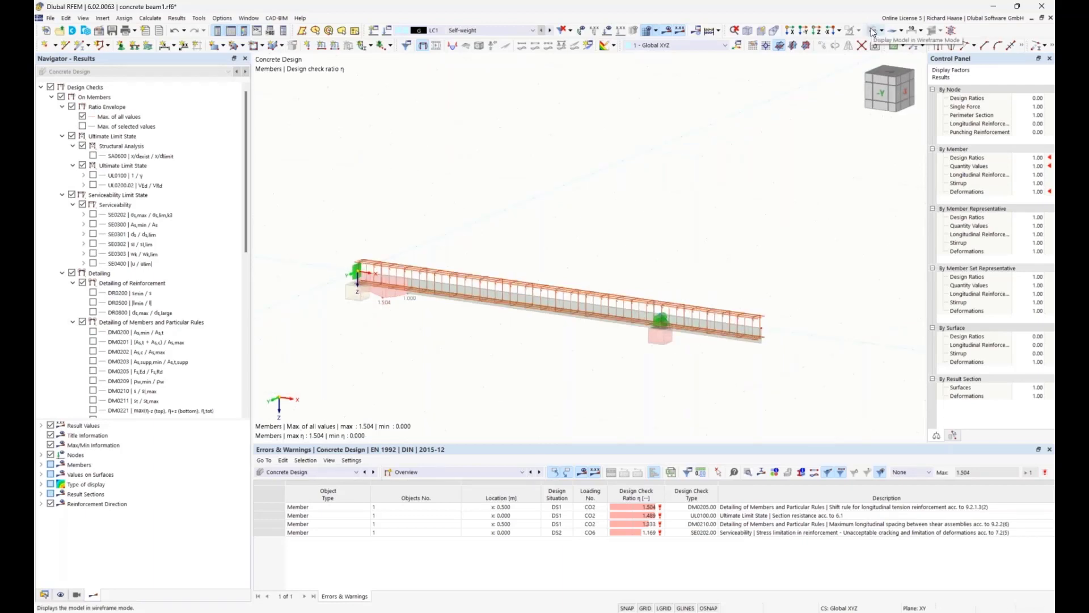
pyautogui.scroll(3, 535, 286)
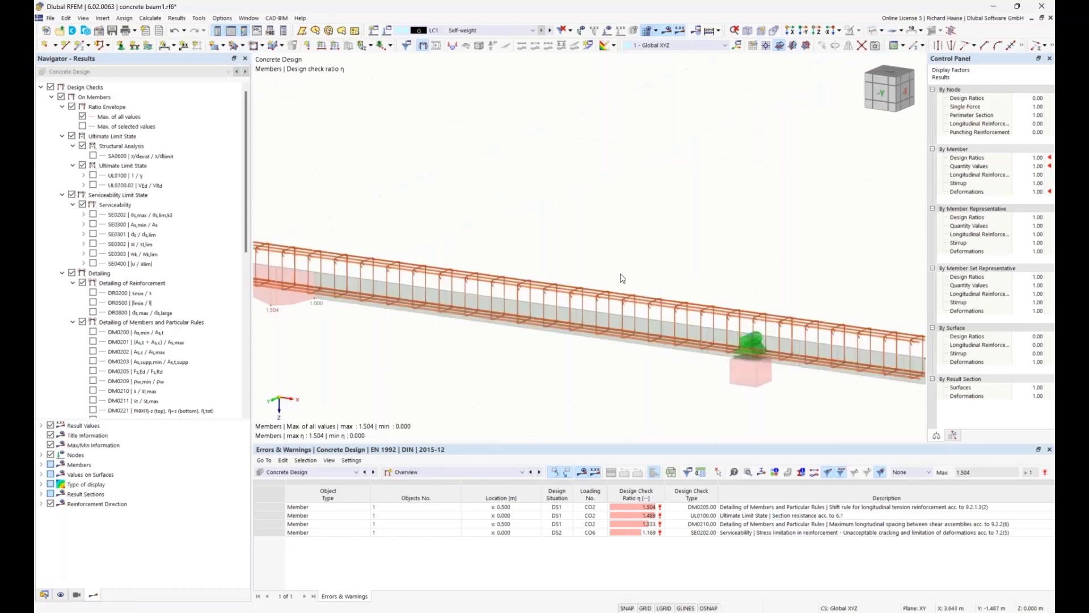
pyautogui.moveTo(616, 274); pyautogui.dragTo(526, 305, button='middle')
pyautogui.moveTo(528, 231); pyautogui.dragTo(548, 234, button='middle')
pyautogui.scroll(-3, 171, 312)
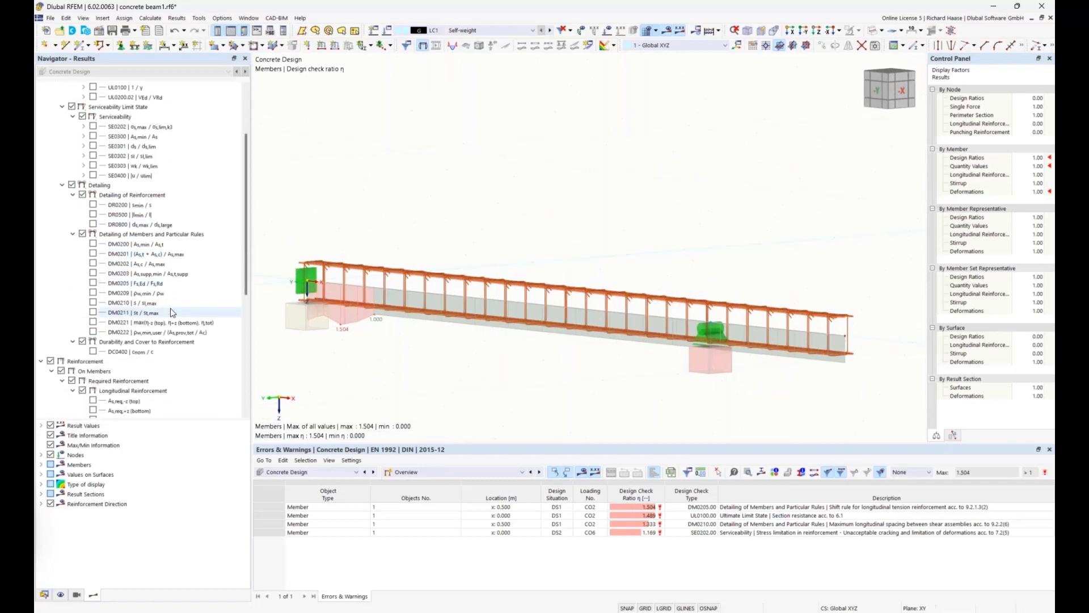
# Turn off the display of longitudinal reinforcement, stirrups and all types for concrete design in the model view
pyautogui.click(61, 595)
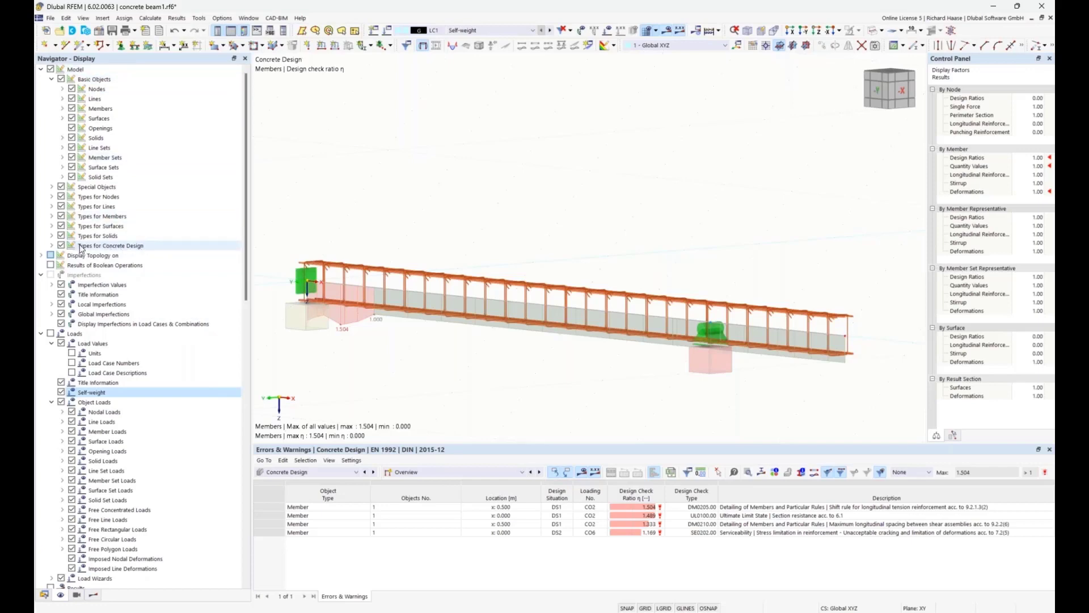
pyautogui.click(51, 245)
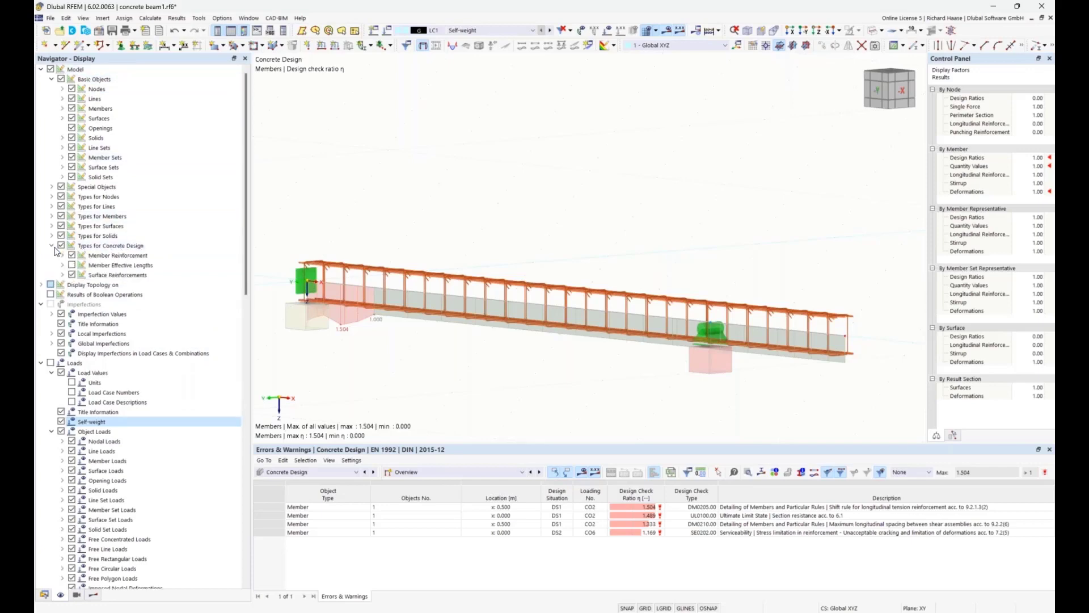
pyautogui.click(62, 255)
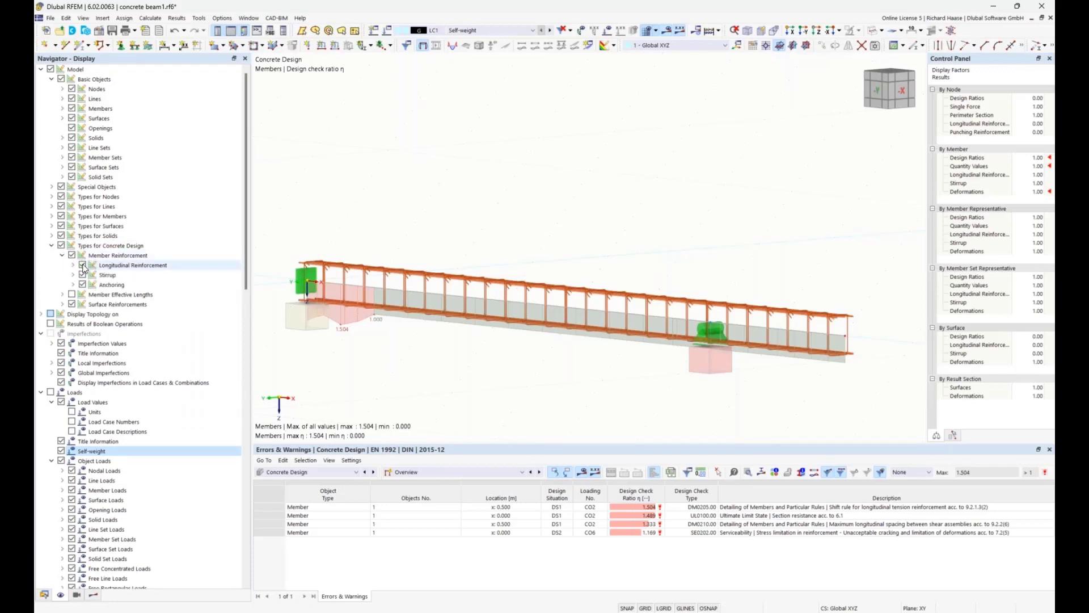
pyautogui.click(82, 265)
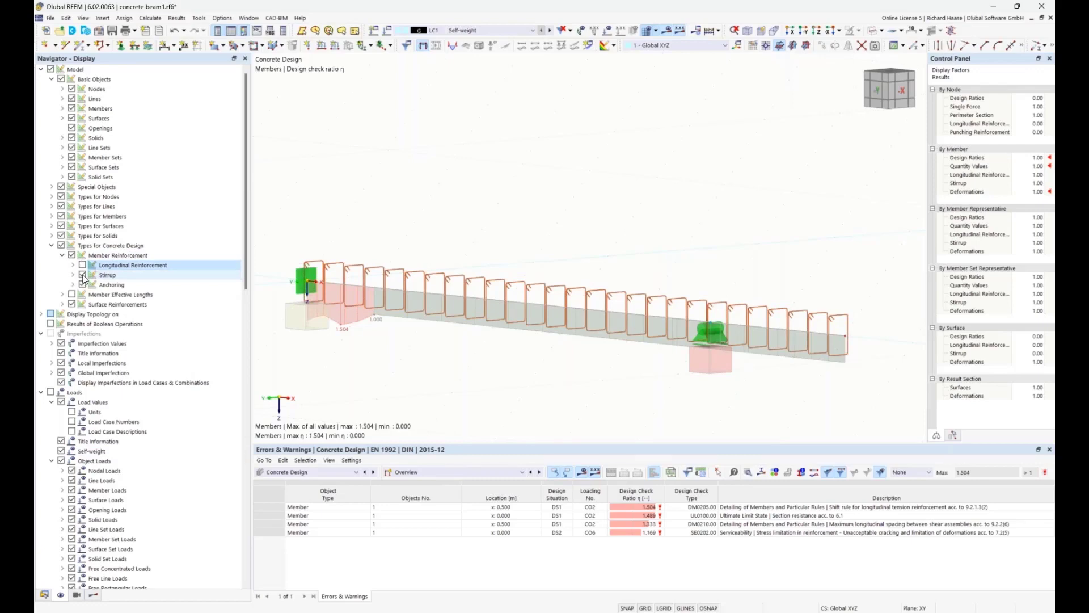
pyautogui.click(82, 275)
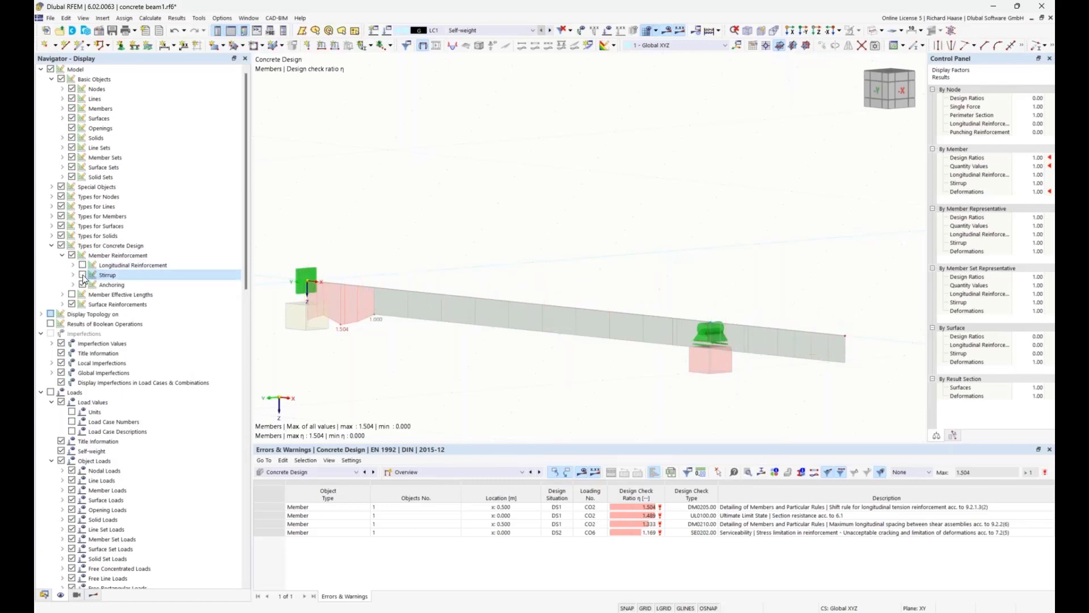
pyautogui.click(61, 246)
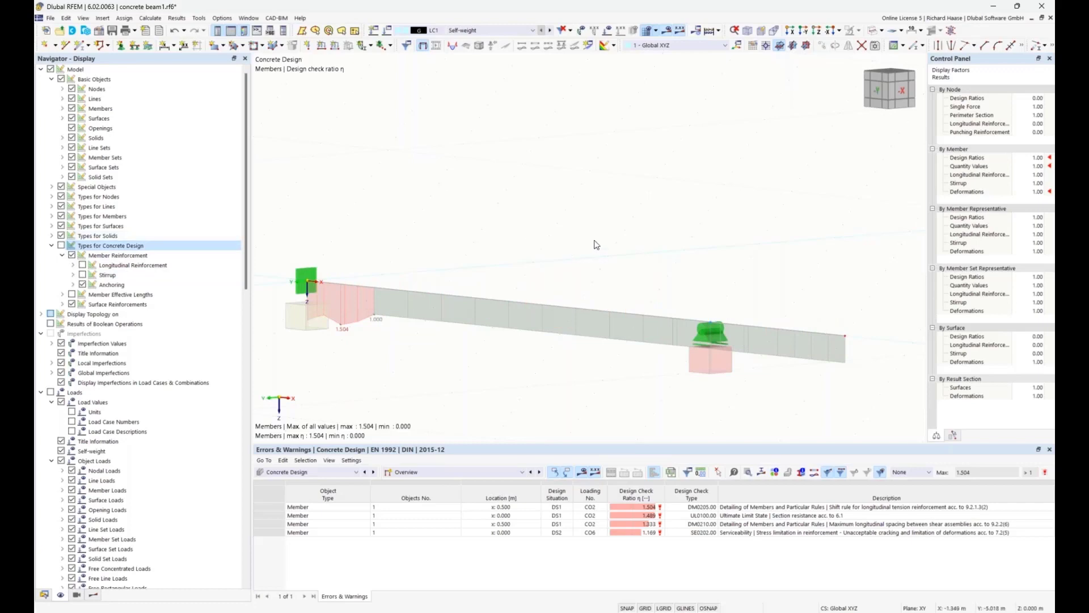
pyautogui.scroll(2, 618, 245)
pyautogui.moveTo(618, 245)
pyautogui.keyDown('ctrl'); pyautogui.mouseDown(button='middle')
pyautogui.moveTo(578, 245)
pyautogui.moveTo(615, 244)
pyautogui.mouseUp(button='middle'); pyautogui.keyUp('ctrl')
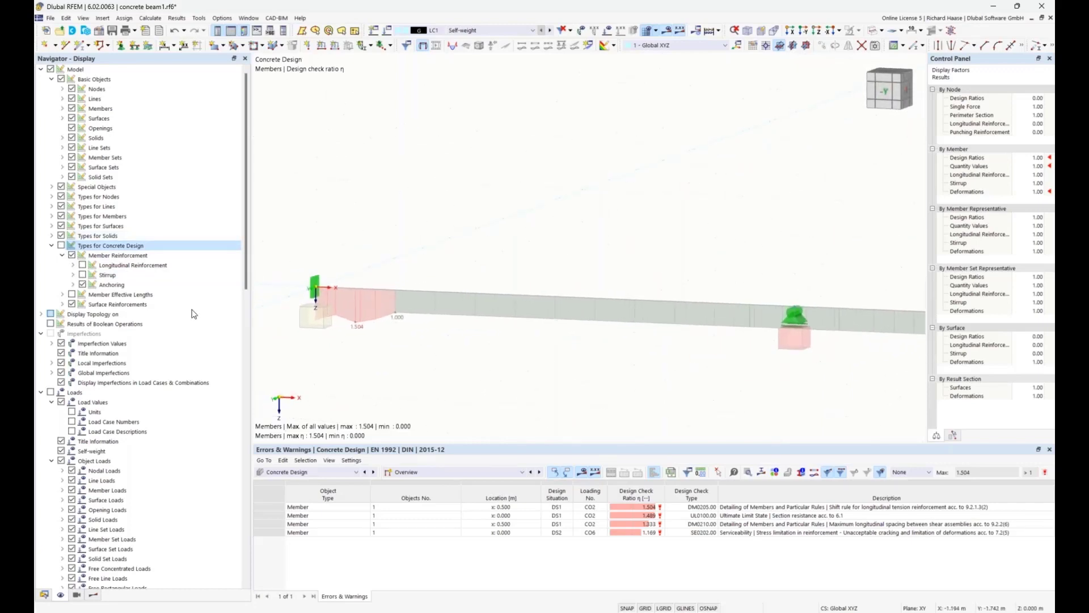
# Uncheck all design check results and collapse the Design Checks branch
pyautogui.click(93, 594)
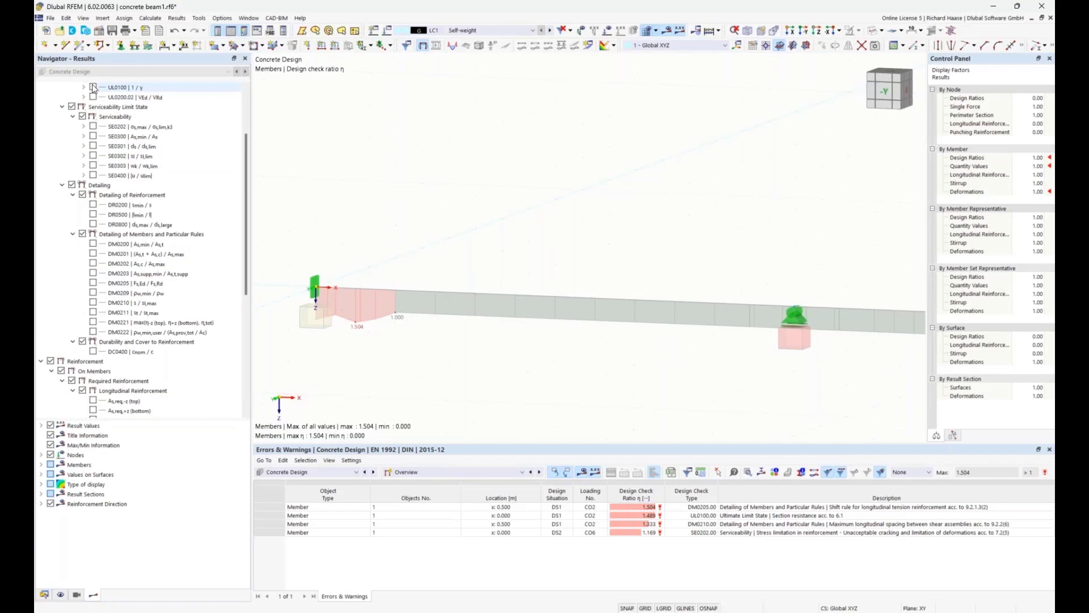
pyautogui.scroll(3, 94, 89)
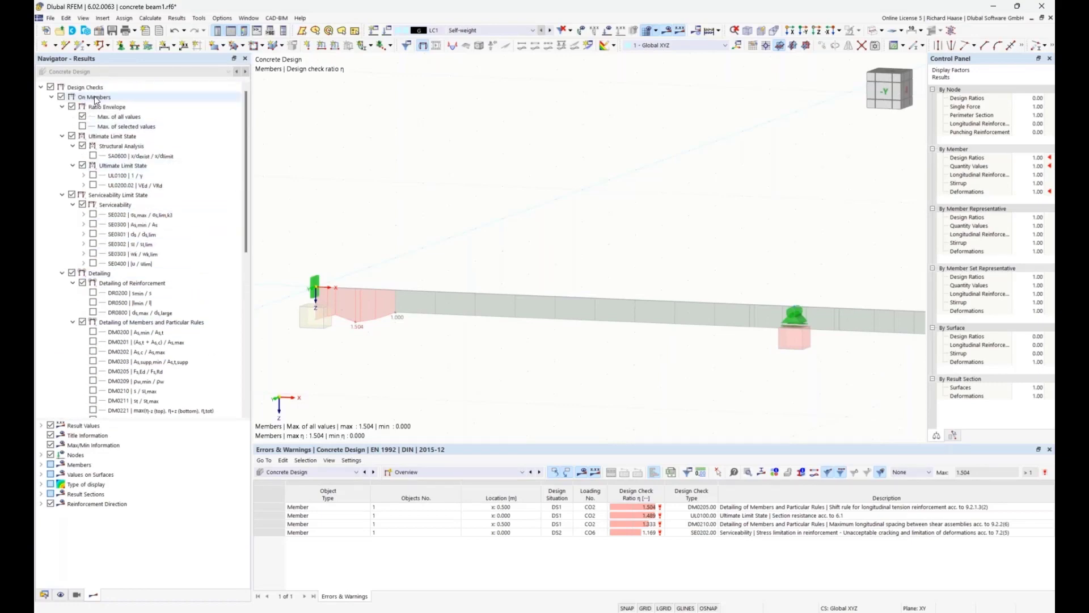
pyautogui.rightClick(96, 89)
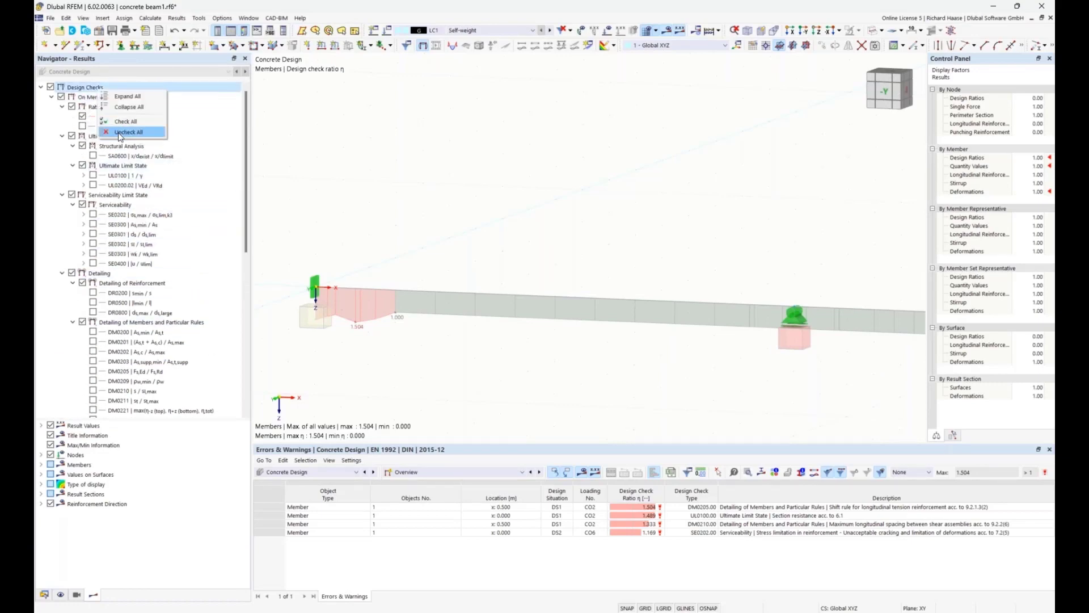
pyautogui.click(119, 133)
pyautogui.rightClick(89, 87)
pyautogui.click(121, 106)
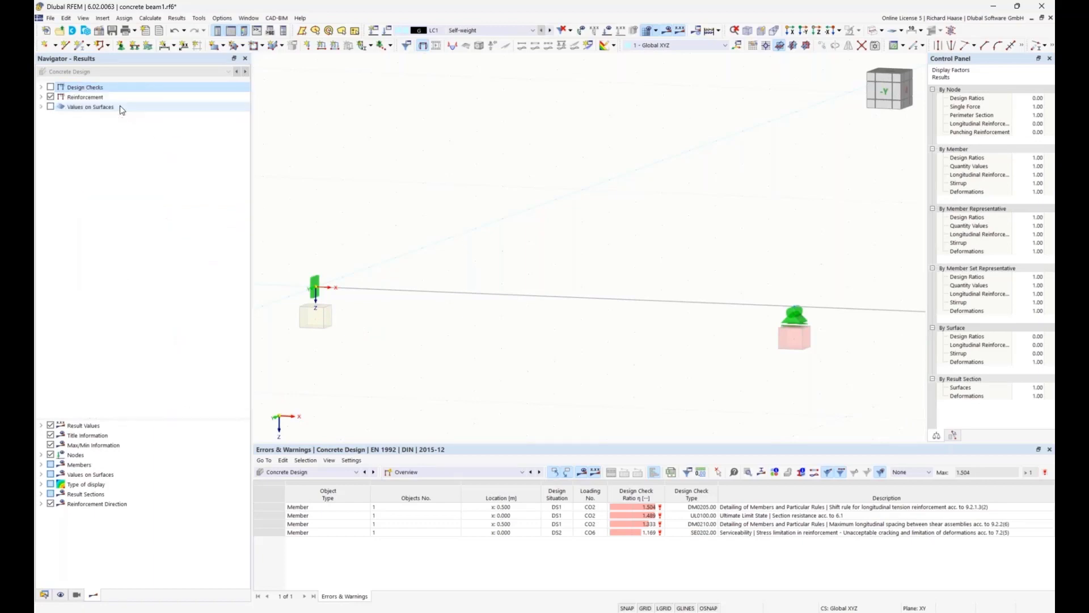
# Expand the Reinforcement results category to reach the member reinforcement results
pyautogui.click(41, 97)
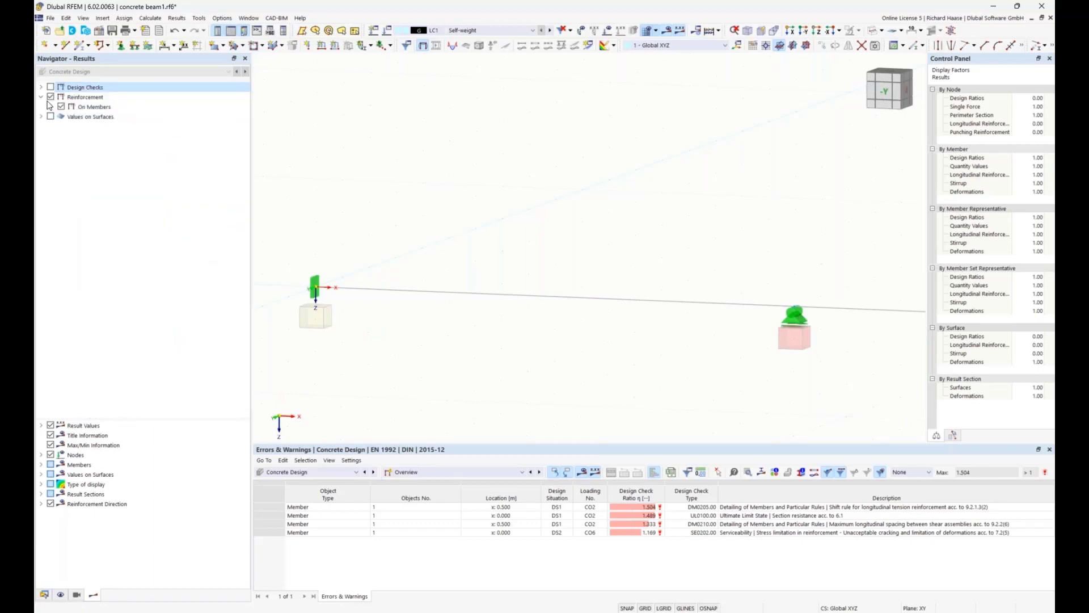
# Display only the required longitudinal member reinforcement, As,req -z (top) and As,req +z (bottom), hiding provided and not covered reinforcement
pyautogui.click(52, 107)
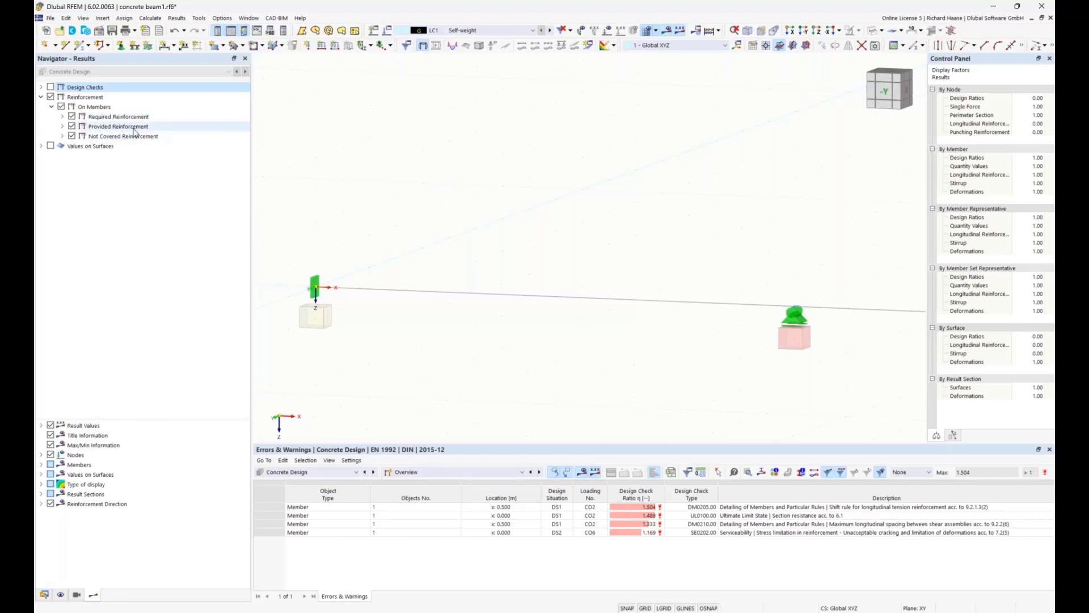
pyautogui.click(62, 116)
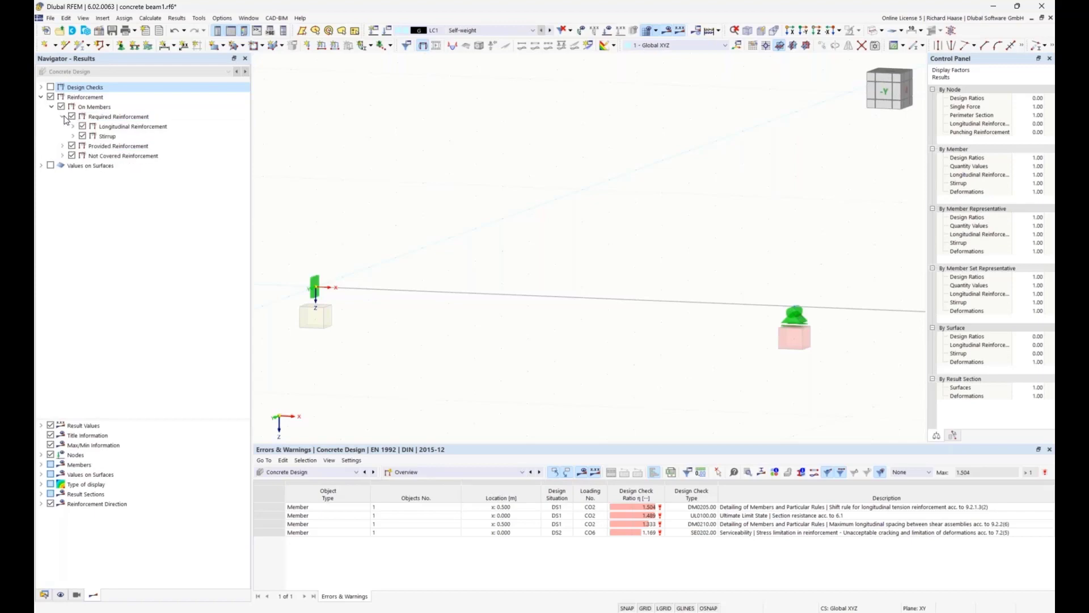
pyautogui.click(72, 145)
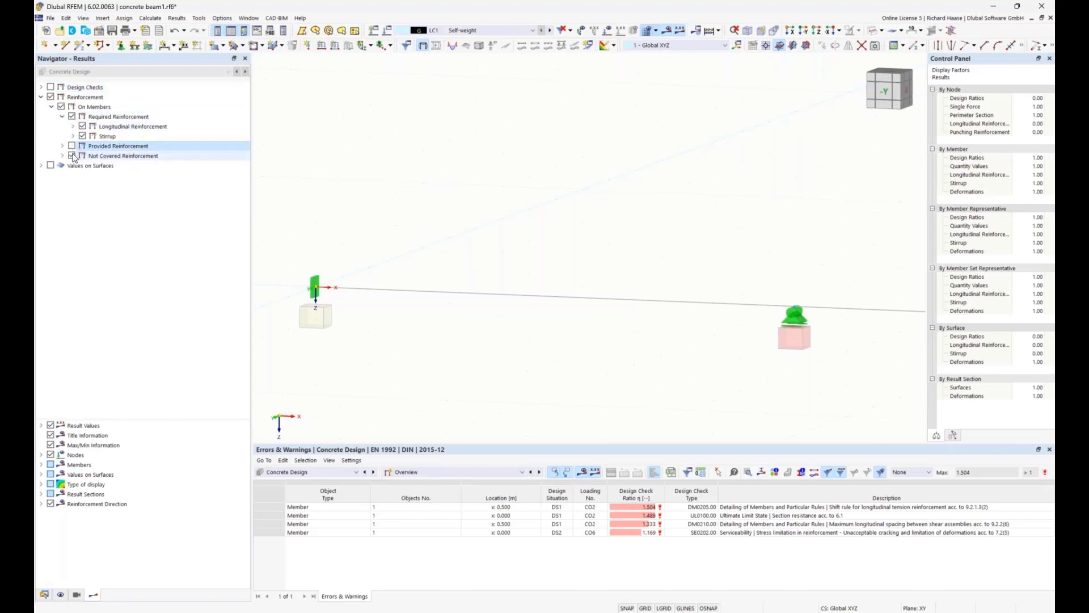
pyautogui.click(71, 155)
pyautogui.click(72, 126)
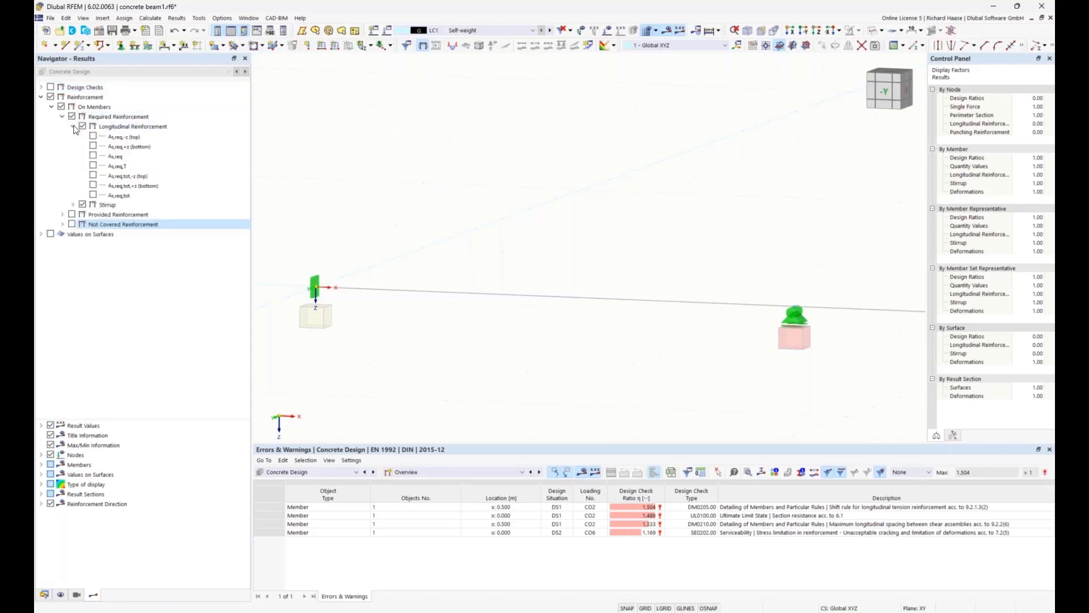
pyautogui.click(93, 137)
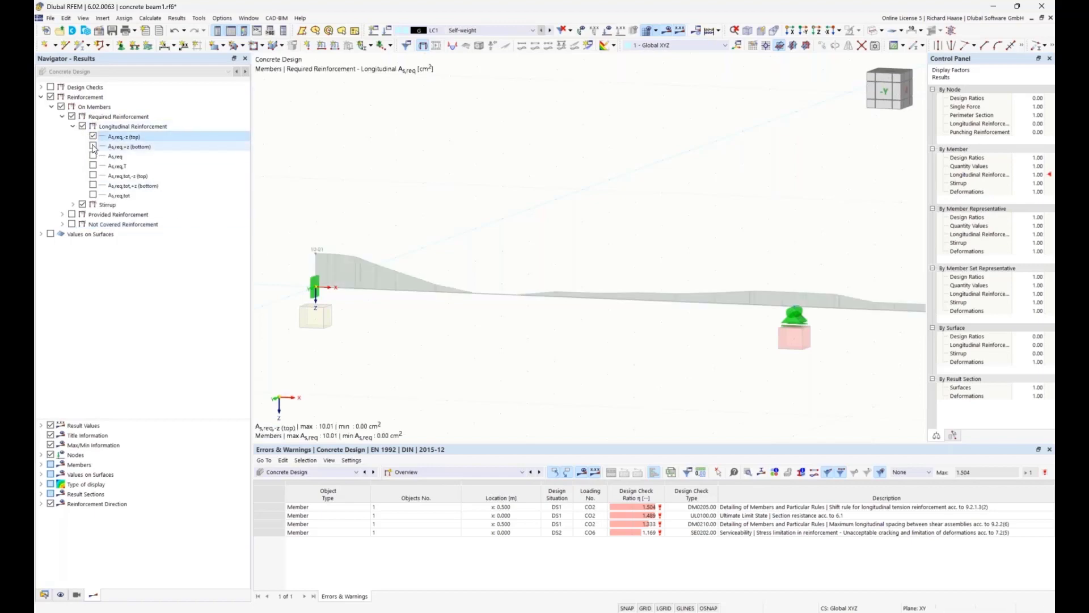
pyautogui.click(93, 146)
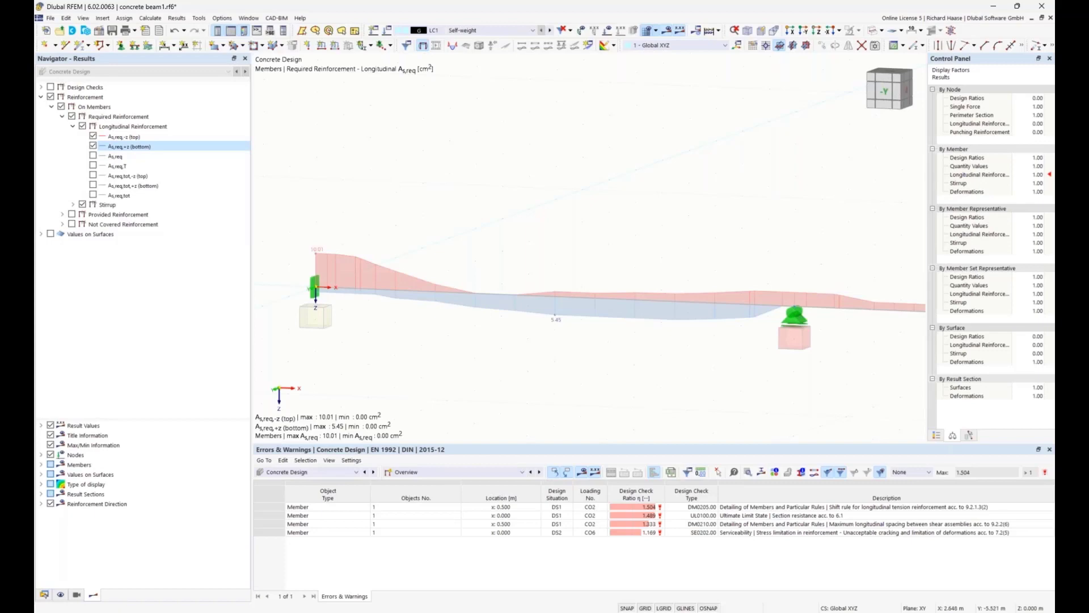
# Overlay the provided longitudinal reinforcement, As,prov -z (top) and As,prov +z (bottom), on the beam for comparison with the required reinforcement
pyautogui.moveTo(681, 236); pyautogui.dragTo(661, 184, button='middle')
pyautogui.click(63, 215)
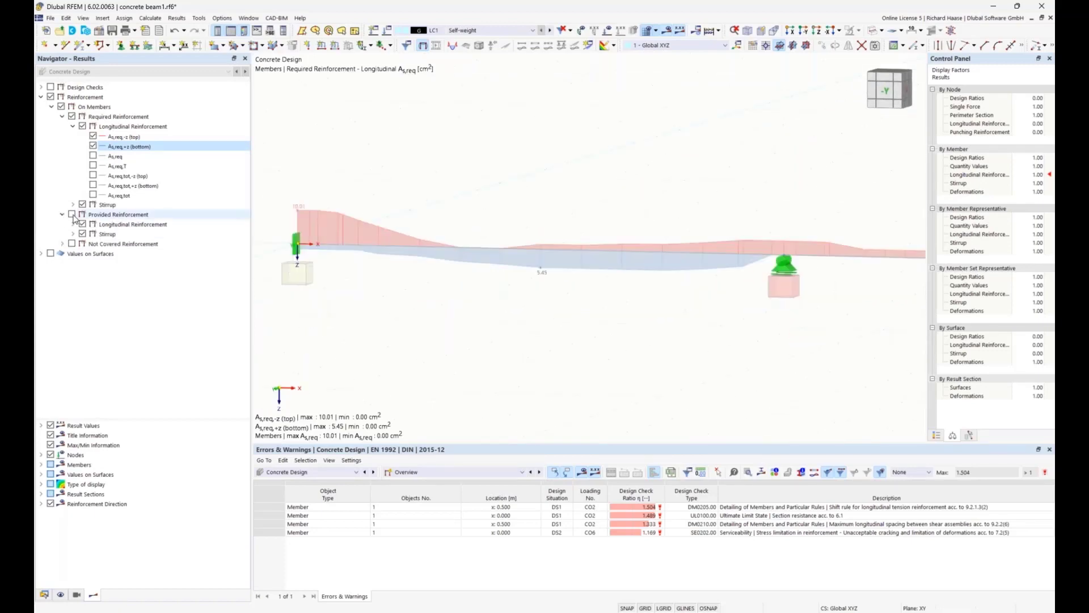
pyautogui.click(73, 224)
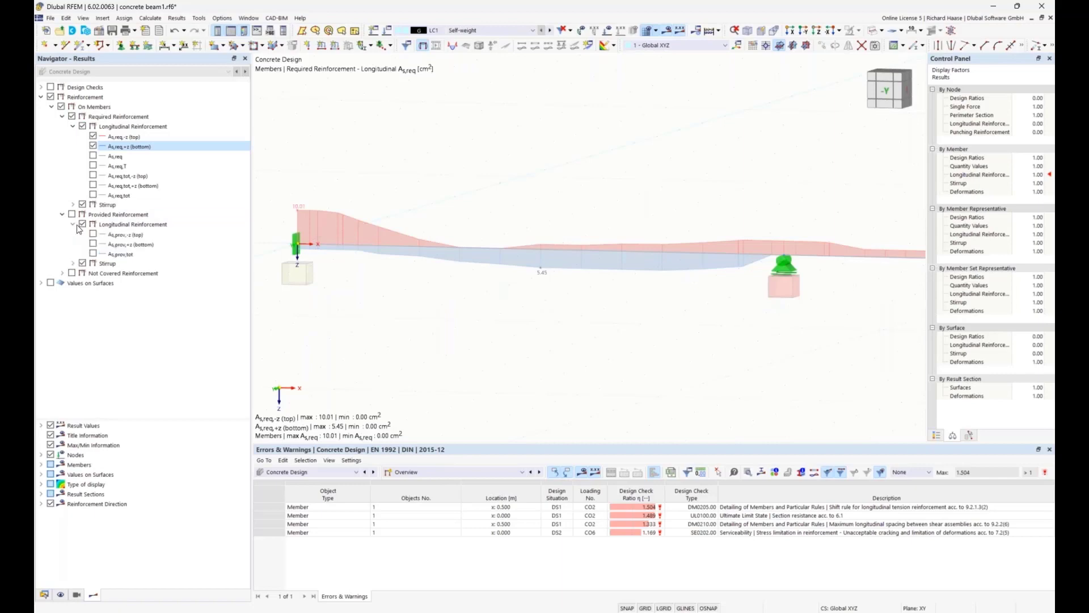
pyautogui.click(93, 234)
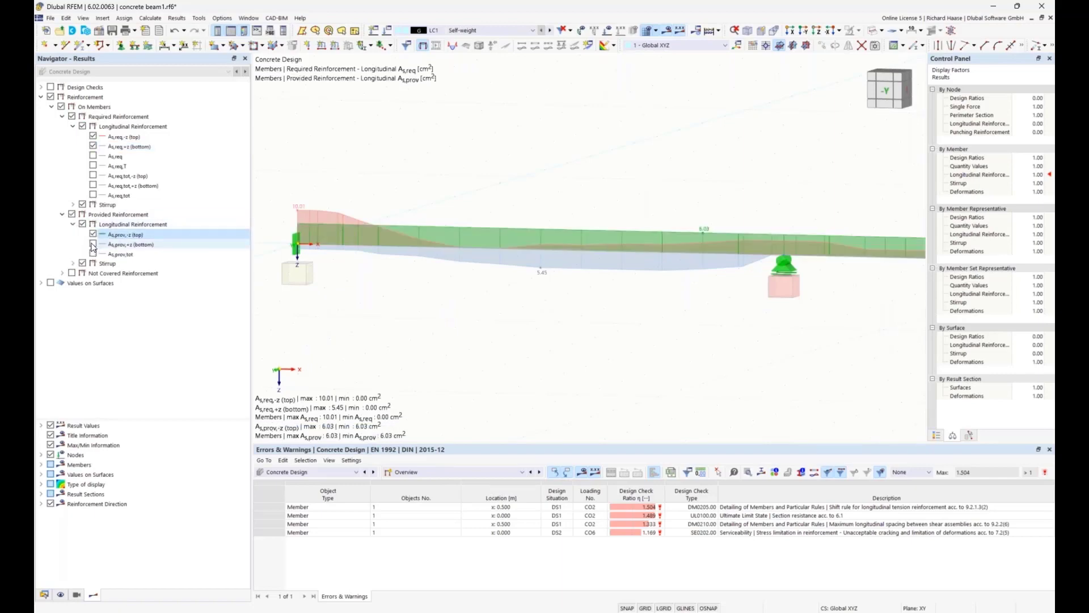
pyautogui.click(93, 244)
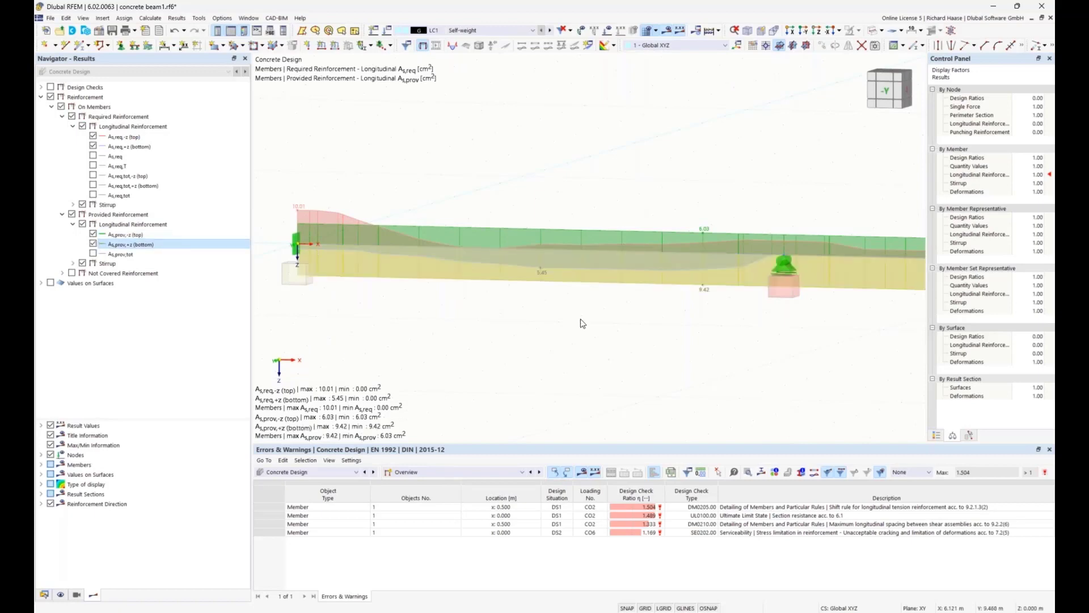
pyautogui.press('F6')
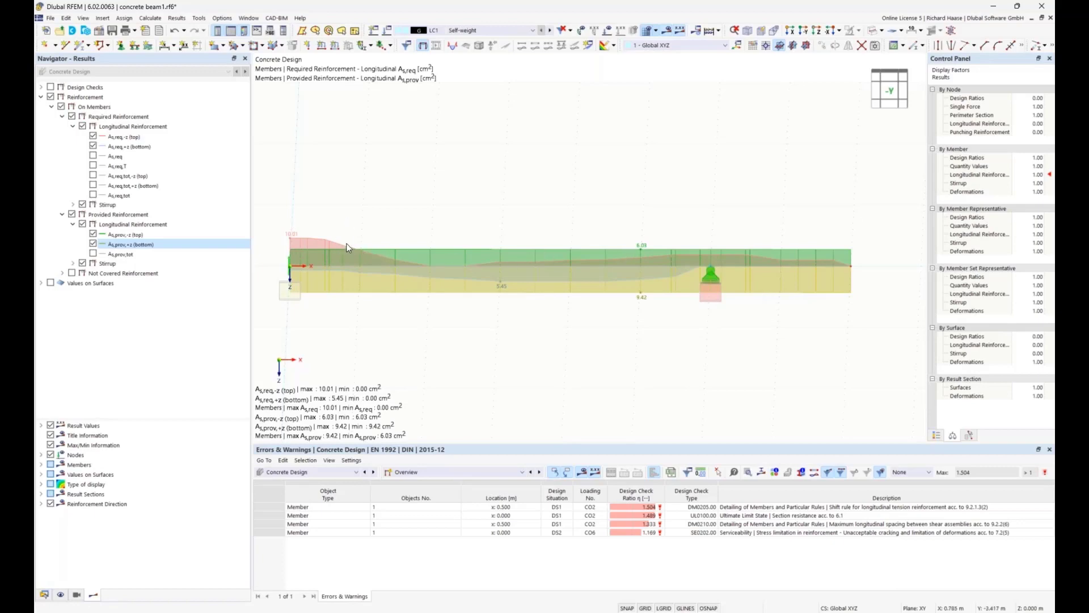
# Hide required and provided reinforcement and display the not covered longitudinal reinforcement, As,dif -z (top) and As,dif +z (bottom)
pyautogui.click(62, 118)
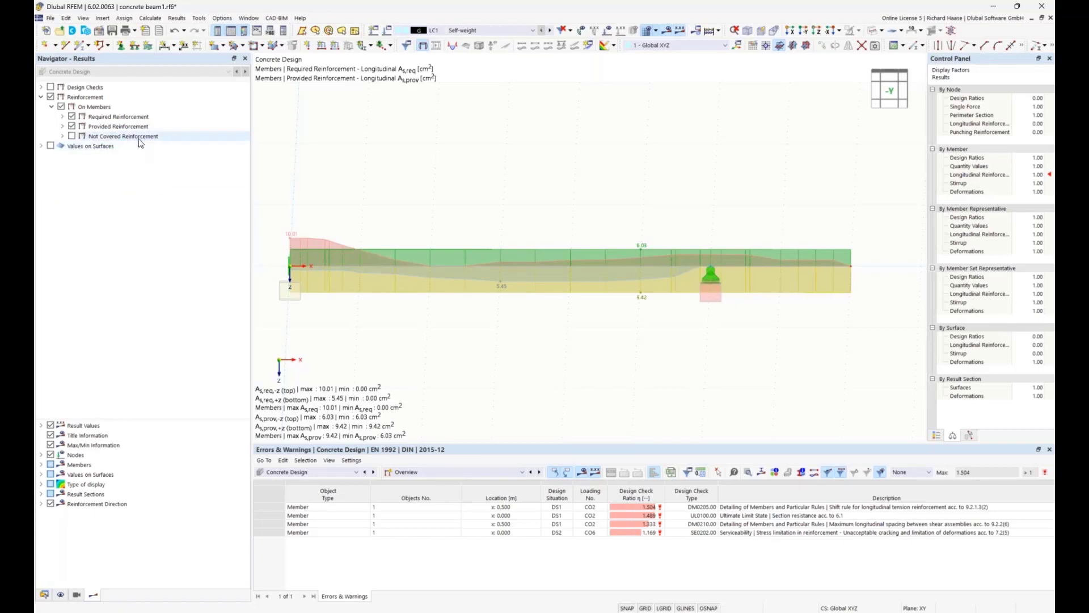
pyautogui.click(62, 126)
pyautogui.click(72, 117)
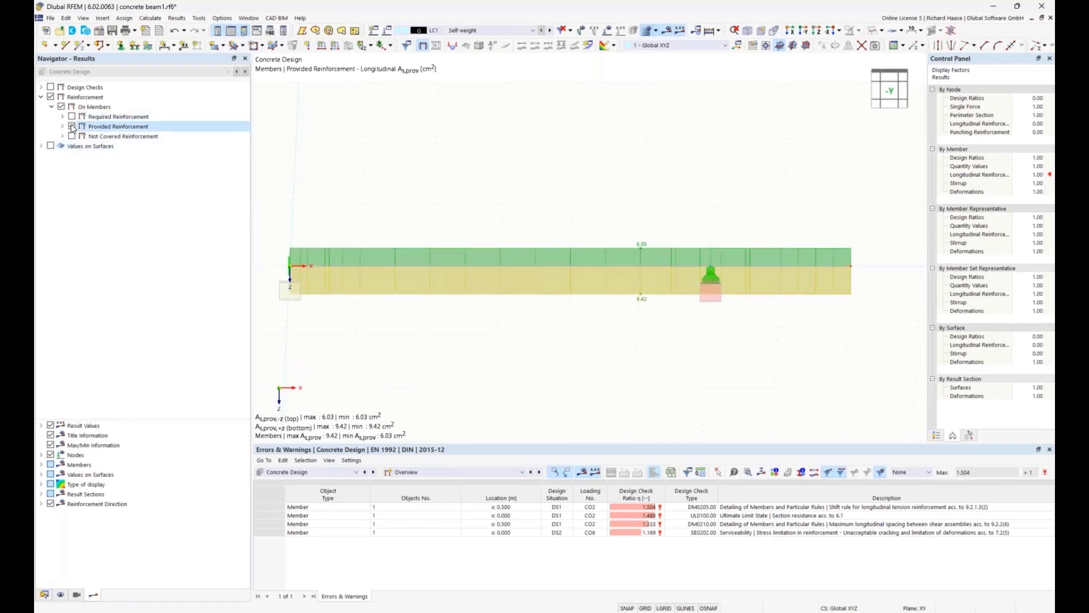
pyautogui.click(62, 136)
pyautogui.click(72, 146)
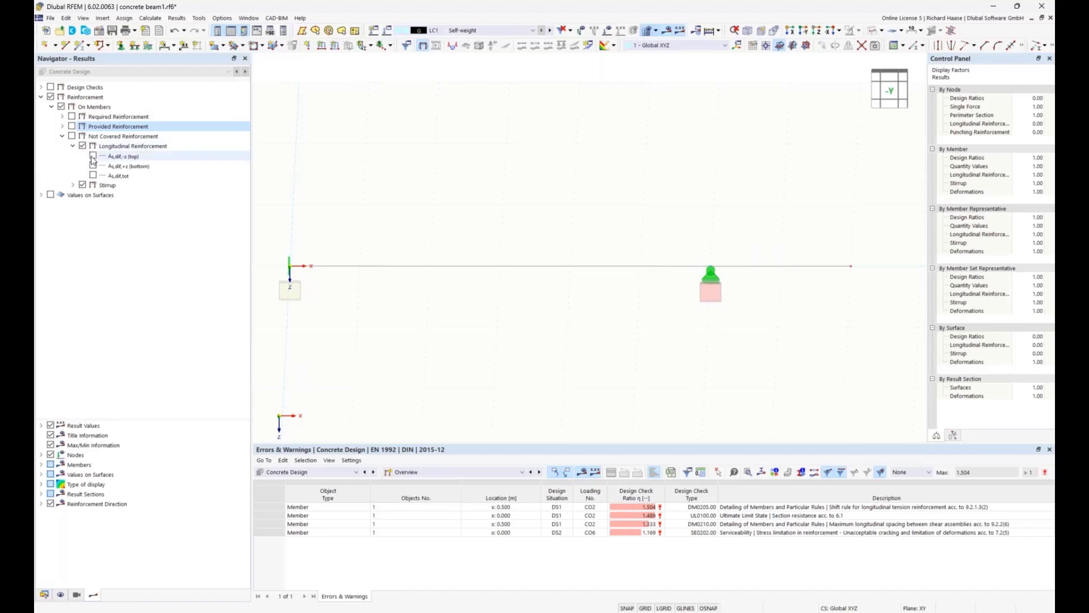
pyautogui.click(93, 156)
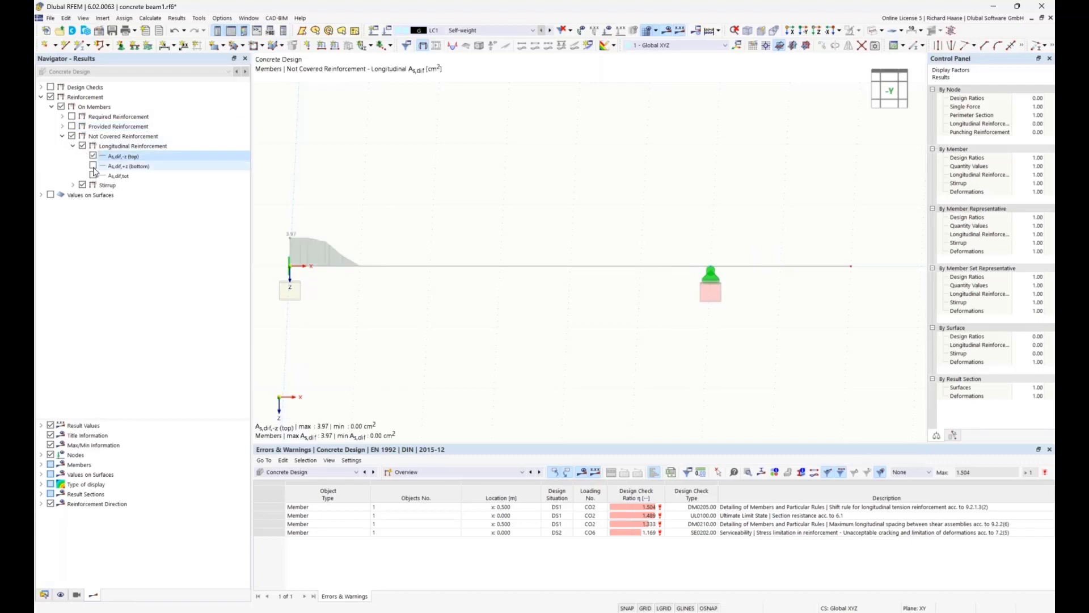
pyautogui.click(93, 165)
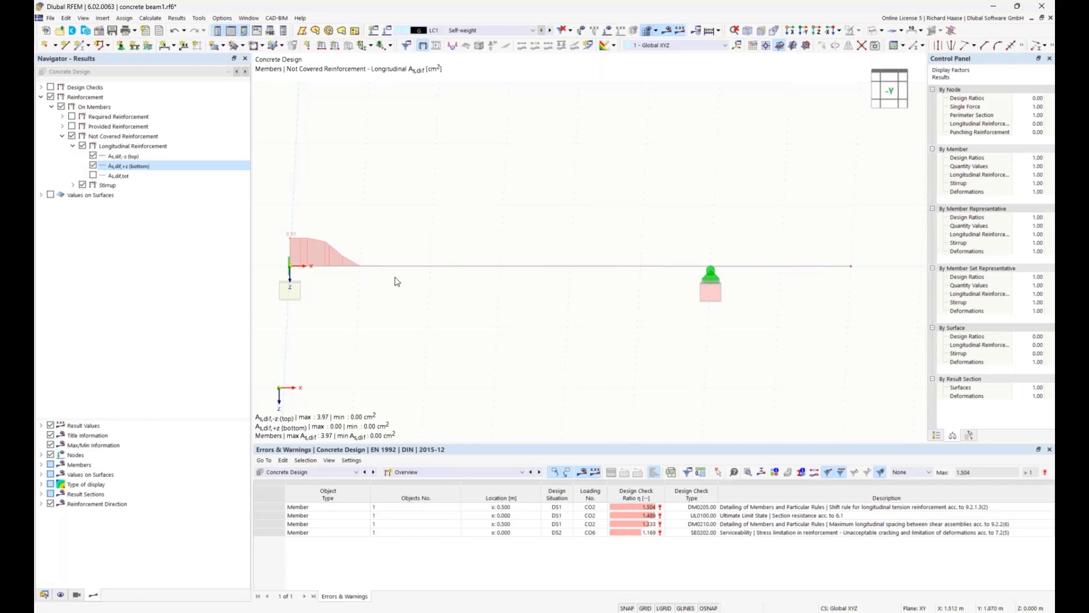
# Duplicate the beam member's longitudinal reinforcement item and set the copy to 2 bars on the top side and 0 on the bottom side
pyautogui.doubleClick(448, 268)
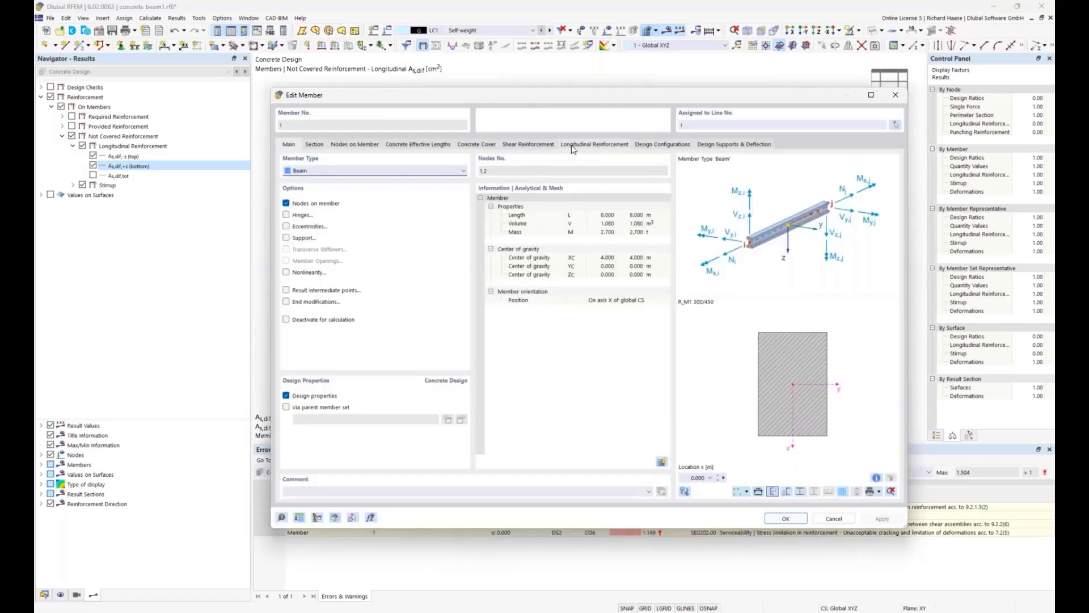
pyautogui.click(570, 144)
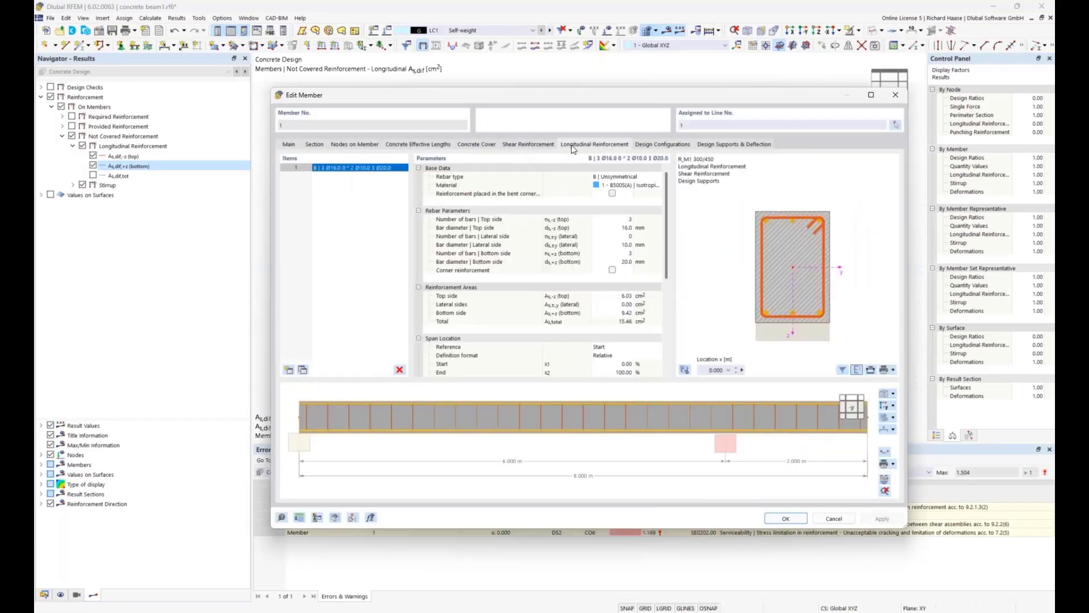
pyautogui.click(304, 370)
pyautogui.click(625, 254)
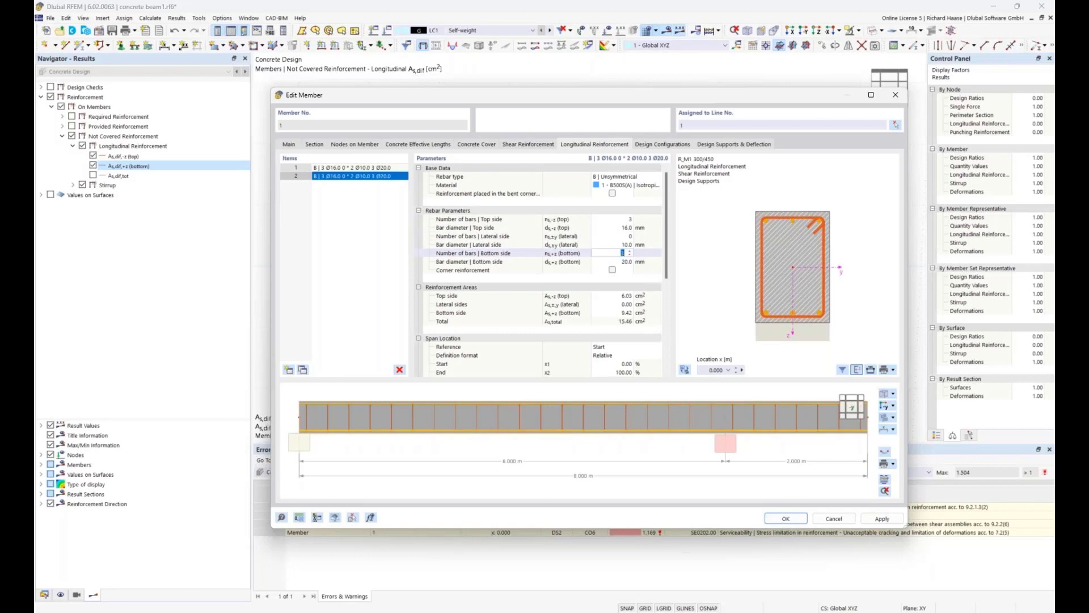
pyautogui.click(628, 223)
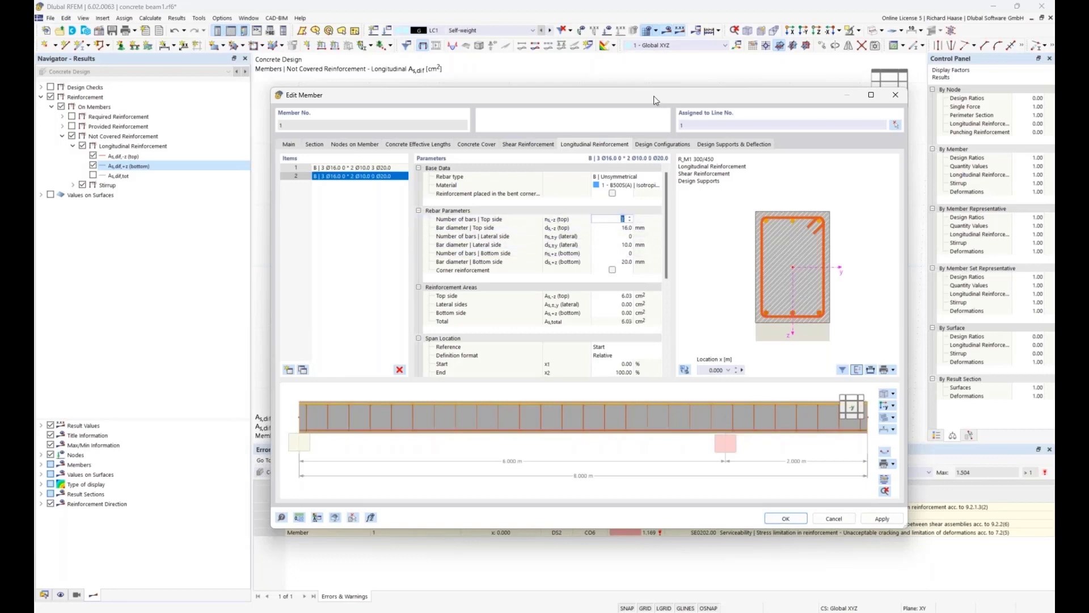
pyautogui.moveTo(654, 98); pyautogui.dragTo(646, 301)
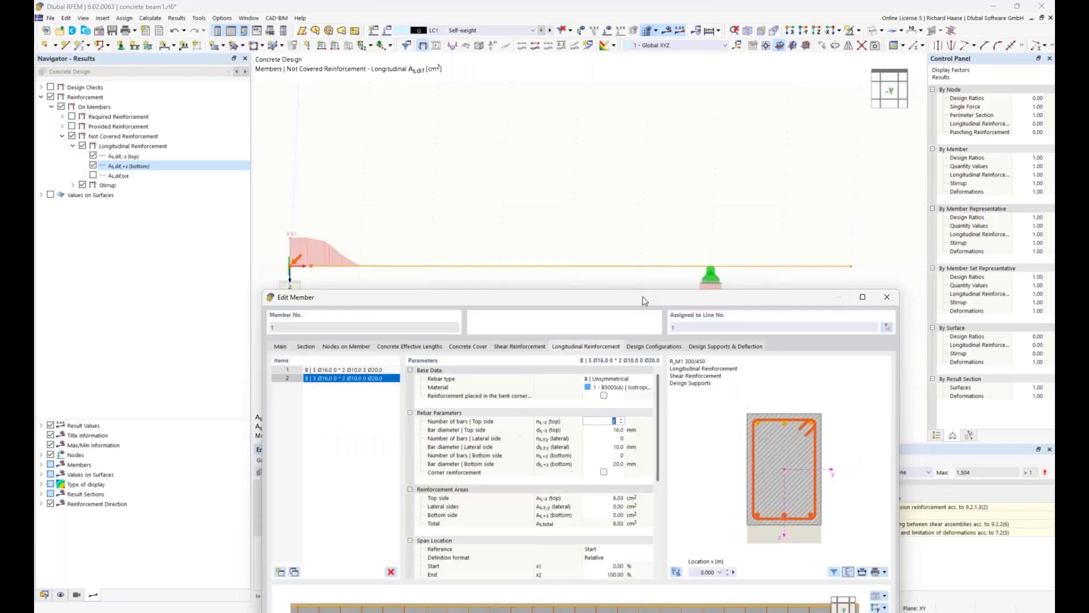
pyautogui.moveTo(548, 299); pyautogui.dragTo(535, 253)
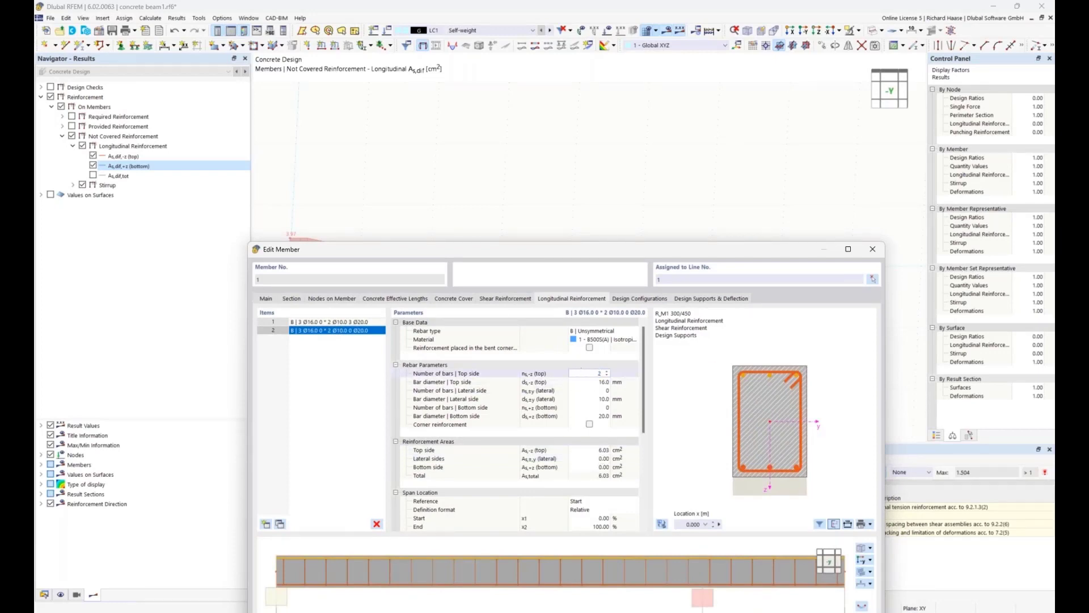
pyautogui.click(590, 384)
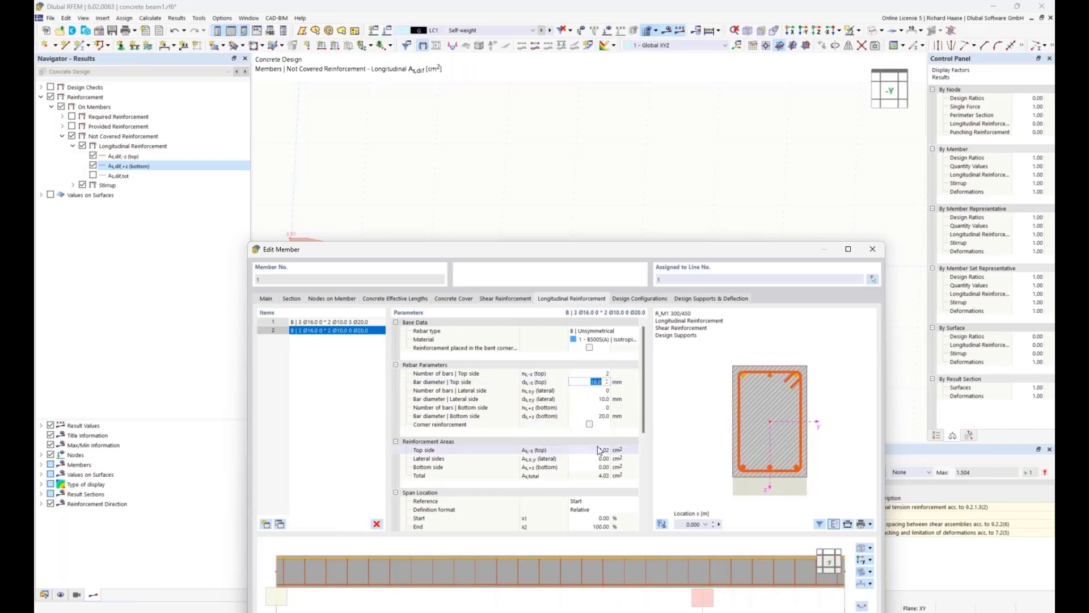
pyautogui.moveTo(577, 258); pyautogui.dragTo(581, 289)
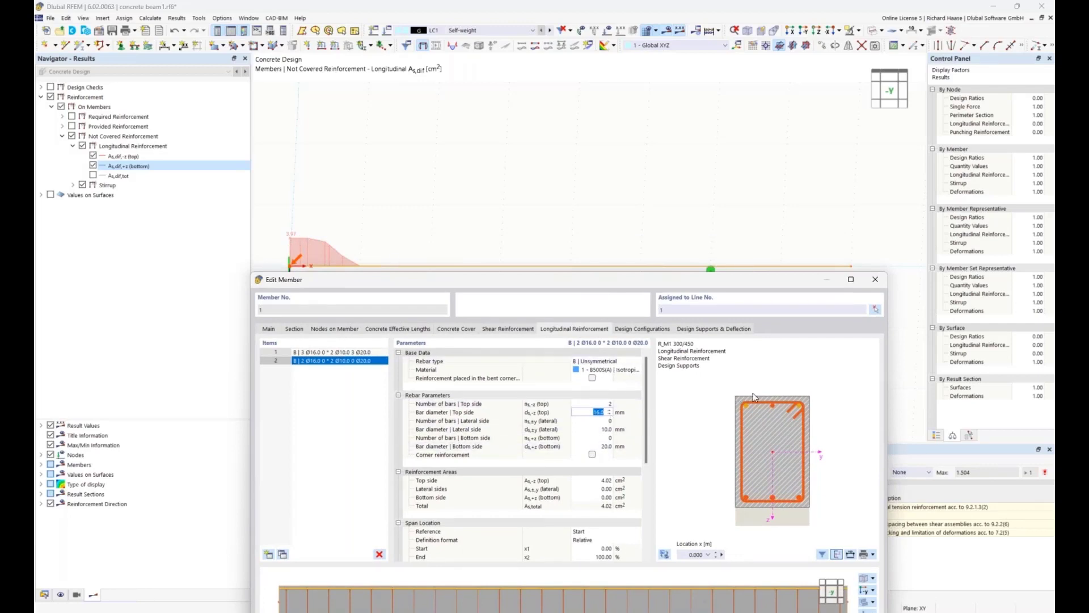
# Give the second reinforcement item an additional offset from the stirrup of 50 mm on both the left and right sides
pyautogui.click(339, 353)
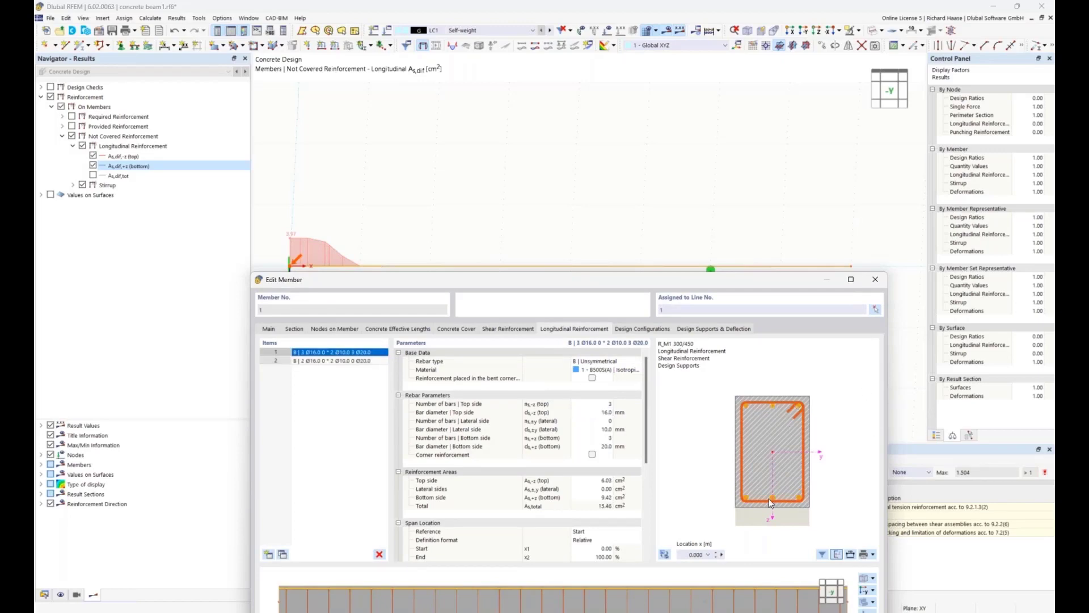
pyautogui.click(352, 360)
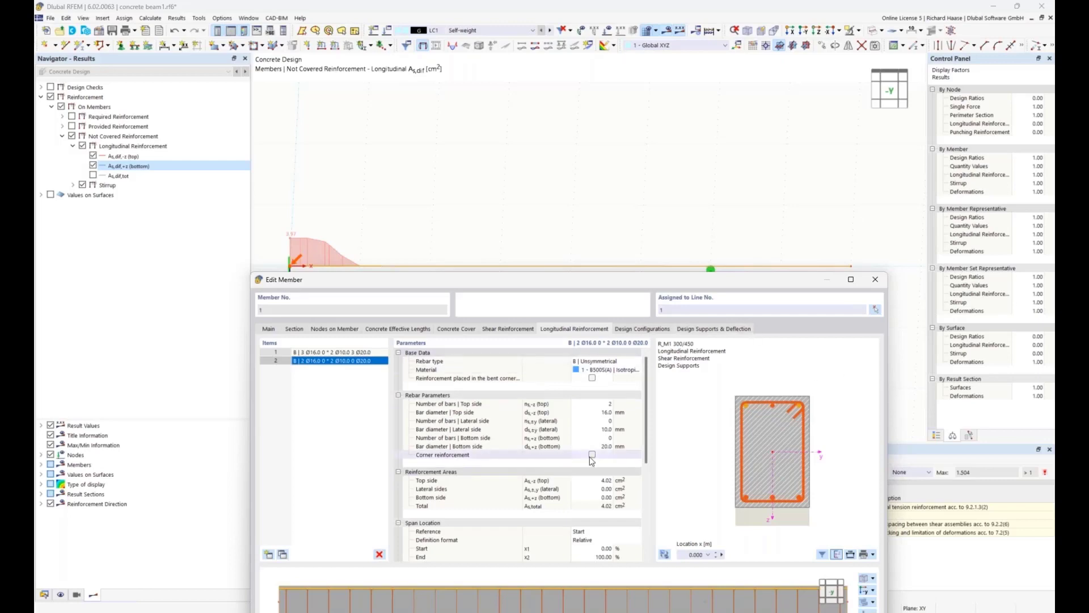
pyautogui.scroll(-2, 592, 461)
pyautogui.scroll(-2, 590, 471)
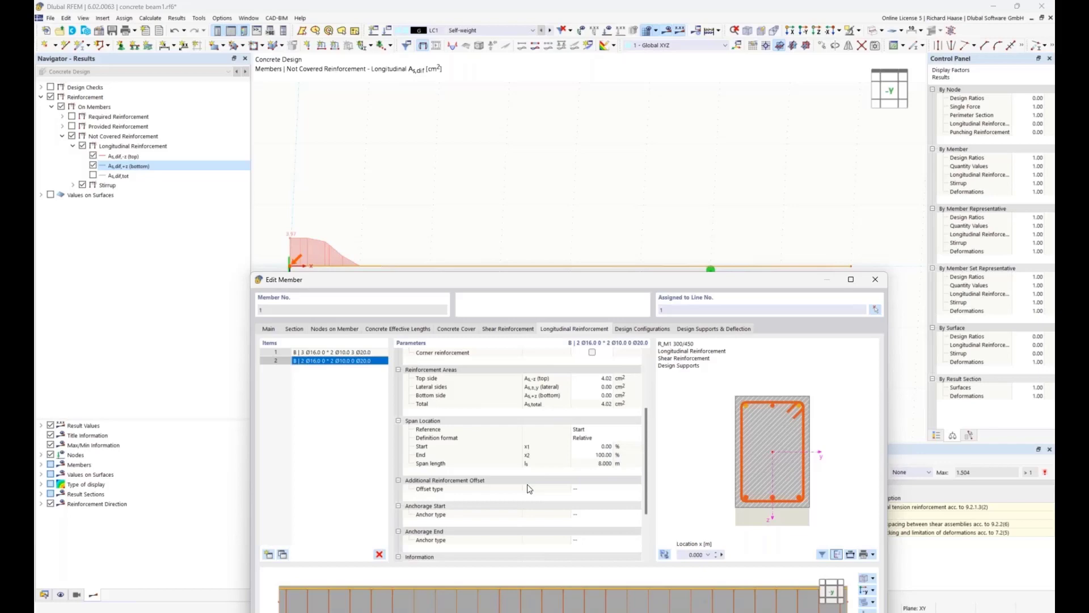
pyautogui.click(587, 494)
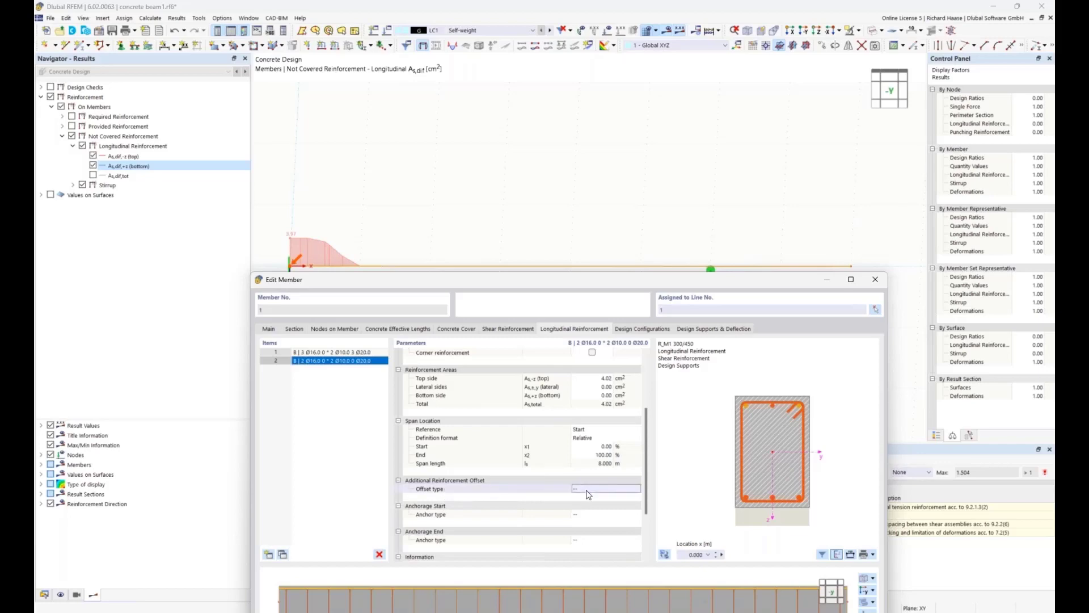
pyautogui.click(588, 495)
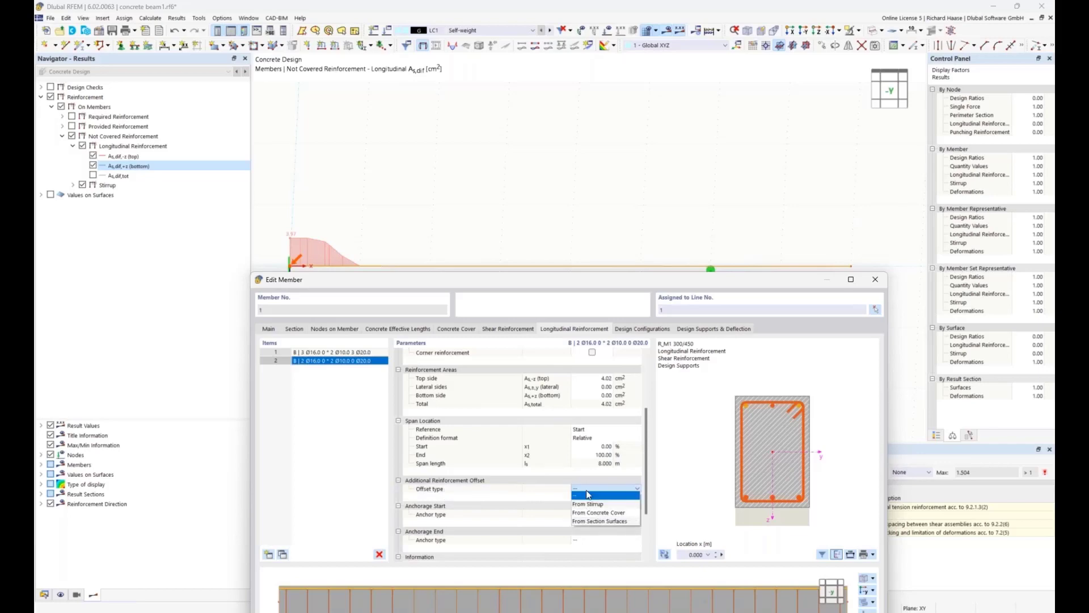
pyautogui.click(595, 504)
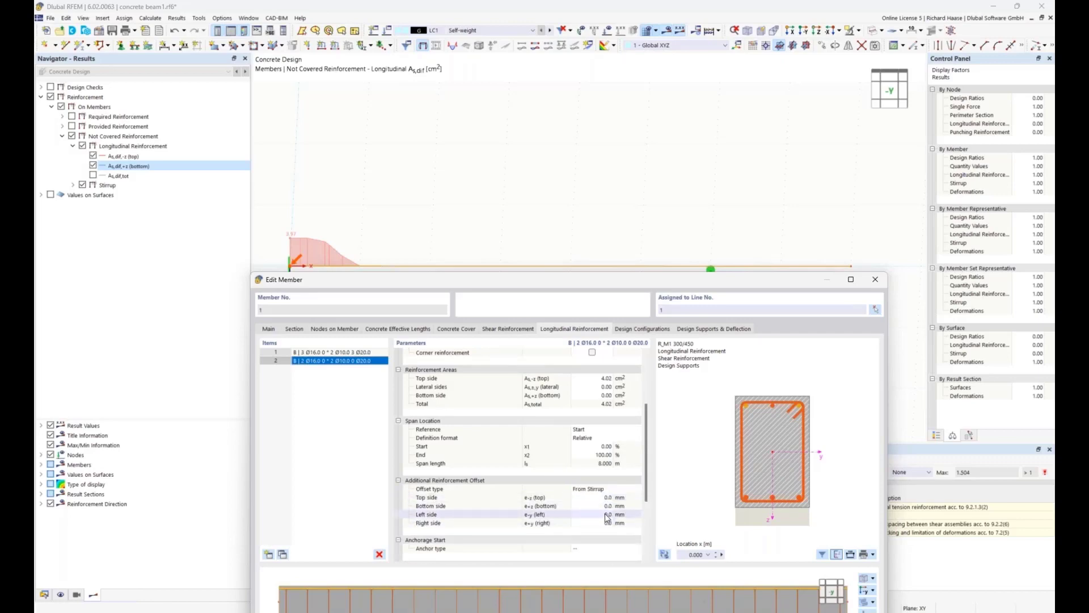
pyautogui.click(607, 515)
pyautogui.write('50')
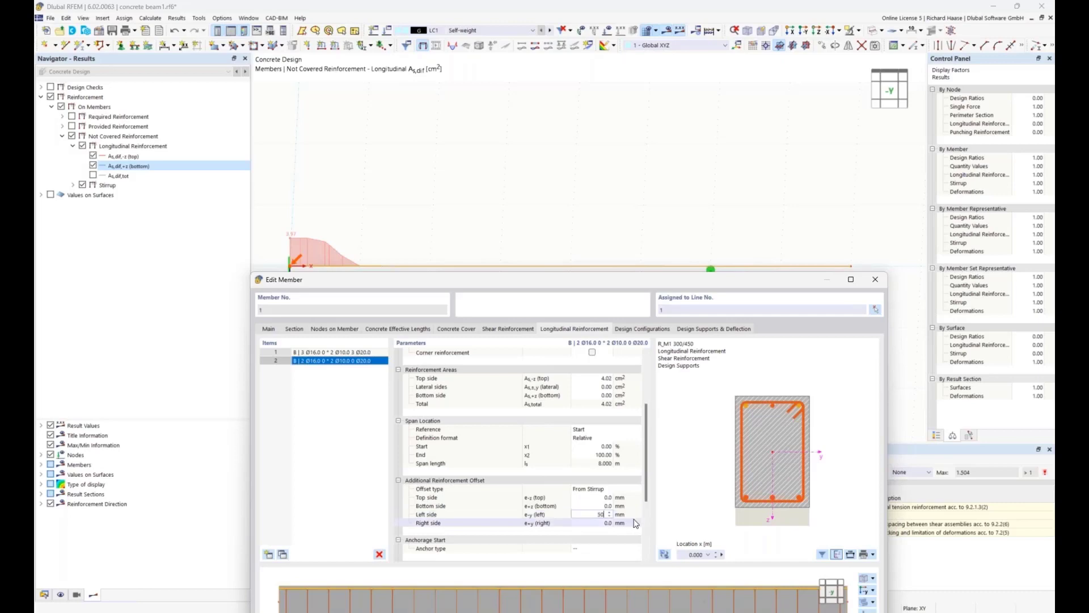
pyautogui.click(605, 522)
pyautogui.write('50')
pyautogui.press('Return')
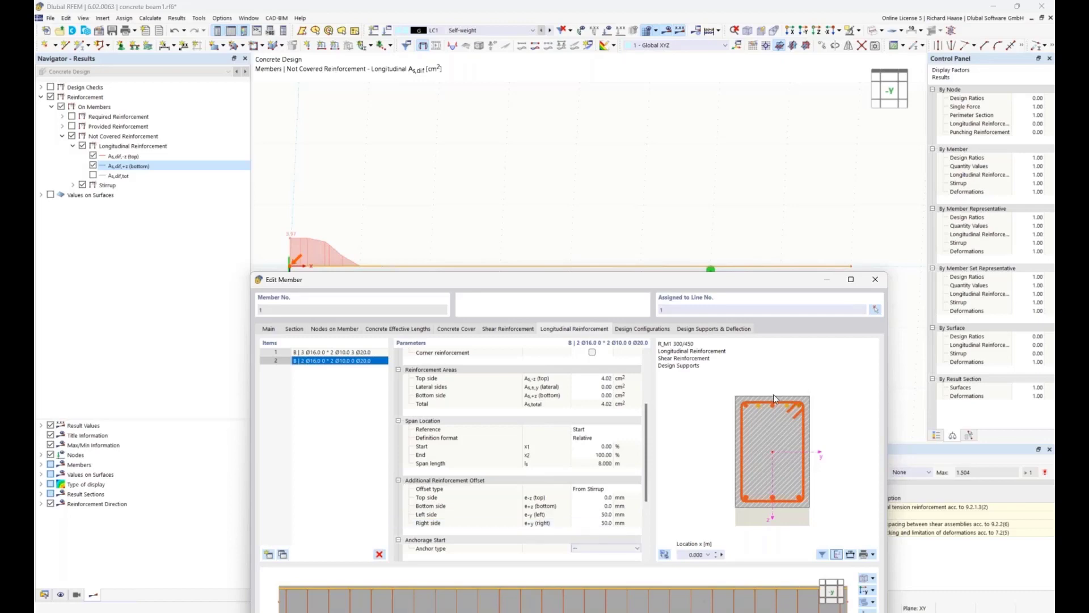
# Select the first longitudinal reinforcement item for review, accept the member changes and run the Concrete Design calculation
pyautogui.click(344, 352)
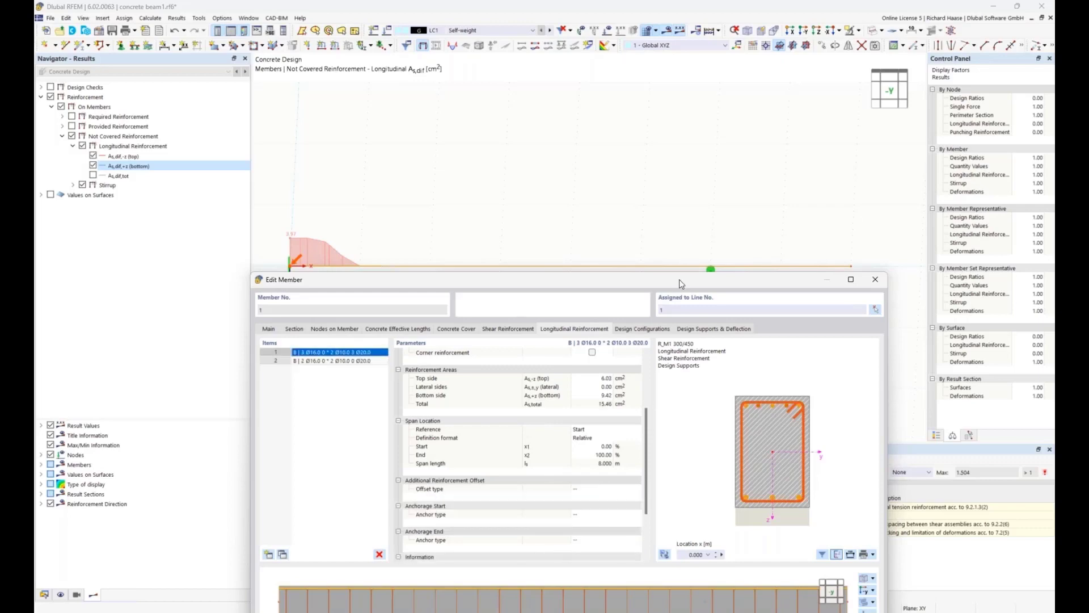
pyautogui.moveTo(681, 282); pyautogui.dragTo(663, 109)
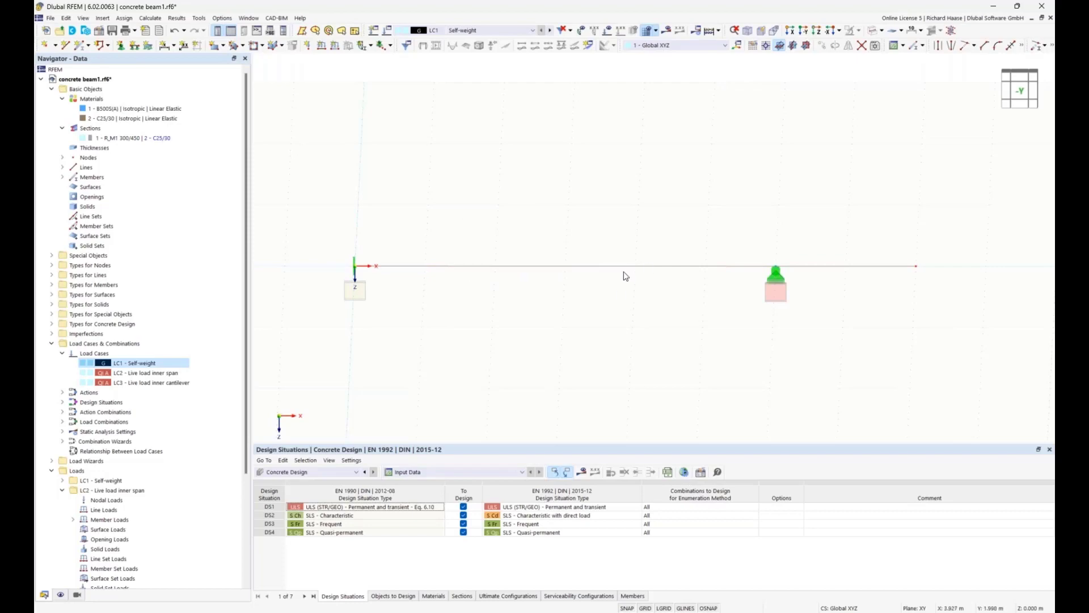
pyautogui.click(580, 471)
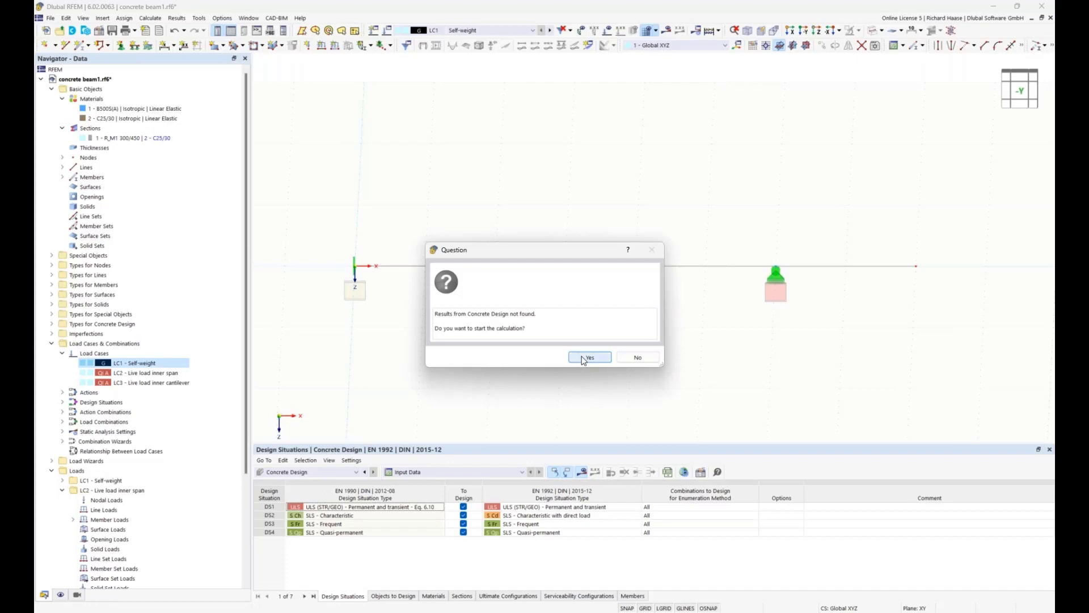
pyautogui.click(589, 357)
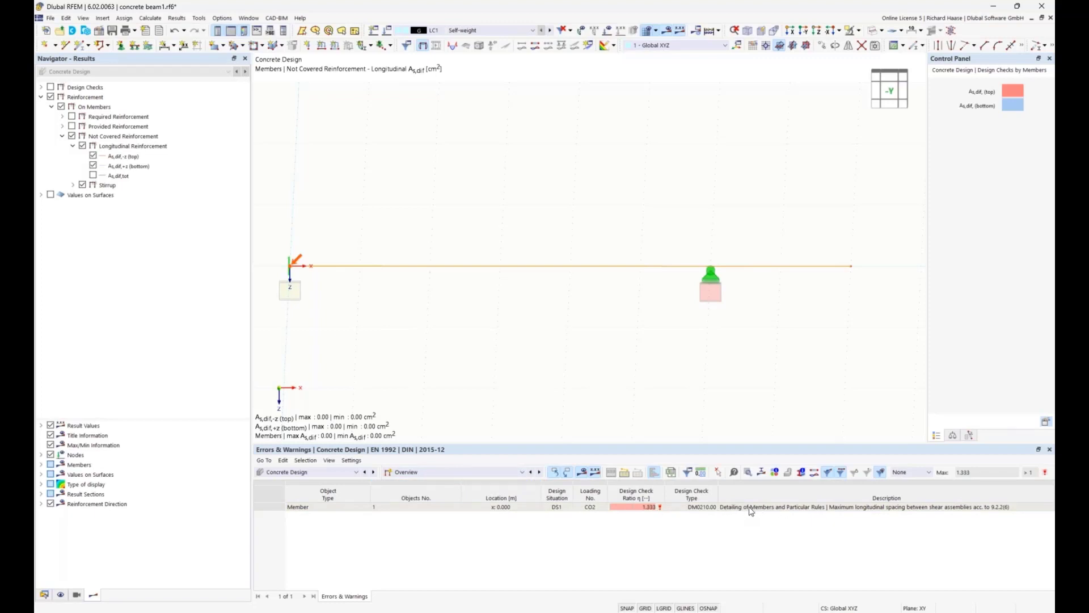
# Open the design check details for the maximum longitudinal stirrup spacing check DM0210 and examine the formula for the maximum spacing
pyautogui.click(810, 512)
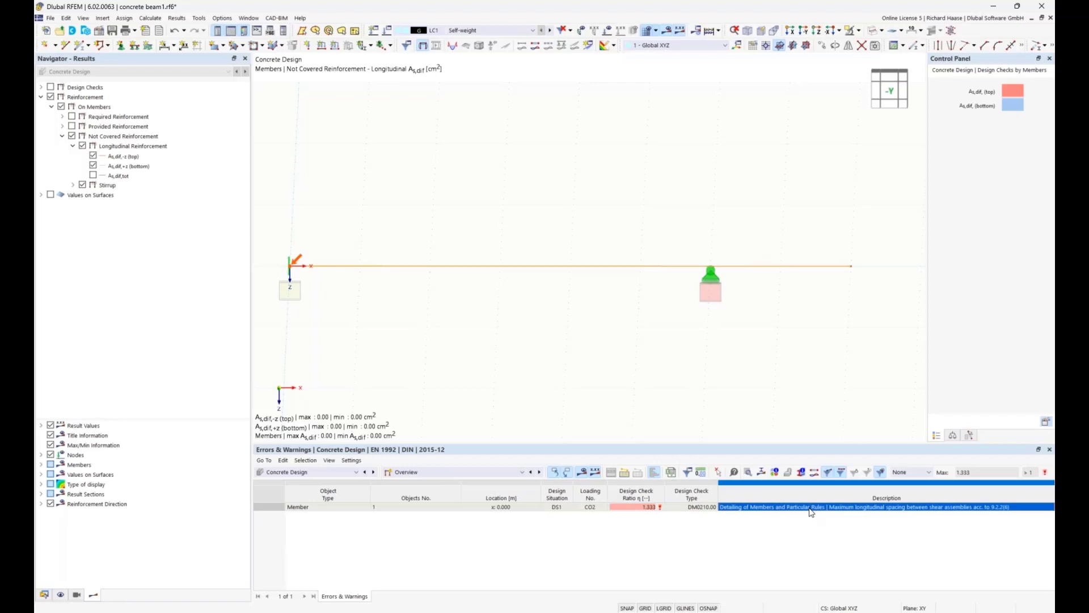
pyautogui.doubleClick(811, 511)
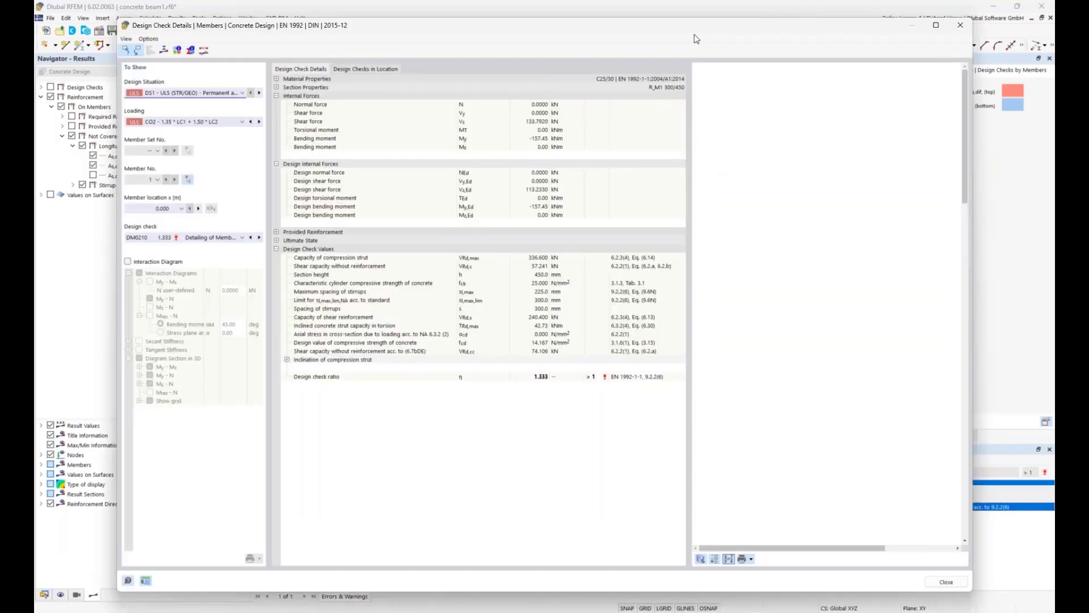
pyautogui.moveTo(701, 34); pyautogui.dragTo(684, 33)
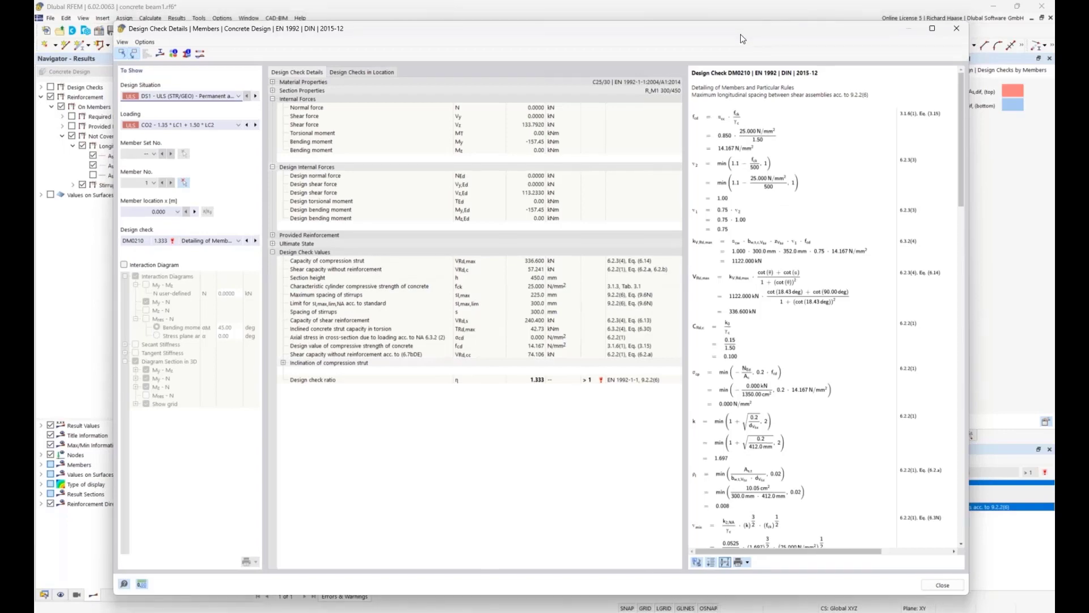
pyautogui.moveTo(742, 34); pyautogui.dragTo(742, 44)
pyautogui.scroll(-5, 802, 310)
pyautogui.scroll(-5, 802, 310)
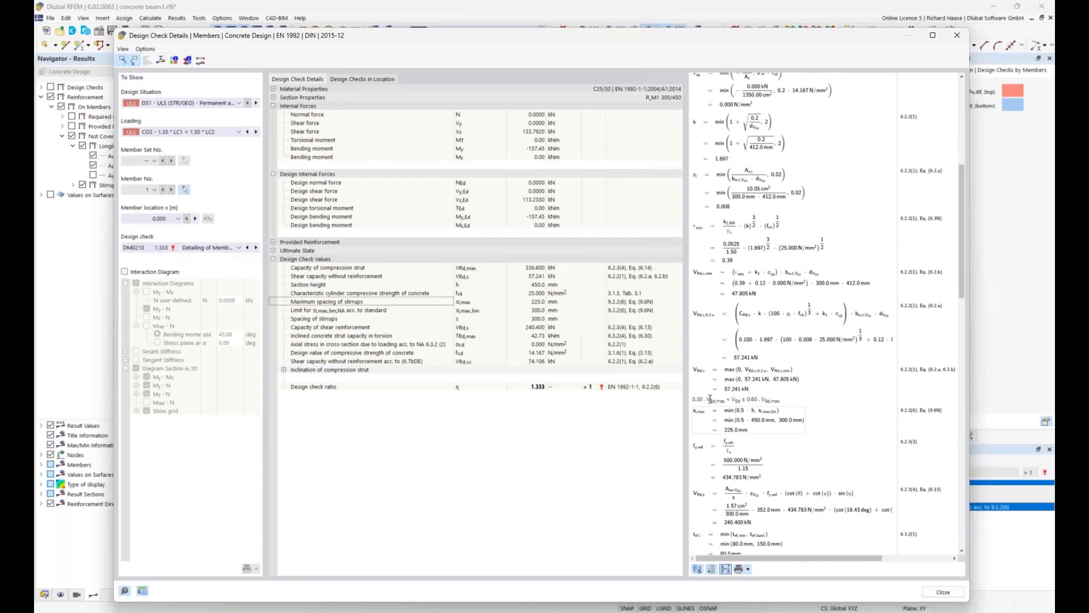
pyautogui.moveTo(696, 400); pyautogui.dragTo(743, 399)
pyautogui.moveTo(696, 28); pyautogui.dragTo(705, 145)
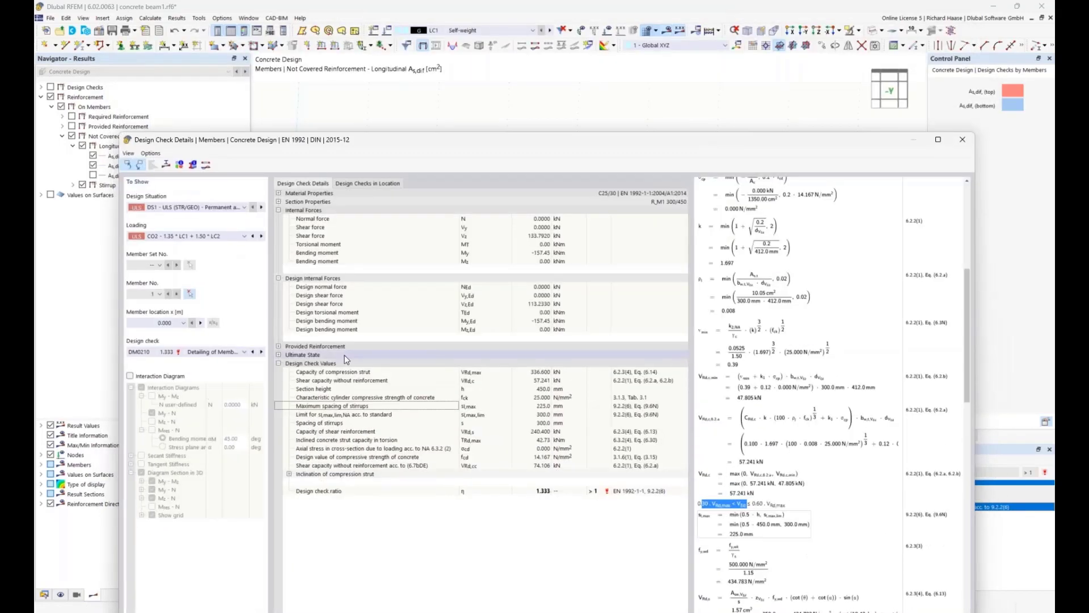
# Show the stirrup spacing check at member location x = 1.000 m and examine its maximum spacing and design ratio
pyautogui.click(182, 323)
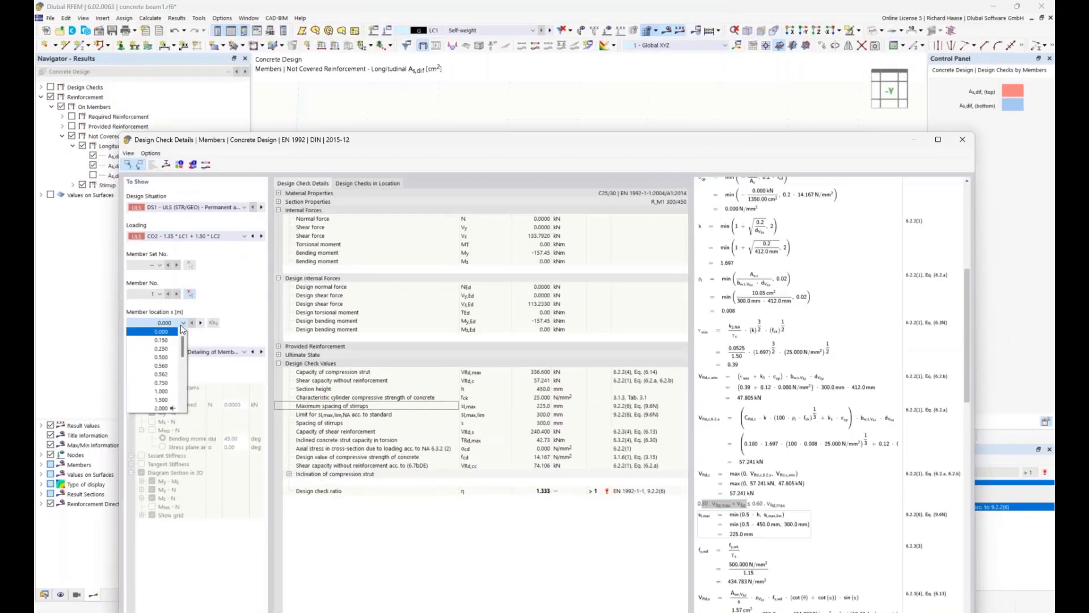
pyautogui.click(164, 392)
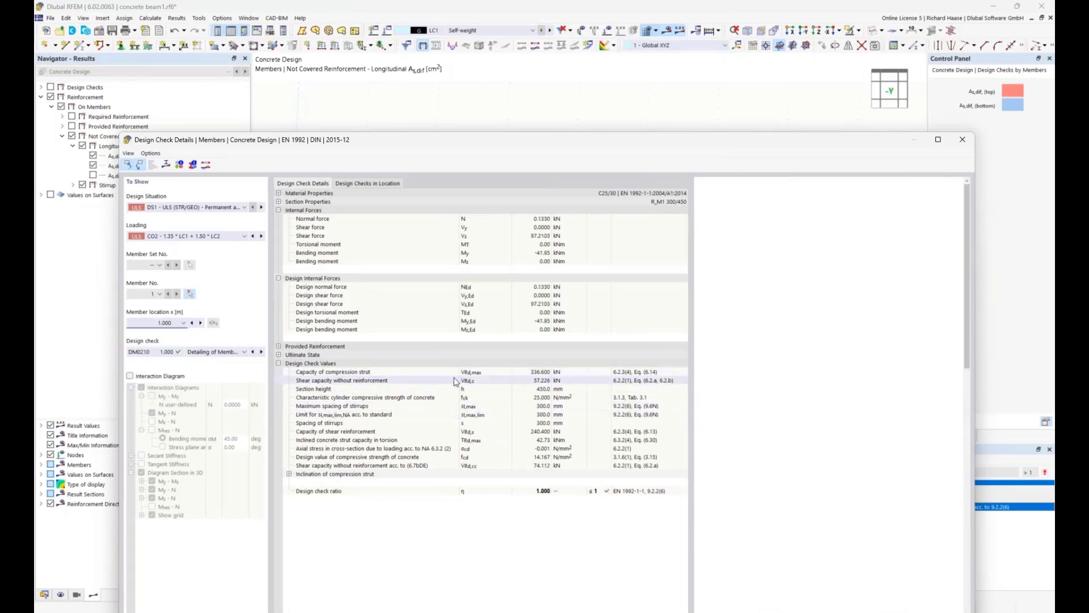
pyautogui.moveTo(580, 145); pyautogui.dragTo(609, 202)
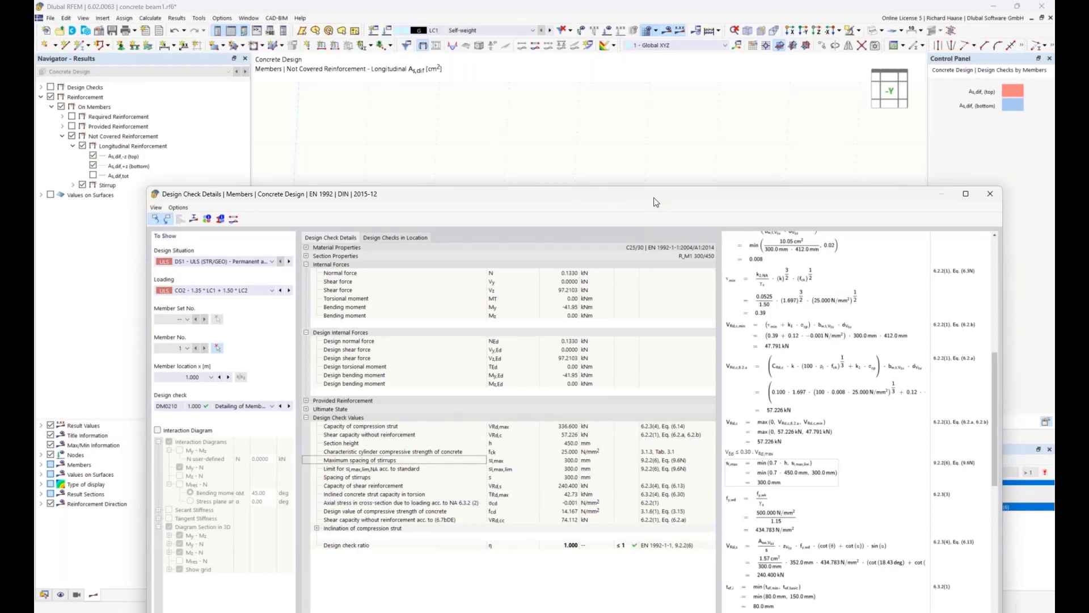
pyautogui.moveTo(652, 198)
pyautogui.mouseDown()
pyautogui.moveTo(637, 341)
pyautogui.moveTo(644, 195)
pyautogui.mouseUp()
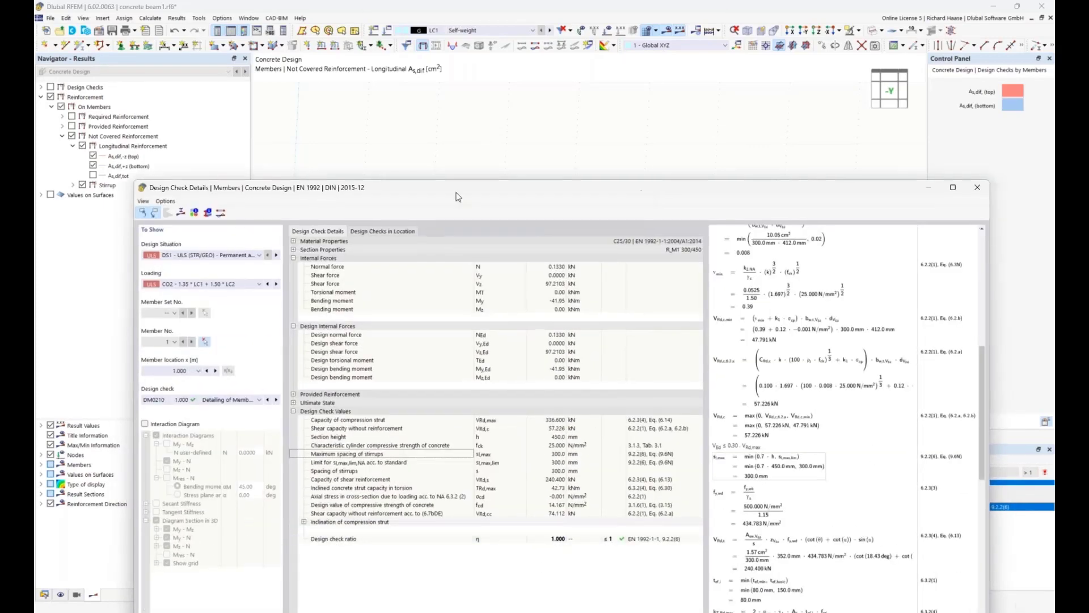
pyautogui.moveTo(458, 196); pyautogui.dragTo(511, 363)
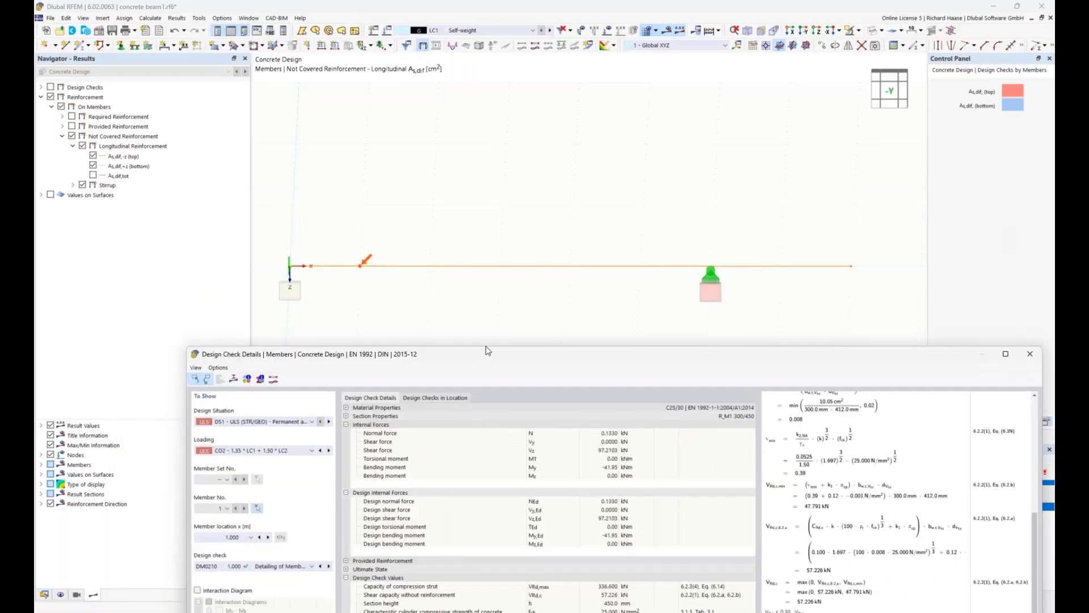
pyautogui.moveTo(488, 356); pyautogui.dragTo(469, 123)
# Return the stirrup spacing check to member location x = 0.000 m, review it and close the design check details
pyautogui.click(215, 306)
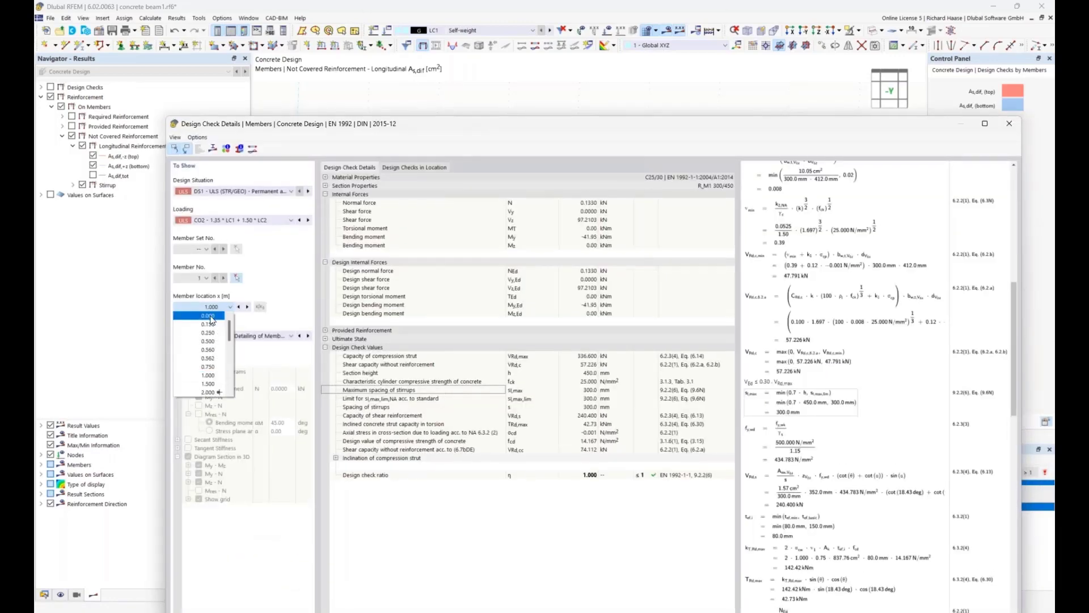
pyautogui.click(211, 317)
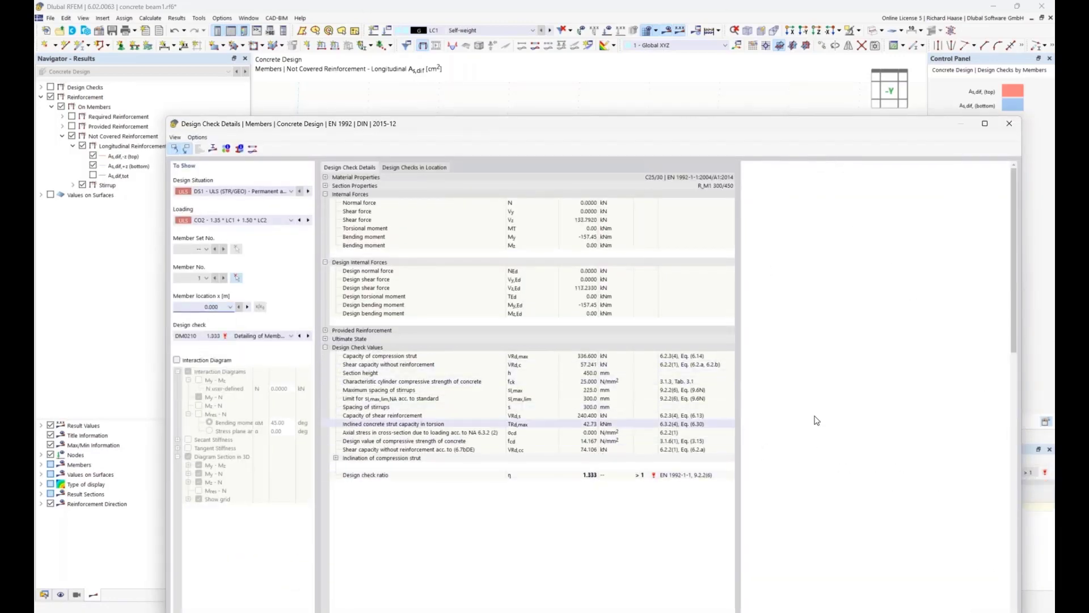
pyautogui.moveTo(762, 122); pyautogui.dragTo(705, 97)
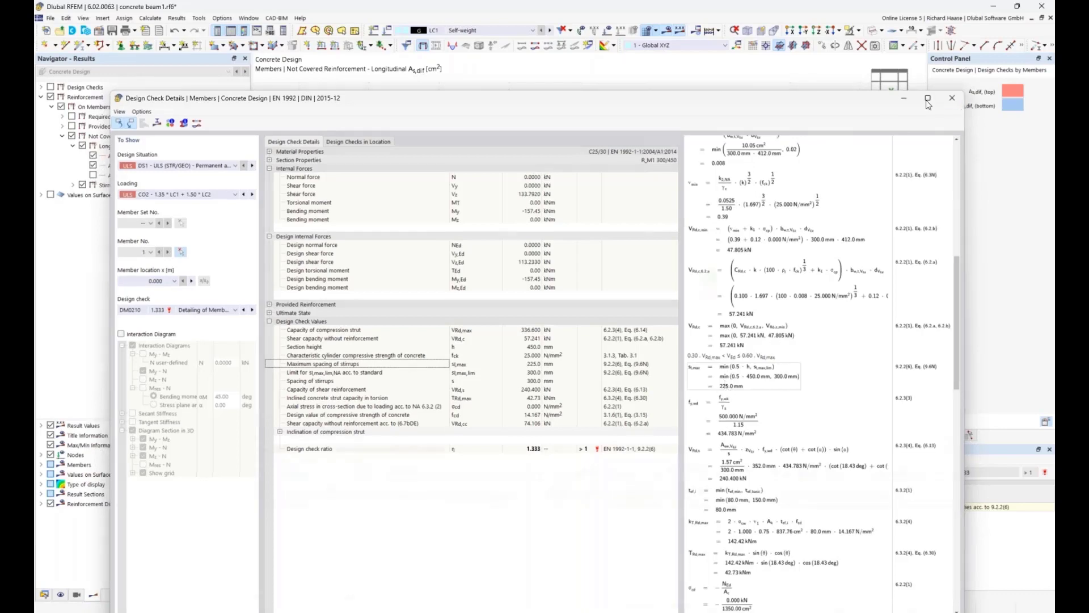
pyautogui.click(953, 98)
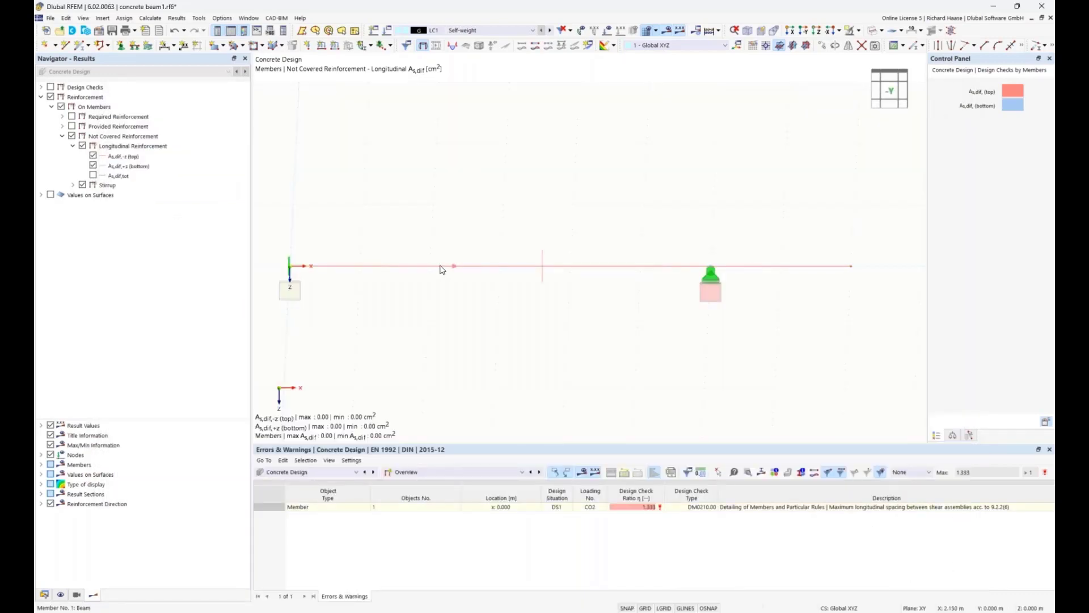
# Open the beam member's shear reinforcement and duplicate its stirrup span to divide the beam into two spans
pyautogui.doubleClick(442, 267)
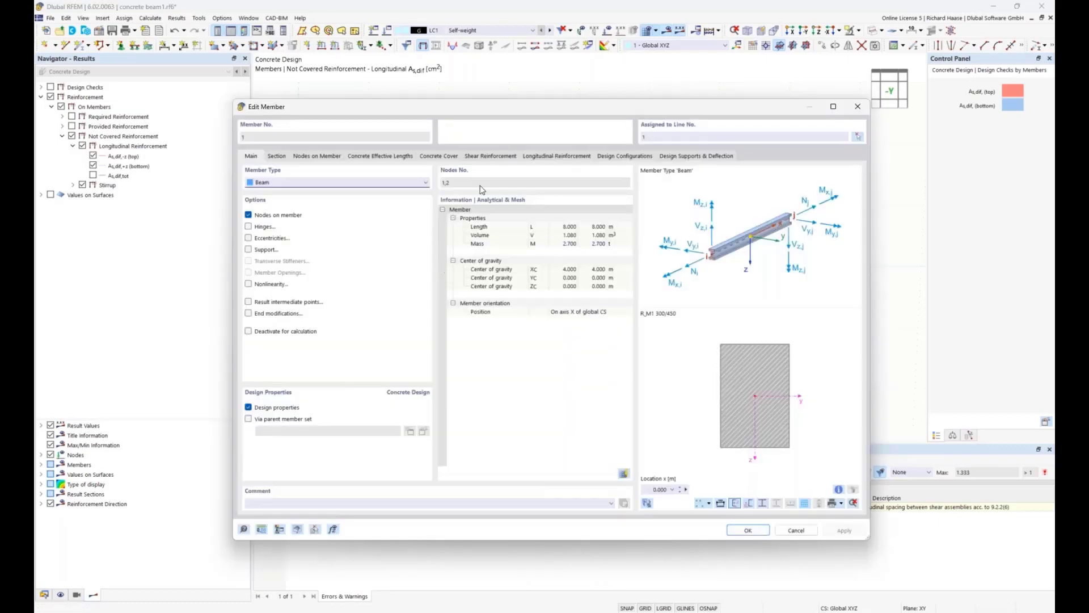
pyautogui.click(486, 157)
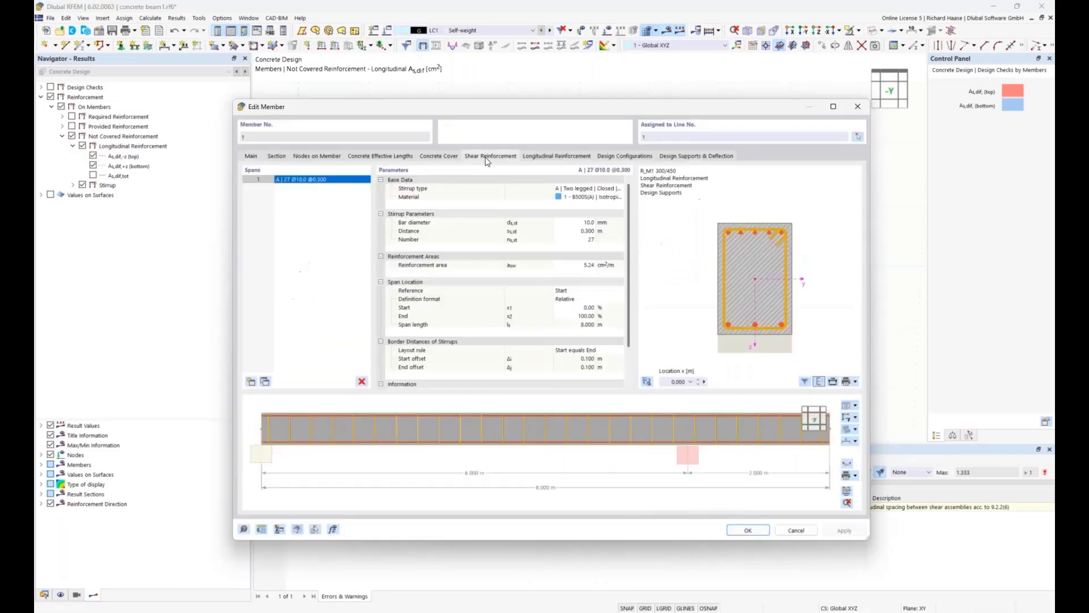
pyautogui.click(265, 382)
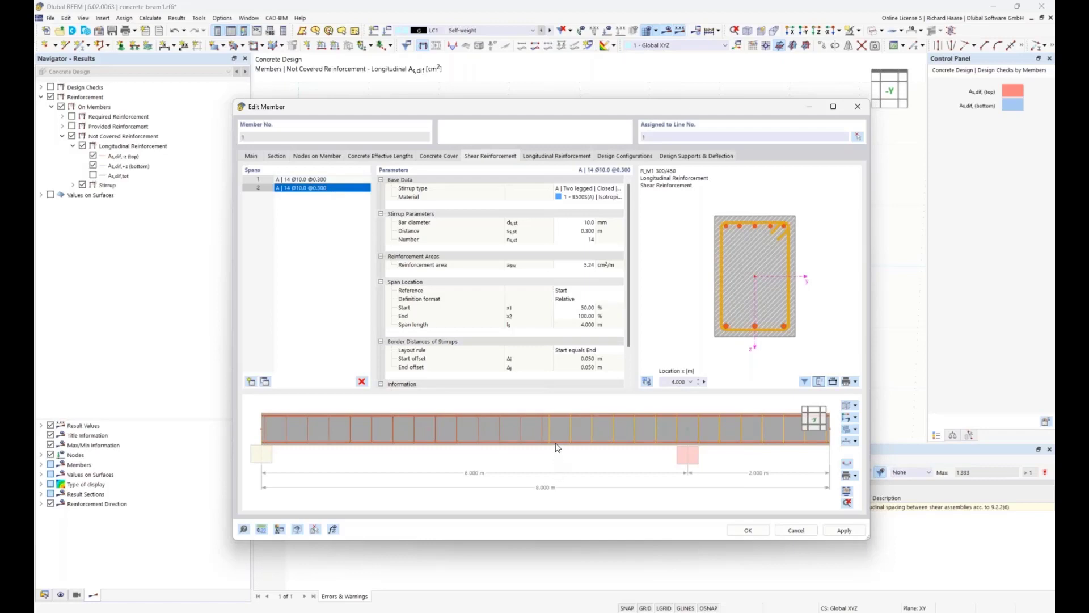
pyautogui.click(334, 179)
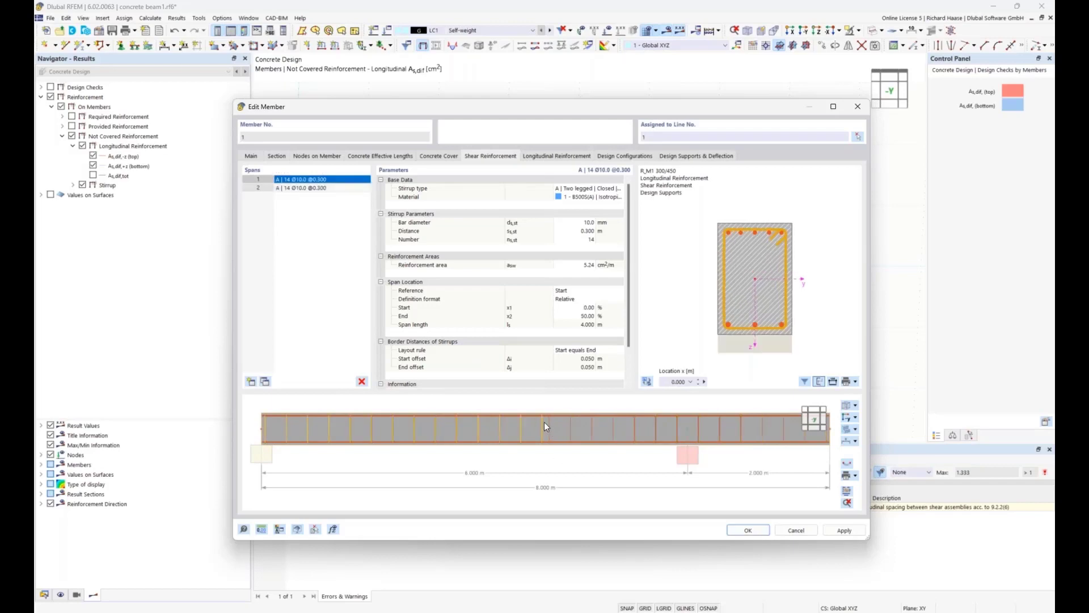
pyautogui.click(334, 187)
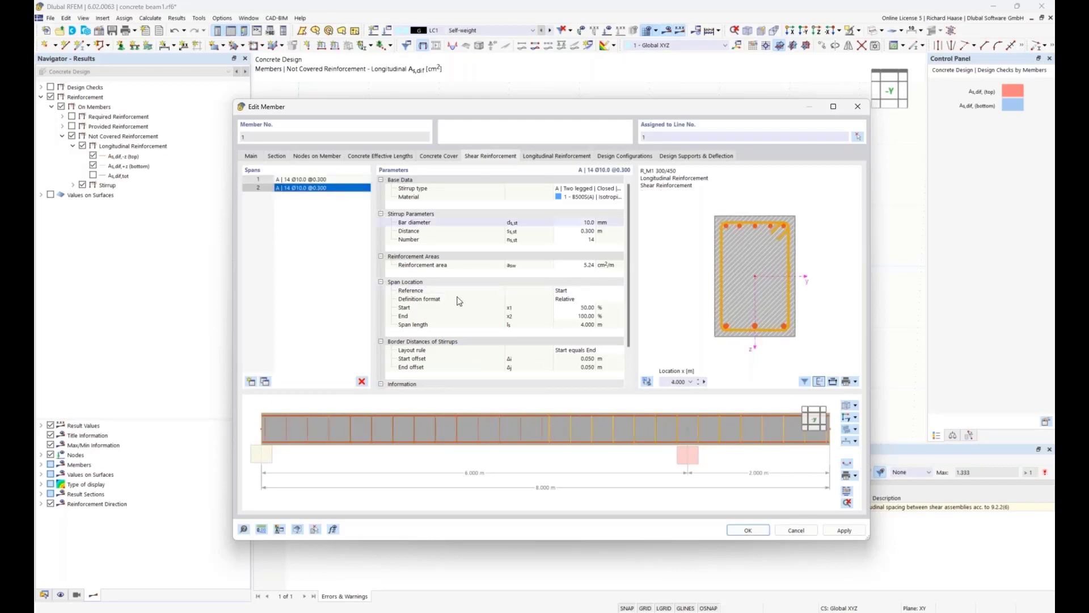
# Switch the first stirrup span's location to the Absolute definition format and set its end to 1.5 m
pyautogui.click(335, 180)
pyautogui.moveTo(453, 107); pyautogui.dragTo(486, 347)
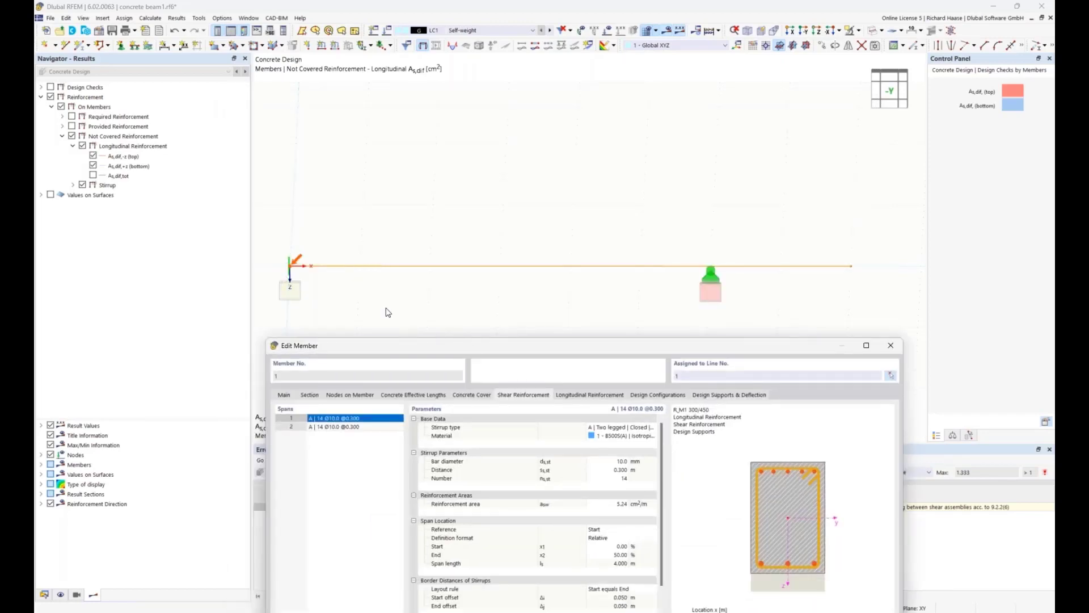
pyautogui.moveTo(471, 345); pyautogui.dragTo(454, 167)
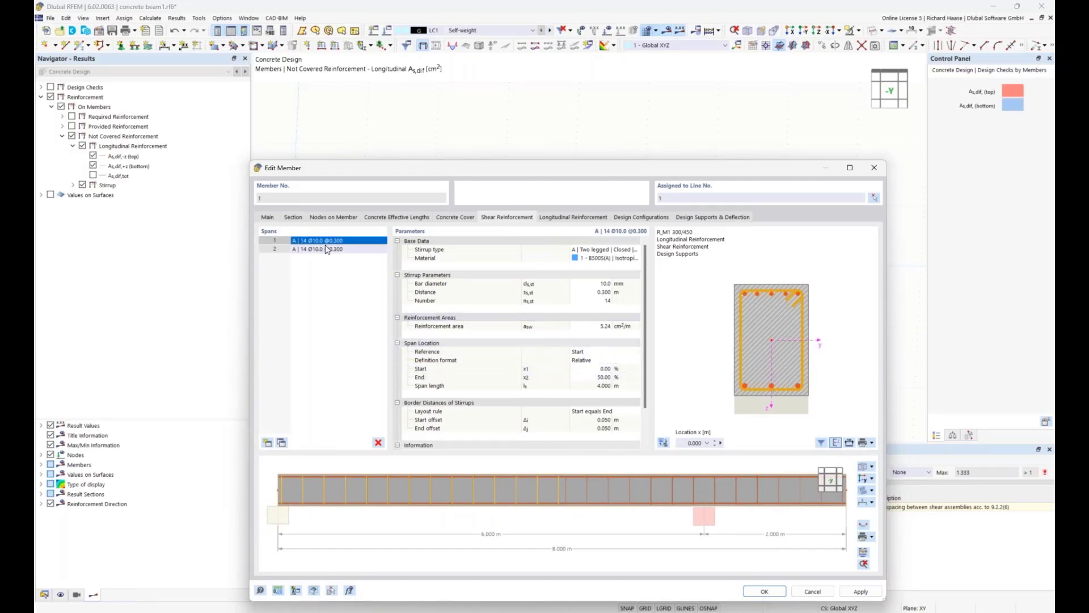
pyautogui.scroll(-1, 623, 351)
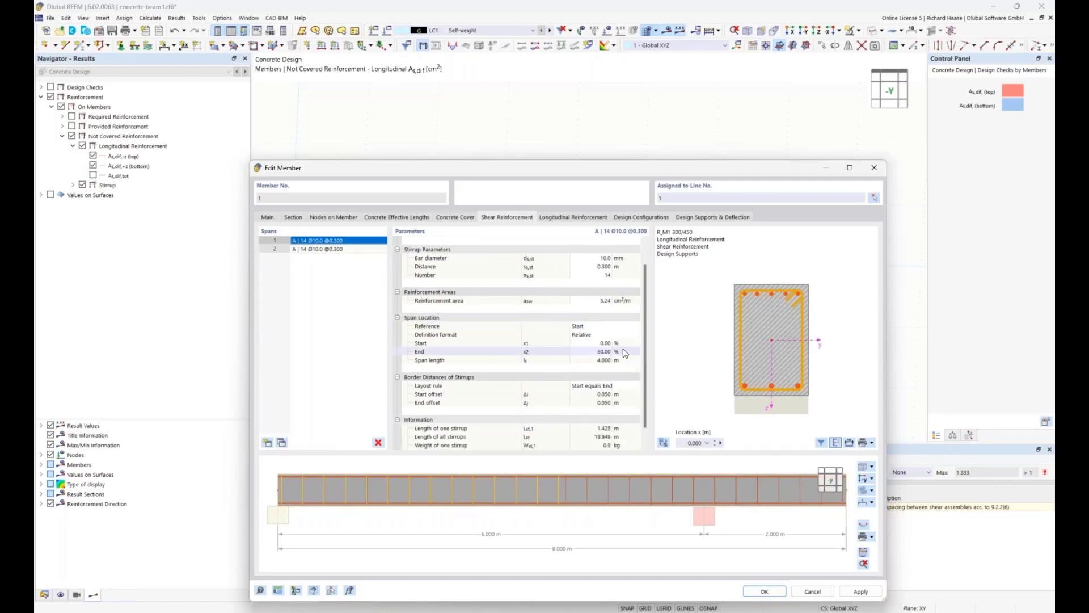
pyautogui.scroll(-1, 623, 353)
pyautogui.scroll(1, 622, 348)
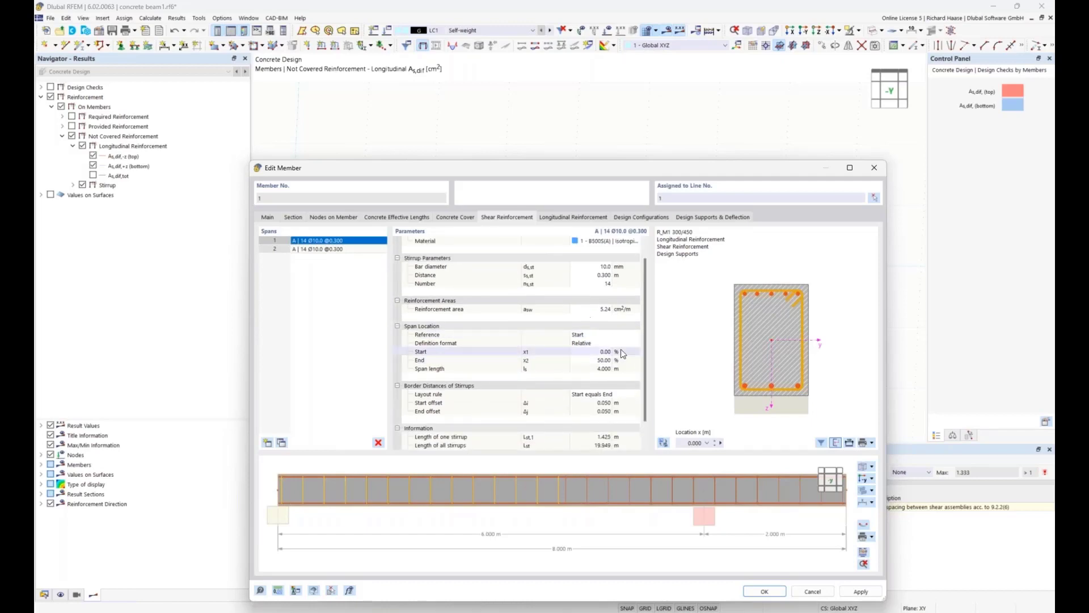
pyautogui.click(585, 343)
pyautogui.click(586, 343)
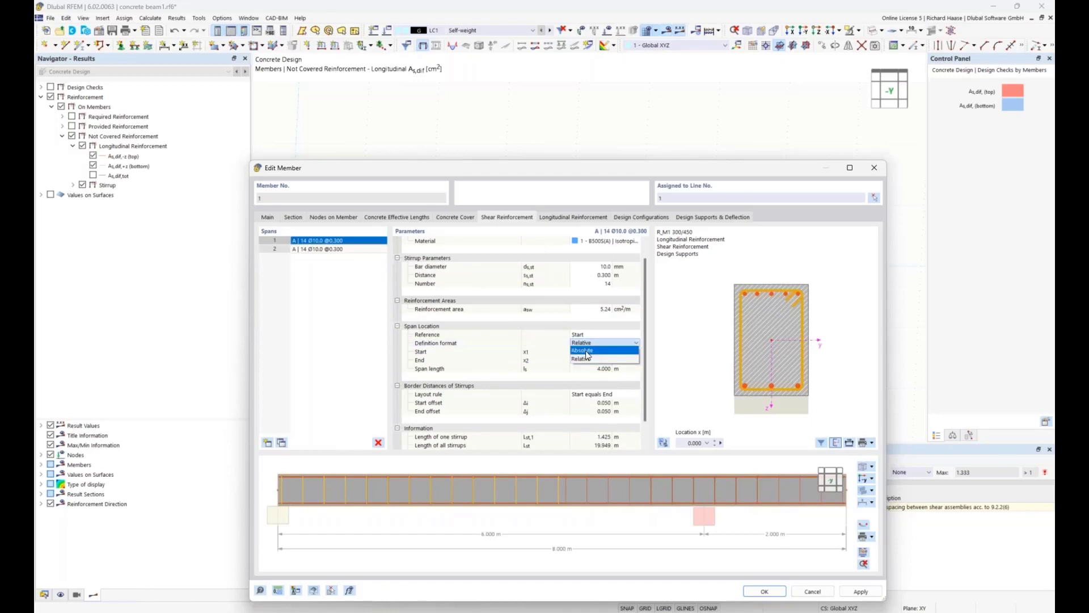
pyautogui.click(588, 355)
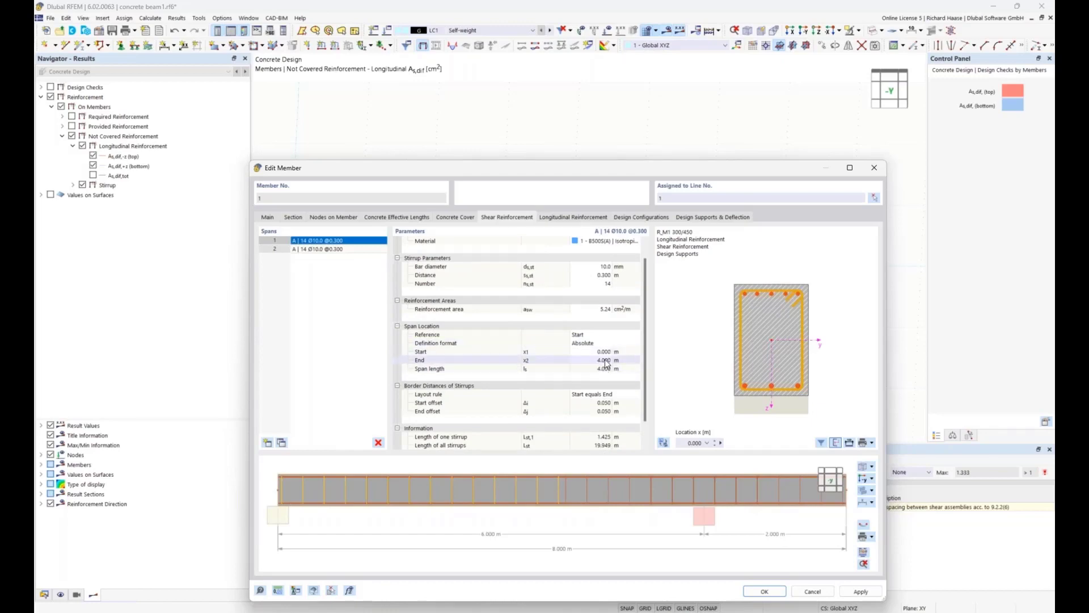
pyautogui.click(605, 360)
pyautogui.write('1')
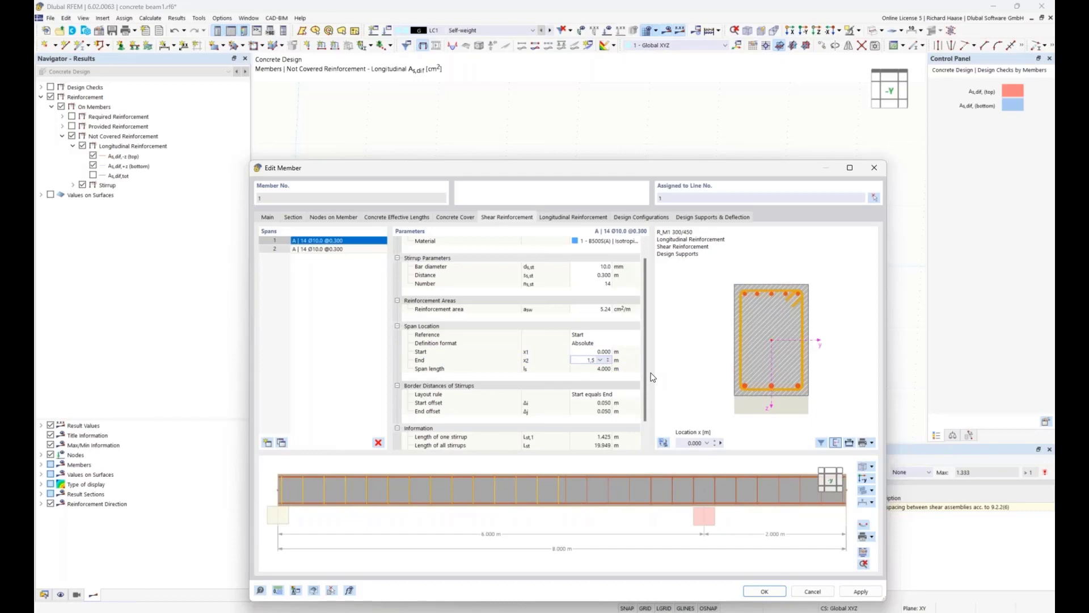
pyautogui.write('.5')
pyautogui.press('Return')
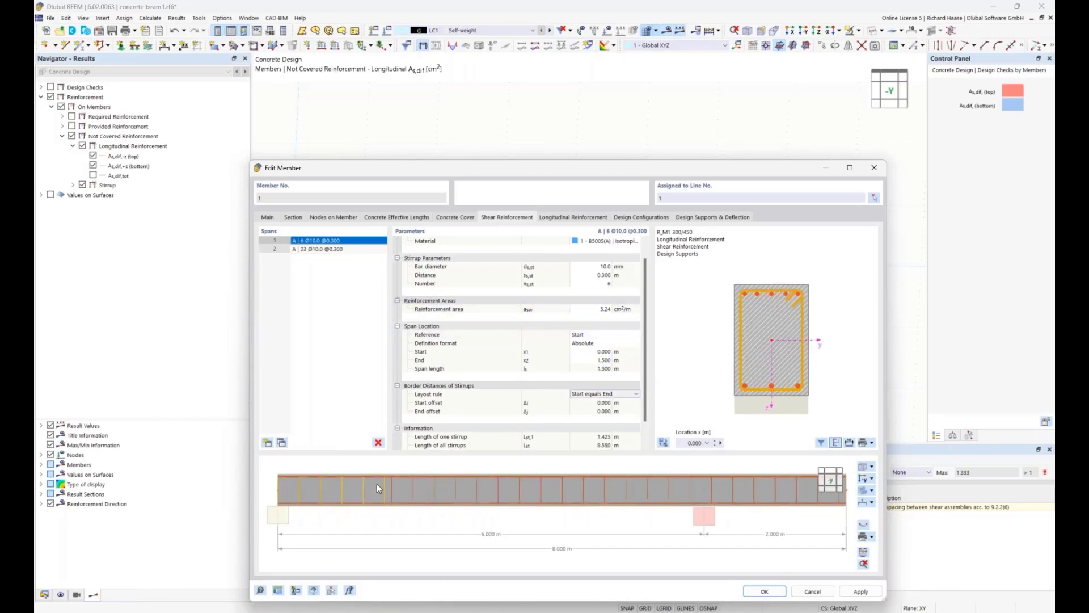
# Set the stirrup distance in the first span to 0.225 m and accept the member changes
pyautogui.click(347, 248)
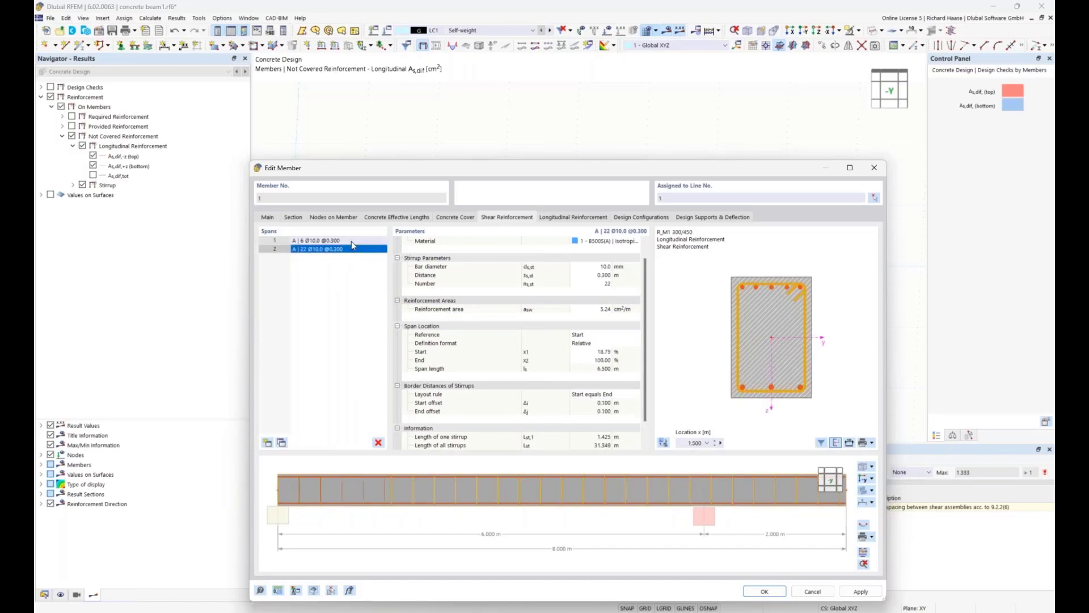
pyautogui.click(352, 240)
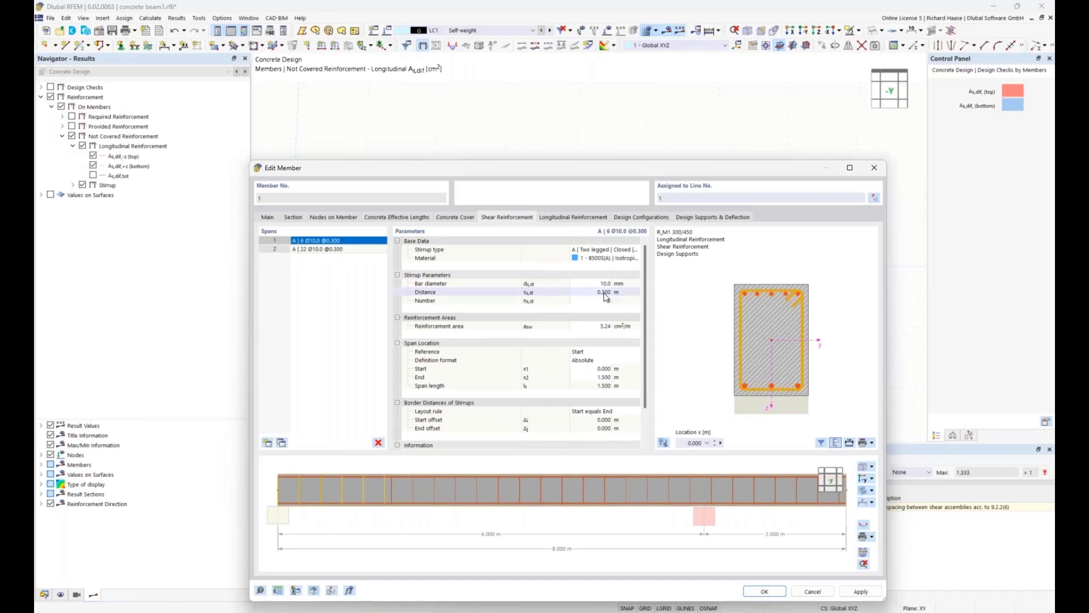
pyautogui.click(606, 294)
pyautogui.press('BackSpace')
pyautogui.write('.225')
pyautogui.press('Return')
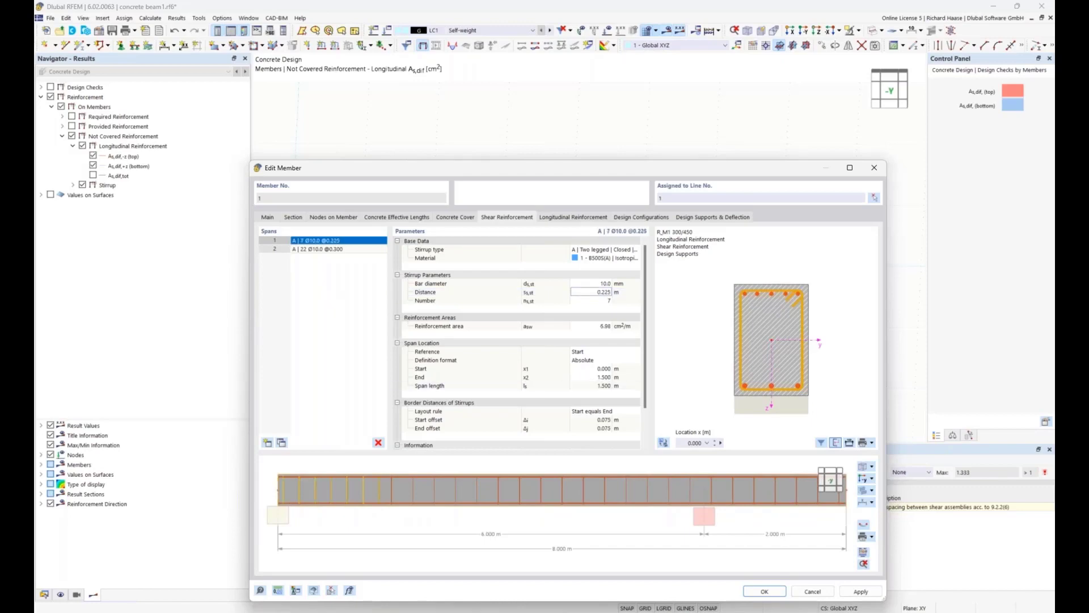
pyautogui.click(765, 591)
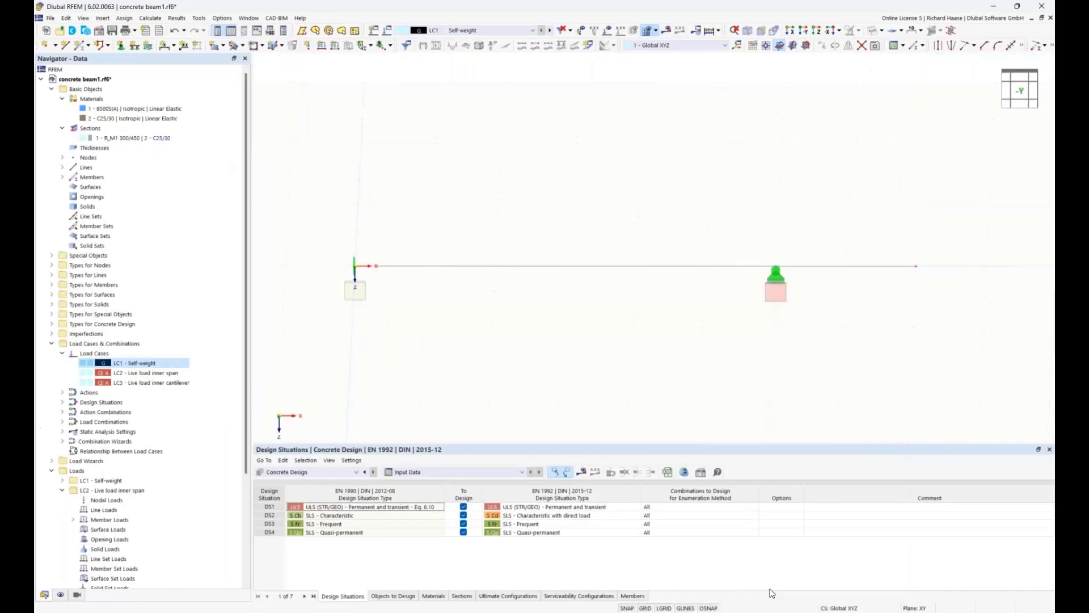
# Recalculate the concrete design, enlarge the results table and review the beam's design ratios for every ULS and SLS design situation
pyautogui.click(583, 475)
pyautogui.click(588, 357)
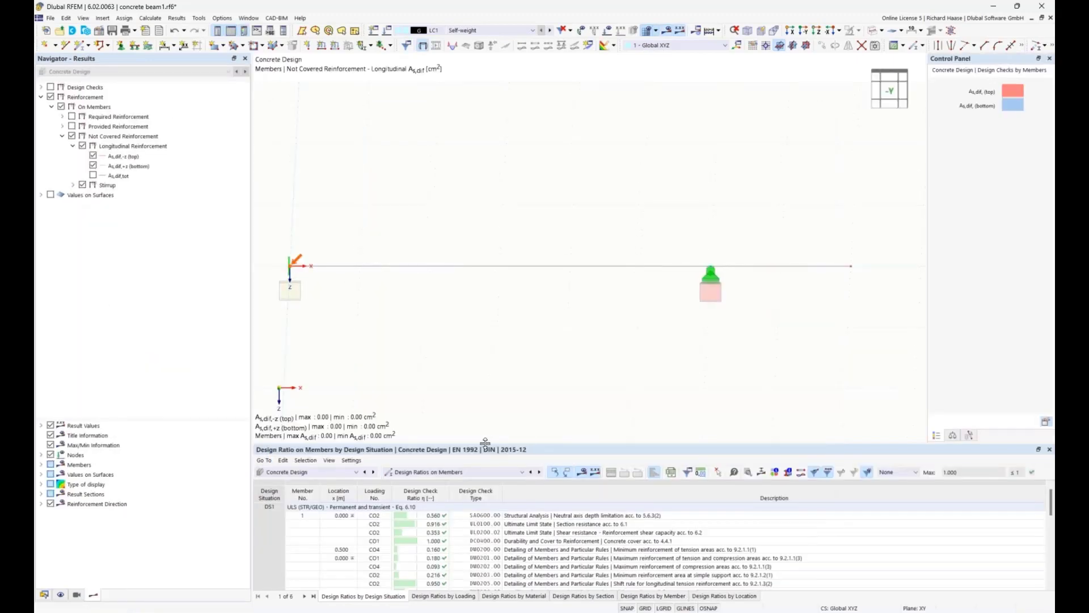
pyautogui.moveTo(486, 445); pyautogui.dragTo(487, 352)
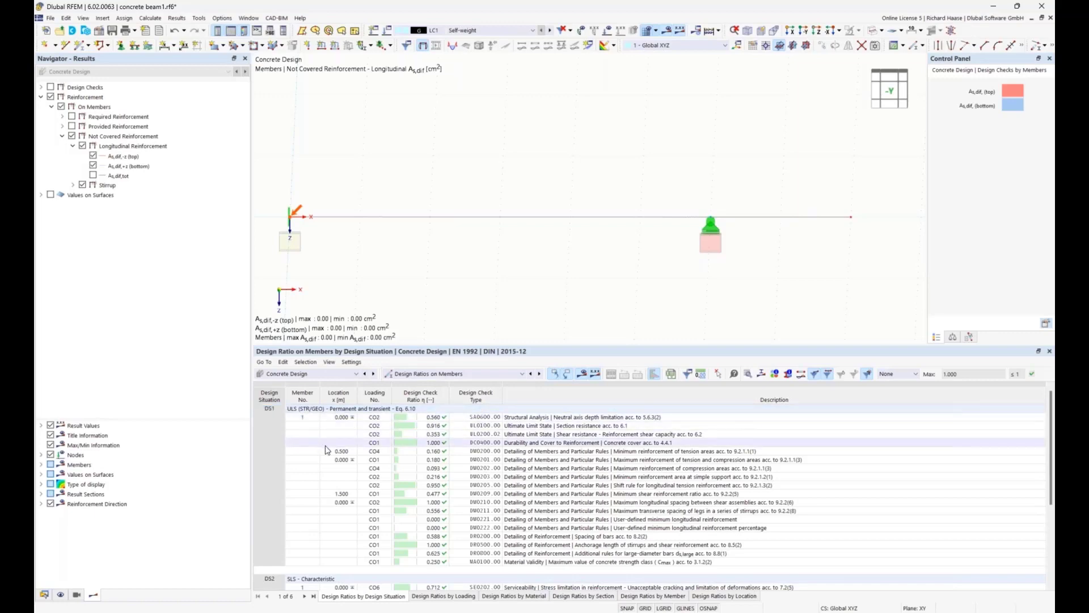
pyautogui.scroll(-3, 327, 450)
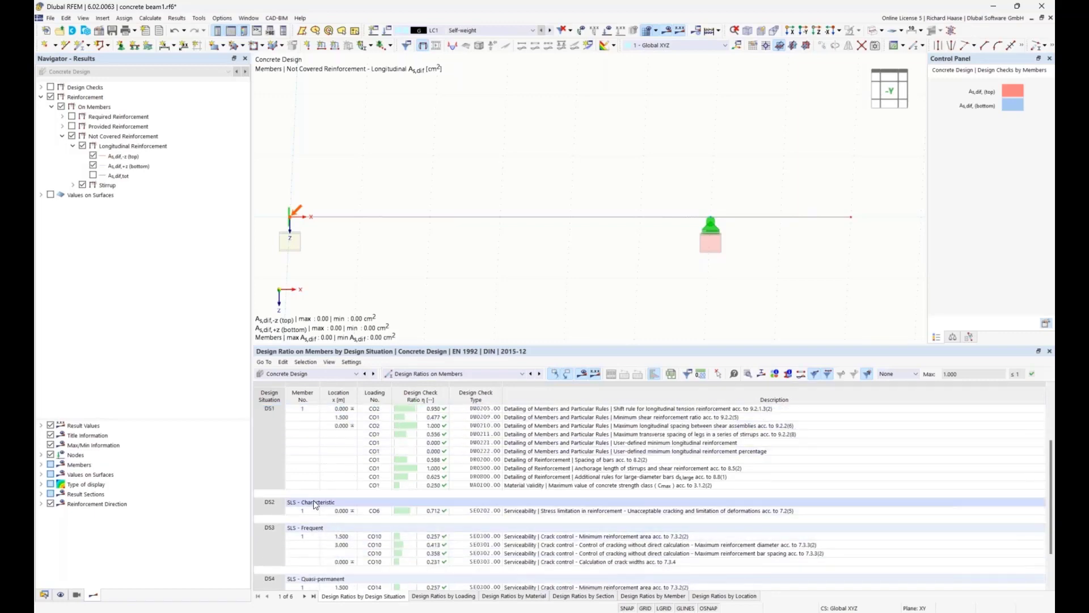
pyautogui.scroll(-1, 321, 533)
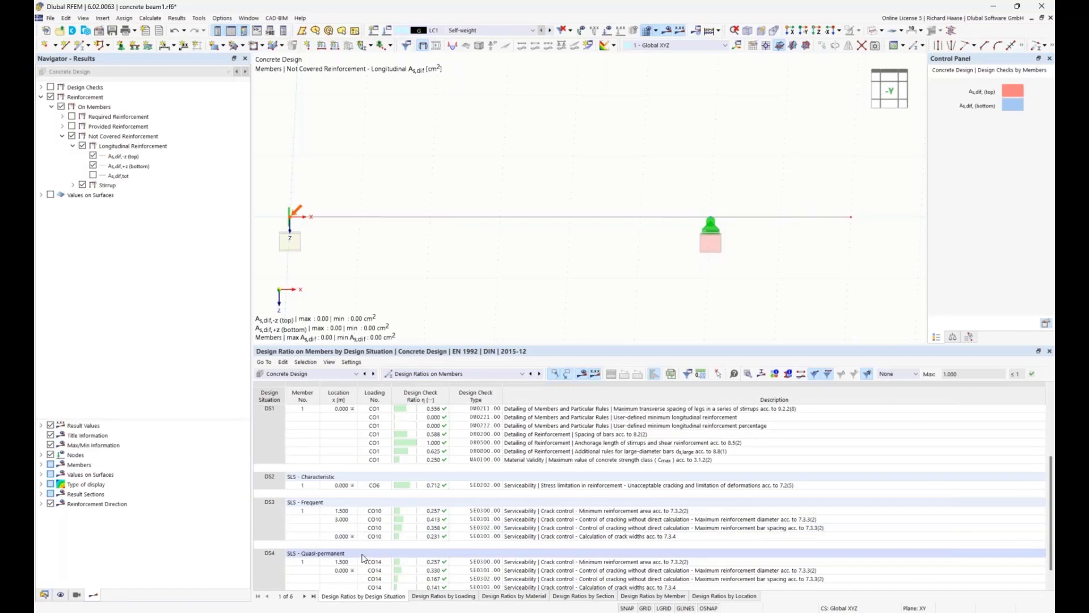
pyautogui.scroll(-1, 602, 469)
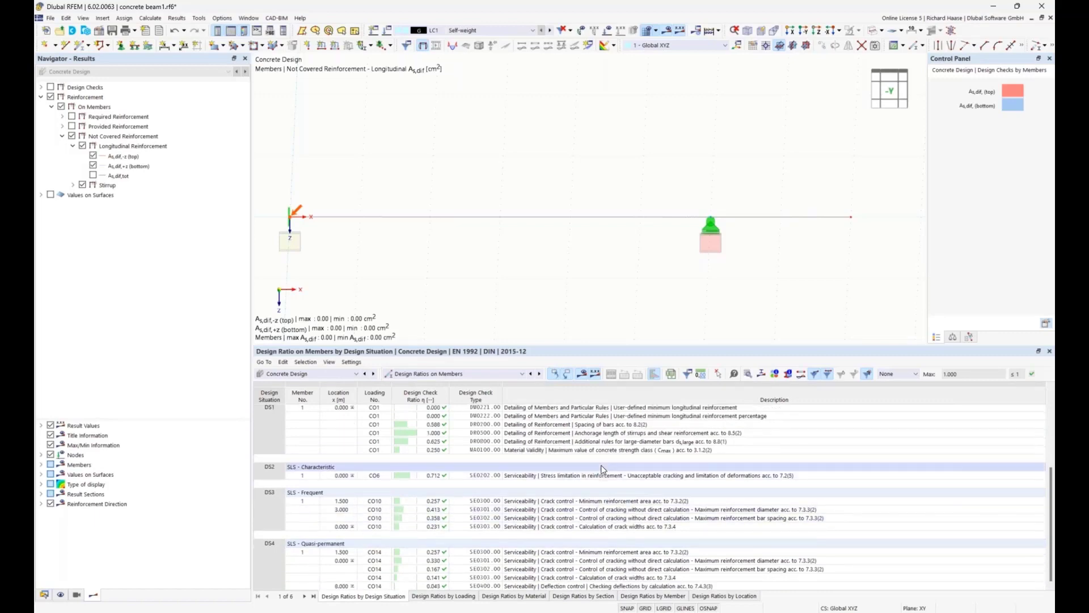
pyautogui.scroll(1, 548, 468)
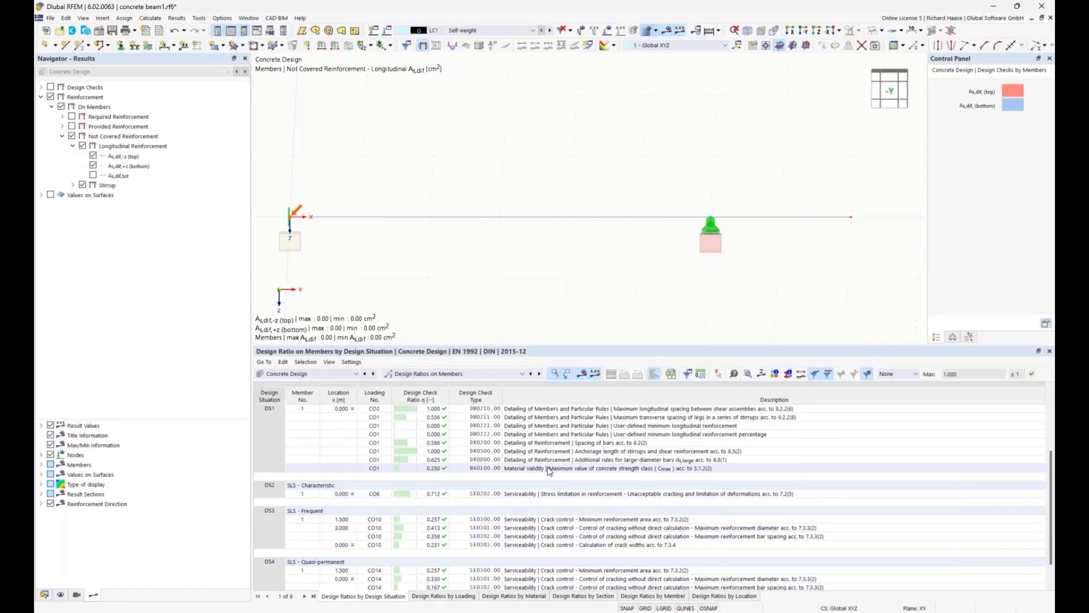
# Open the design check details for maximum reinforcement of compression areas acc. to 9.2.1.1(3) and examine the list of available checks
pyautogui.scroll(3, 549, 470)
pyautogui.click(560, 452)
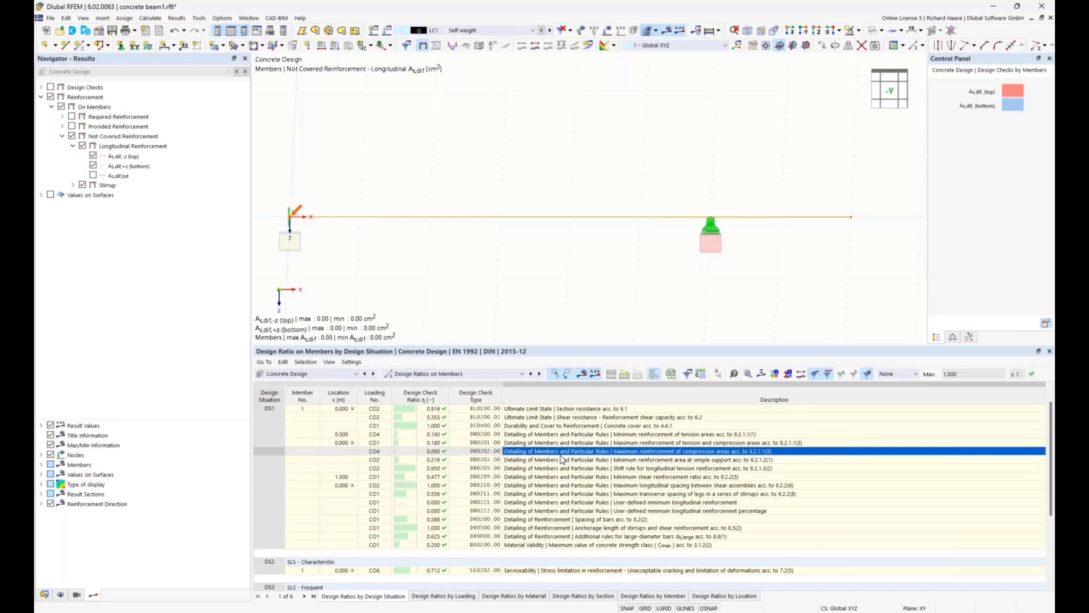
pyautogui.doubleClick(560, 456)
pyautogui.moveTo(480, 103); pyautogui.dragTo(486, 56)
pyautogui.click(194, 264)
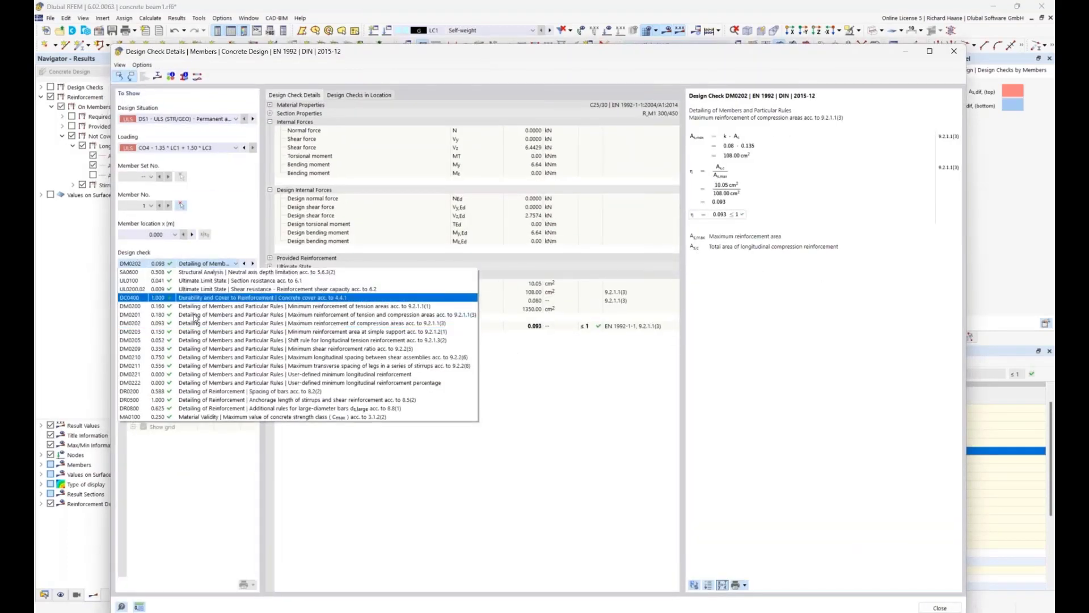
pyautogui.click(195, 323)
# Examine the member locations, loadings and design situations selectable for the DM0202 check and close the design check details
pyautogui.click(173, 234)
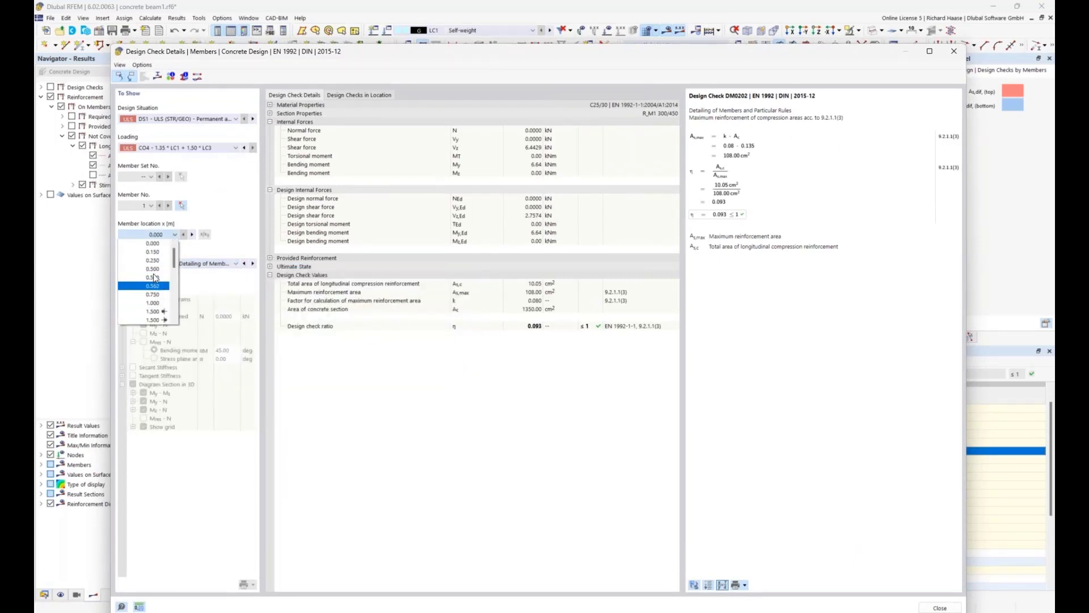
pyautogui.click(214, 205)
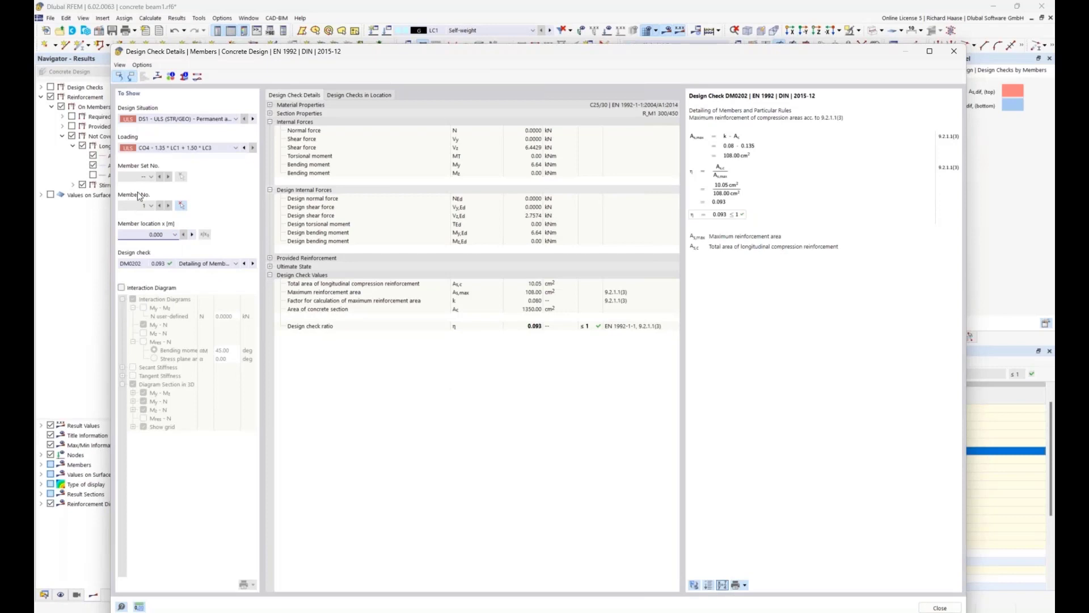
pyautogui.click(171, 149)
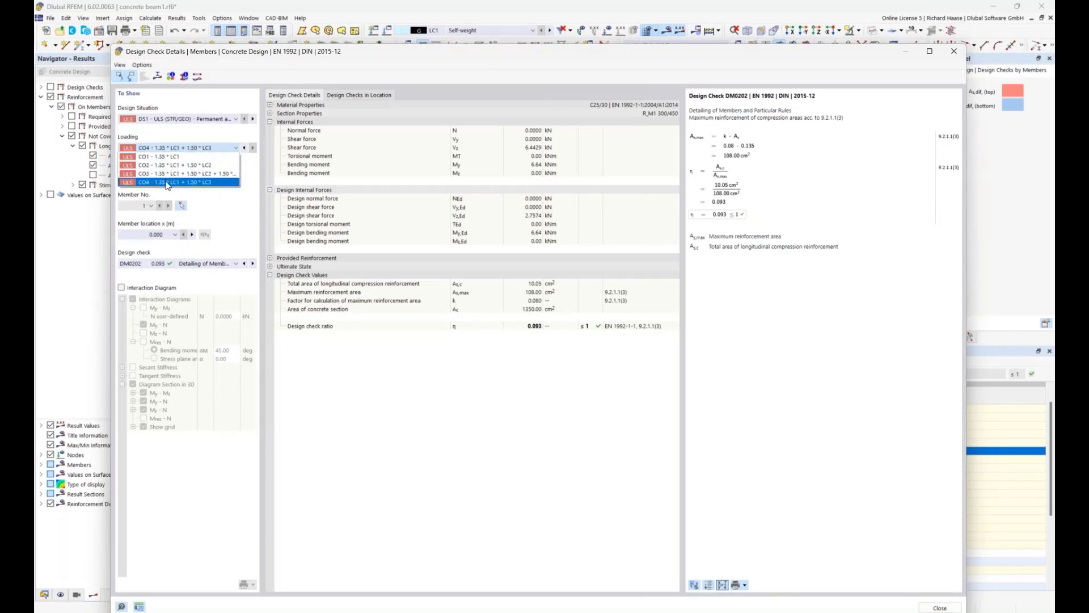
pyautogui.click(177, 148)
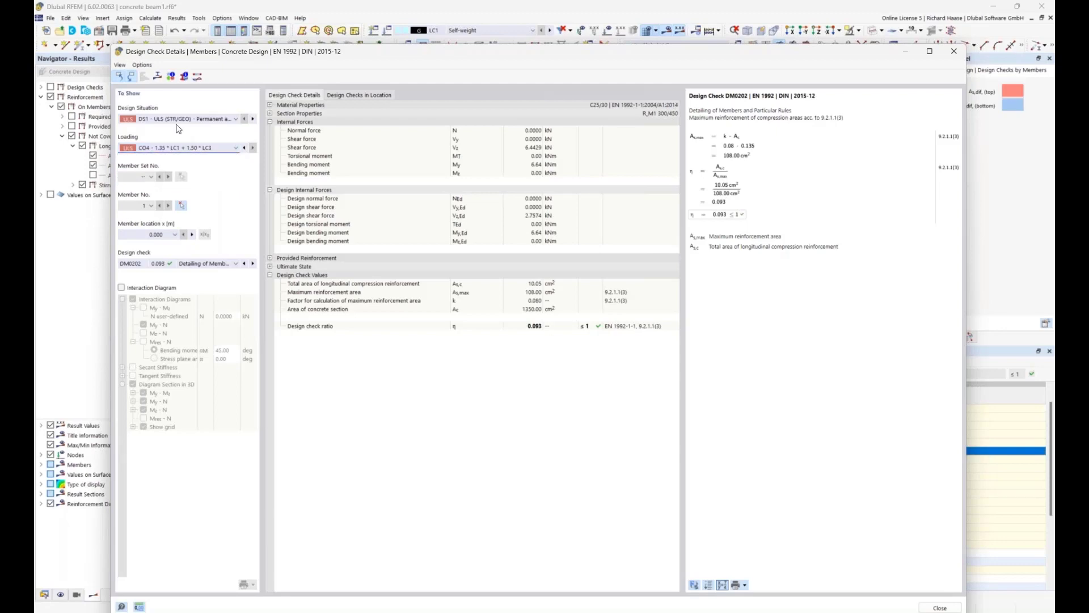
pyautogui.click(176, 120)
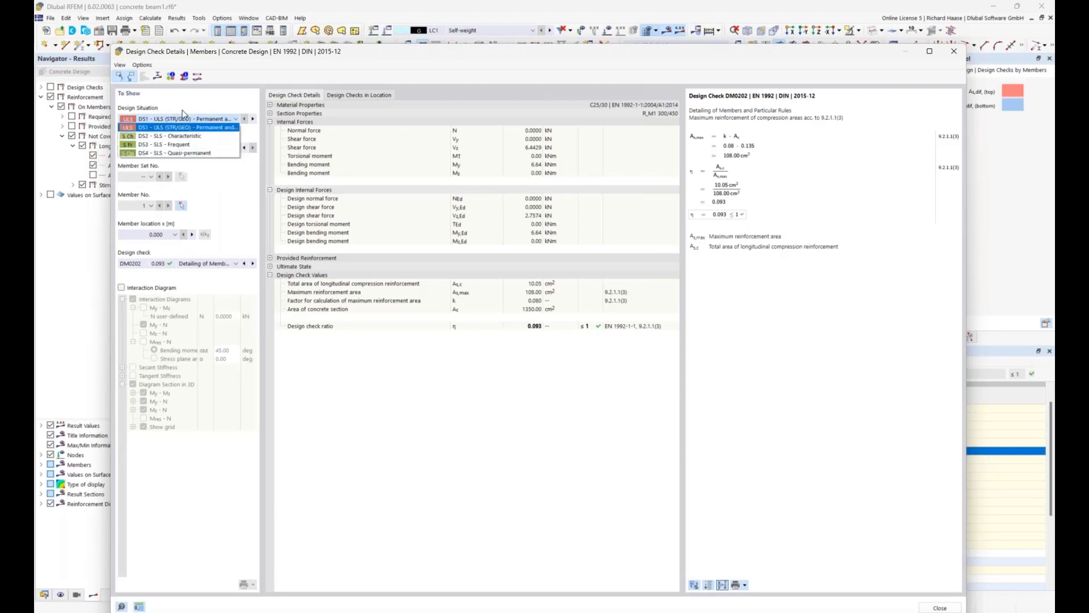
pyautogui.click(189, 109)
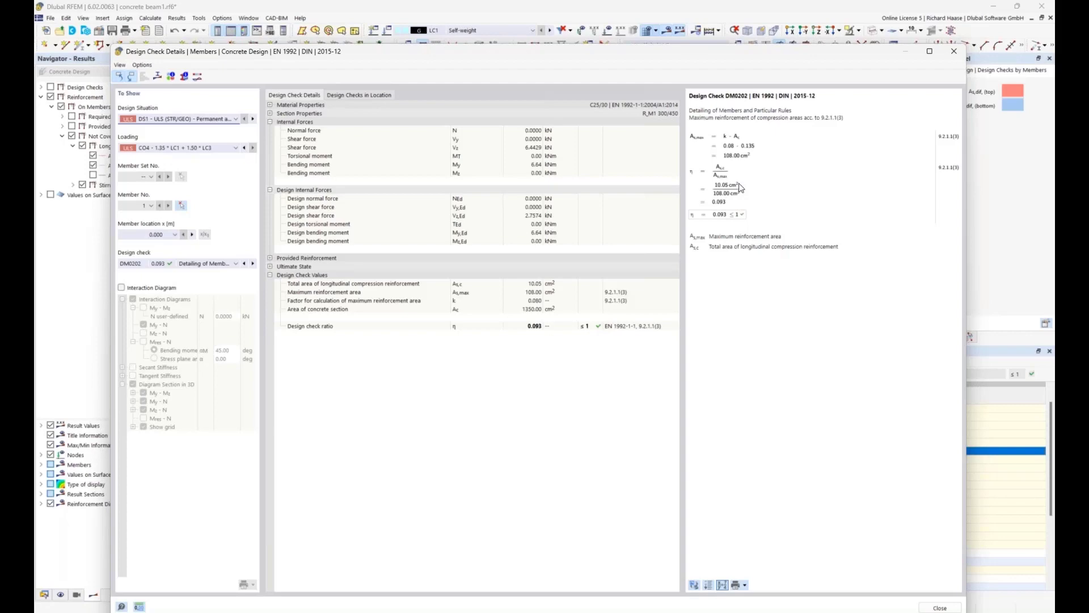
pyautogui.moveTo(727, 53); pyautogui.dragTo(697, 43)
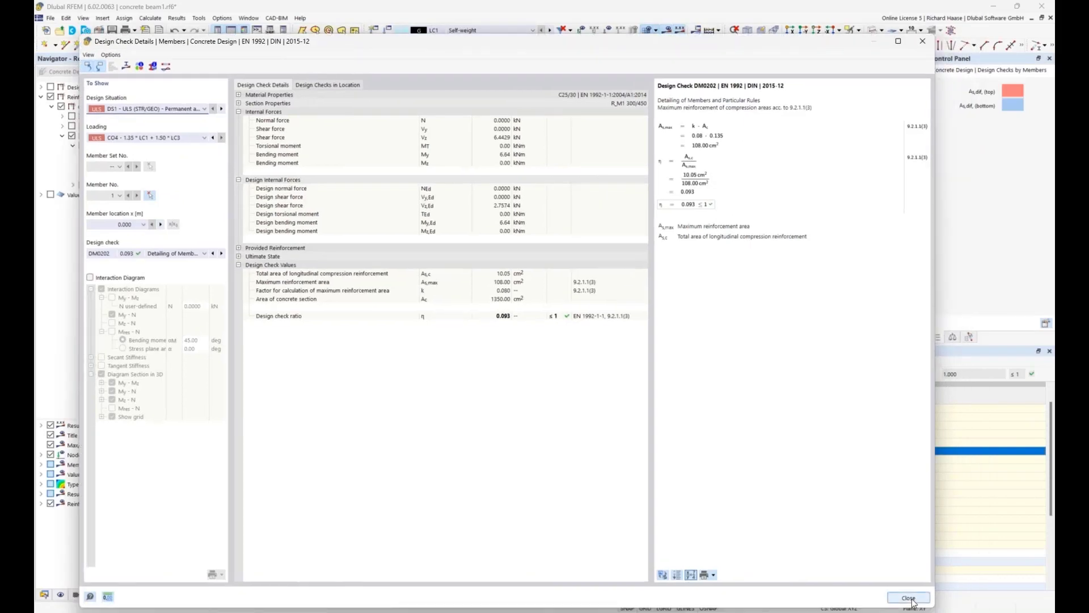
pyautogui.click(908, 597)
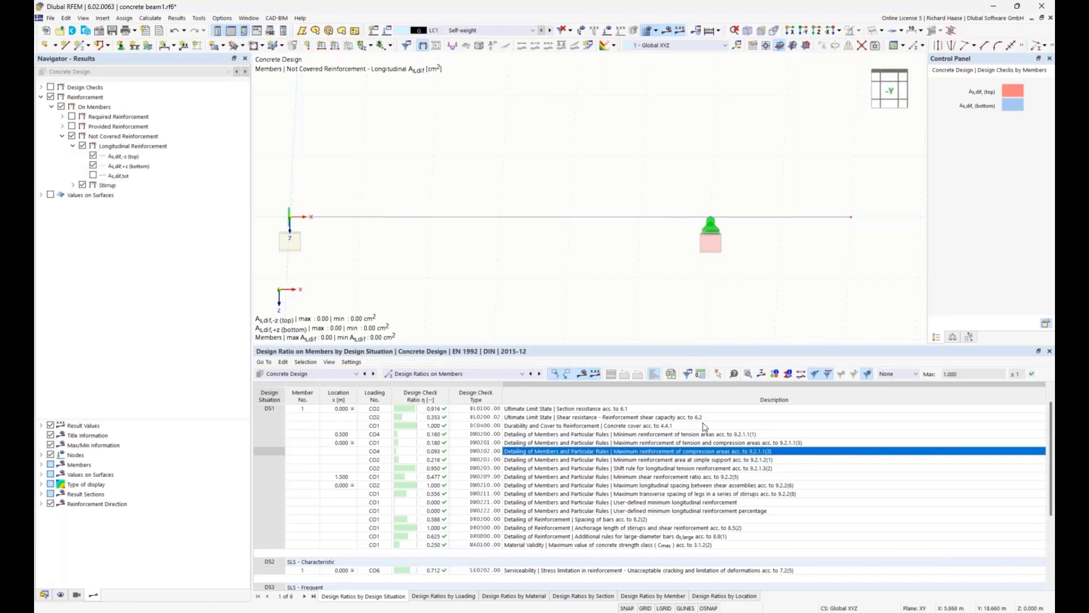
# Switch to StB-Schulung EN.pdf, read the Reinforced Concrete Slab slide in full screen and return to RFEM
pyautogui.moveTo(475, 612)
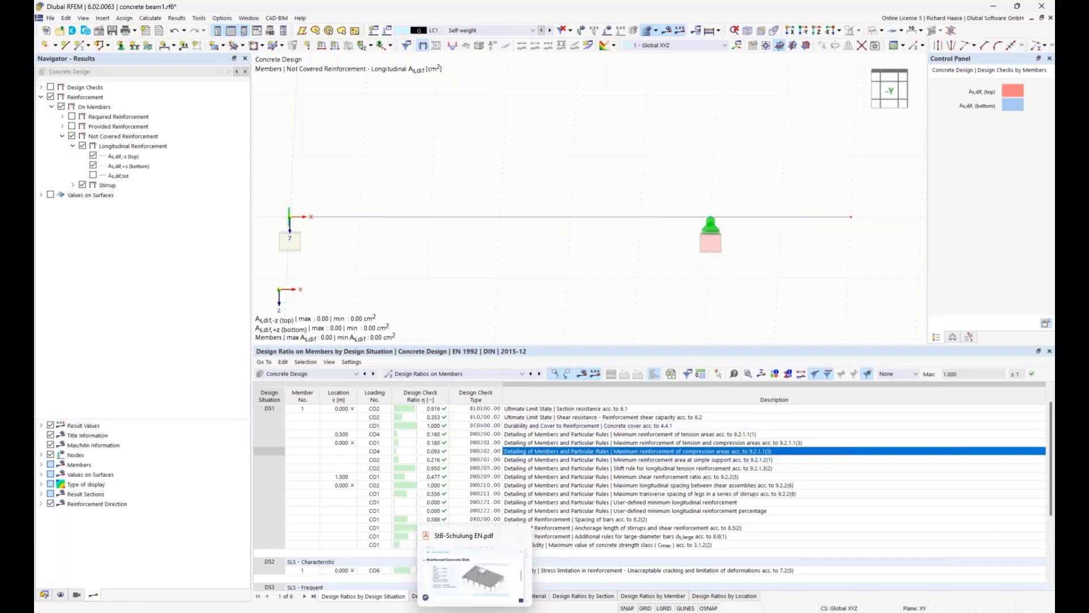
pyautogui.click(471, 565)
pyautogui.hotkey('ctrl', 'l')
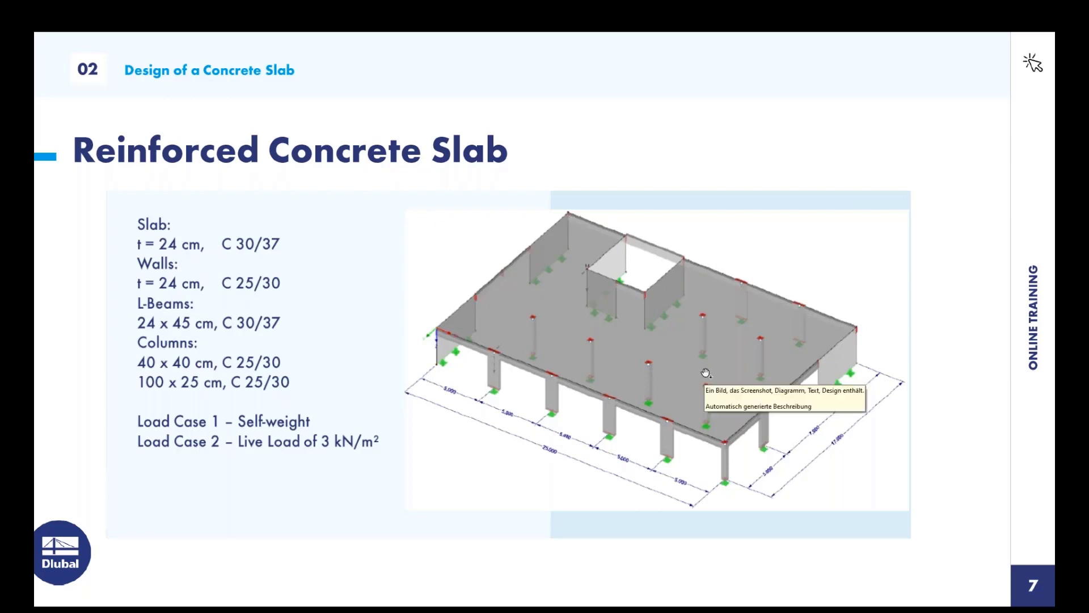
pyautogui.press('Escape')
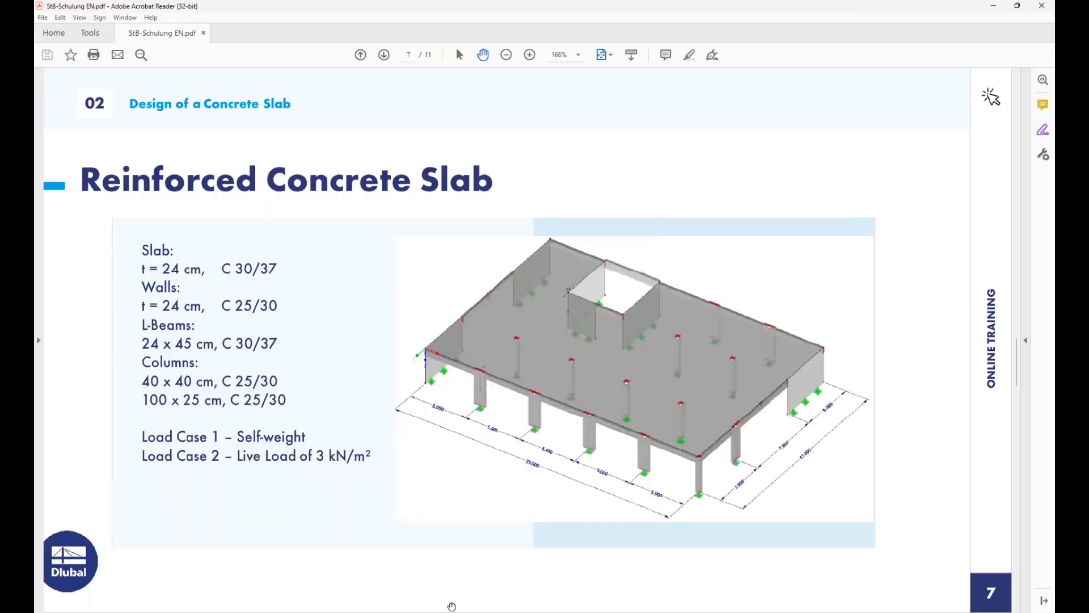
pyautogui.hotkey('alt', 'Tab')
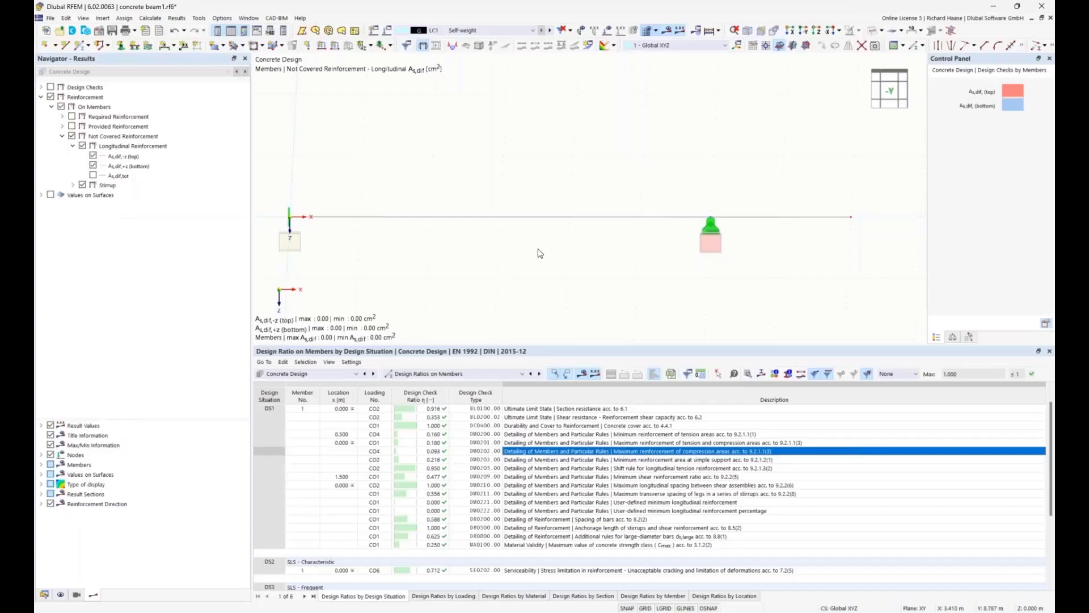
# Collapse the beam model in the data navigator and open the model "concrete slab - without results" from the Schulung folder
pyautogui.click(44, 594)
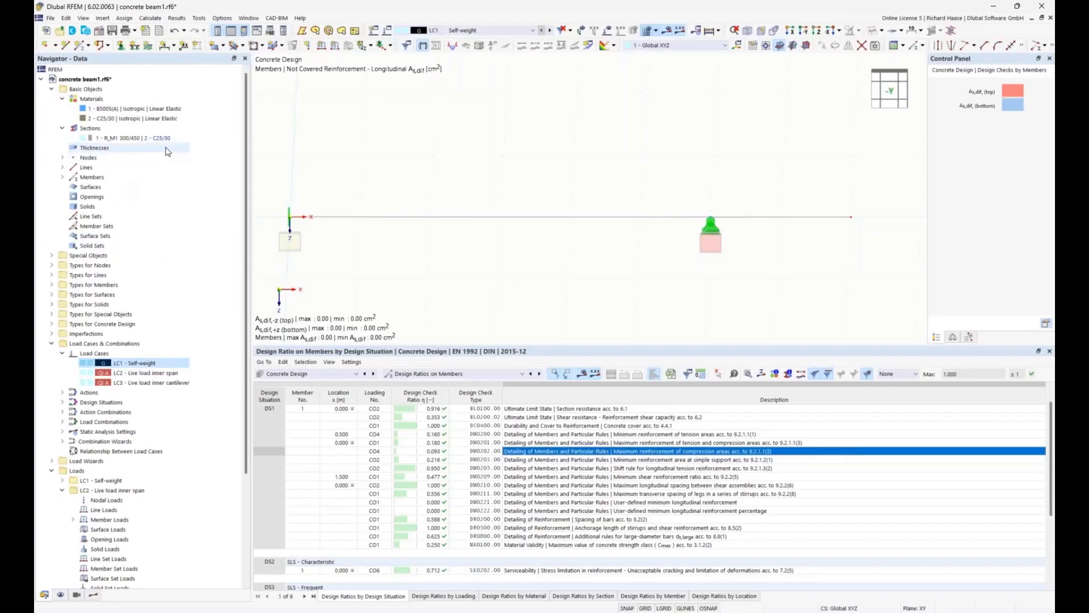
pyautogui.click(41, 79)
pyautogui.click(59, 30)
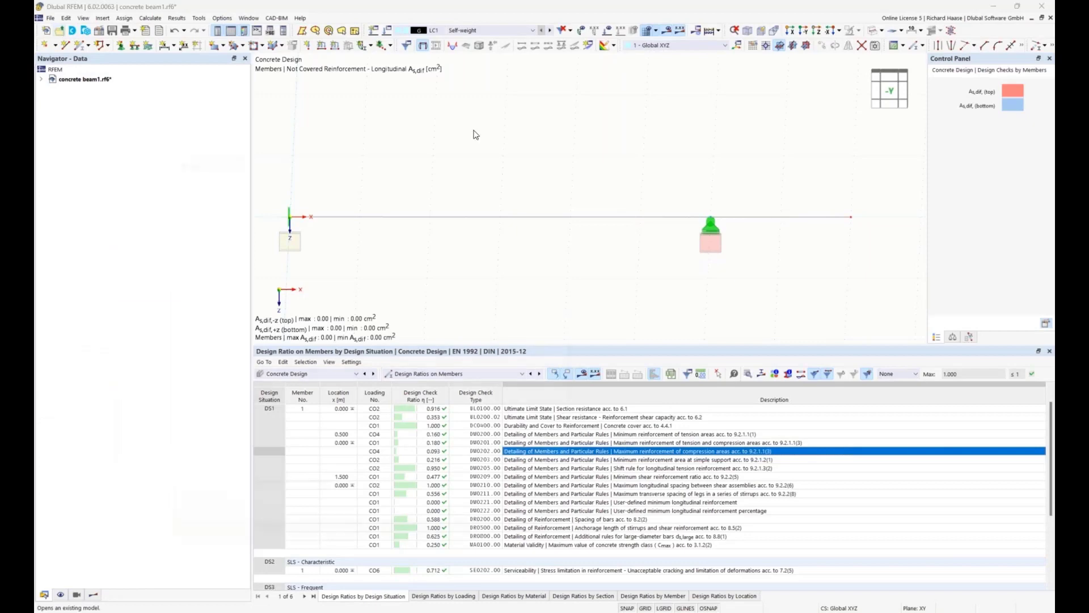
pyautogui.click(321, 268)
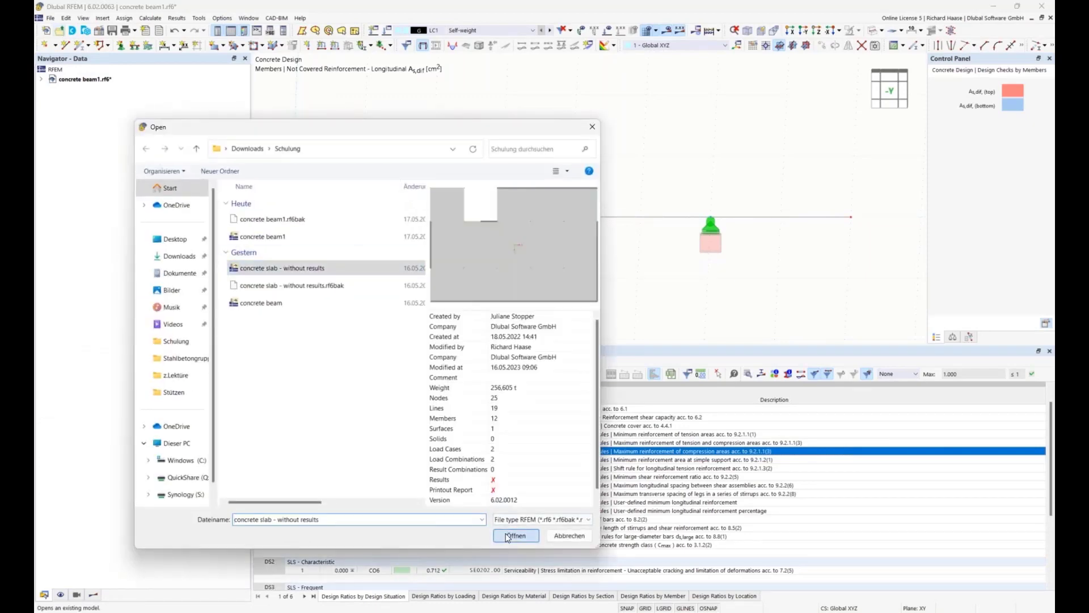
pyautogui.click(514, 536)
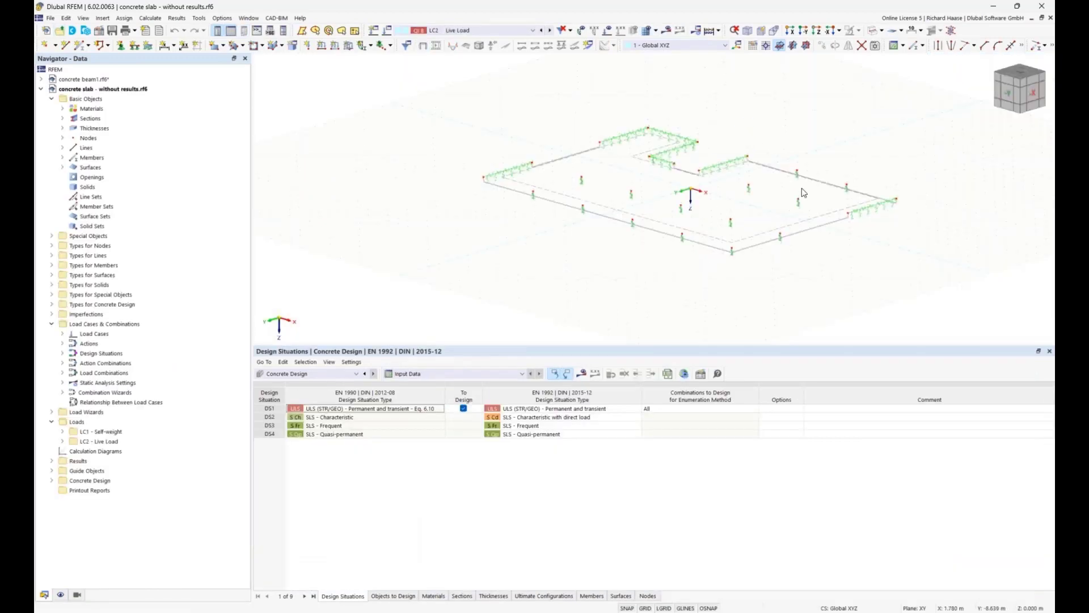
# Examine the fictitious wall stiffness settings of the line support beside the slab recess and close its dialogs
pyautogui.scroll(5, 765, 195)
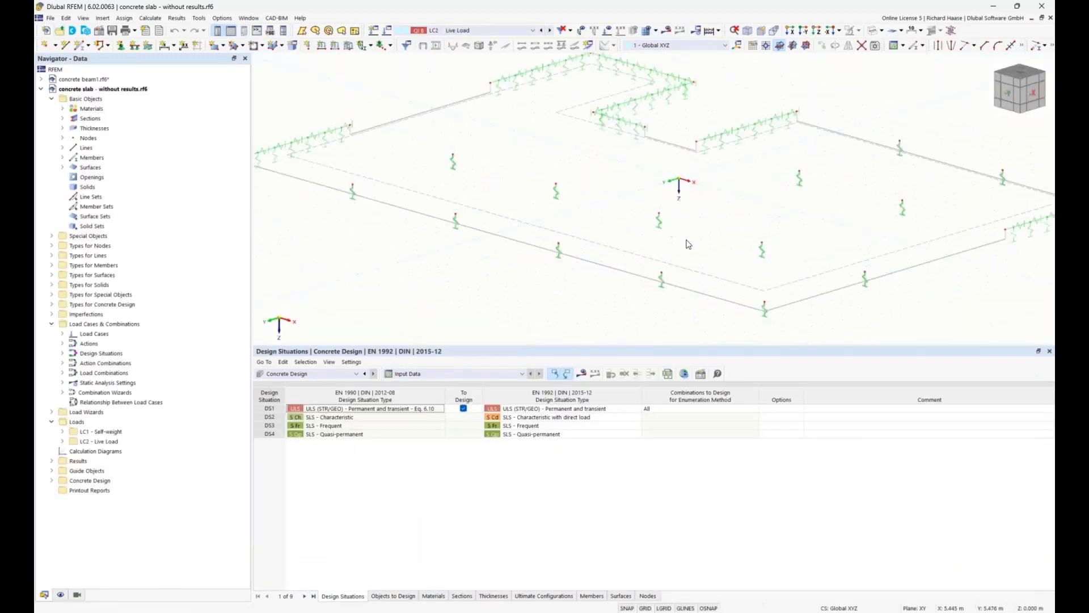
pyautogui.moveTo(644, 349); pyautogui.dragTo(601, 473)
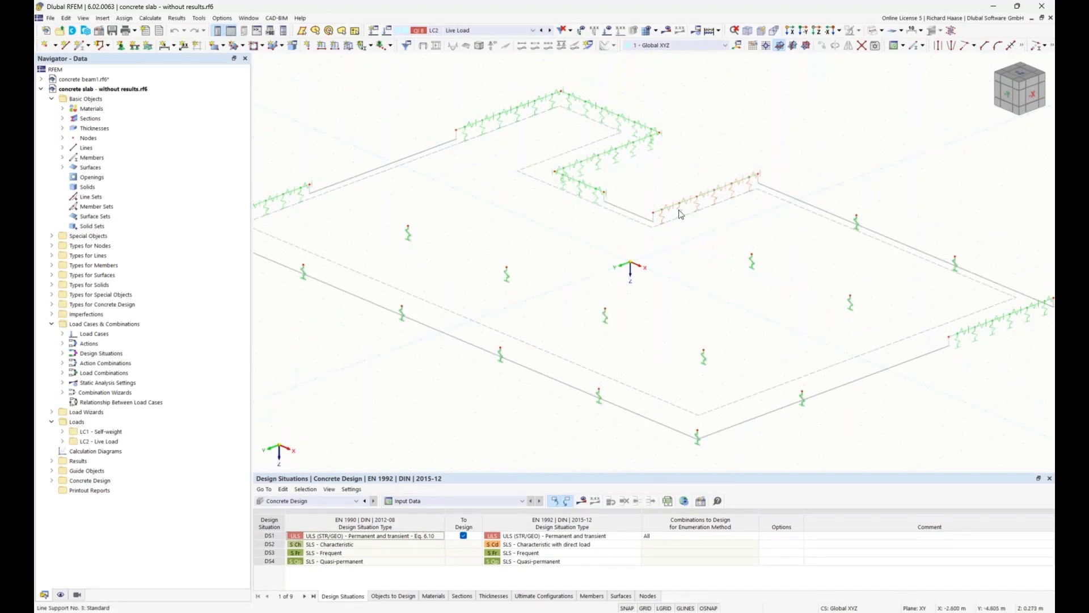
pyautogui.moveTo(681, 214)
pyautogui.doubleClick(681, 213)
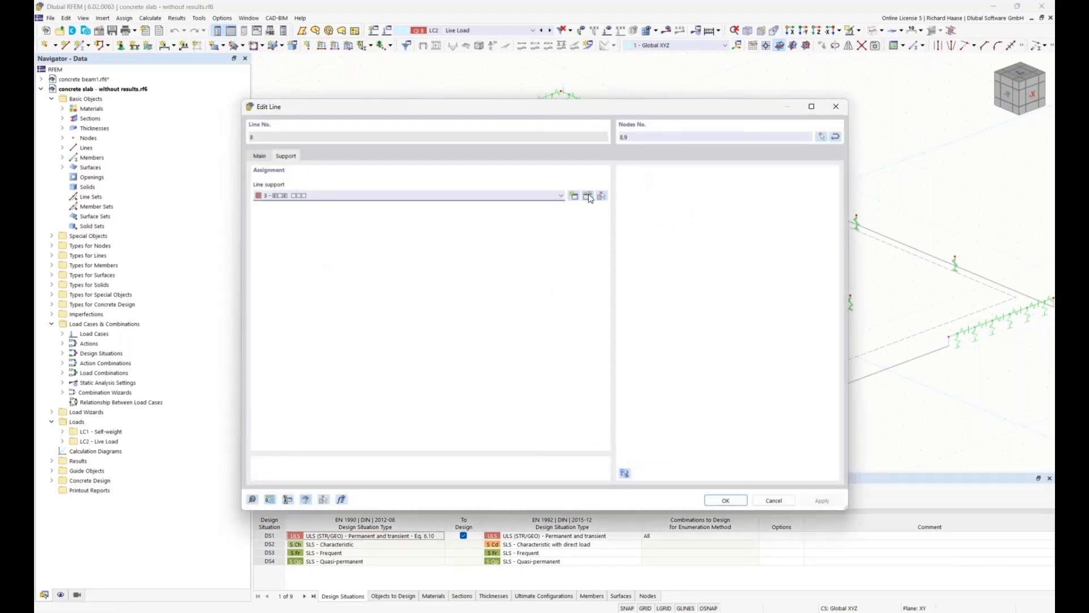
pyautogui.click(588, 196)
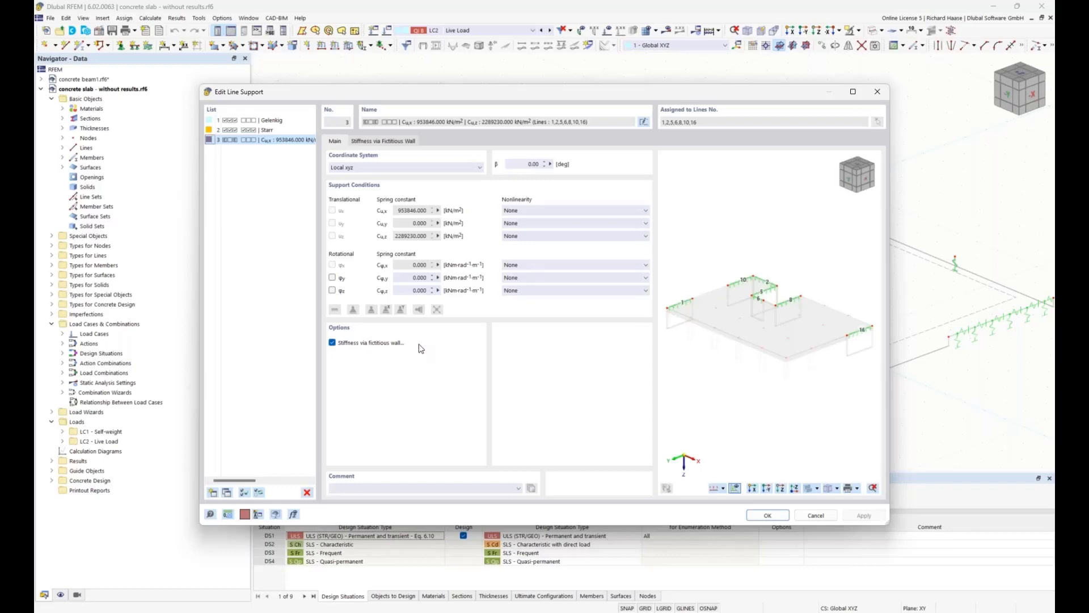
pyautogui.click(384, 140)
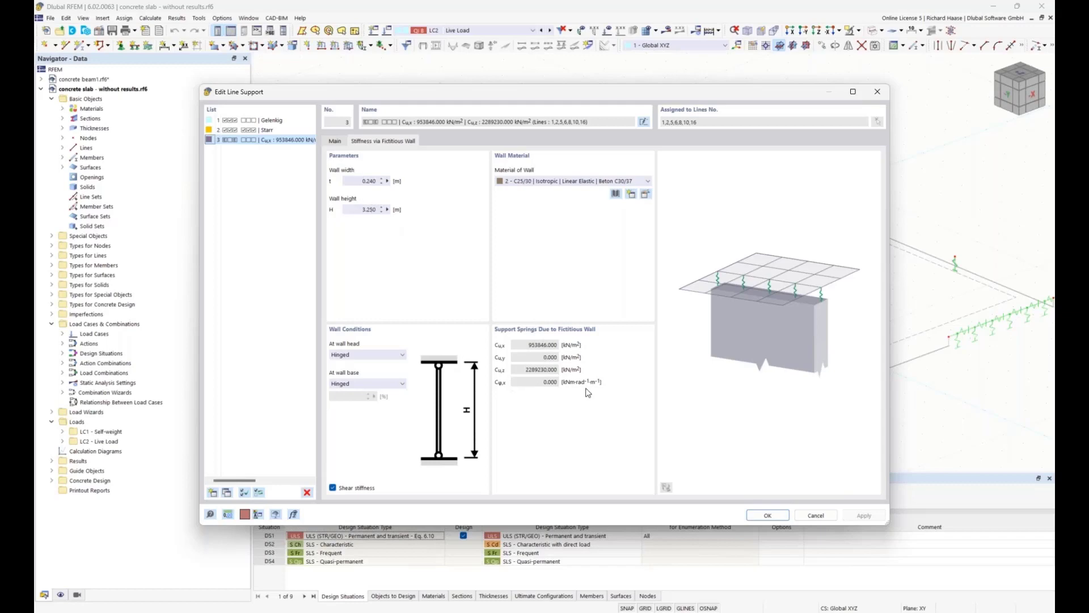
pyautogui.click(769, 515)
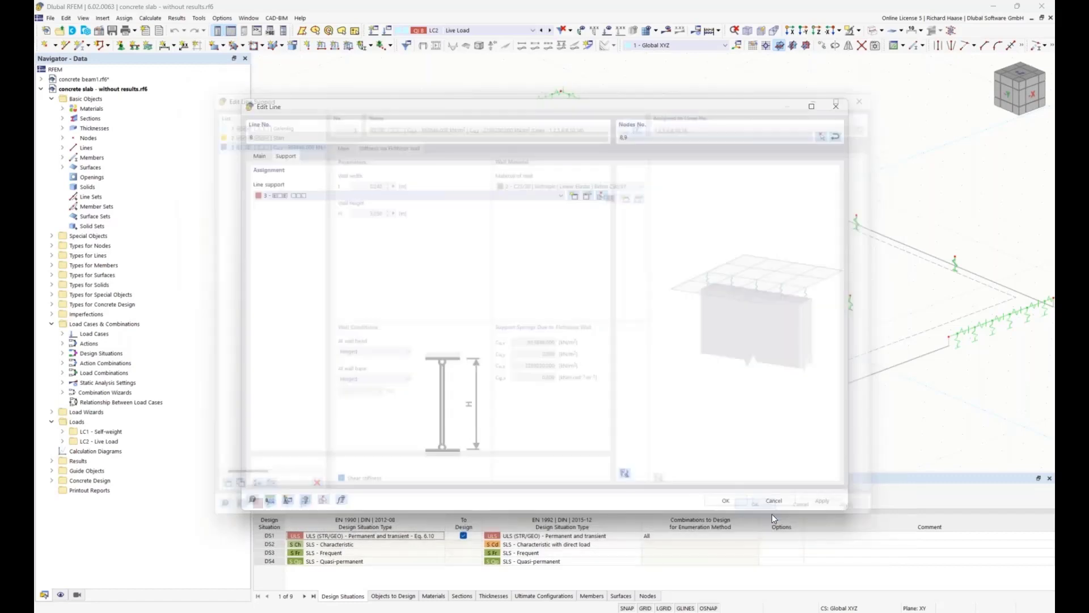
pyautogui.click(731, 500)
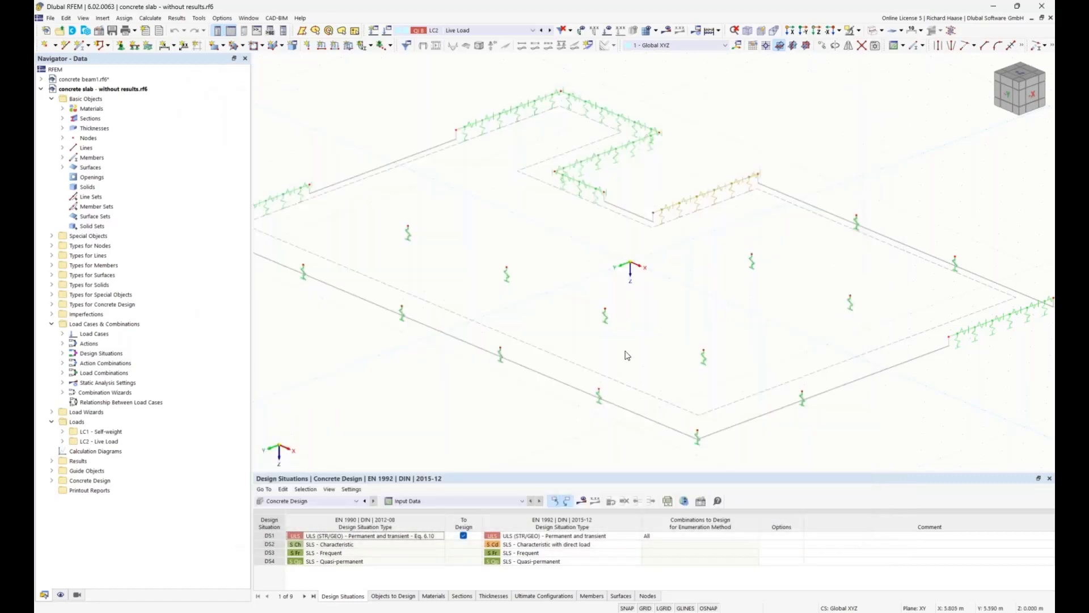
# Examine the fictitious column stiffness settings of the nodal support at an interior column and close its dialogs
pyautogui.doubleClick(606, 319)
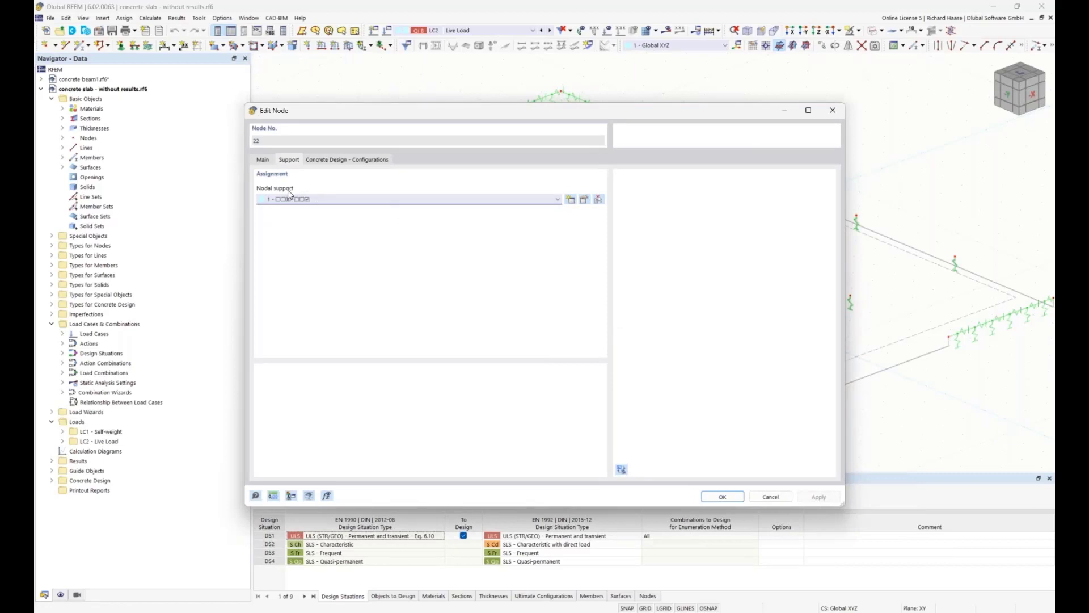
pyautogui.click(585, 200)
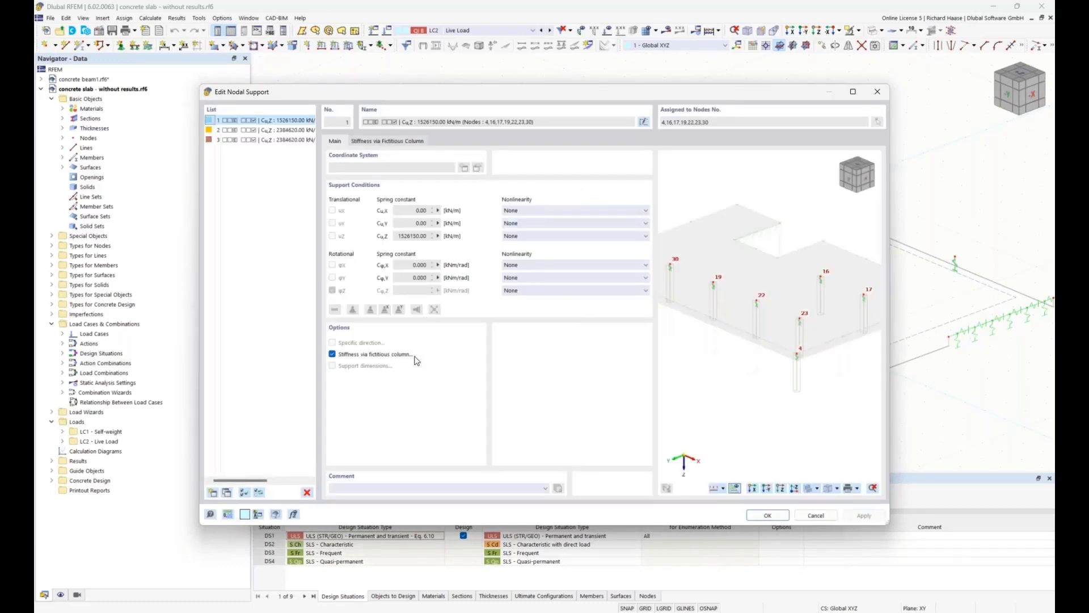
pyautogui.click(398, 141)
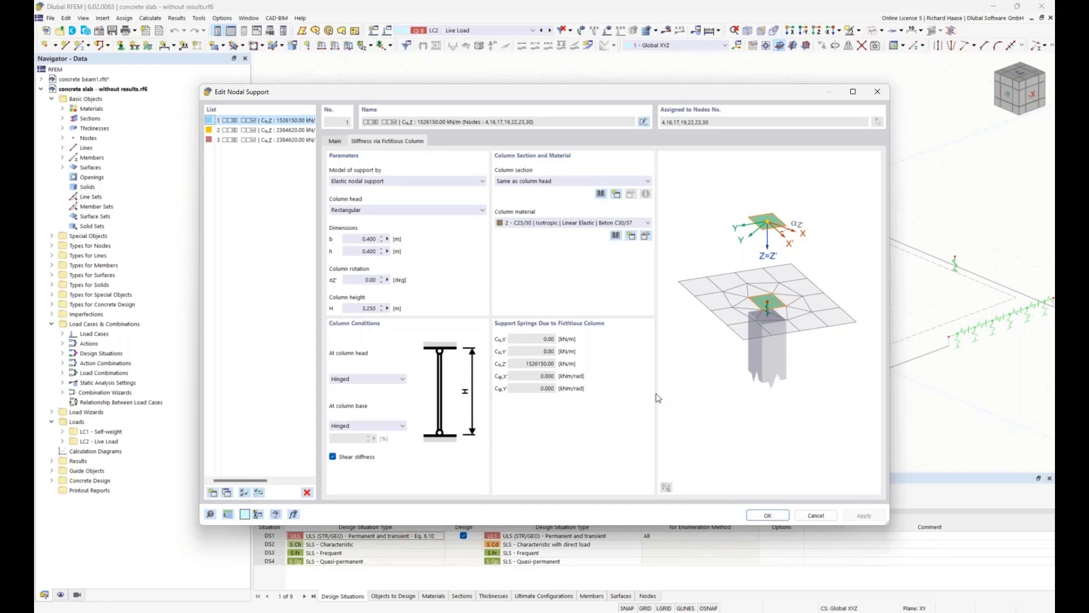
pyautogui.click(761, 515)
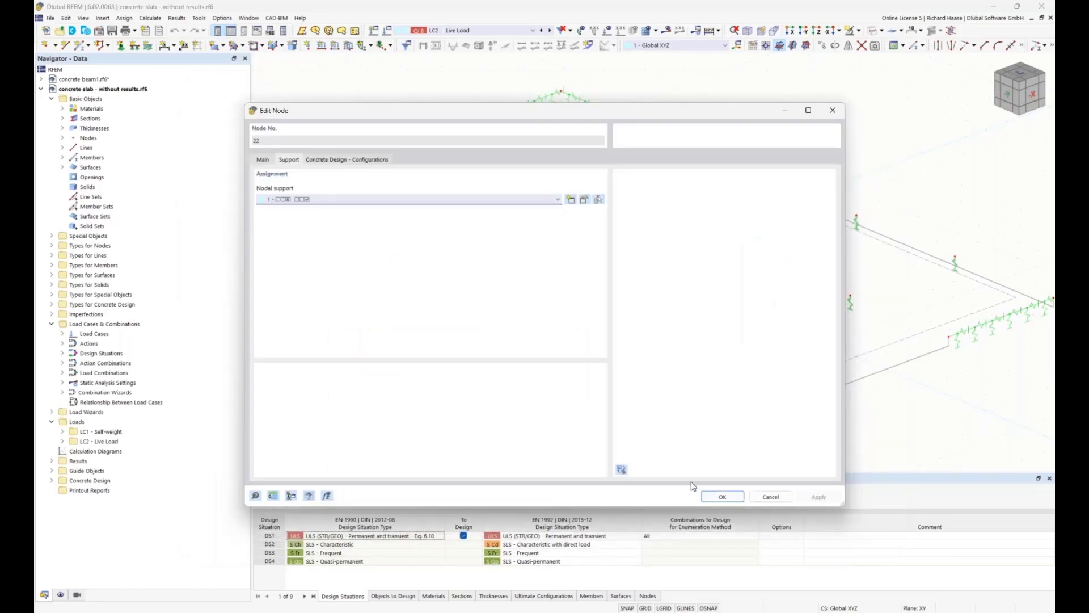
pyautogui.click(719, 497)
# Display the slab as a solid model and inspect the connection between the slab and its edge ribs up close
pyautogui.moveTo(821, 174); pyautogui.dragTo(783, 149, button='middle')
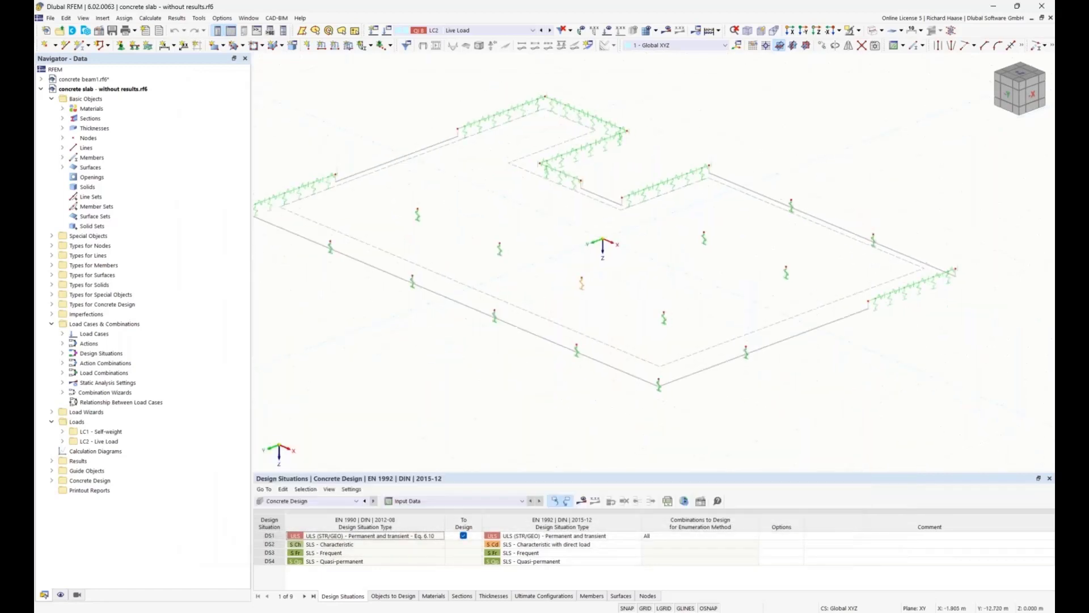
pyautogui.click(882, 31)
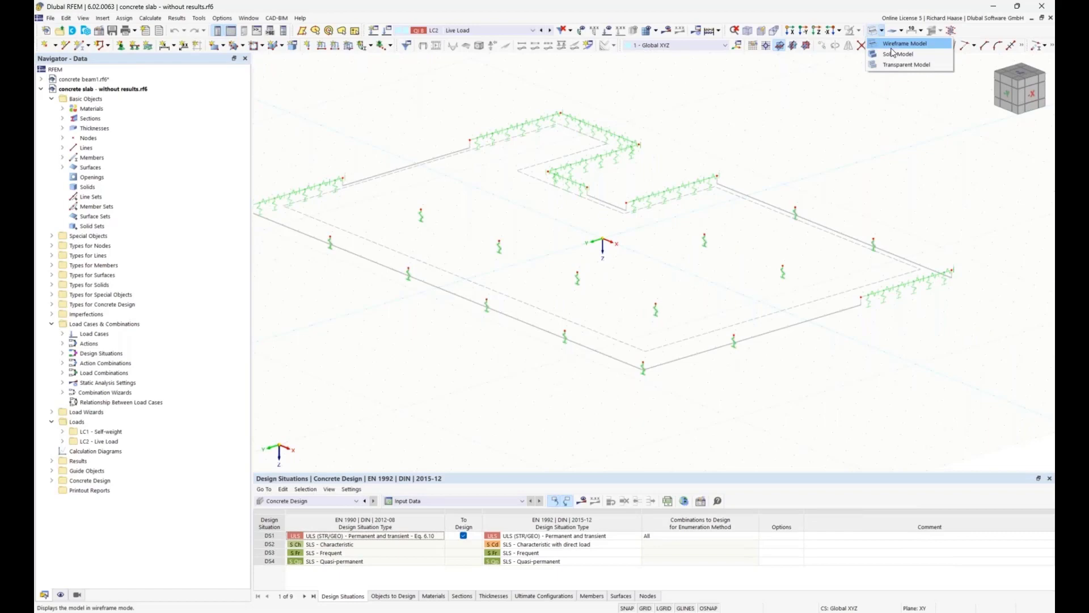
pyautogui.click(896, 55)
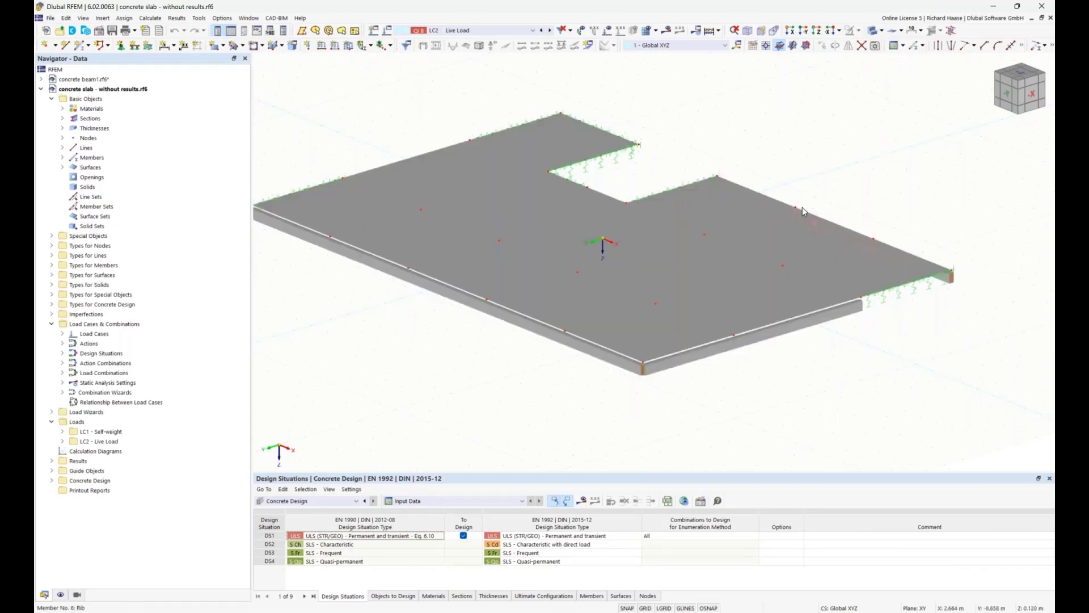
pyautogui.keyDown('ctrl'); pyautogui.moveTo(841, 160); pyautogui.dragTo(825, 142, button='middle'); pyautogui.keyUp('ctrl')
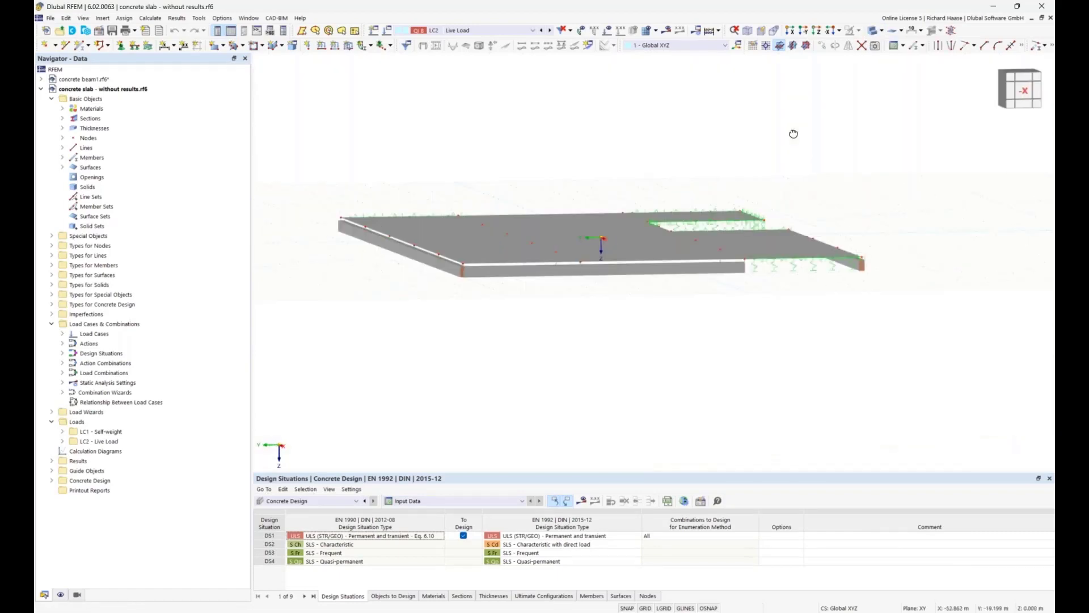
pyautogui.scroll(3, 509, 261)
pyautogui.keyDown('ctrl'); pyautogui.moveTo(478, 279); pyautogui.dragTo(358, 205, button='middle'); pyautogui.keyUp('ctrl')
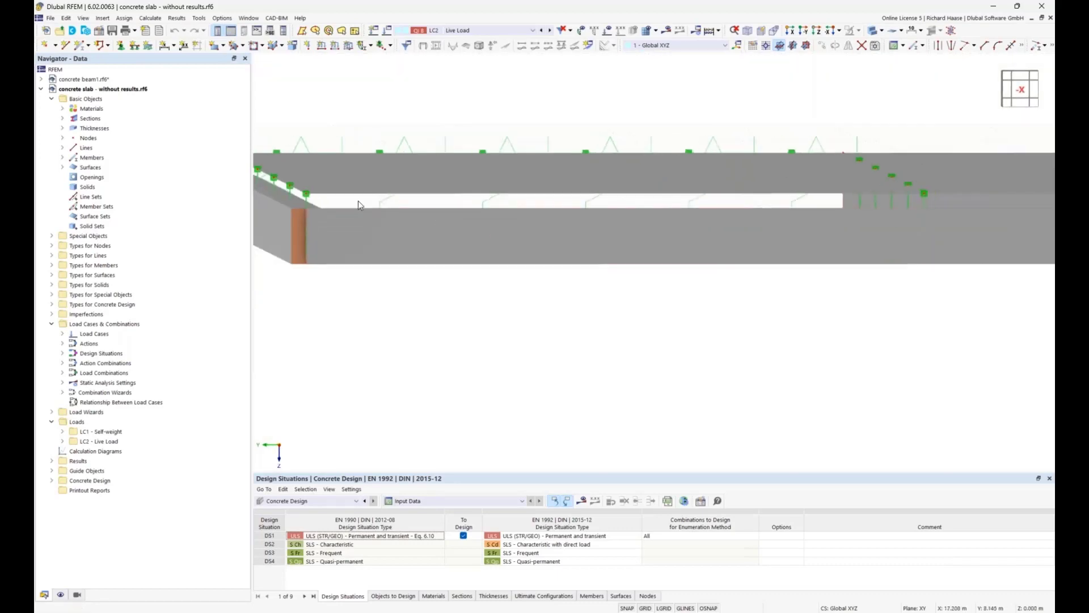
pyautogui.keyDown('ctrl'); pyautogui.moveTo(425, 218); pyautogui.dragTo(494, 283, button='middle'); pyautogui.keyUp('ctrl')
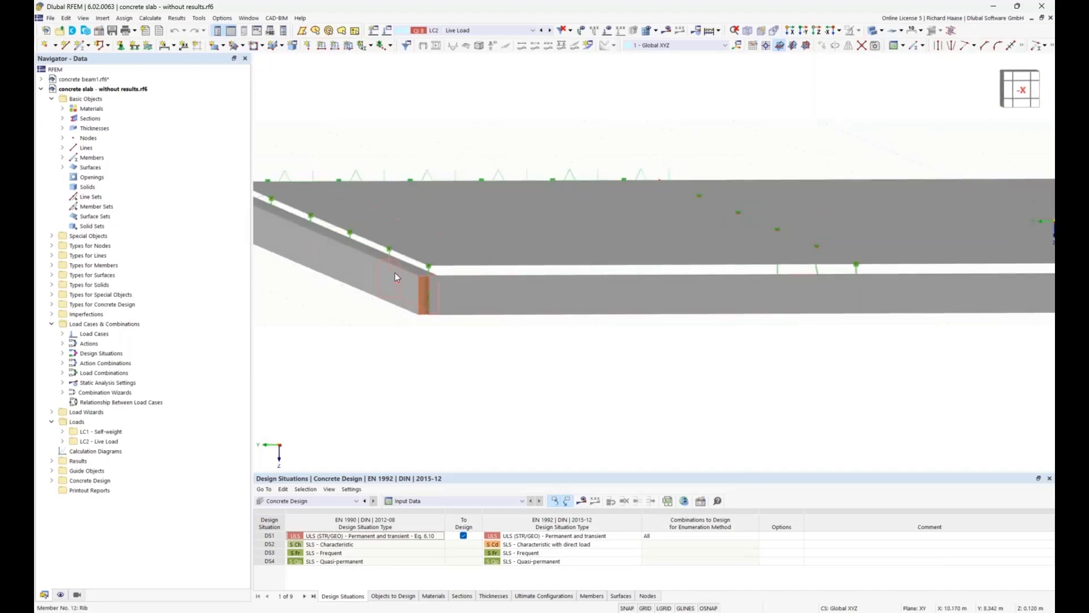
# Collapse the display settings tree and set the solid-model surface rendering to Filled incl. Thickness
pyautogui.click(60, 595)
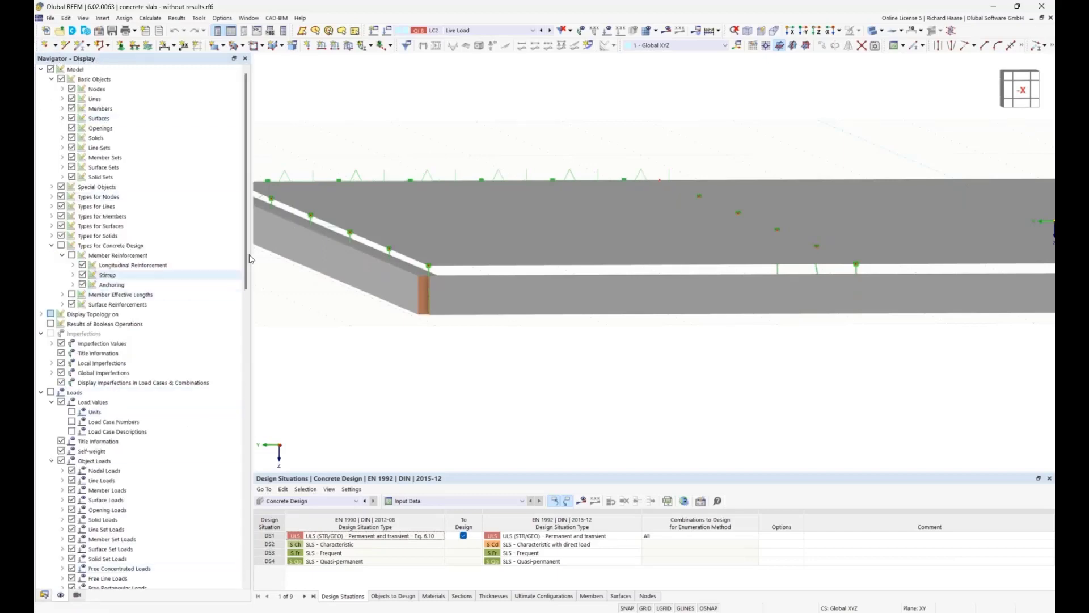
pyautogui.rightClick(77, 70)
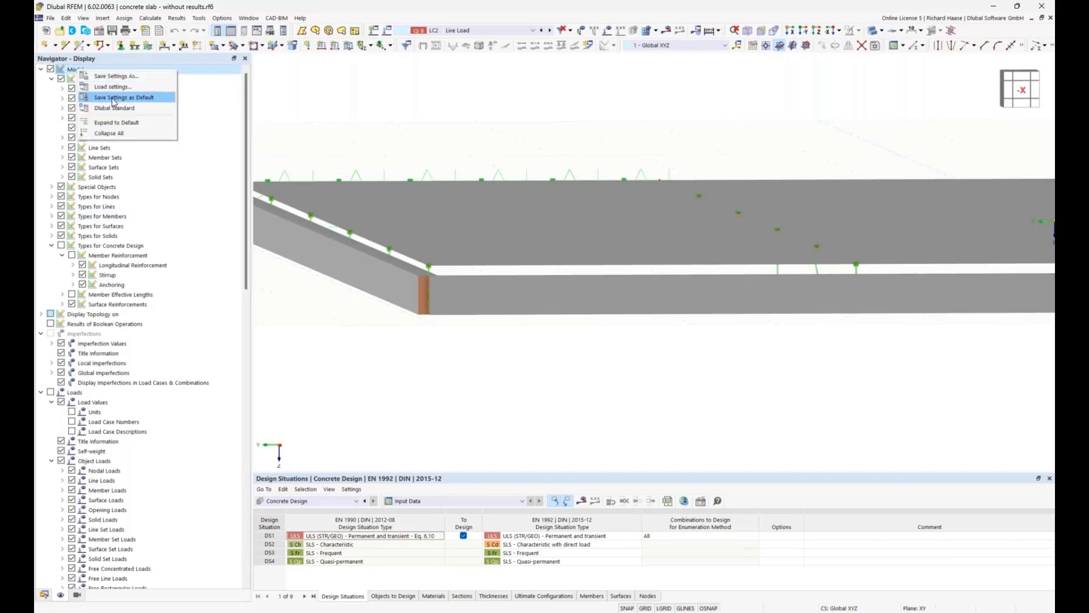
pyautogui.click(120, 133)
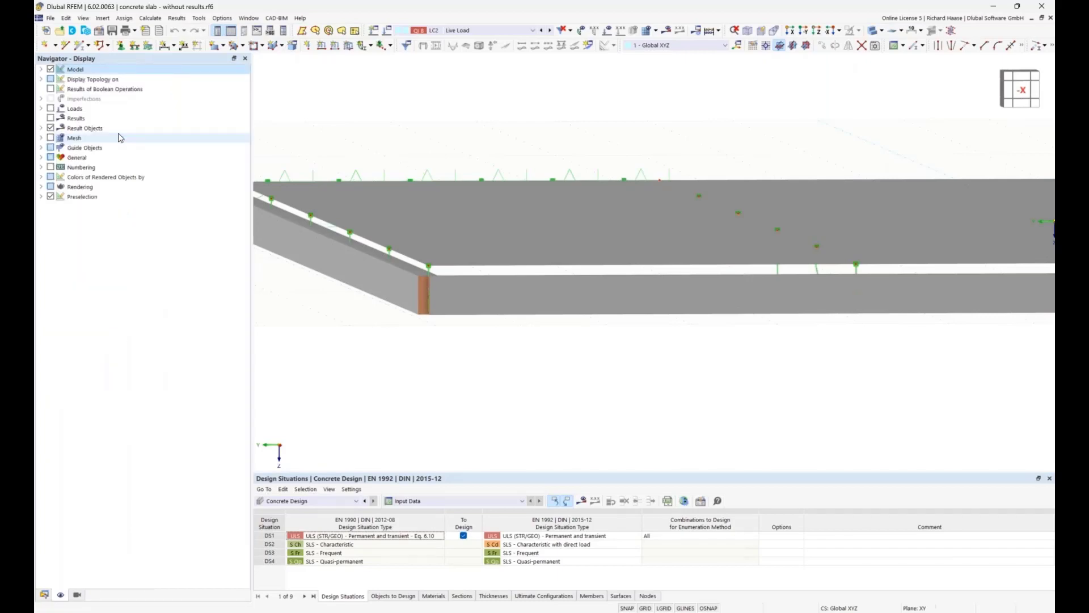
pyautogui.click(41, 188)
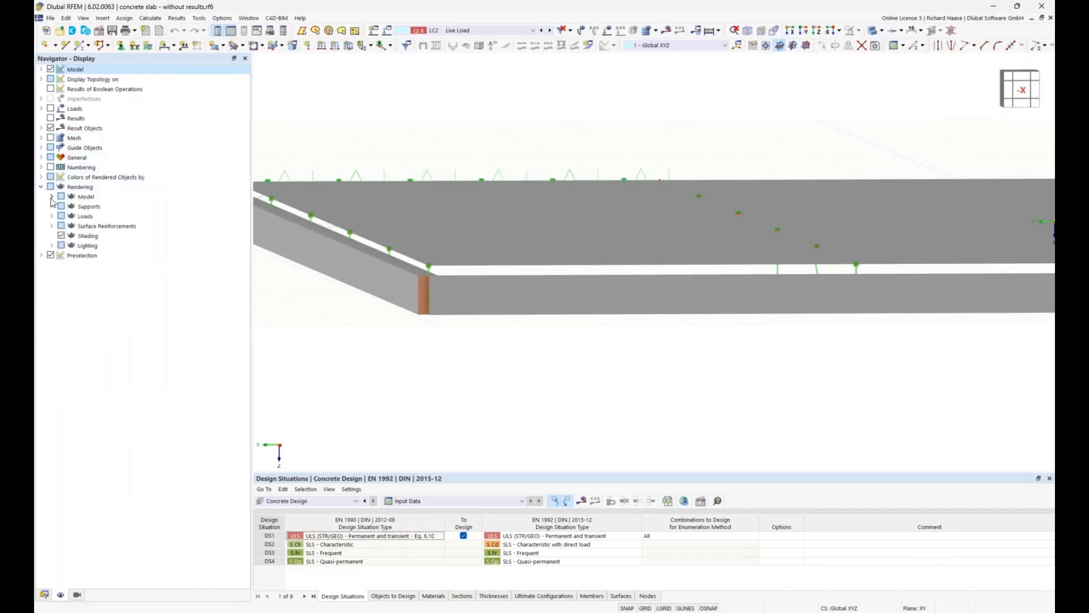
pyautogui.click(52, 197)
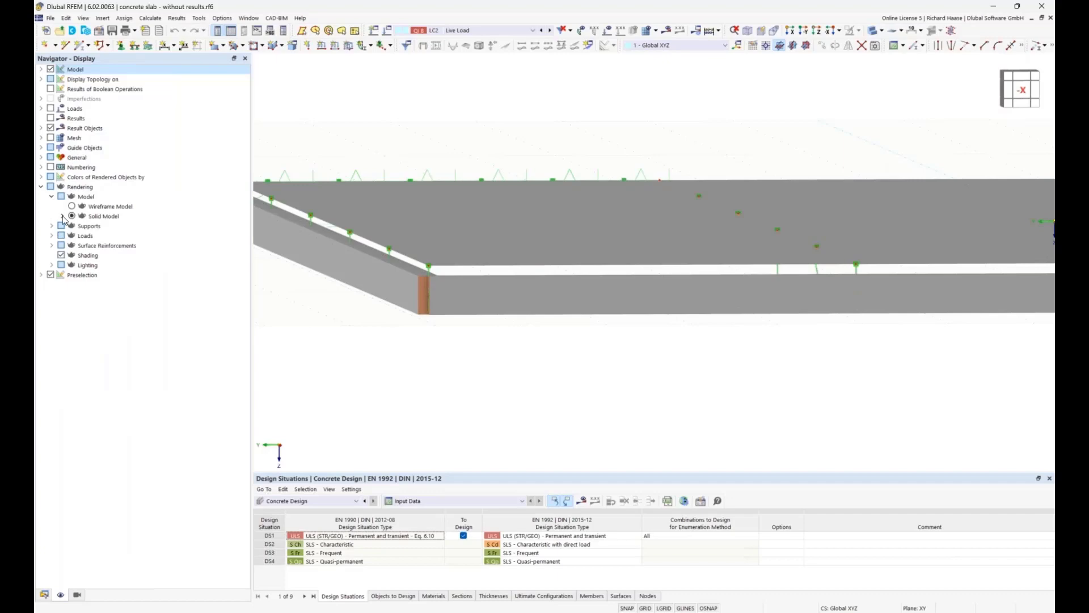
pyautogui.click(63, 217)
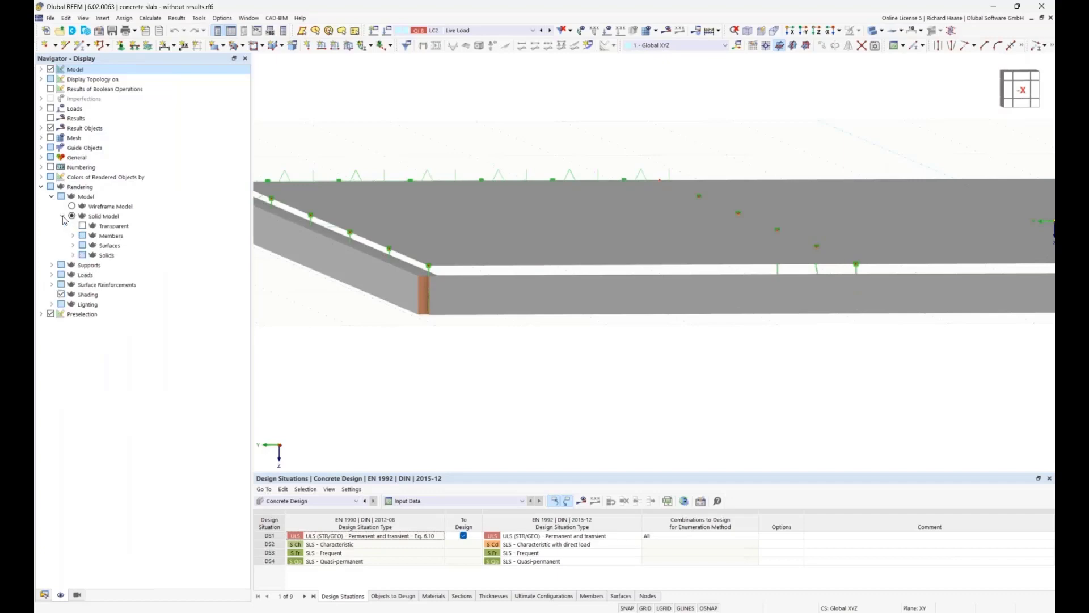
pyautogui.click(73, 245)
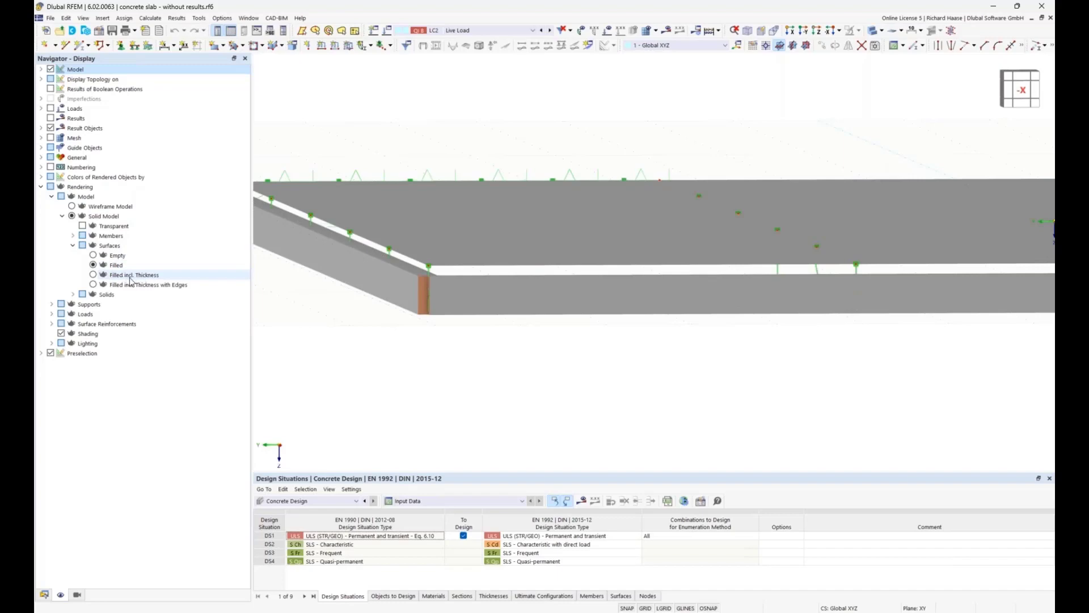
pyautogui.click(93, 276)
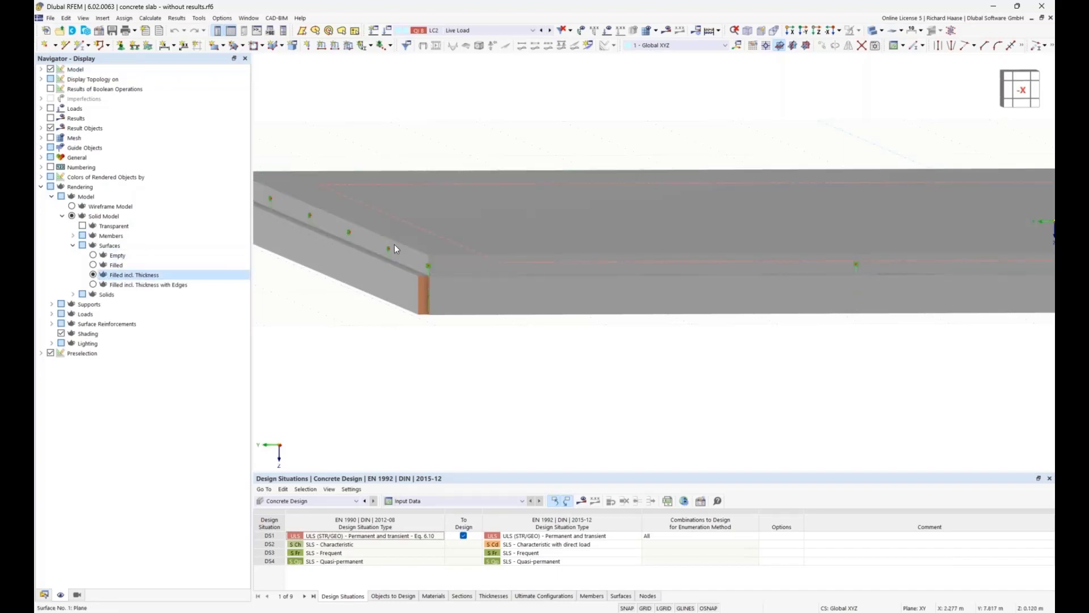
pyautogui.click(94, 266)
pyautogui.click(94, 275)
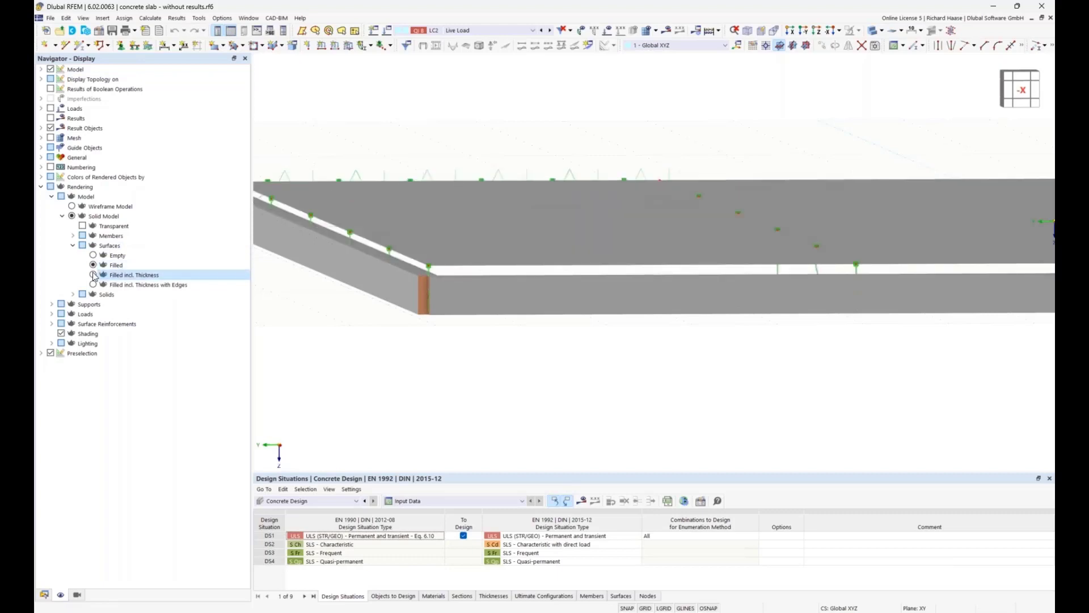
# Inspect the slab corner with its edge ribs from close by in the transparent model display
pyautogui.moveTo(529, 264); pyautogui.dragTo(312, 236, button='middle')
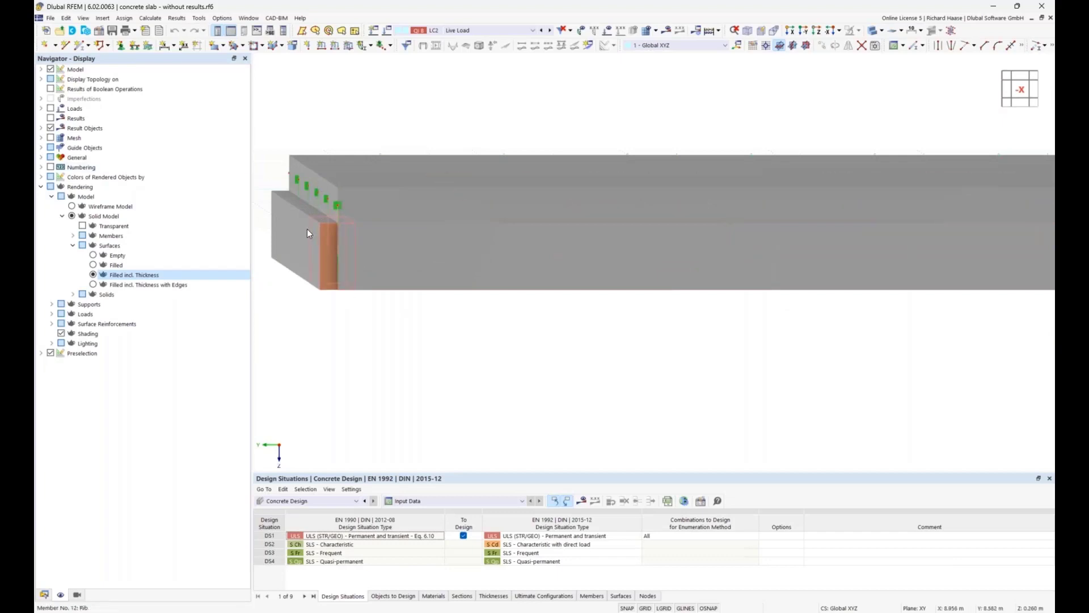
pyautogui.moveTo(308, 229); pyautogui.dragTo(310, 235, button='middle')
pyautogui.click(873, 30)
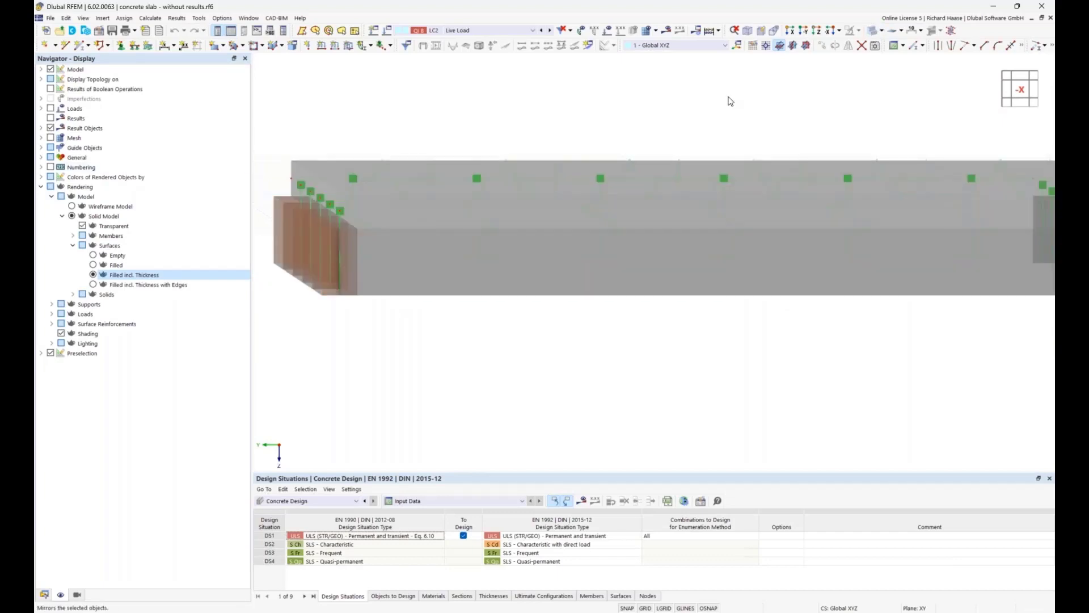
pyautogui.scroll(5, 479, 241)
pyautogui.scroll(-3, 338, 236)
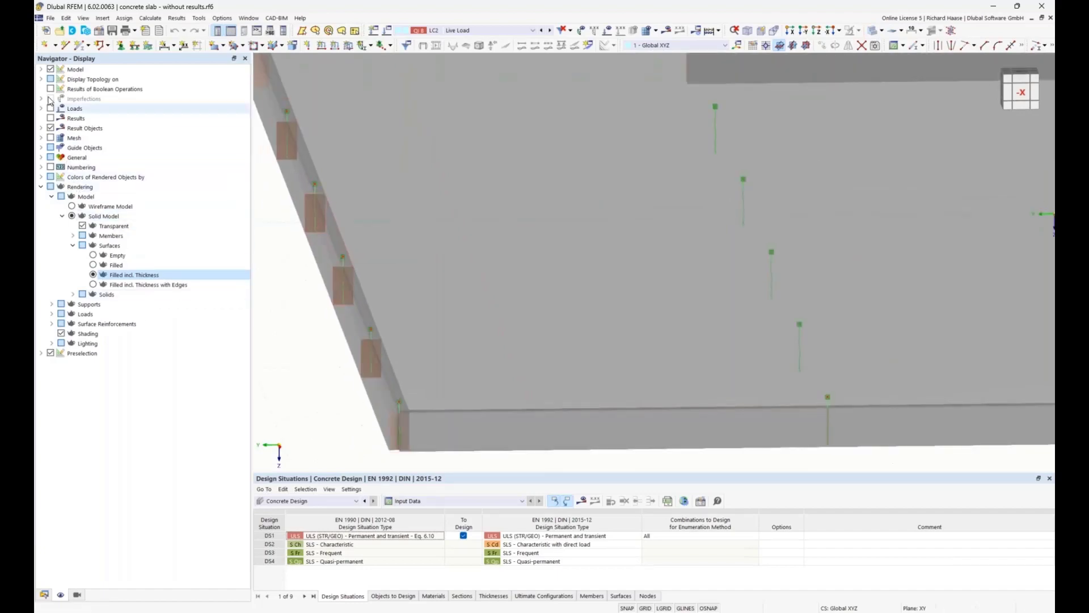
# Turn on the Rib Section display for the members
pyautogui.click(41, 69)
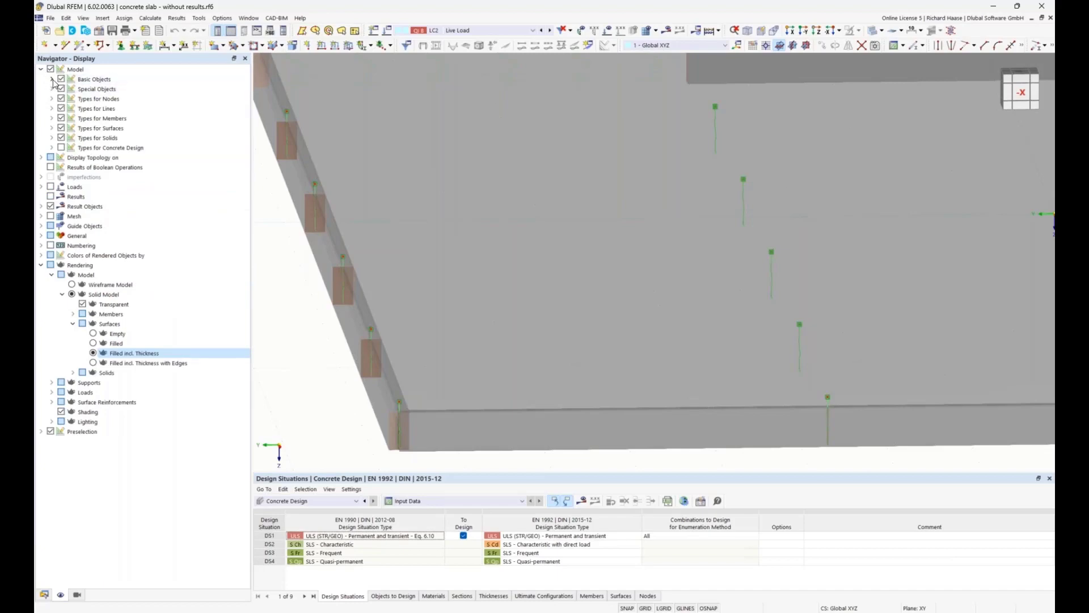
pyautogui.click(52, 79)
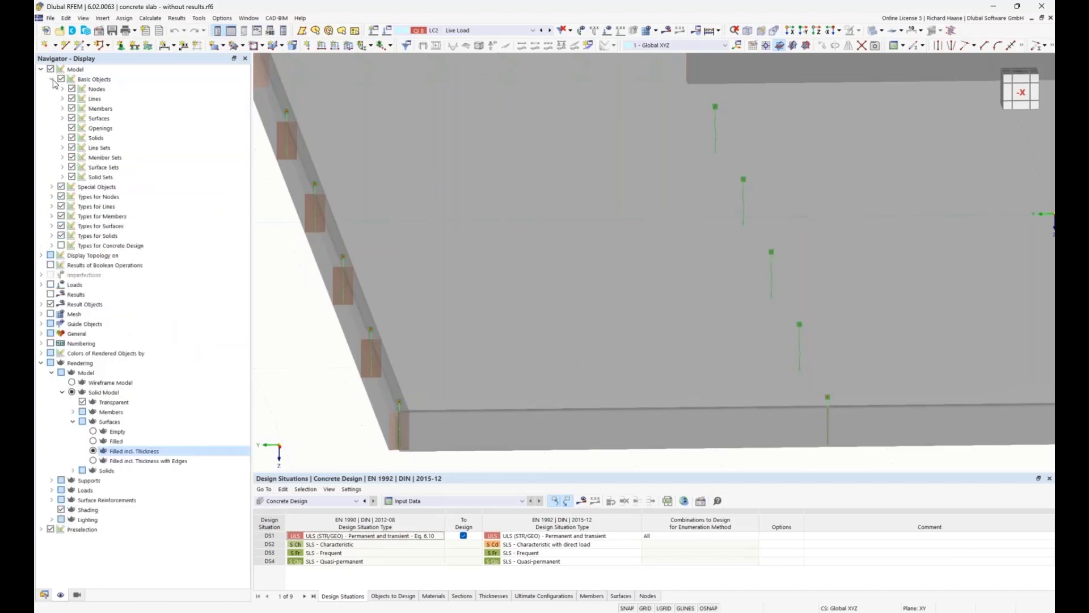
pyautogui.click(62, 108)
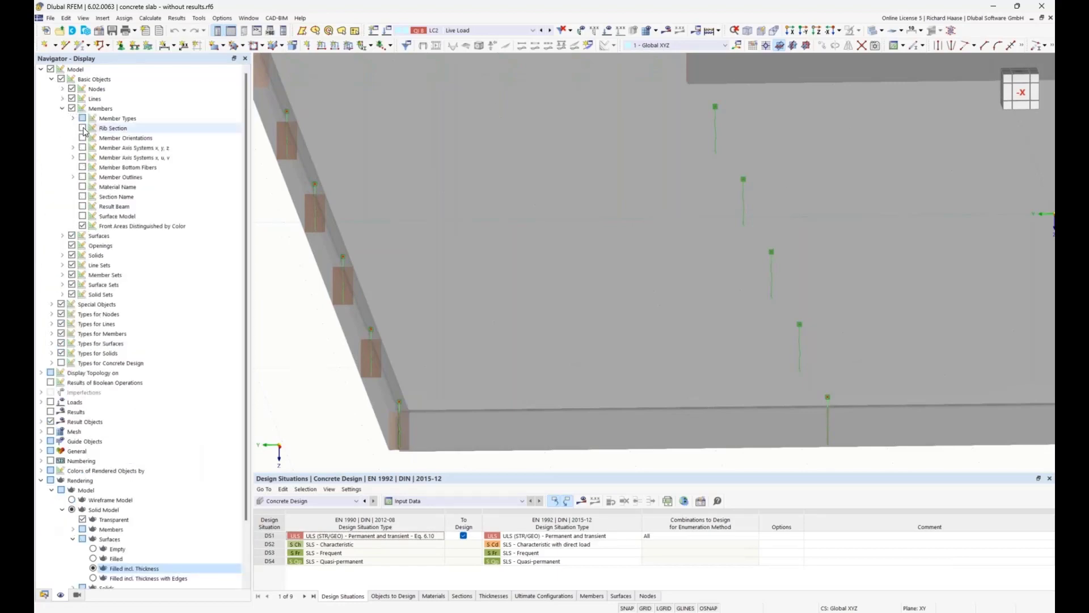
pyautogui.click(83, 128)
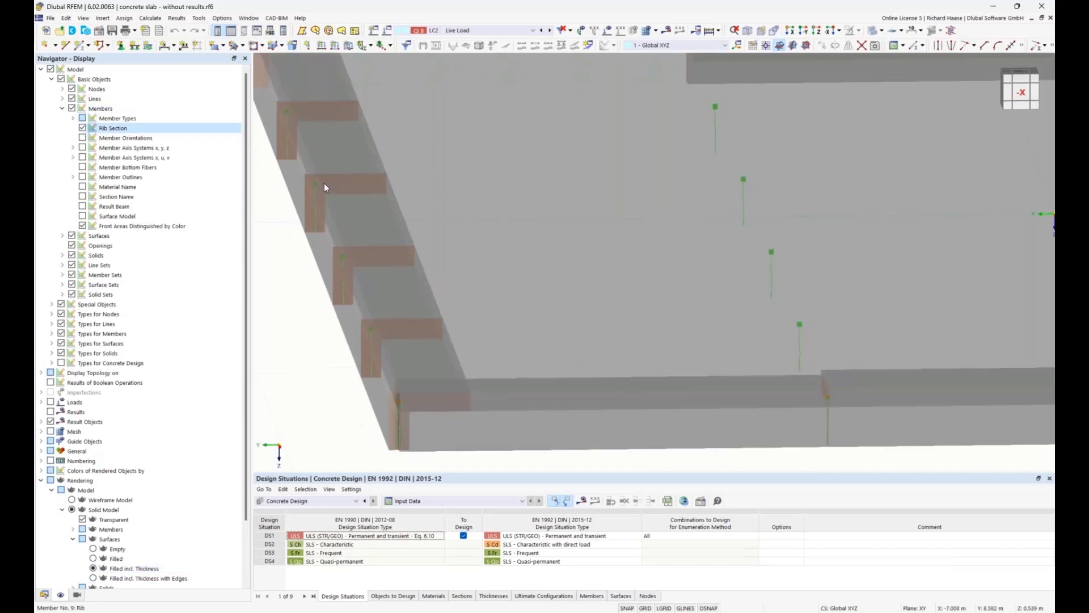
# Compare the edge ribs in solid and transparent display and inspect their effective sections around the slab
pyautogui.keyDown('ctrl'); pyautogui.moveTo(435, 336); pyautogui.dragTo(428, 322, button='middle'); pyautogui.keyUp('ctrl')
pyautogui.click(882, 30)
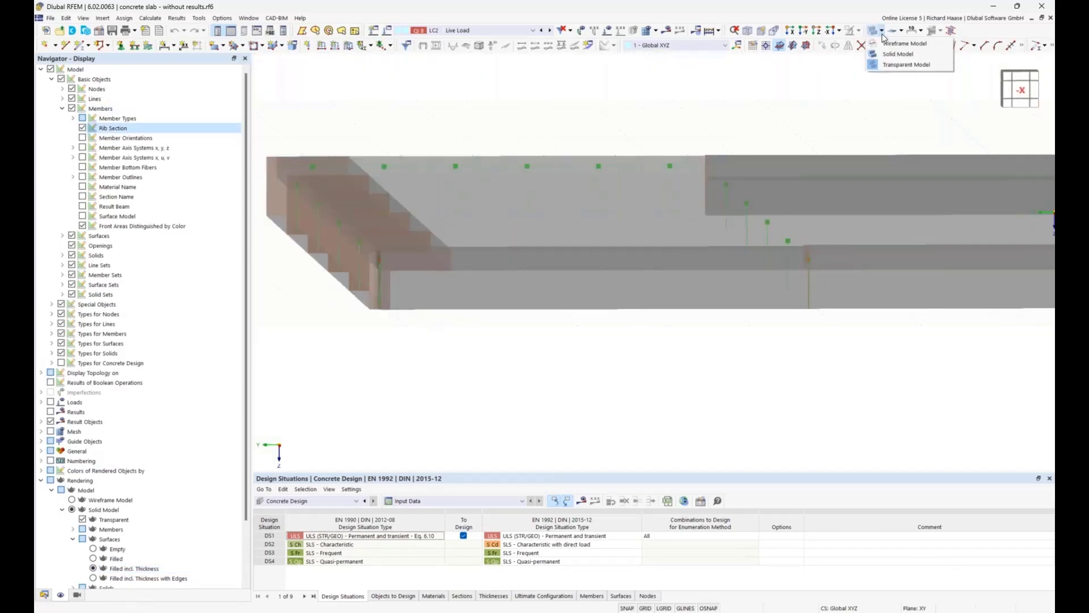
pyautogui.click(898, 53)
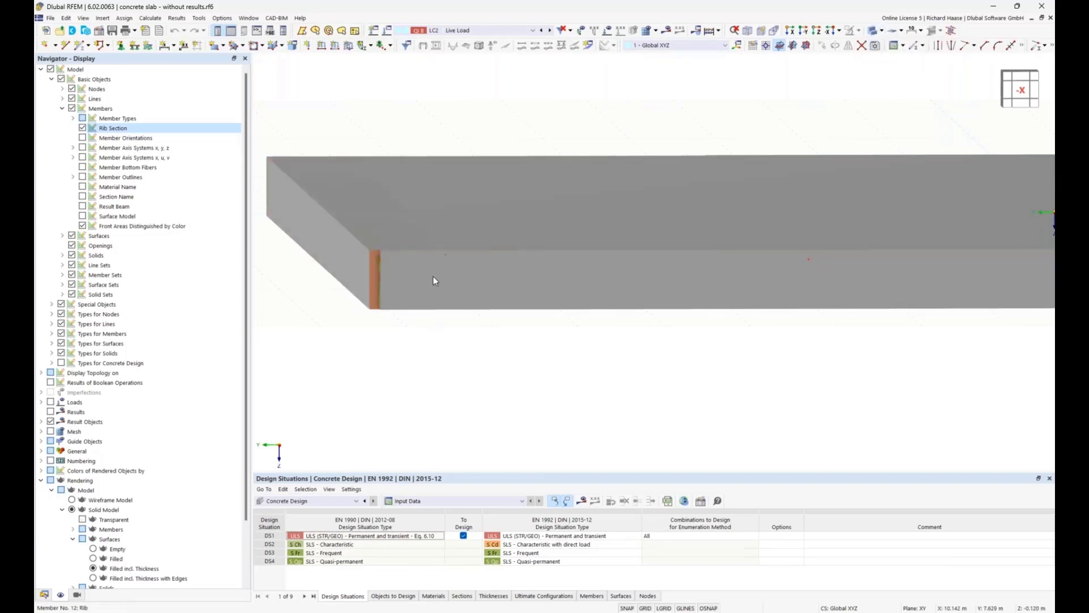
pyautogui.keyDown('ctrl'); pyautogui.moveTo(442, 328); pyautogui.dragTo(457, 324, button='middle'); pyautogui.keyUp('ctrl')
pyautogui.keyDown('ctrl'); pyautogui.moveTo(462, 321); pyautogui.dragTo(629, 241, button='middle'); pyautogui.keyUp('ctrl')
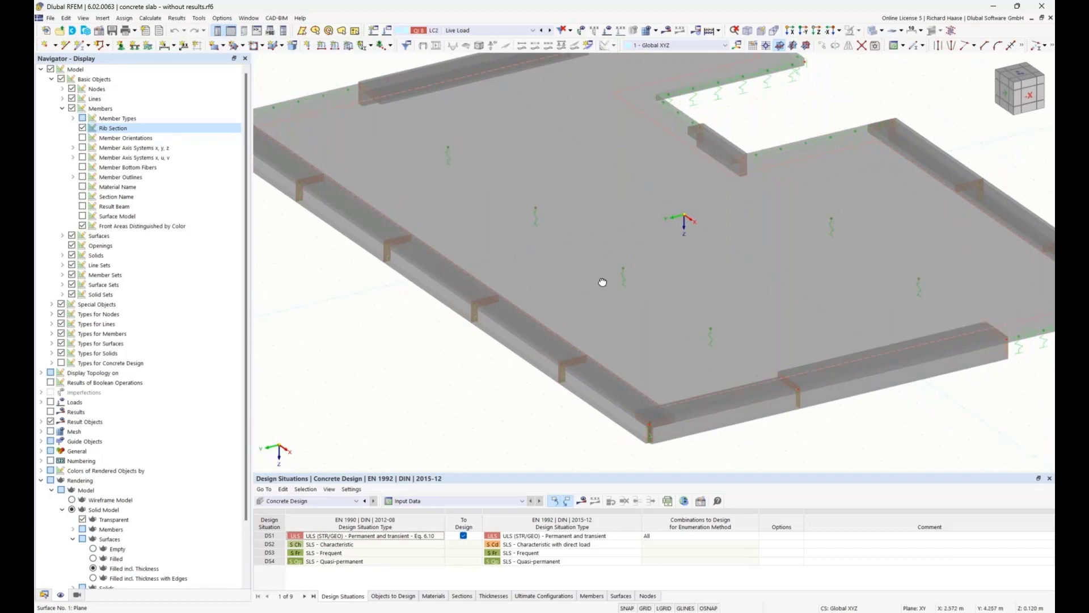
pyautogui.moveTo(600, 282)
pyautogui.keyDown('ctrl'); pyautogui.mouseDown(button='middle')
pyautogui.moveTo(609, 285)
pyautogui.moveTo(602, 267)
pyautogui.mouseUp(button='middle'); pyautogui.keyUp('ctrl')
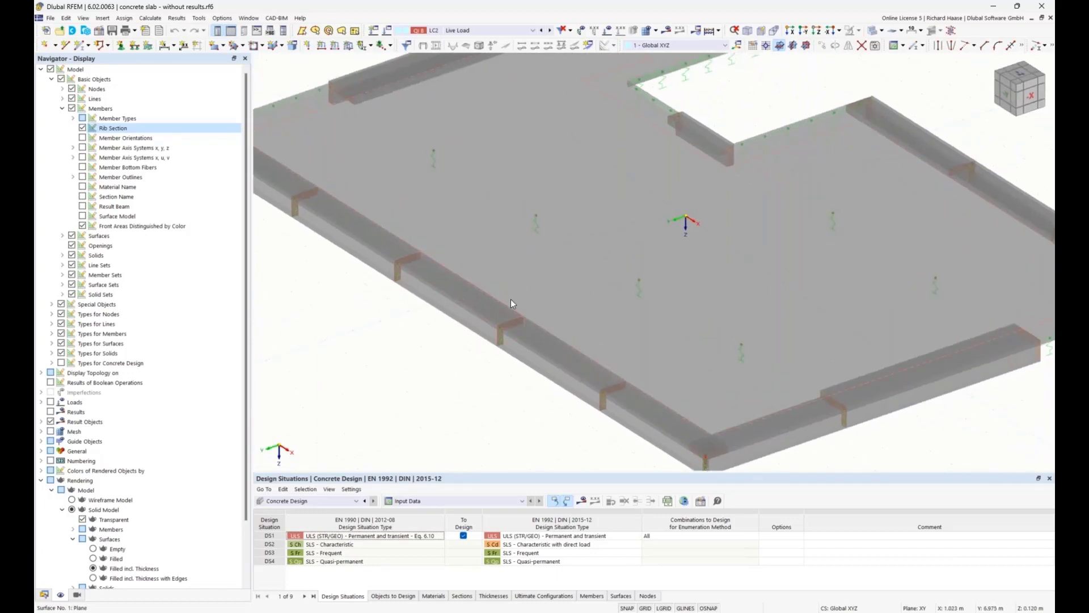
# Display the model as a wireframe in plan view along the Z-direction and open the slab surface for editing
pyautogui.click(876, 45)
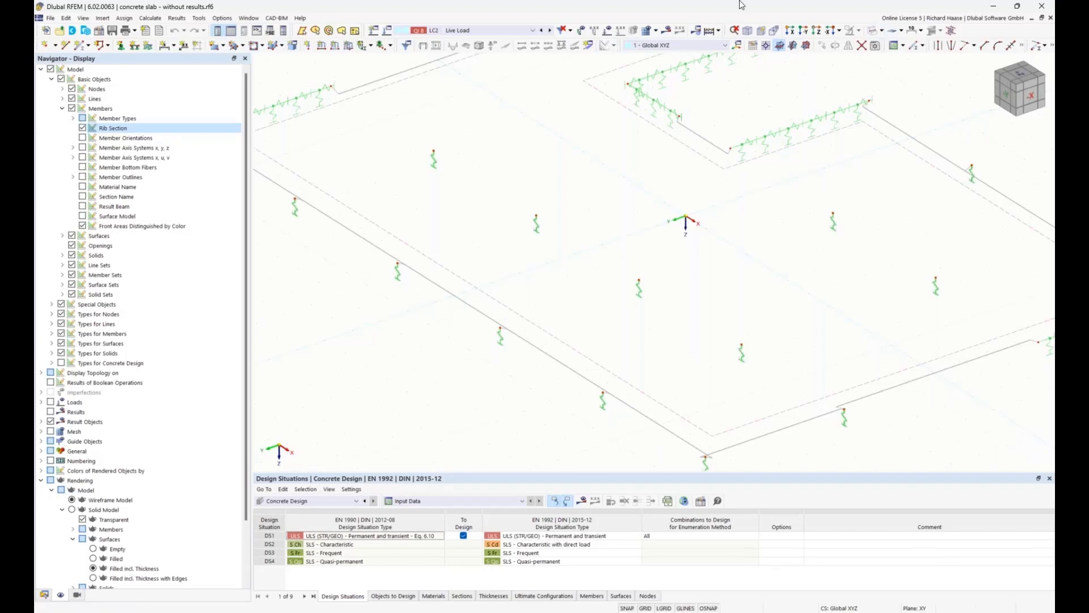
pyautogui.click(817, 30)
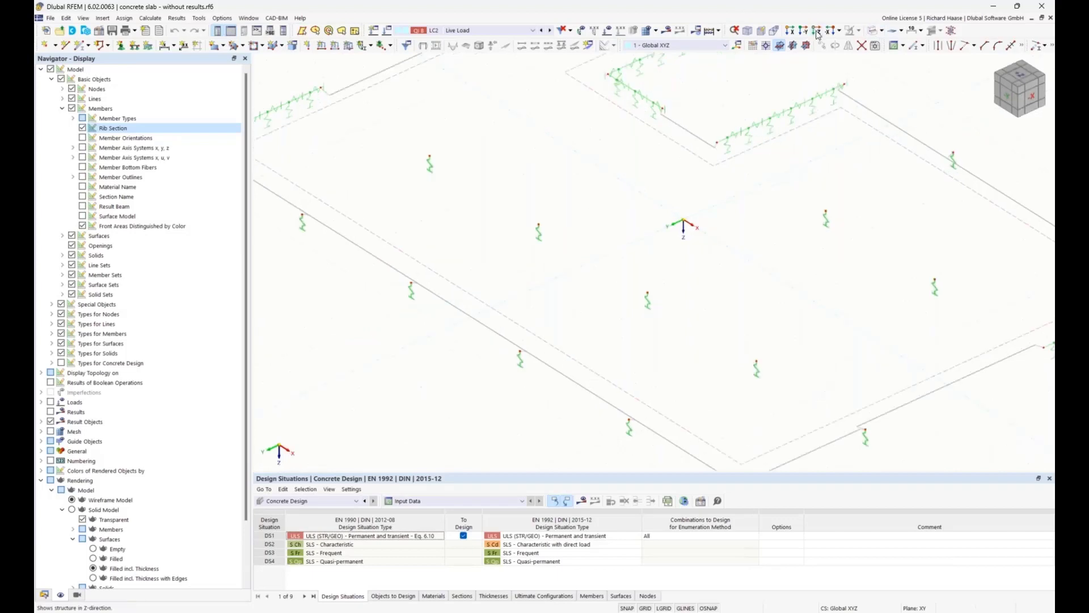
pyautogui.doubleClick(611, 428)
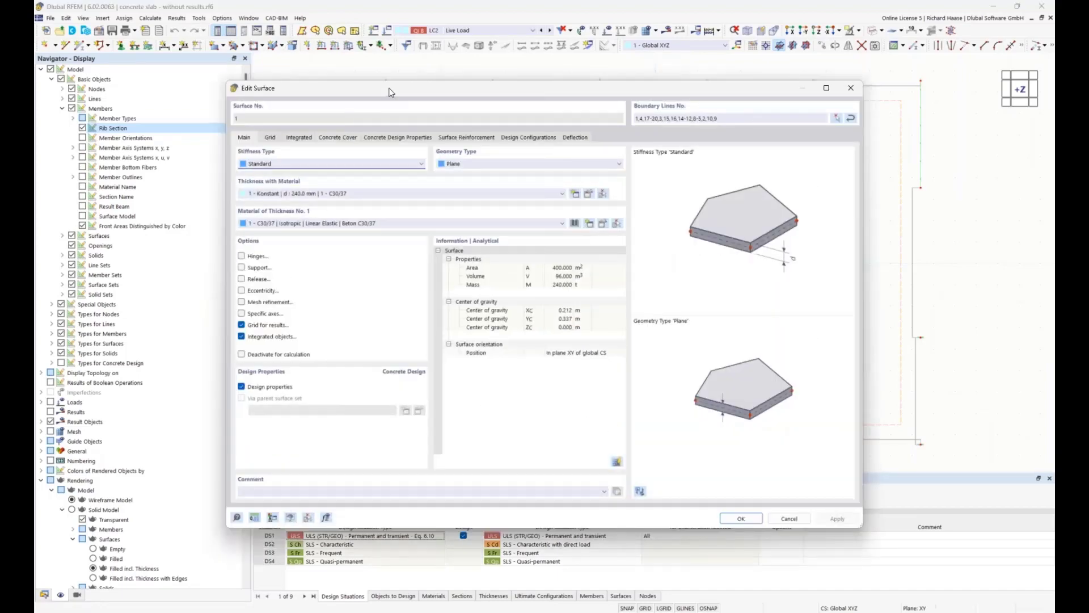
# Review the slab surface's concrete cover, including the user-defined cover option, and its top and bottom reinforcement directions
pyautogui.click(338, 137)
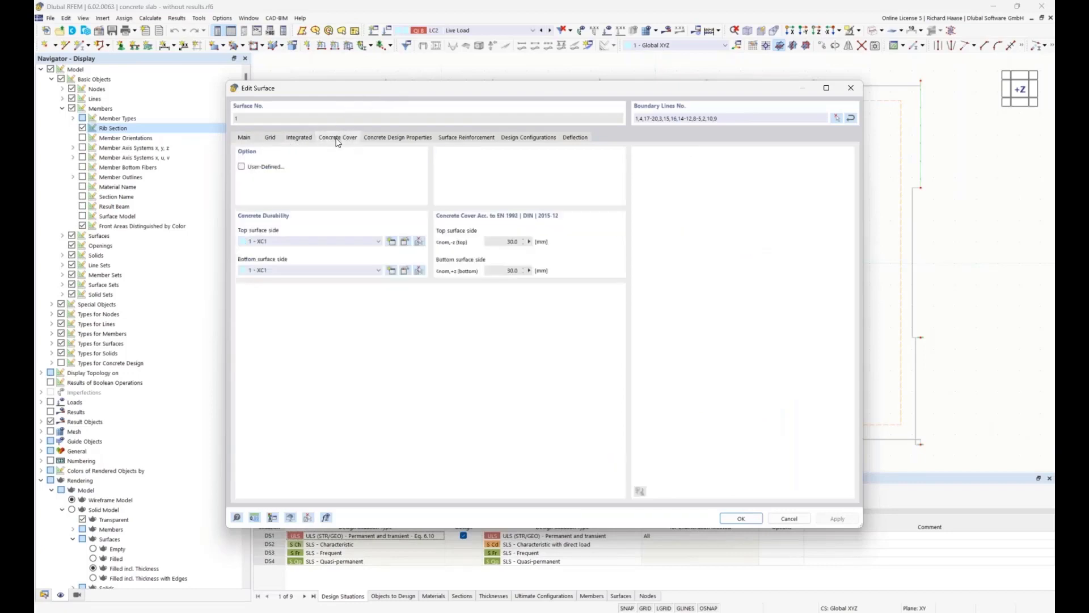
pyautogui.click(242, 167)
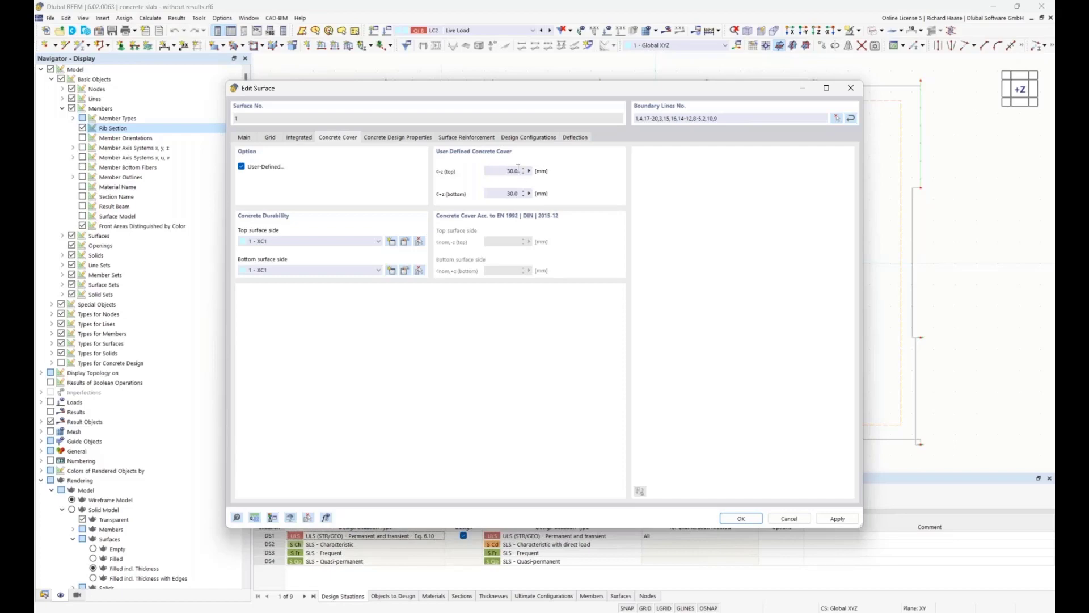
pyautogui.click(276, 170)
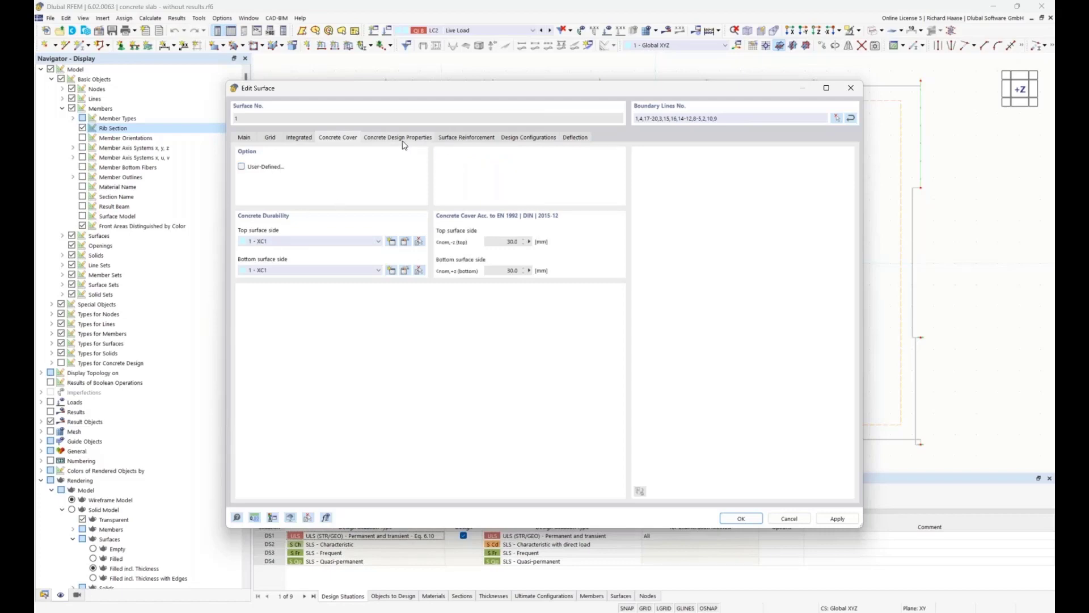
pyautogui.click(401, 139)
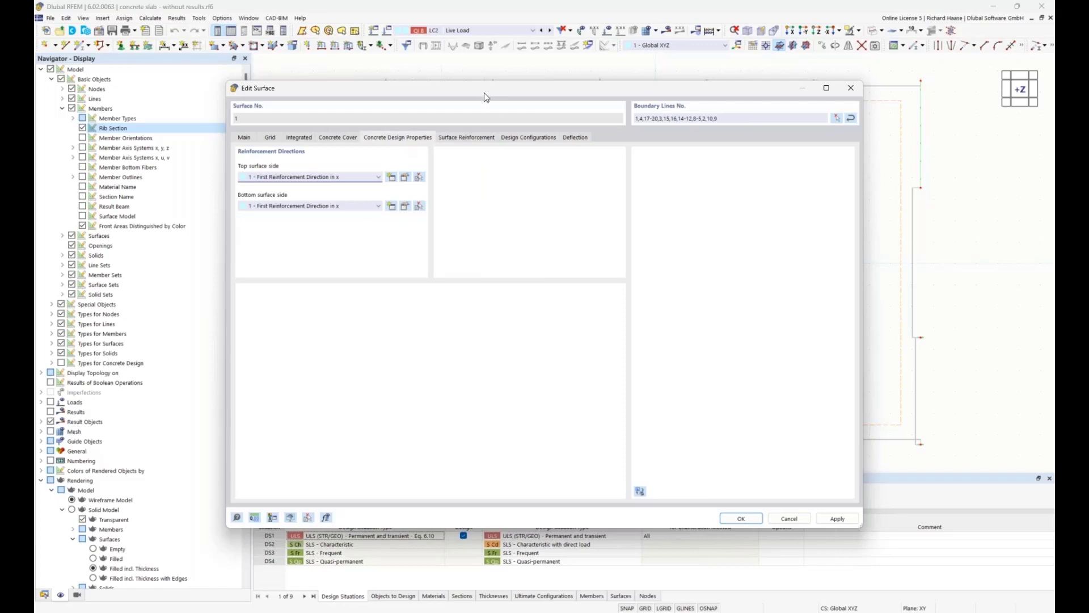
pyautogui.moveTo(490, 95); pyautogui.dragTo(536, 303)
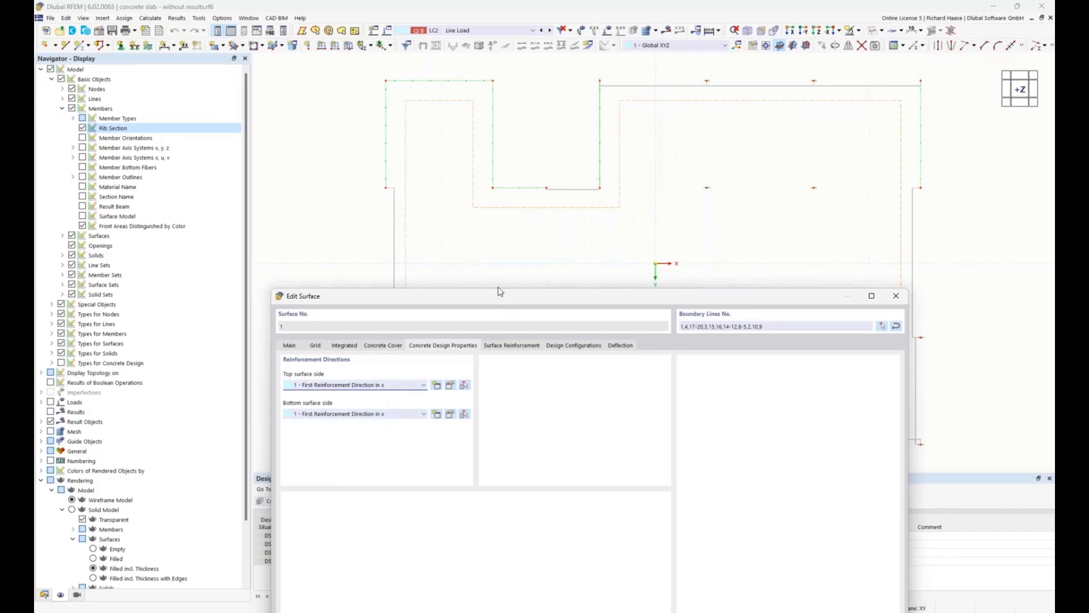
pyautogui.moveTo(500, 292); pyautogui.dragTo(478, 221)
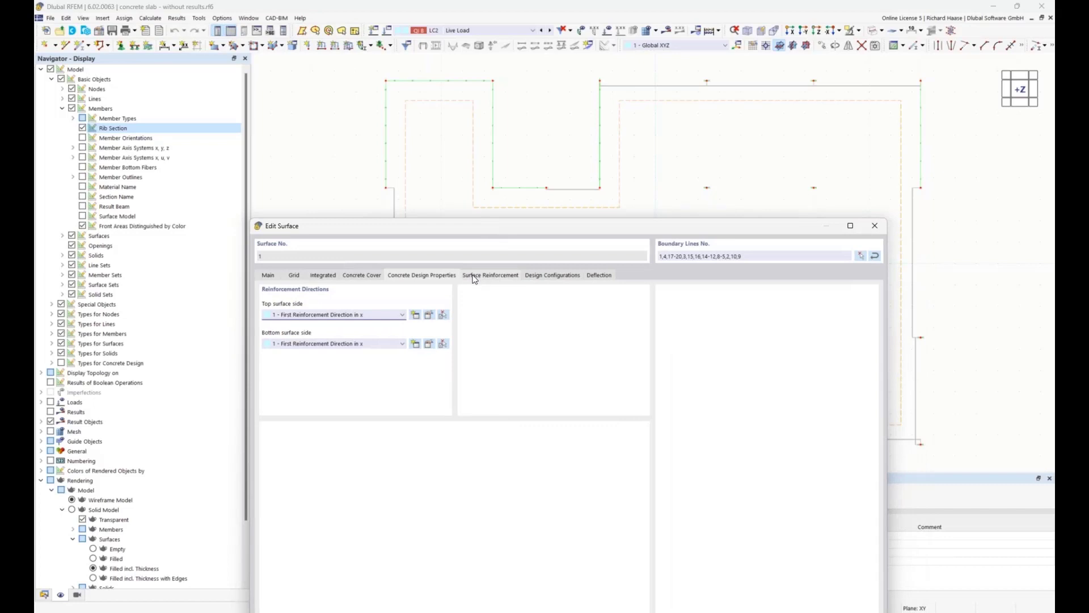
# Add a surface reinforcement to the slab with 8 mm rebars and additional 8 mm transverse reinforcement, assigned to the top side only
pyautogui.click(474, 275)
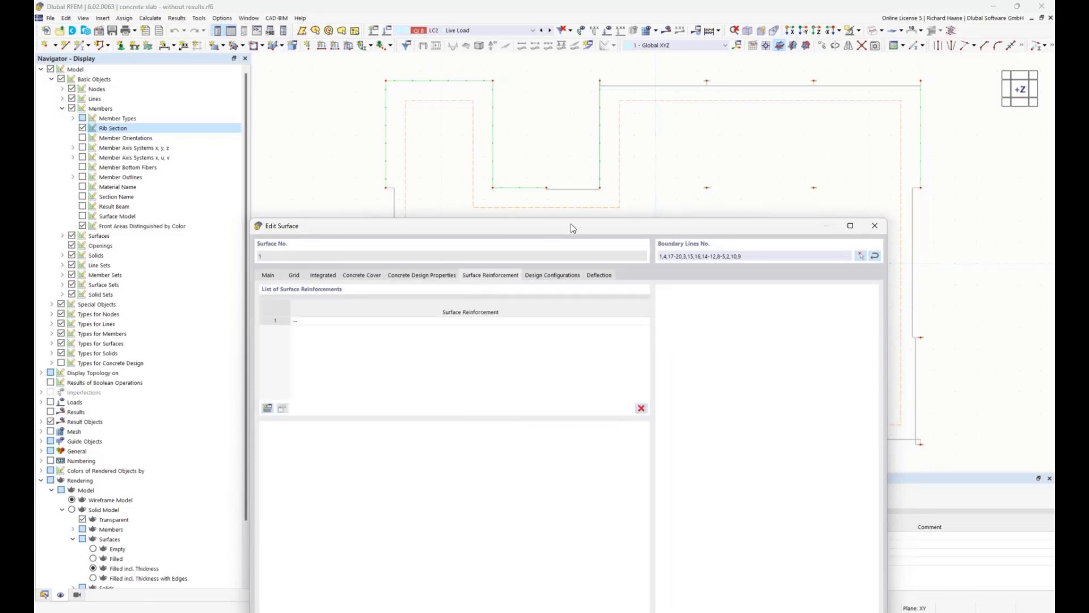
pyautogui.moveTo(571, 229); pyautogui.dragTo(618, 301)
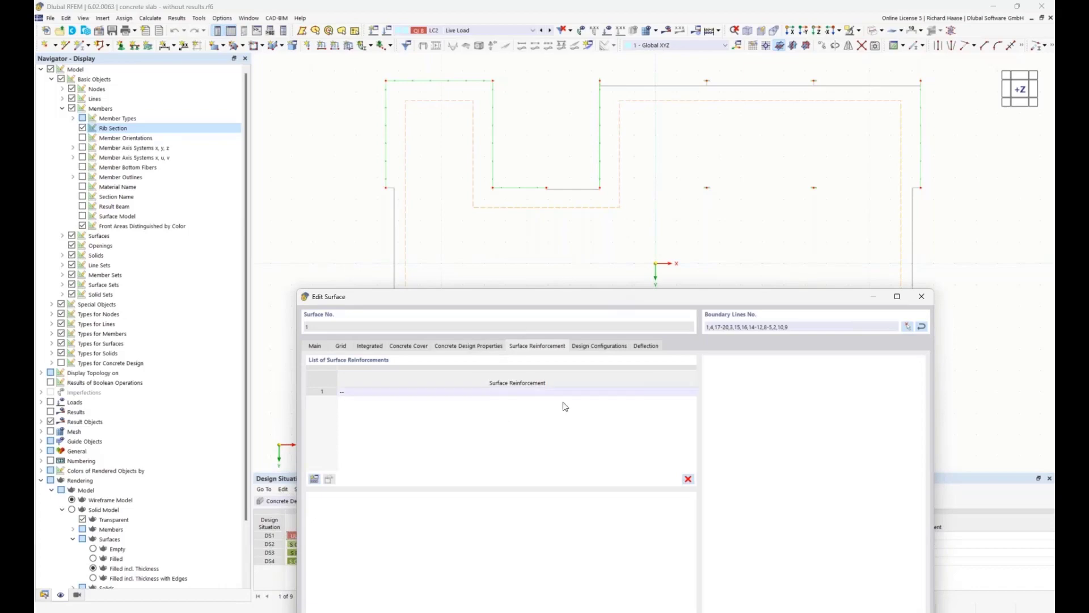
pyautogui.click(315, 479)
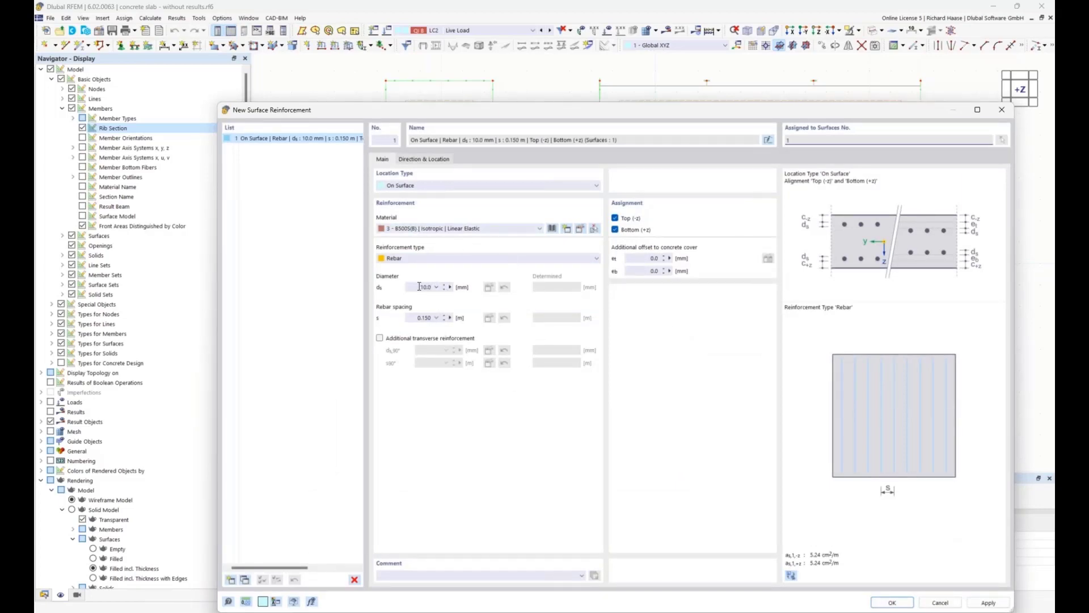
pyautogui.moveTo(418, 287); pyautogui.dragTo(482, 290)
pyautogui.write('8')
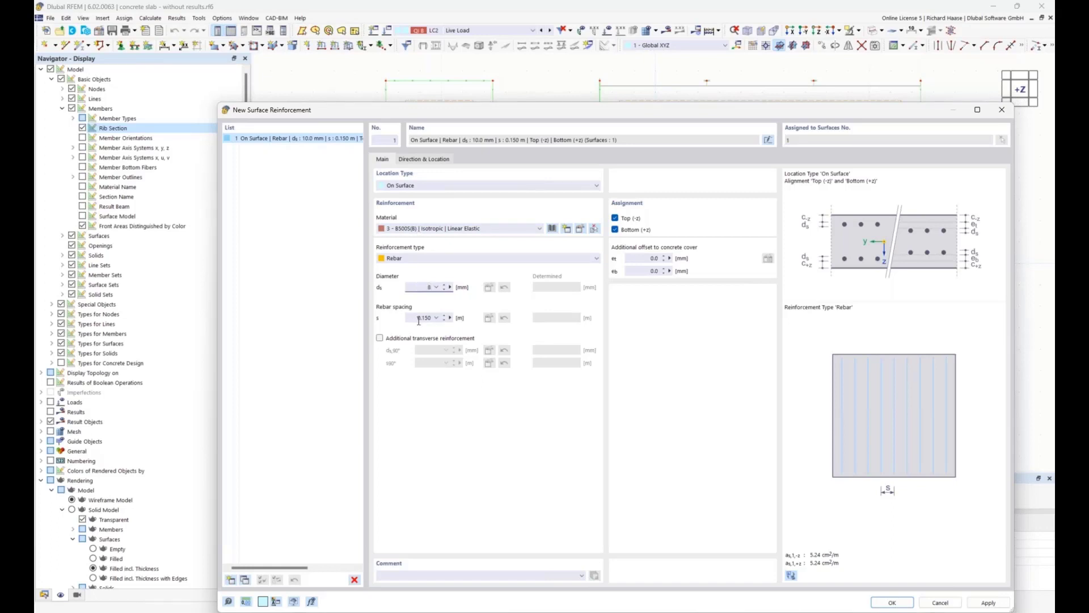
pyautogui.click(380, 338)
pyautogui.click(462, 347)
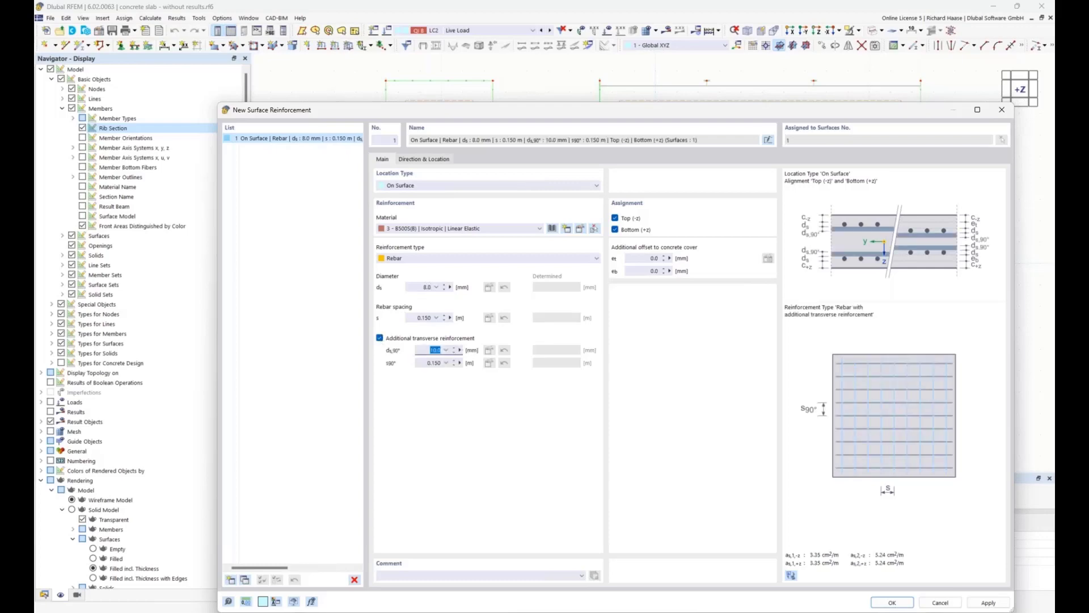
pyautogui.write('8')
pyautogui.click(616, 230)
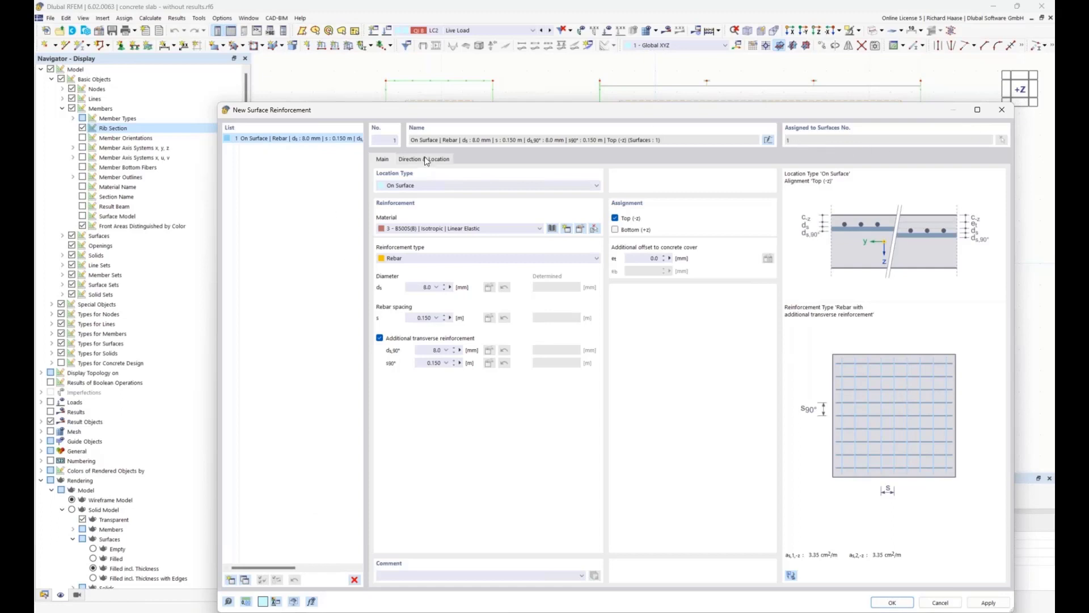
# Copy the top surface reinforcement, set both rebar diameters of the copy to 10 mm and assign it to the bottom side only
pyautogui.click(248, 583)
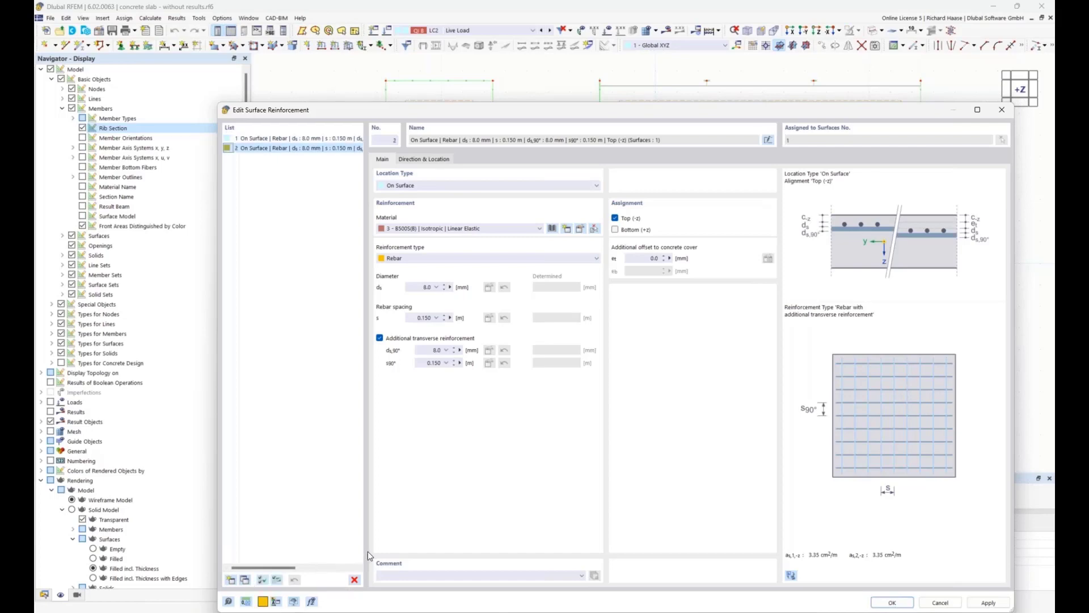
pyautogui.doubleClick(414, 287)
pyautogui.write('10')
pyautogui.doubleClick(434, 350)
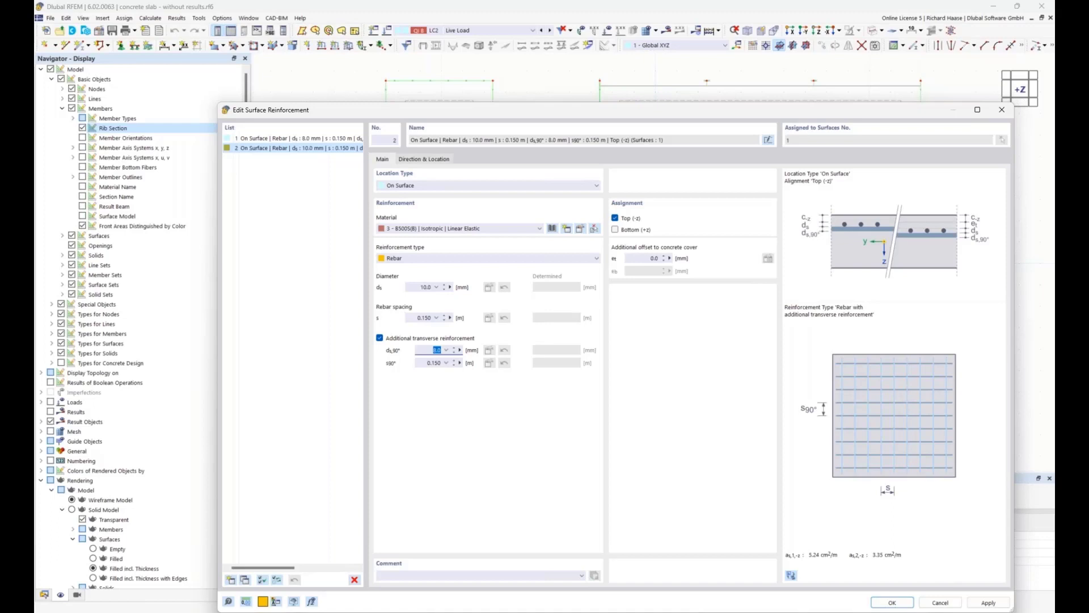
pyautogui.write('10')
pyautogui.click(615, 219)
pyautogui.click(615, 230)
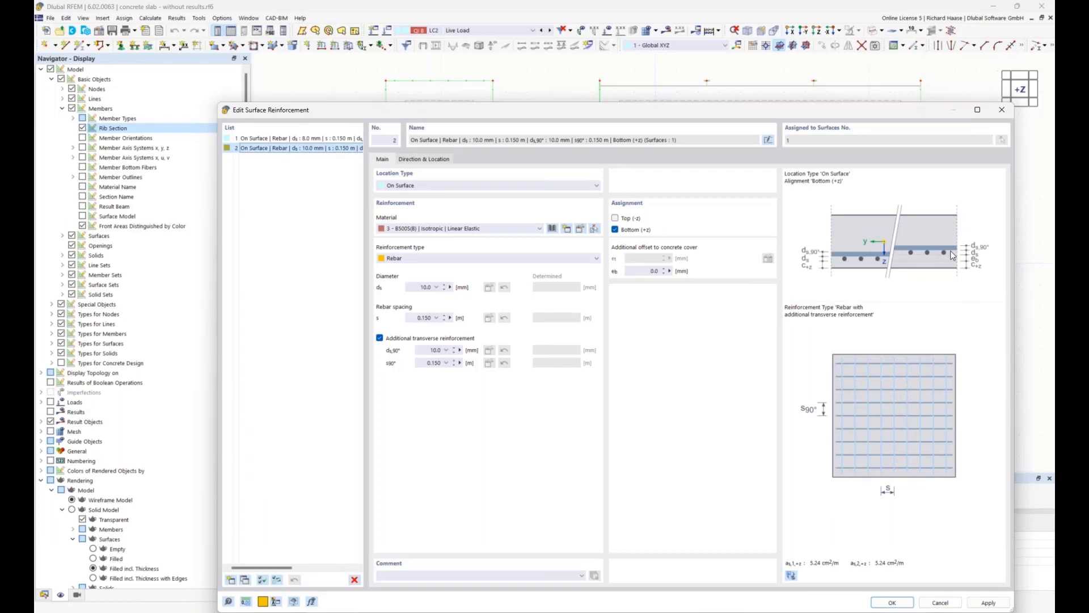
pyautogui.click(891, 602)
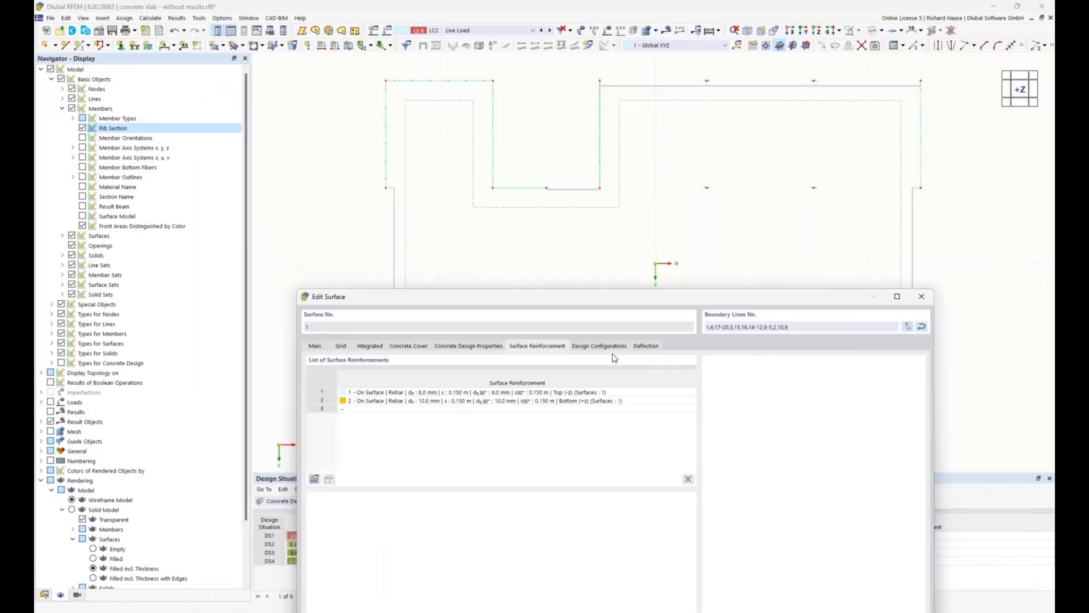
# Check the slab's ultimate configuration and deflection settings, then accept the surface changes
pyautogui.click(601, 349)
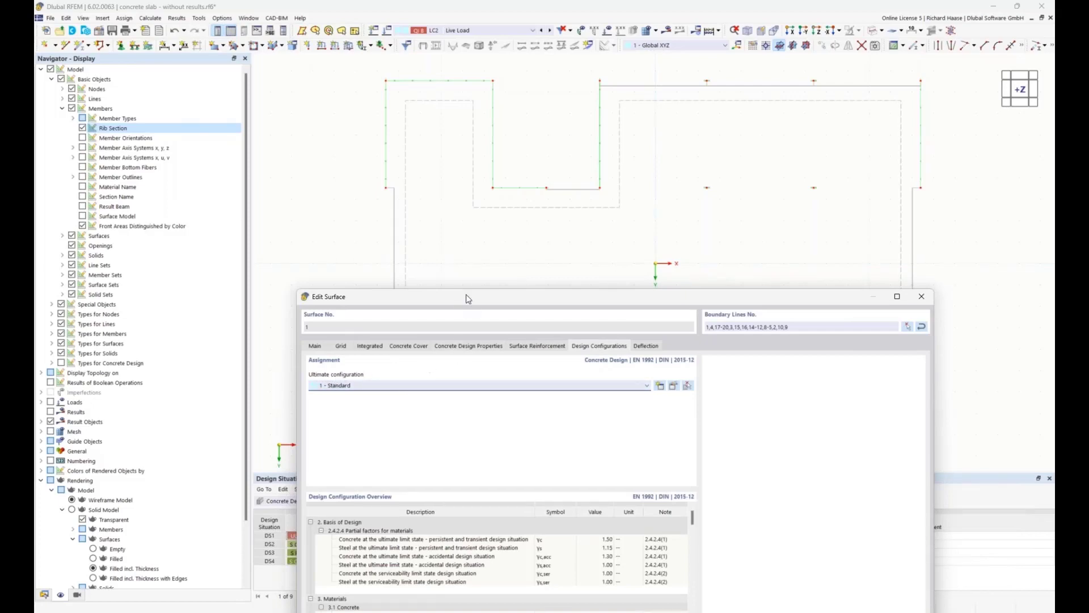
pyautogui.moveTo(470, 298); pyautogui.dragTo(504, 60)
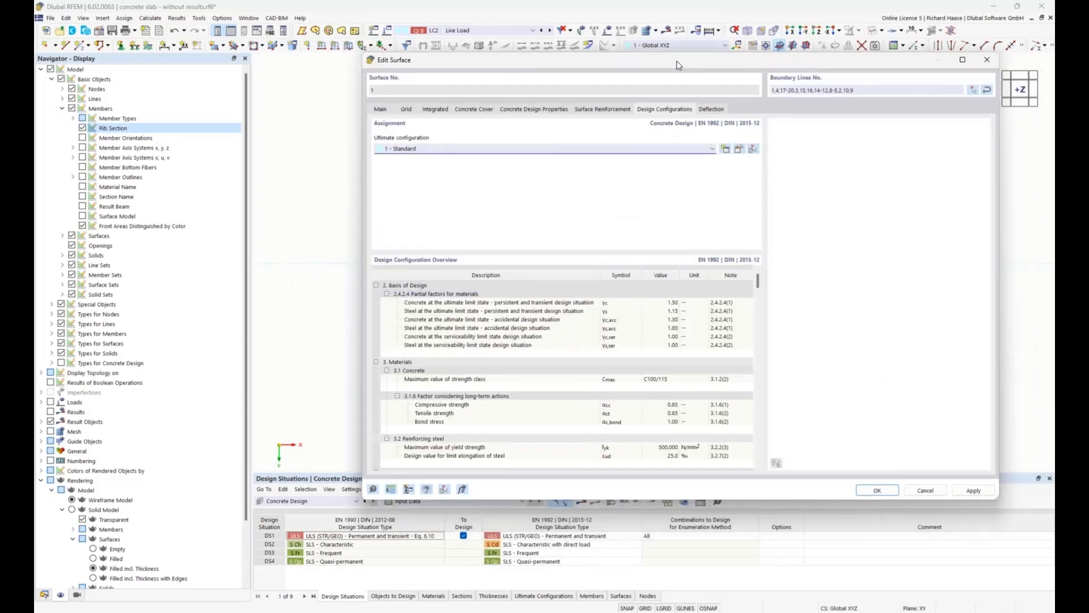
pyautogui.moveTo(679, 66); pyautogui.dragTo(654, 62)
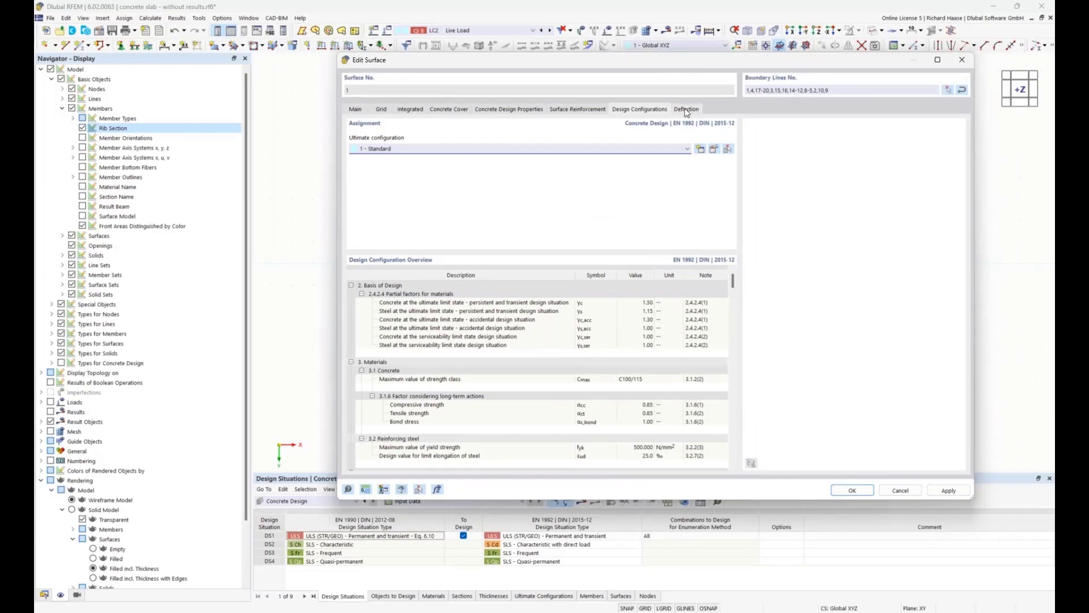
pyautogui.click(686, 111)
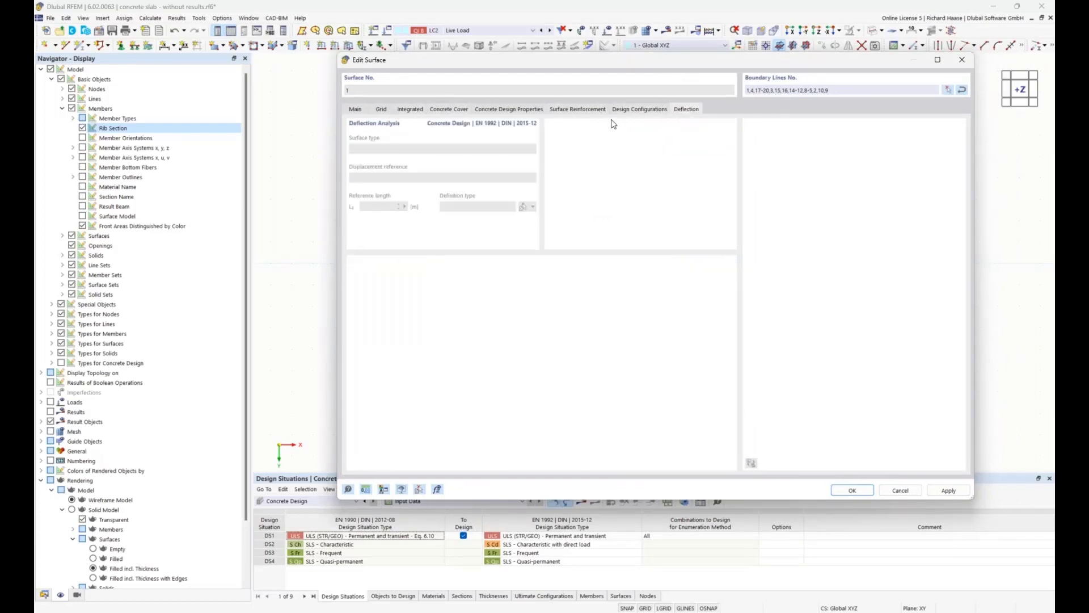
pyautogui.click(635, 110)
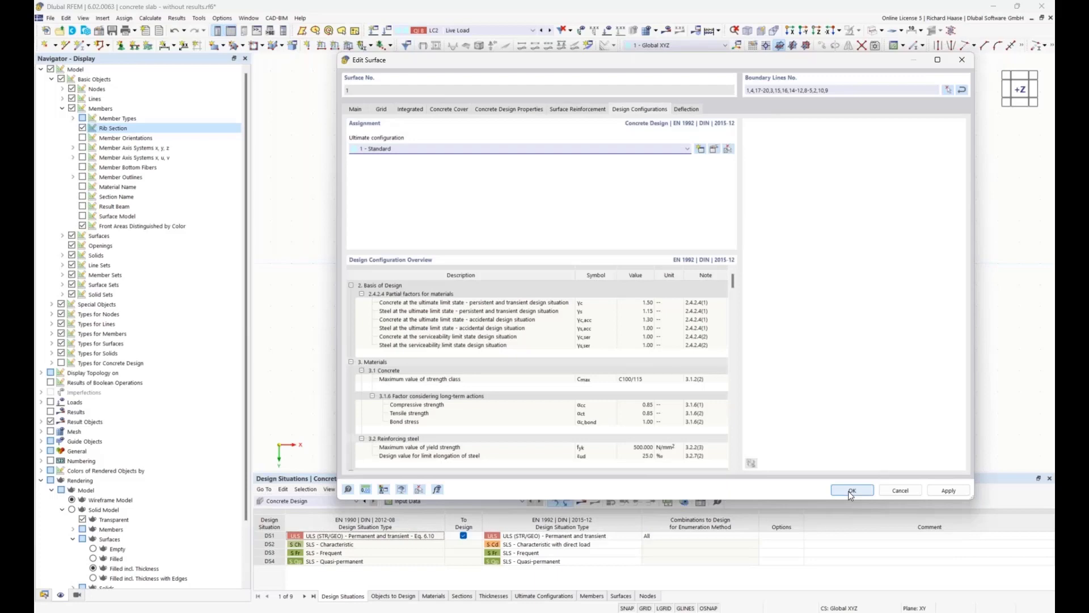
pyautogui.click(851, 490)
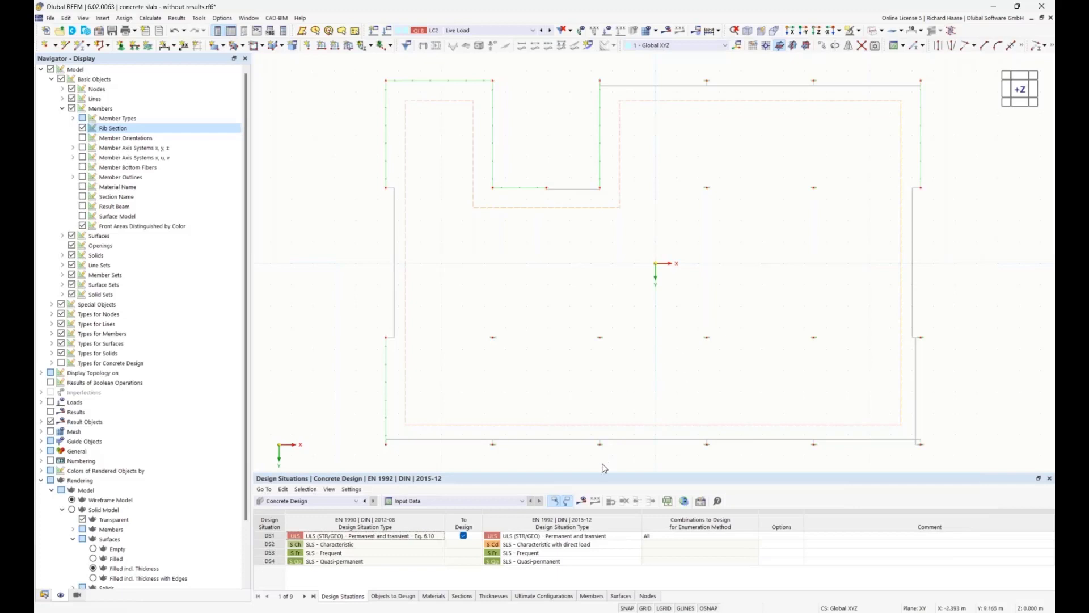
# Calculate the concrete design and display its results on the slab model
pyautogui.click(583, 501)
pyautogui.click(597, 359)
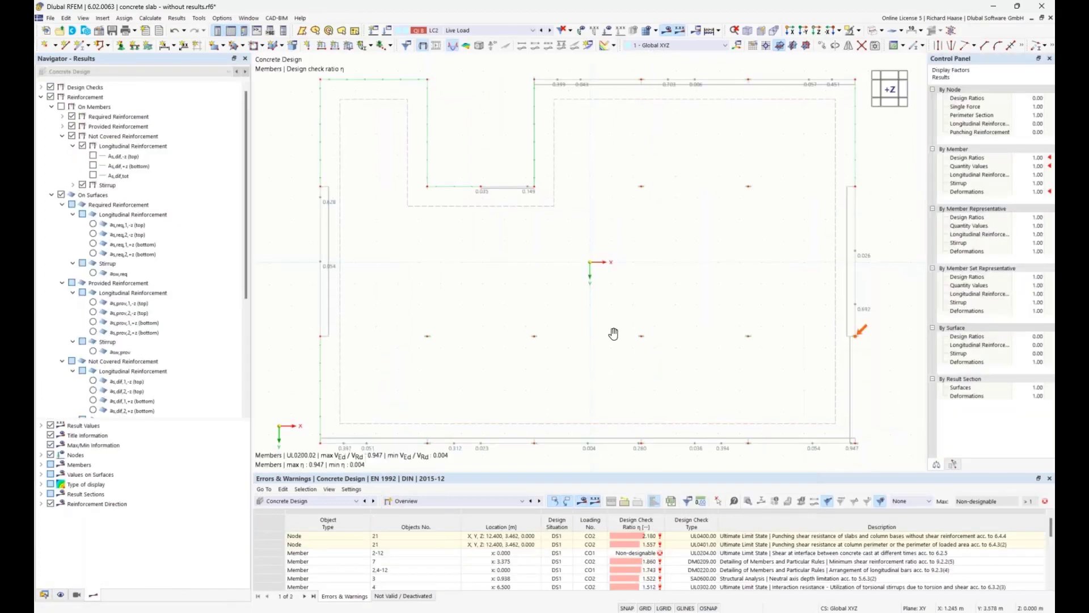
pyautogui.moveTo(613, 333); pyautogui.dragTo(591, 278, button='middle')
# Review the objects to design and the design situations in the concrete design input data
pyautogui.click(428, 501)
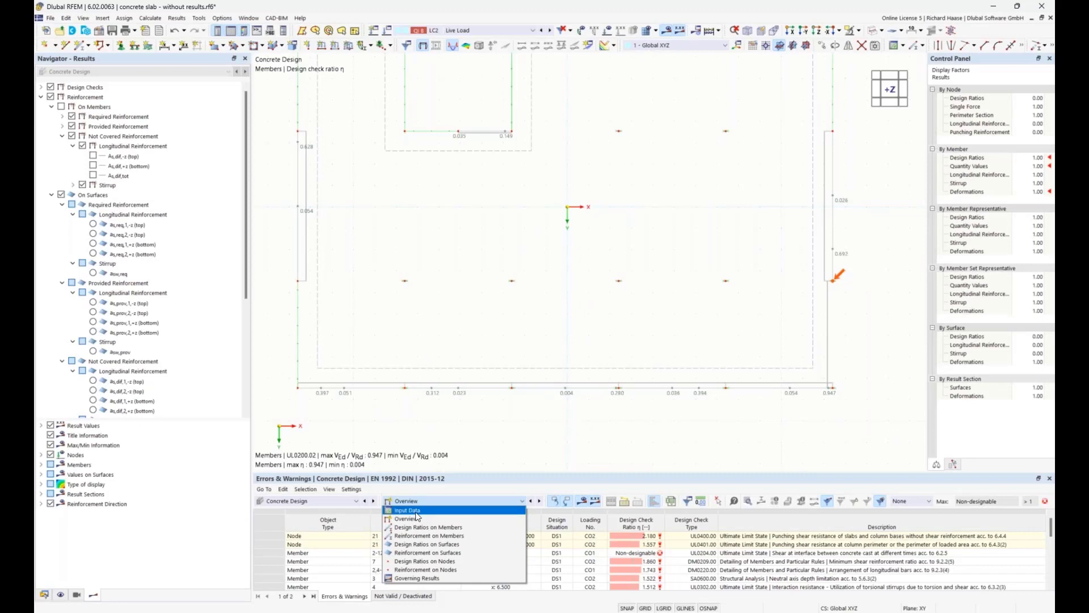
pyautogui.click(416, 511)
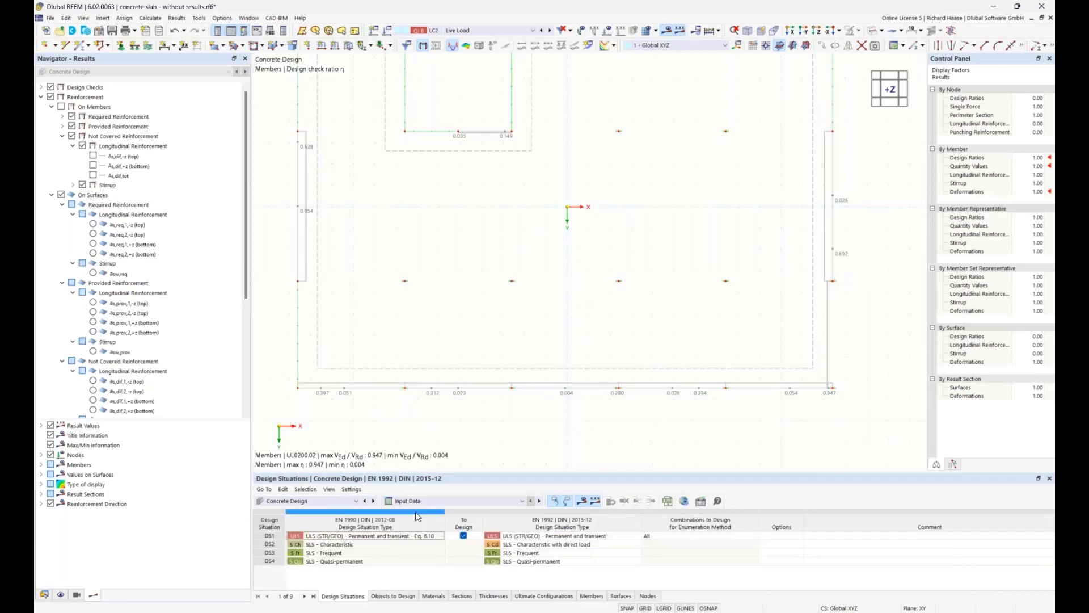
pyautogui.click(383, 598)
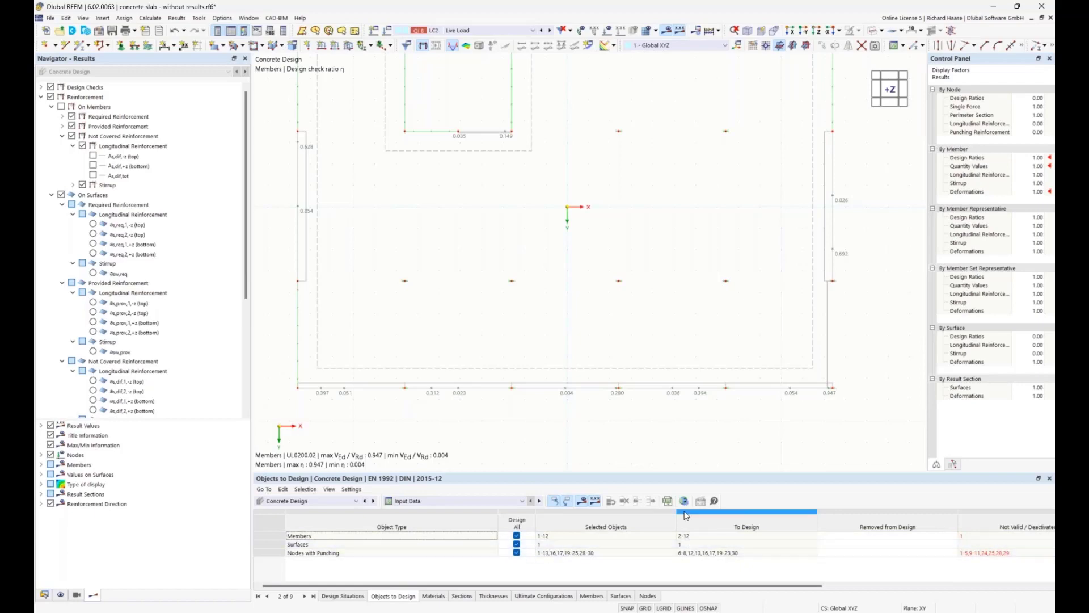
pyautogui.click(343, 596)
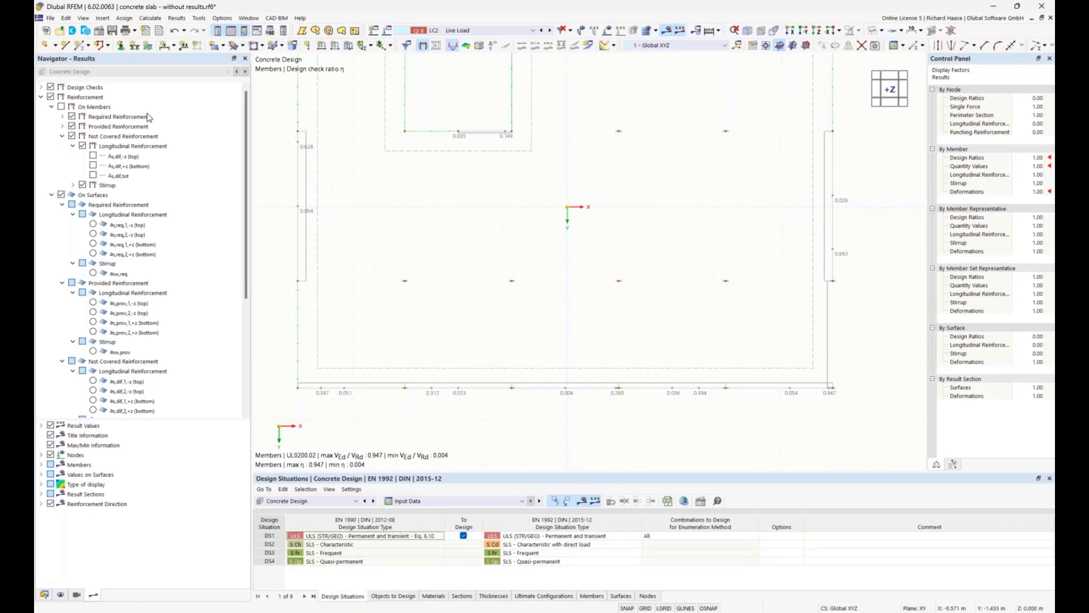
# Display the slab surface's not covered longitudinal reinforcement for the top side in direction 1 (as,dif,1,-z)
pyautogui.rightClick(75, 97)
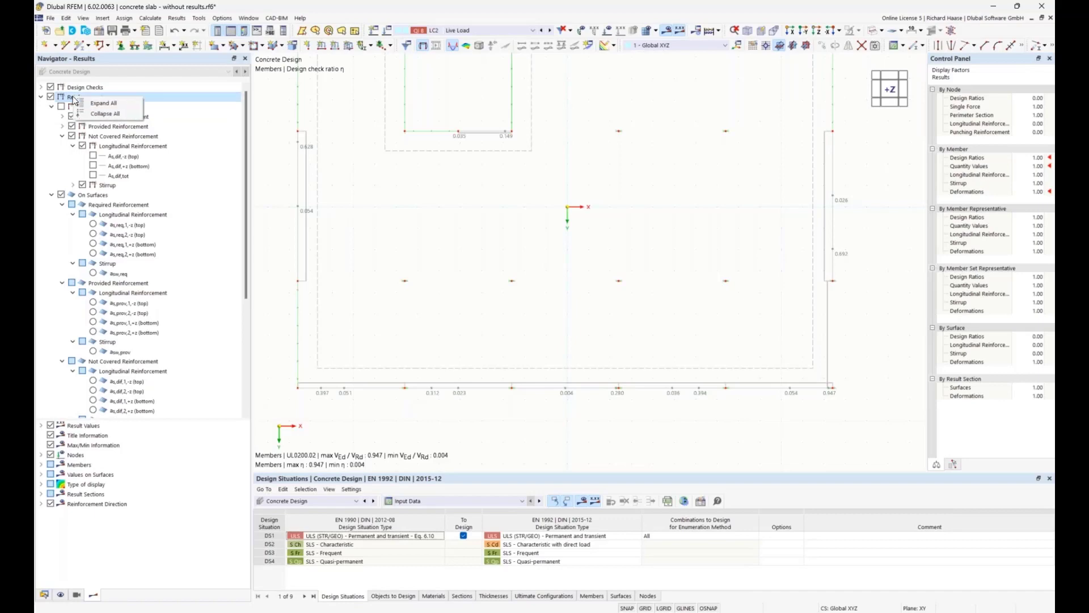
pyautogui.click(101, 114)
pyautogui.click(41, 97)
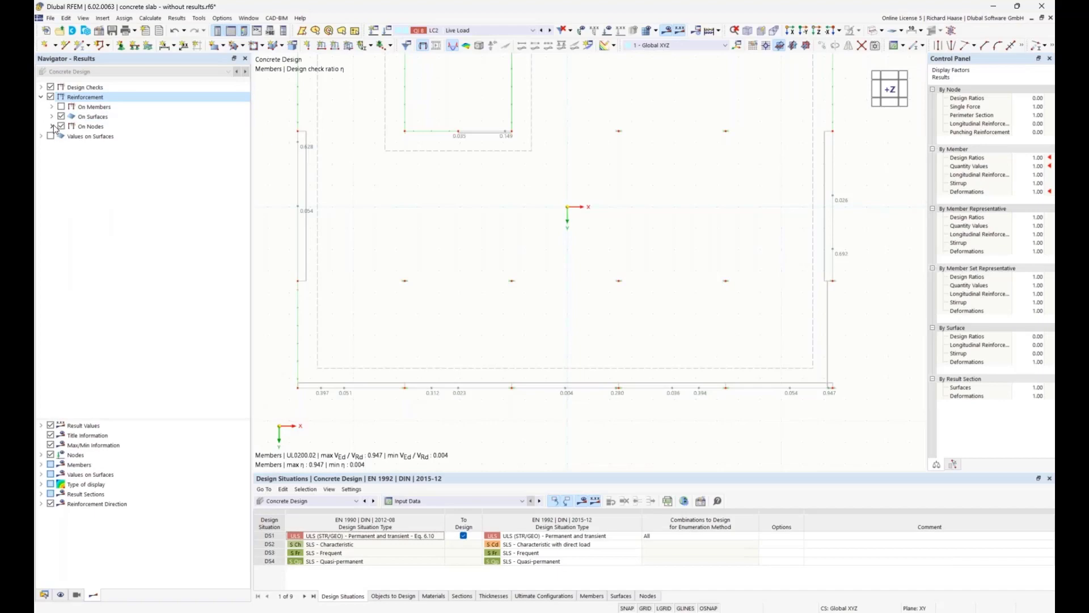
pyautogui.click(52, 117)
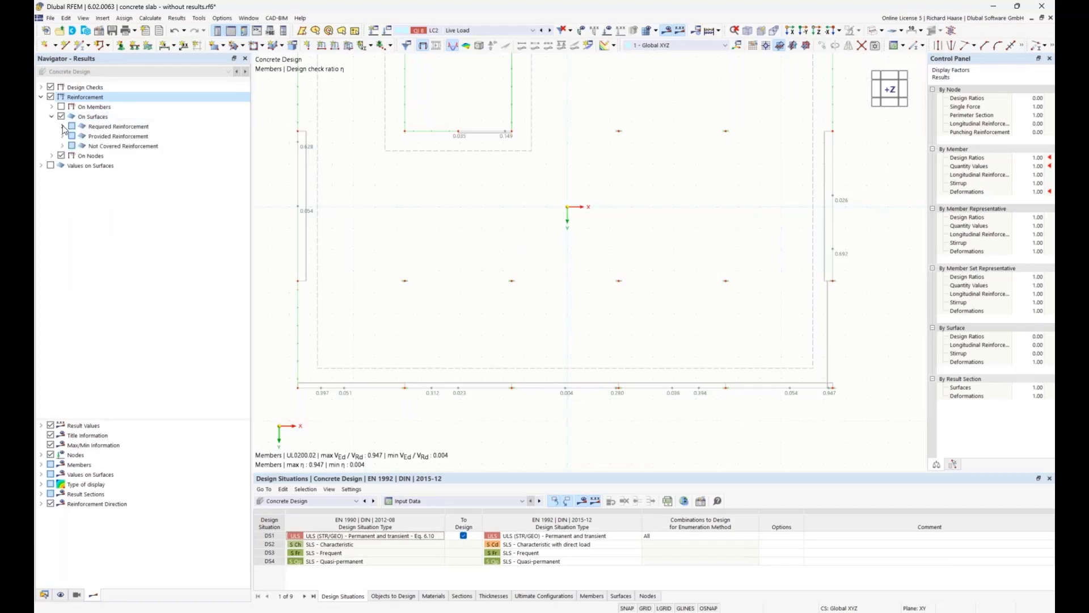
pyautogui.click(107, 148)
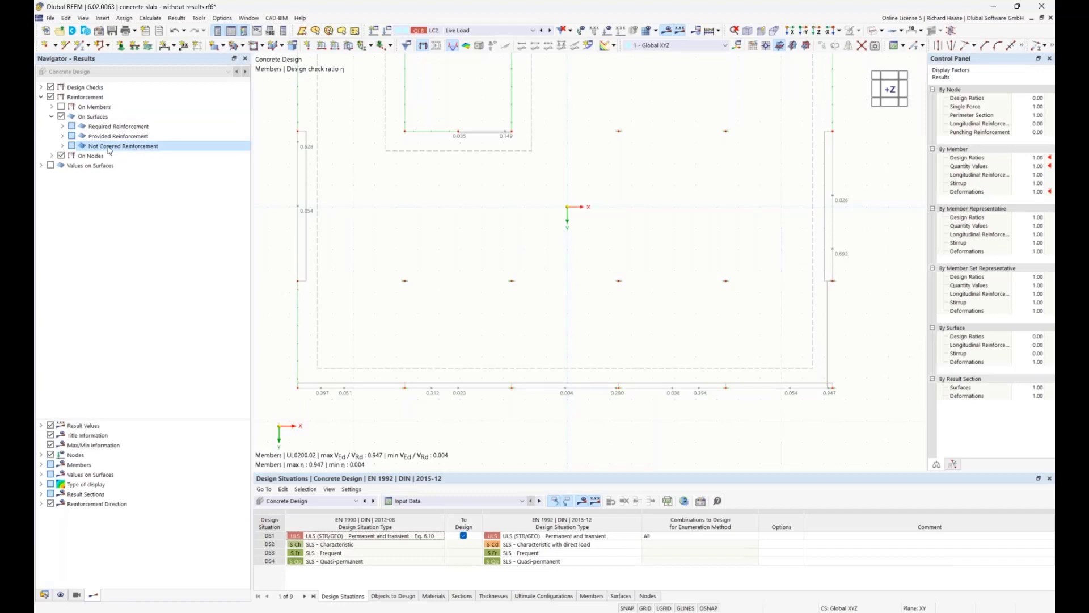
pyautogui.click(63, 146)
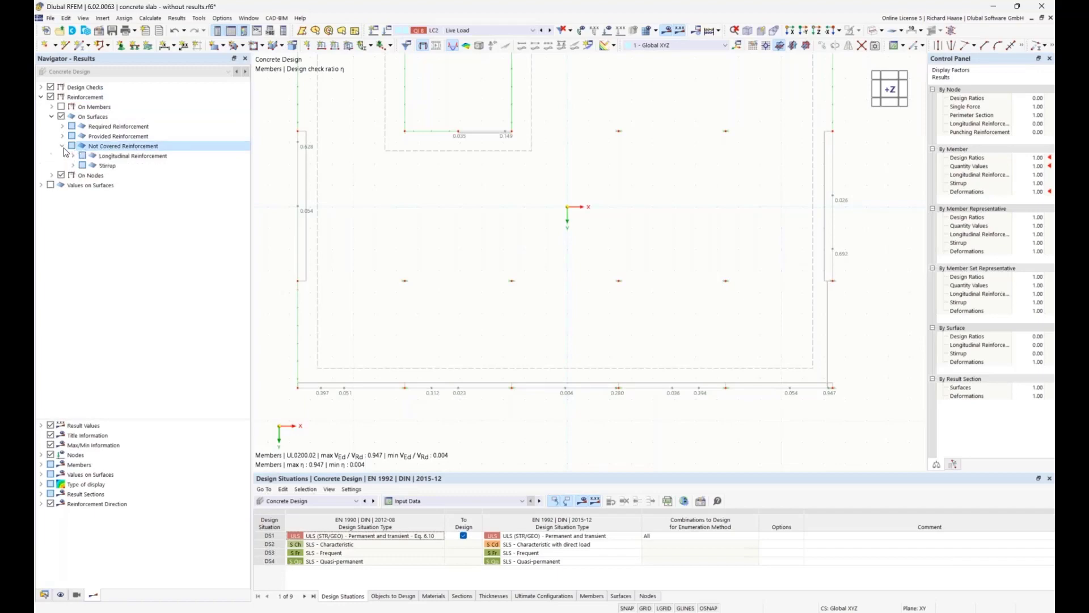
pyautogui.click(73, 156)
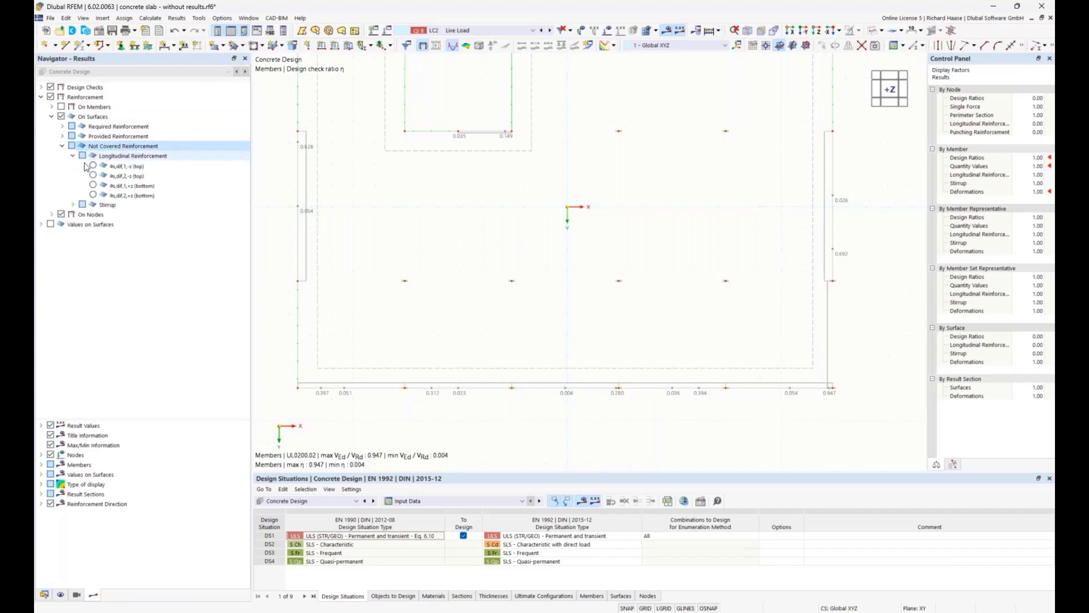
pyautogui.click(94, 166)
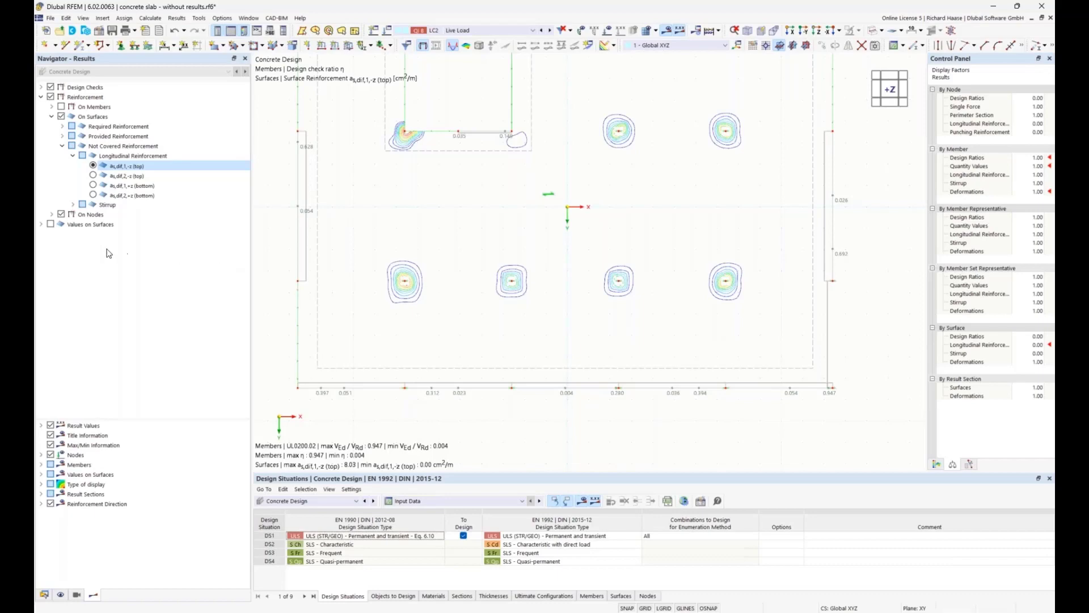
# Turn on the result values on surfaces and show them on the FE mesh points
pyautogui.click(51, 226)
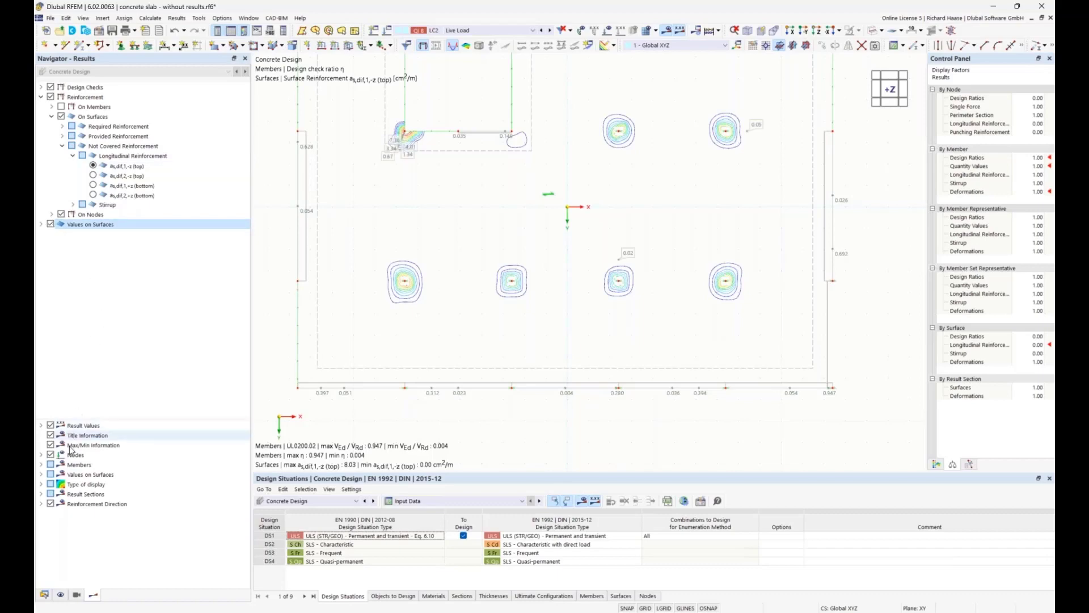
pyautogui.click(41, 474)
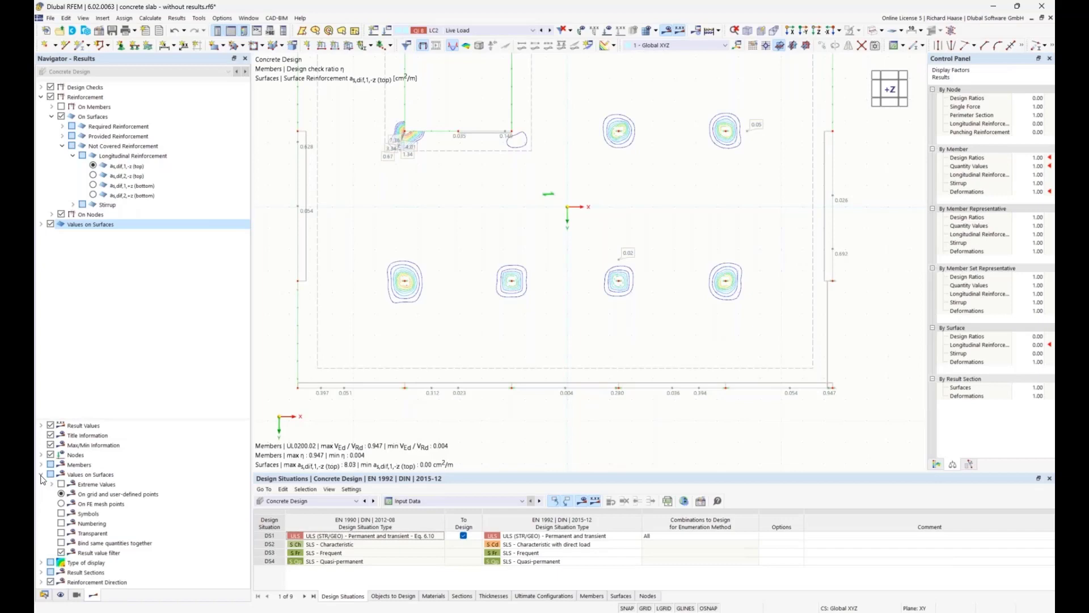
pyautogui.click(60, 503)
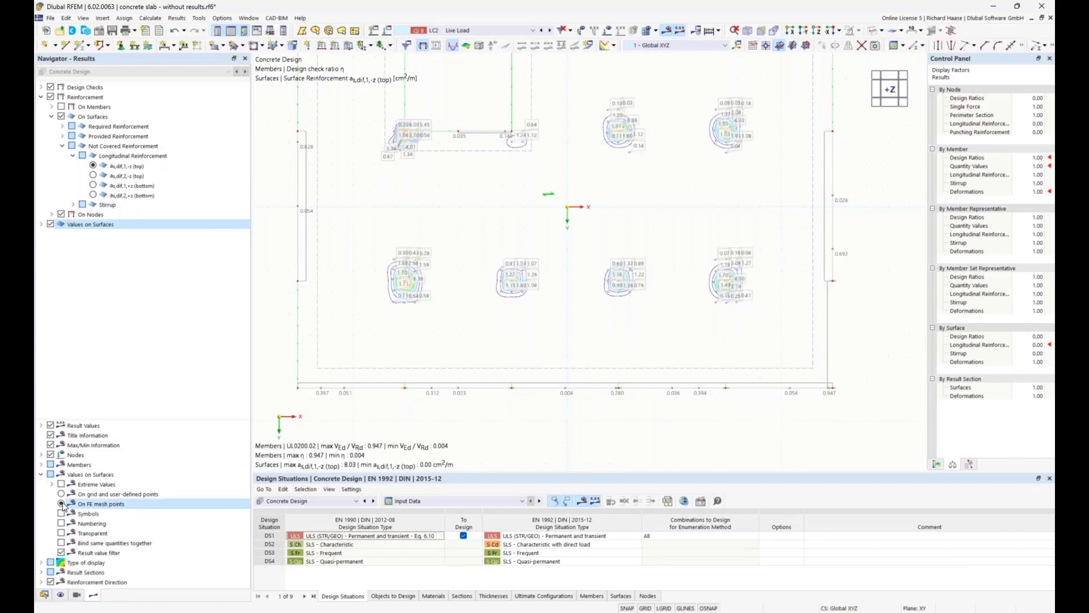
# Examine the uncovered top reinforcement values around the slab's columns and at the re-entrant corner
pyautogui.scroll(5, 398, 287)
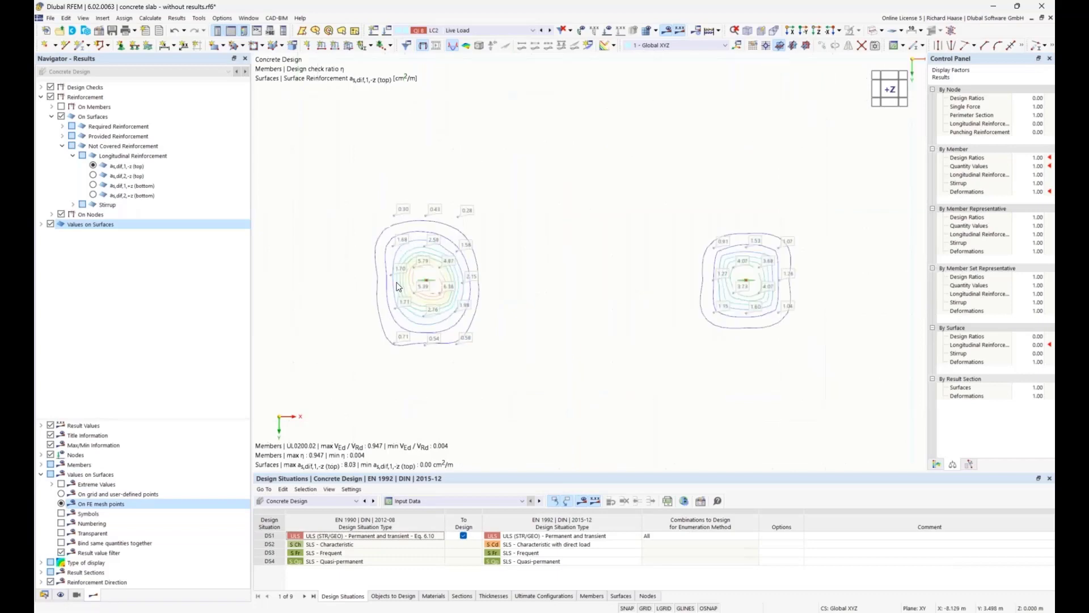
pyautogui.scroll(1, 397, 286)
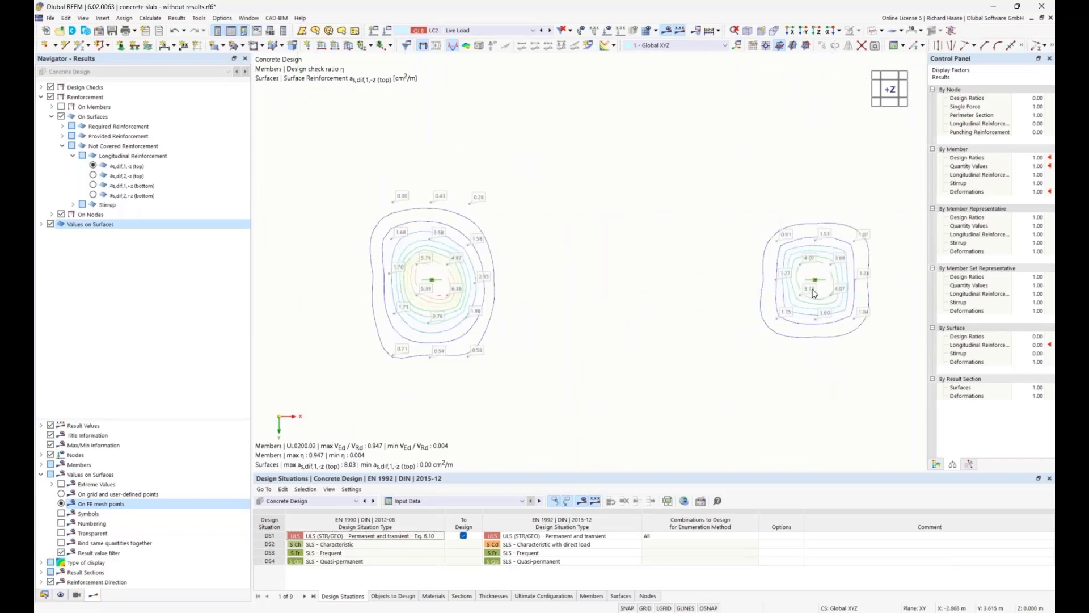
pyautogui.scroll(-5, 837, 261)
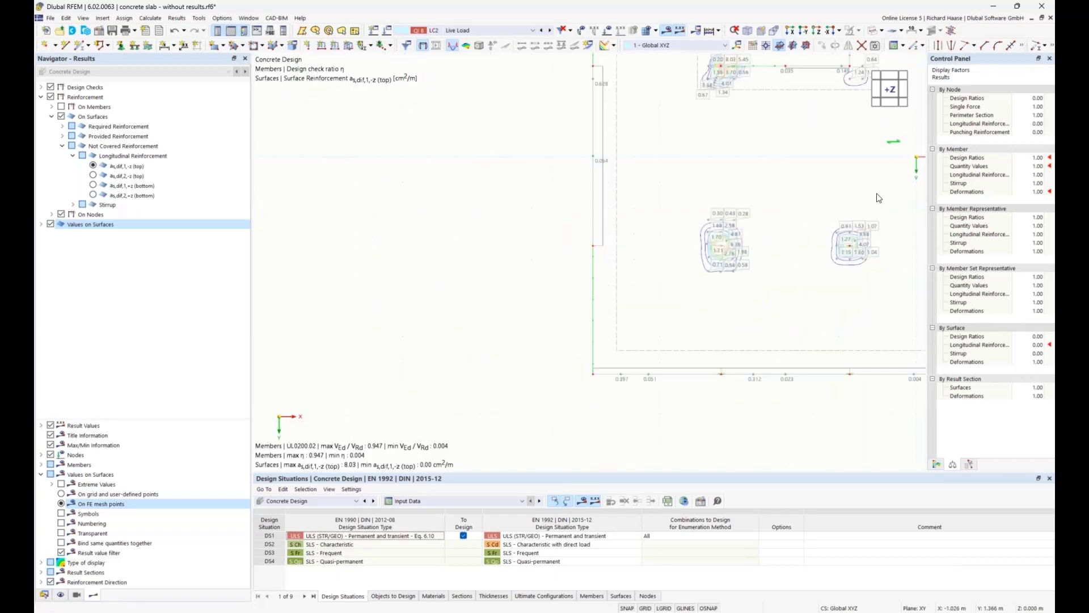
pyautogui.scroll(-2, 605, 253)
pyautogui.scroll(2, 792, 198)
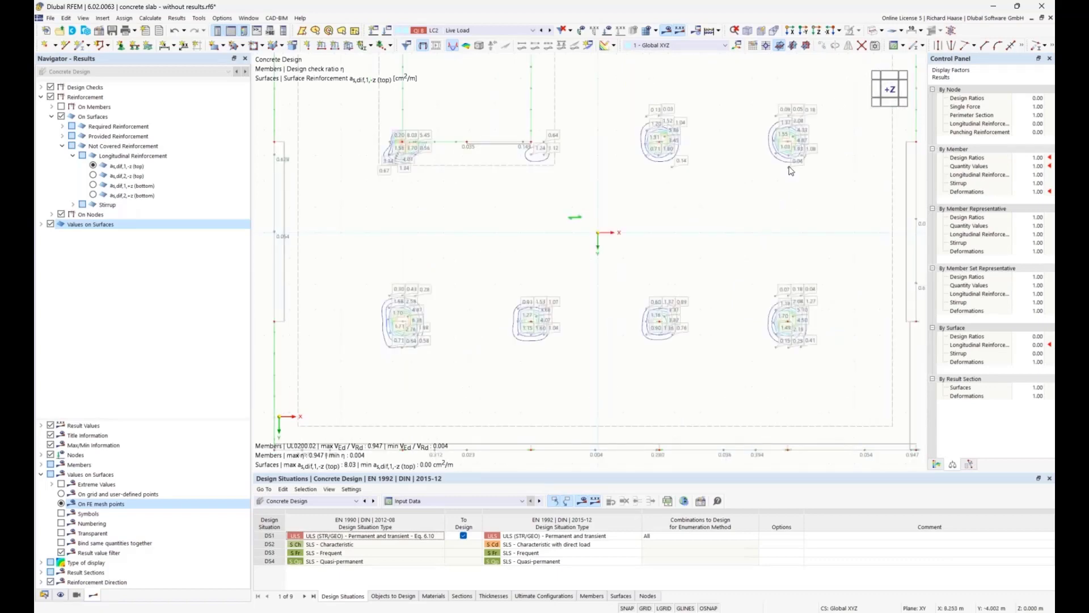
pyautogui.scroll(3, 791, 326)
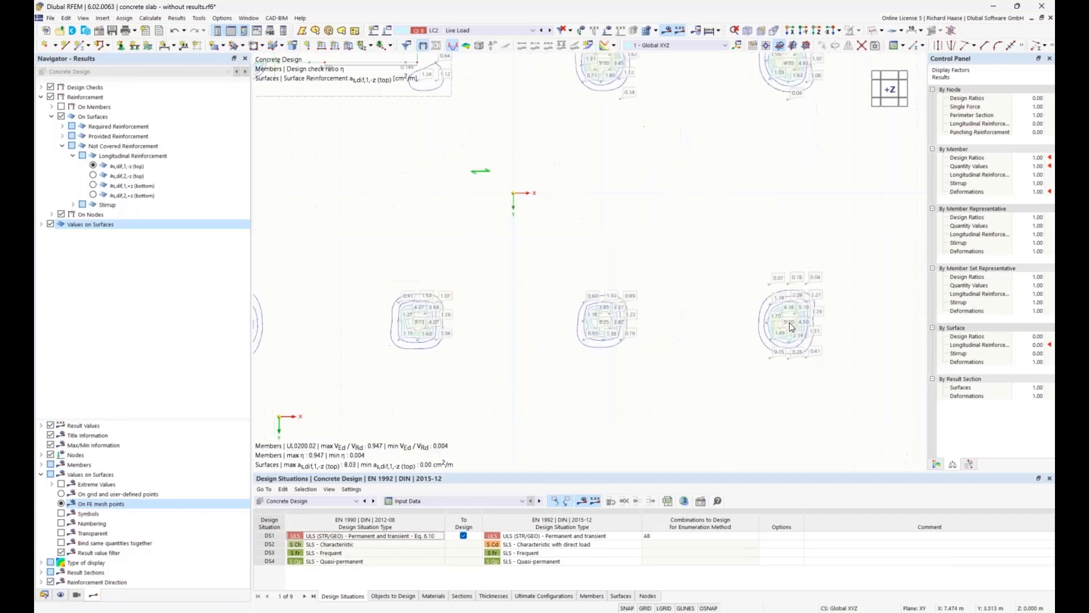
pyautogui.scroll(-3, 705, 306)
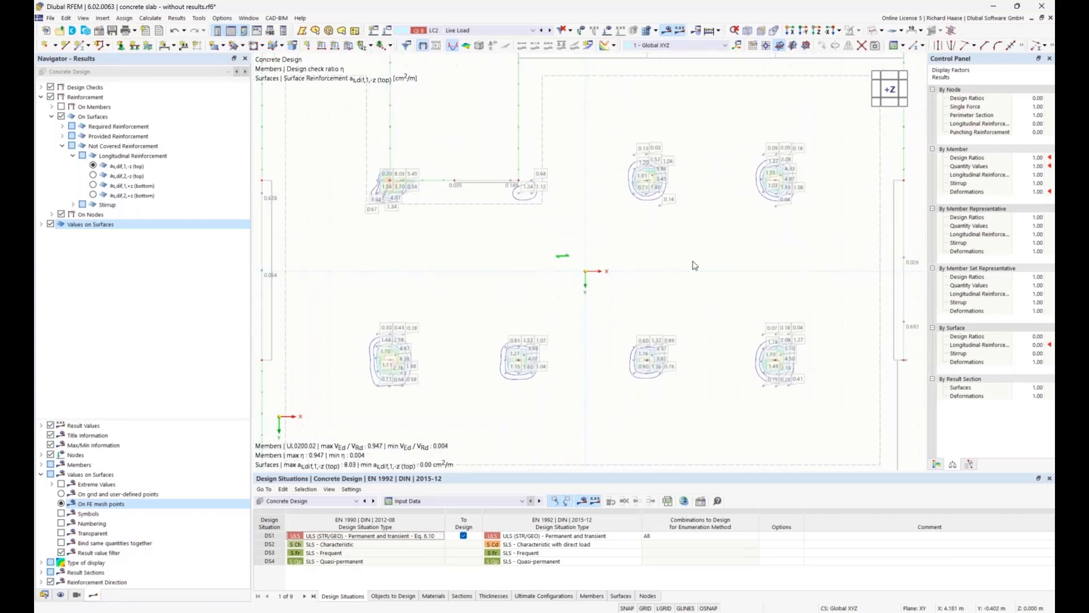
pyautogui.scroll(-2, 695, 266)
# Check the not covered bottom reinforcement in both directions and return to the top side in direction 1
pyautogui.click(94, 186)
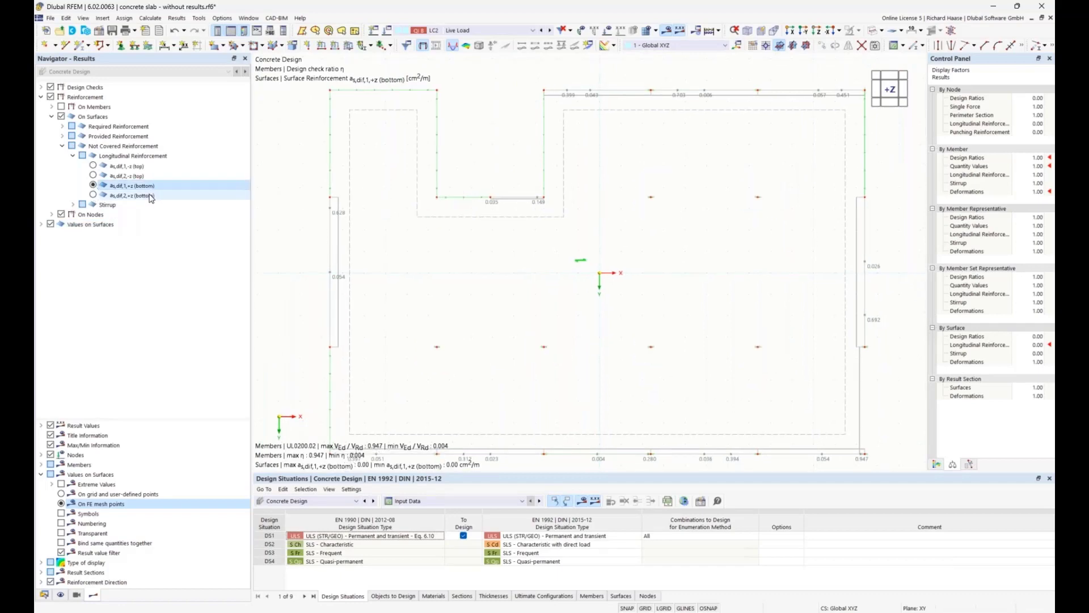
pyautogui.click(93, 196)
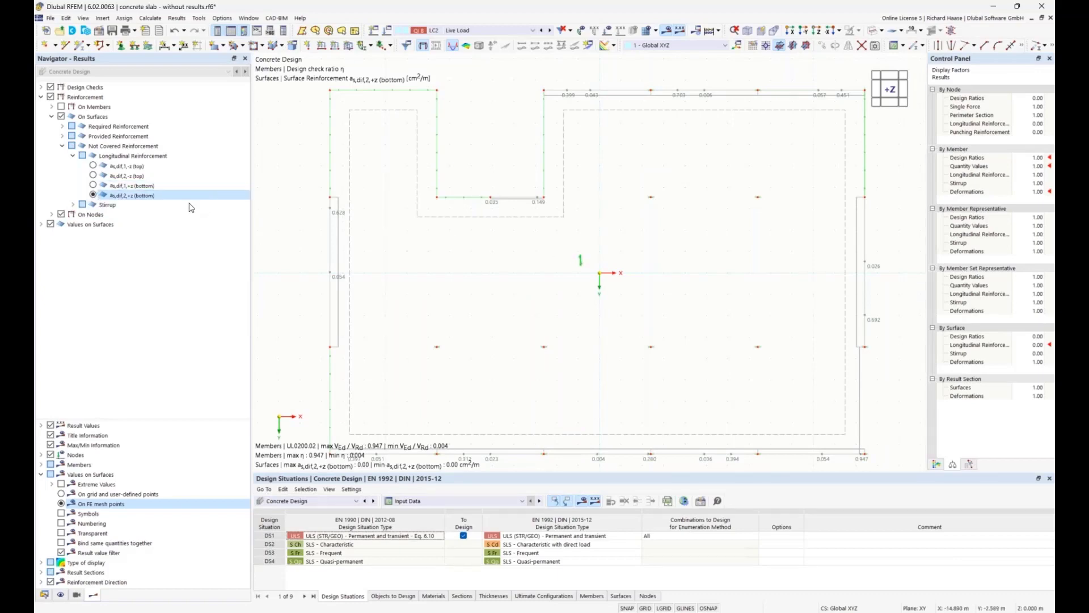
pyautogui.click(93, 166)
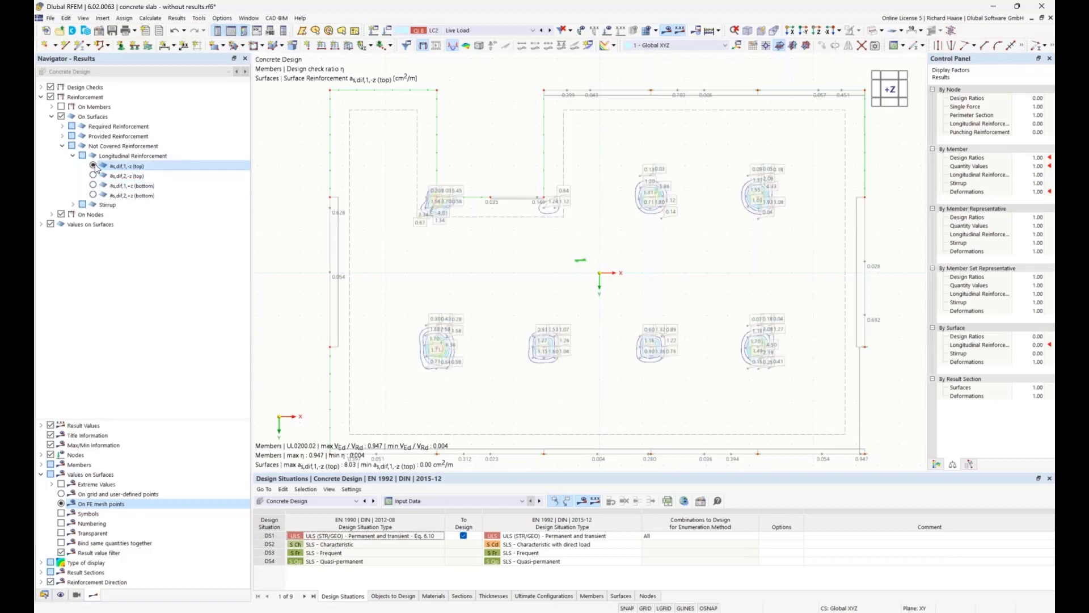
# Add a new free rectangular surface reinforcement to the slab surface and assign it to the top side only
pyautogui.moveTo(499, 335); pyautogui.dragTo(479, 382, button='middle')
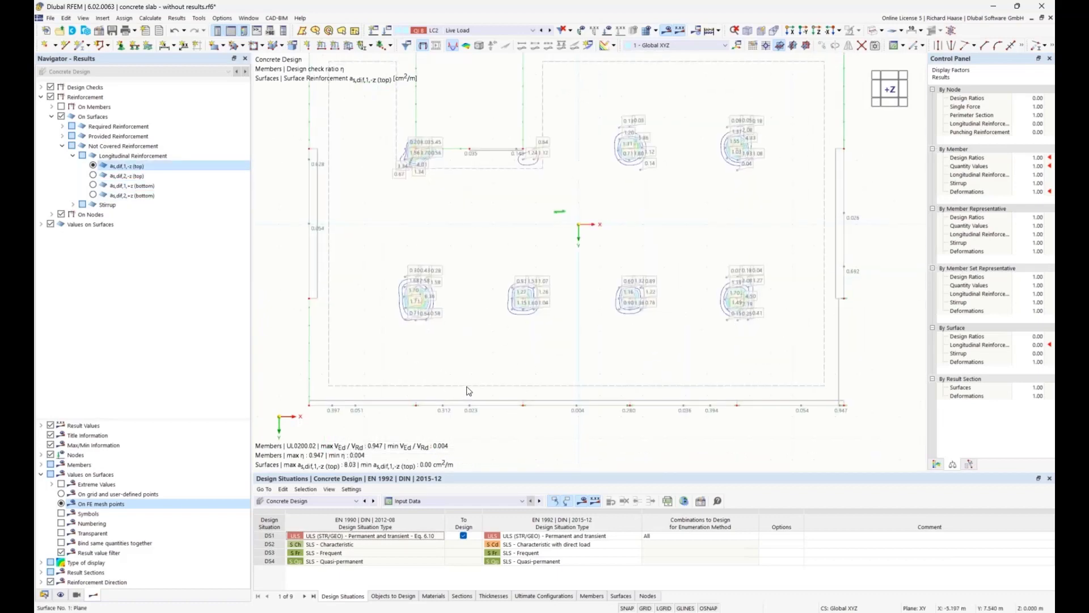
pyautogui.doubleClick(466, 390)
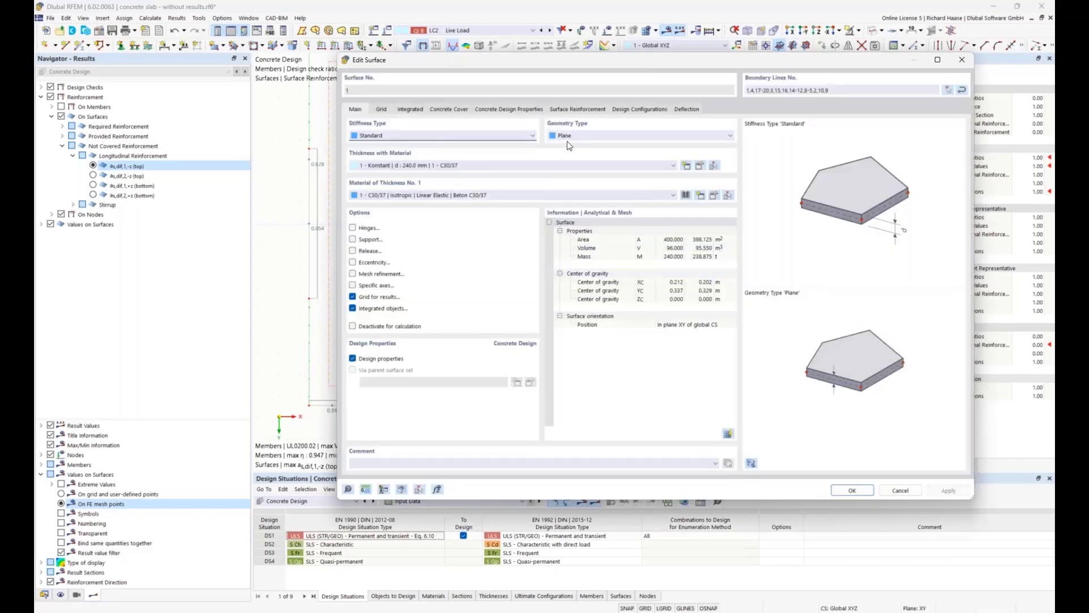
pyautogui.click(566, 110)
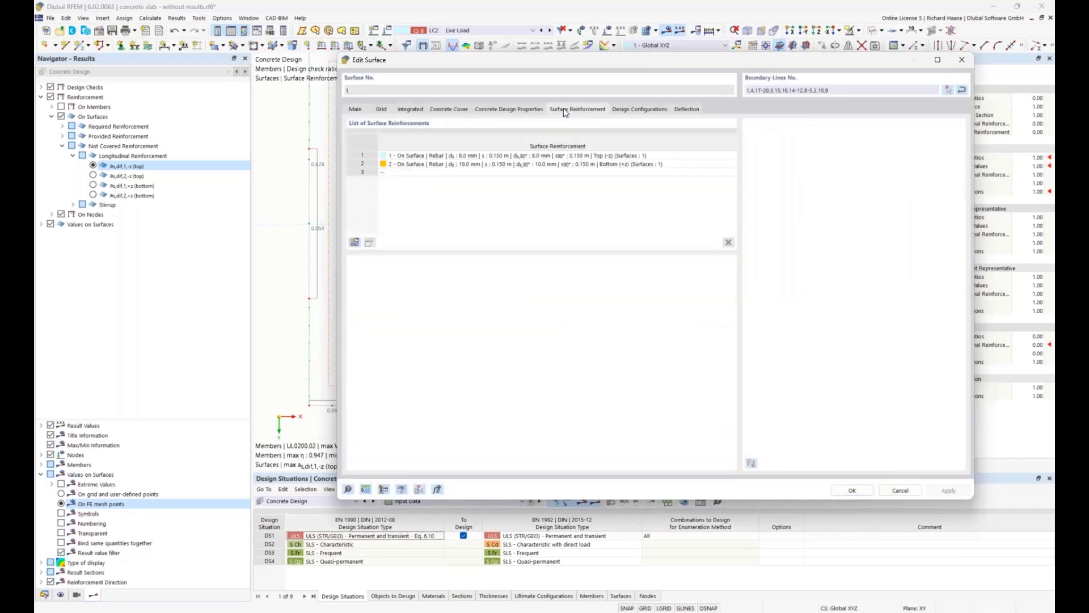
pyautogui.click(356, 242)
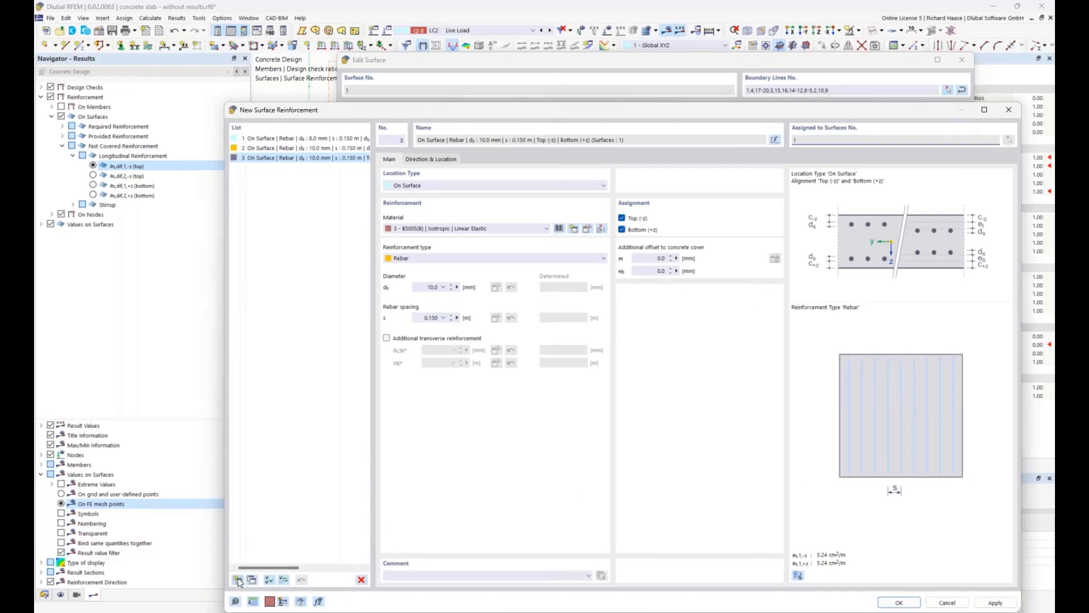
pyautogui.click(423, 185)
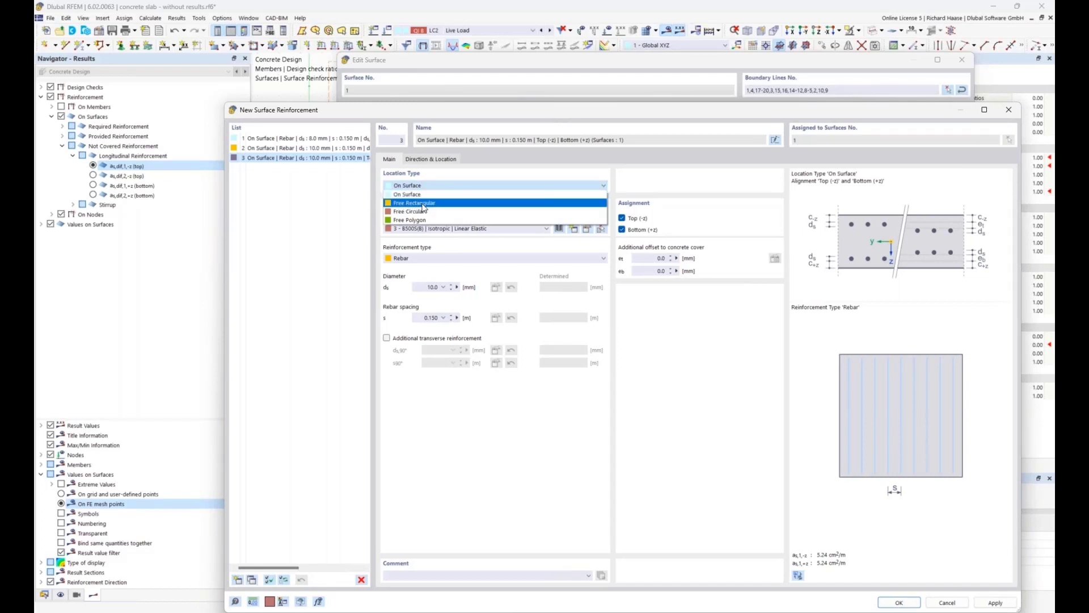
pyautogui.click(423, 207)
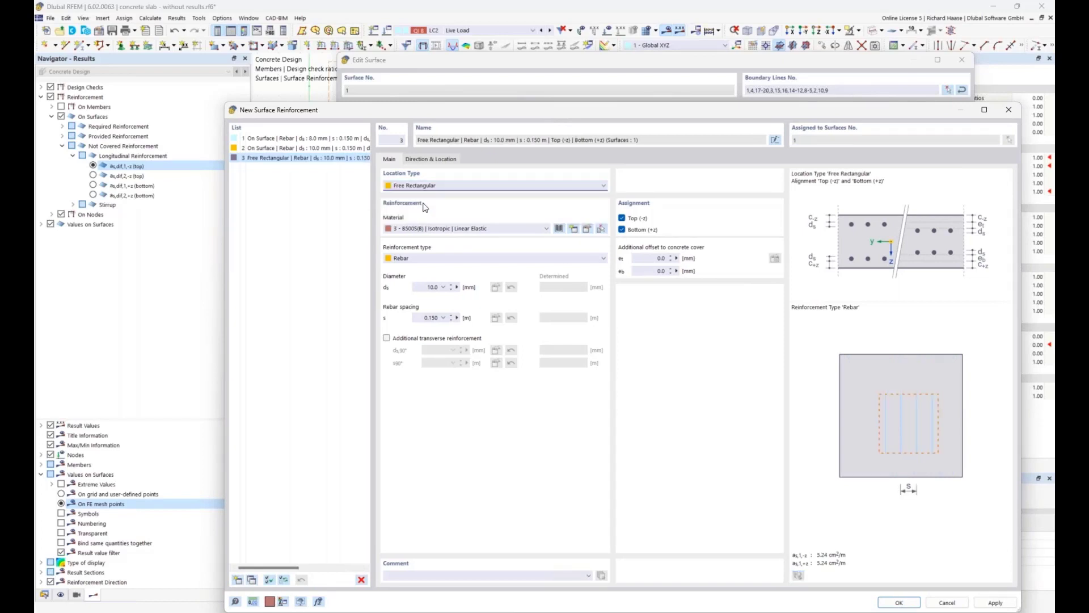
pyautogui.click(623, 230)
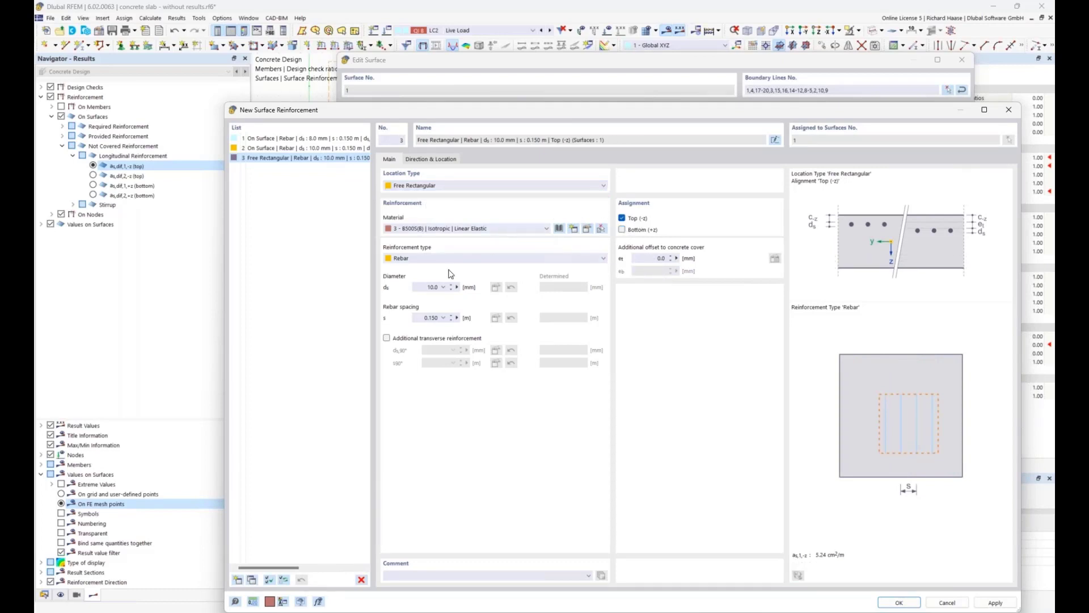
# Set the new reinforcement's rebar diameter to 16 mm and add transverse reinforcement of 16 mm diameter
pyautogui.click(420, 287)
pyautogui.write('16')
pyautogui.click(387, 338)
pyautogui.click(431, 350)
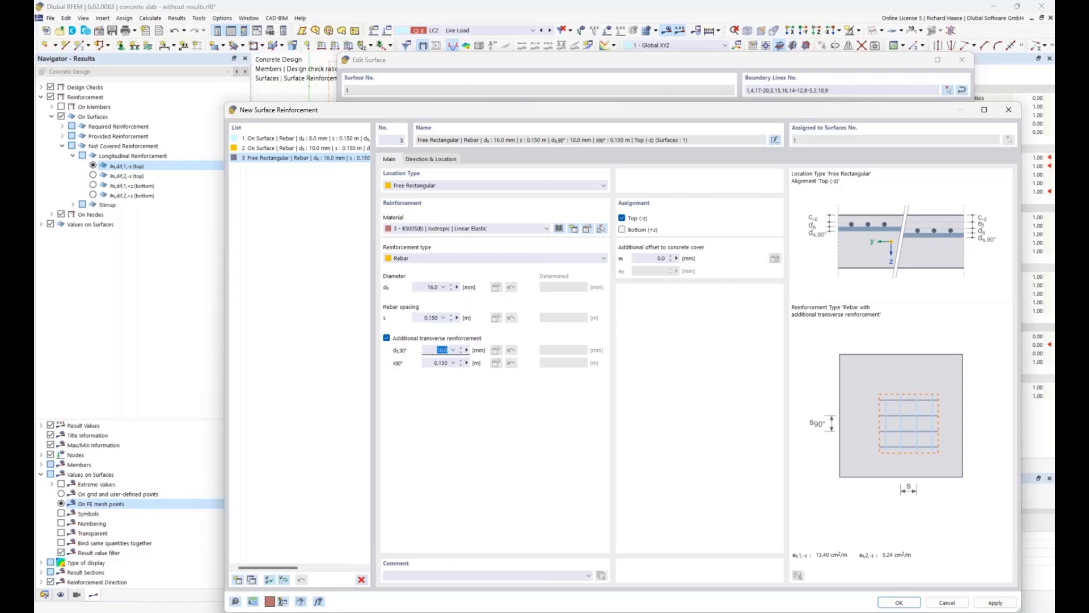
pyautogui.write('16')
# Define the reinforcement's location by centre and sides of a rectangle, with both sides 4 m long
pyautogui.click(416, 158)
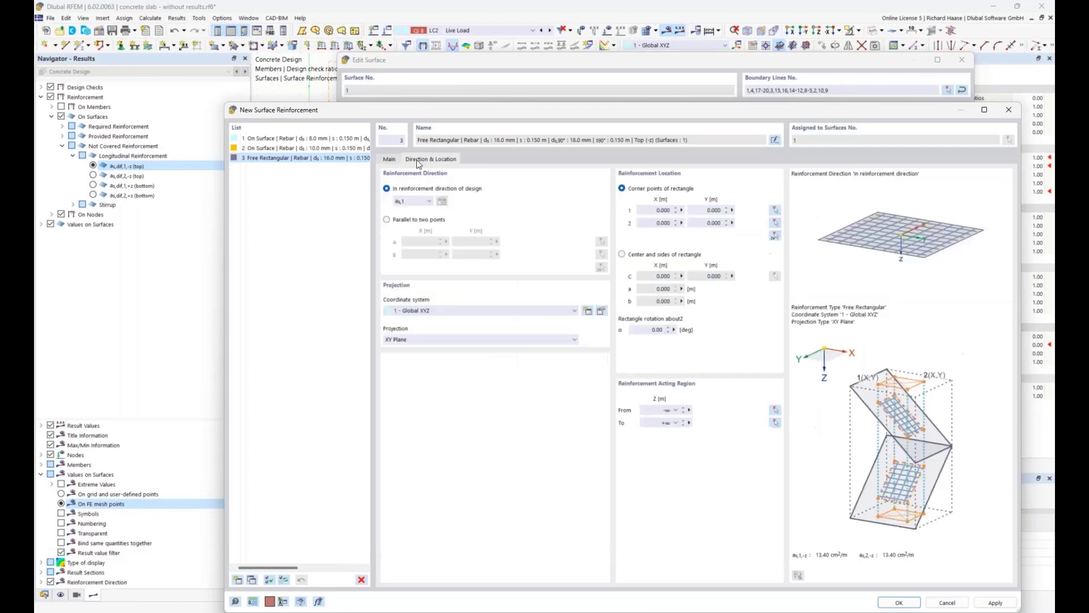
pyautogui.click(661, 255)
pyautogui.click(650, 291)
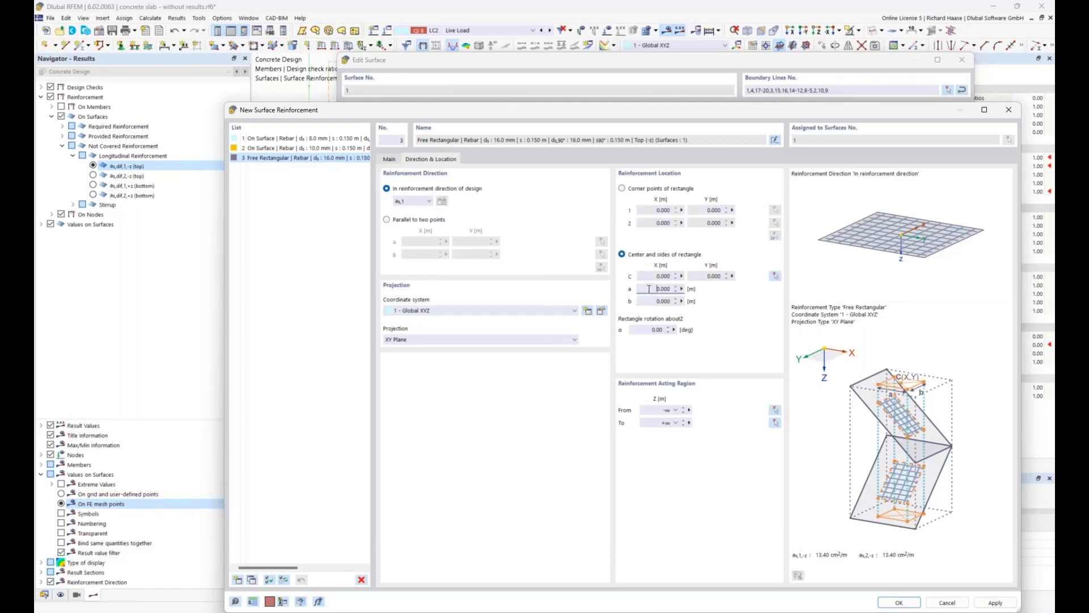
pyautogui.write('4')
pyautogui.press('Tab')
pyautogui.write('4')
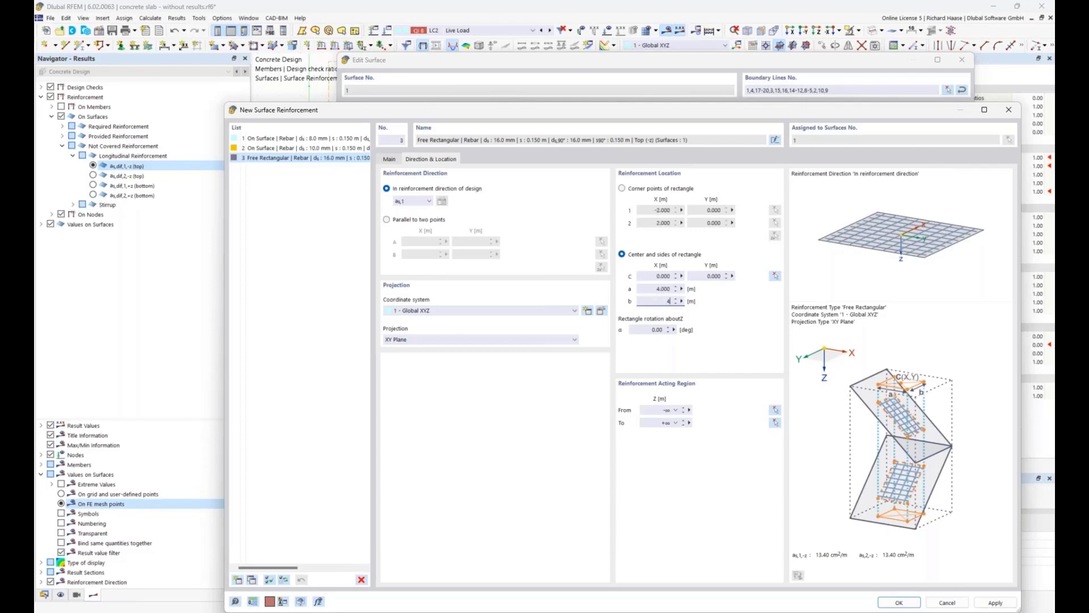
# Centre the rectangle on the lower-left column in plan at X -7.600, Y 3.462 m and accept it, allowing the concrete design results to be deleted
pyautogui.click(775, 275)
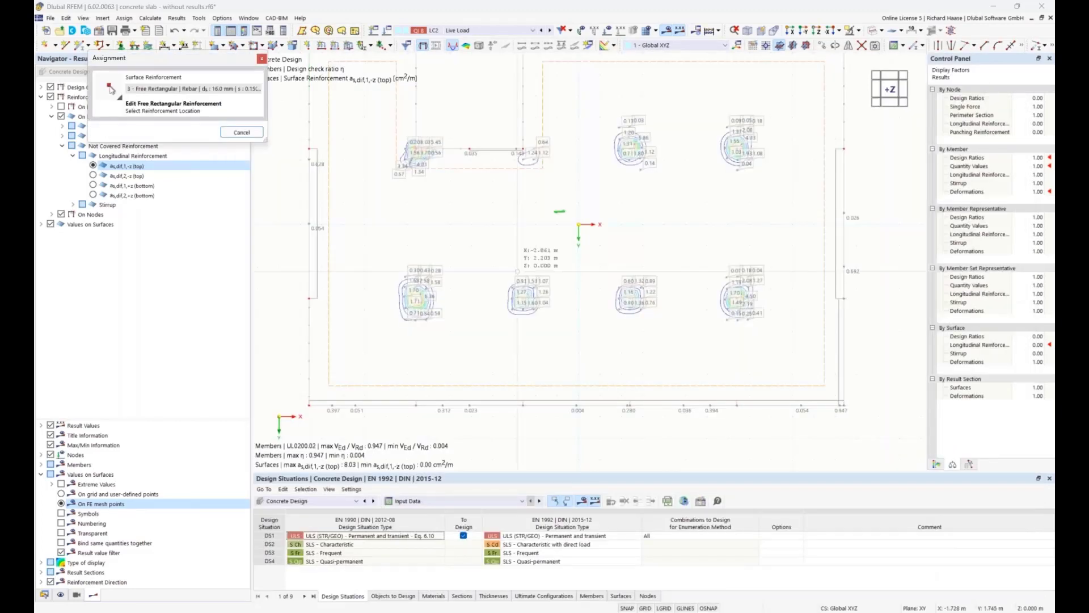
pyautogui.scroll(8, 419, 308)
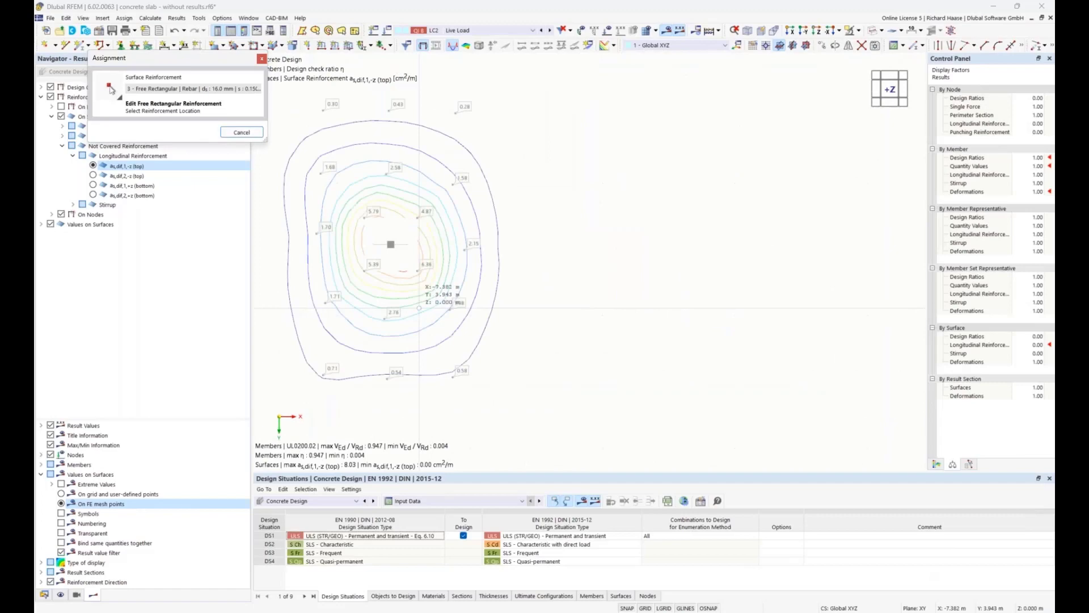
pyautogui.click(390, 244)
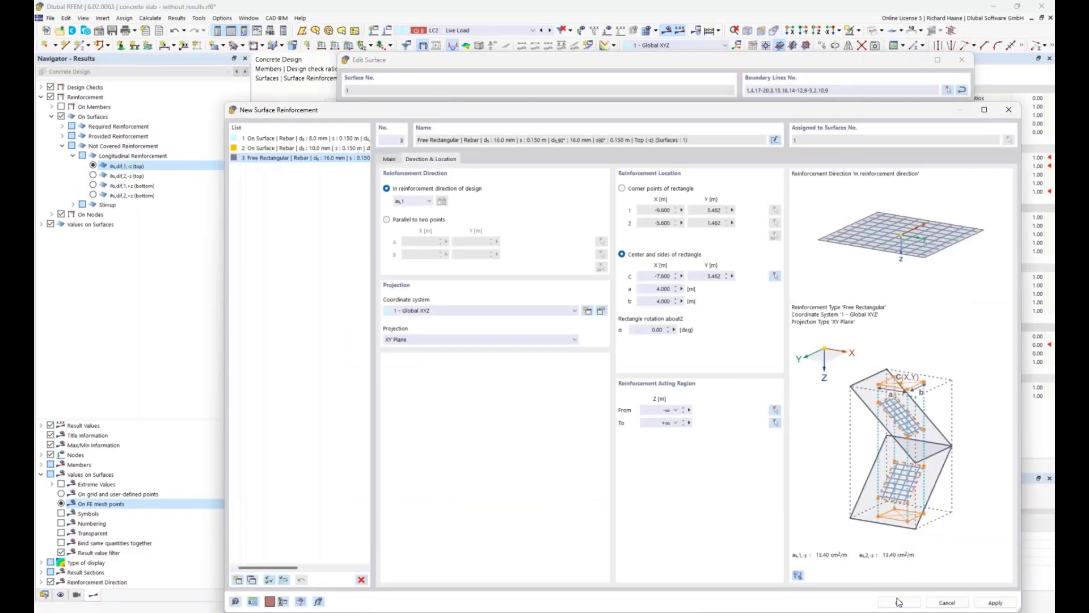
pyautogui.click(898, 602)
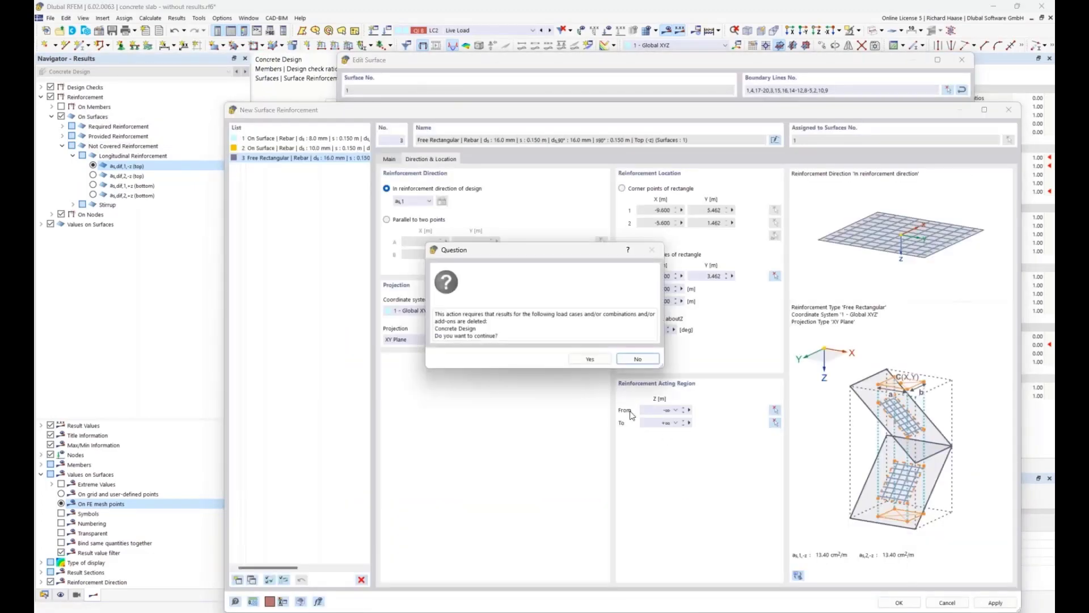
pyautogui.click(580, 361)
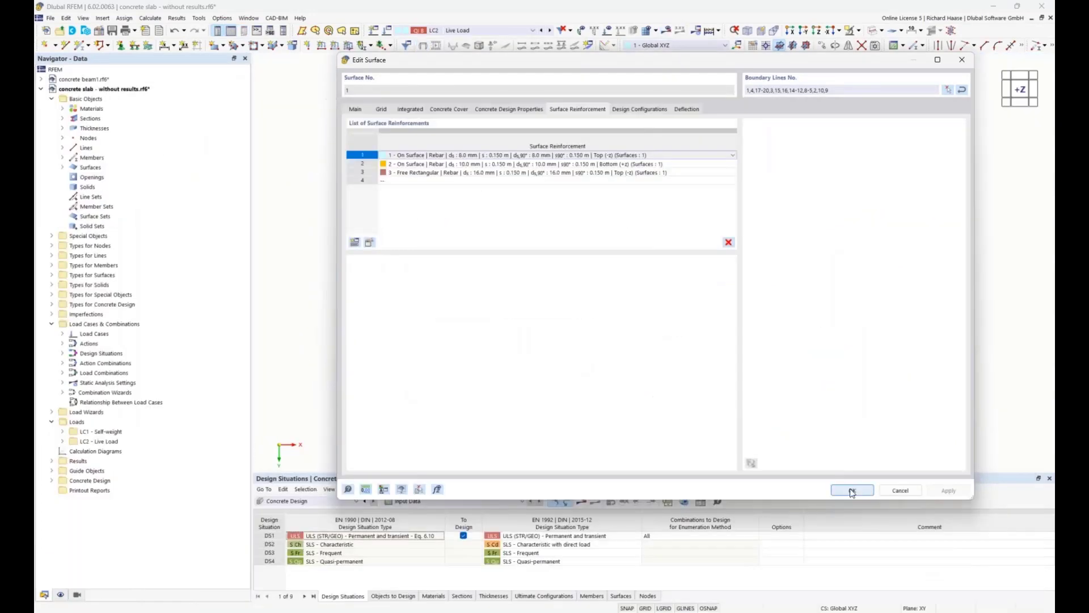
# Accept the surface's reinforcement settings and turn on the display of the concrete design types in the model
pyautogui.click(852, 490)
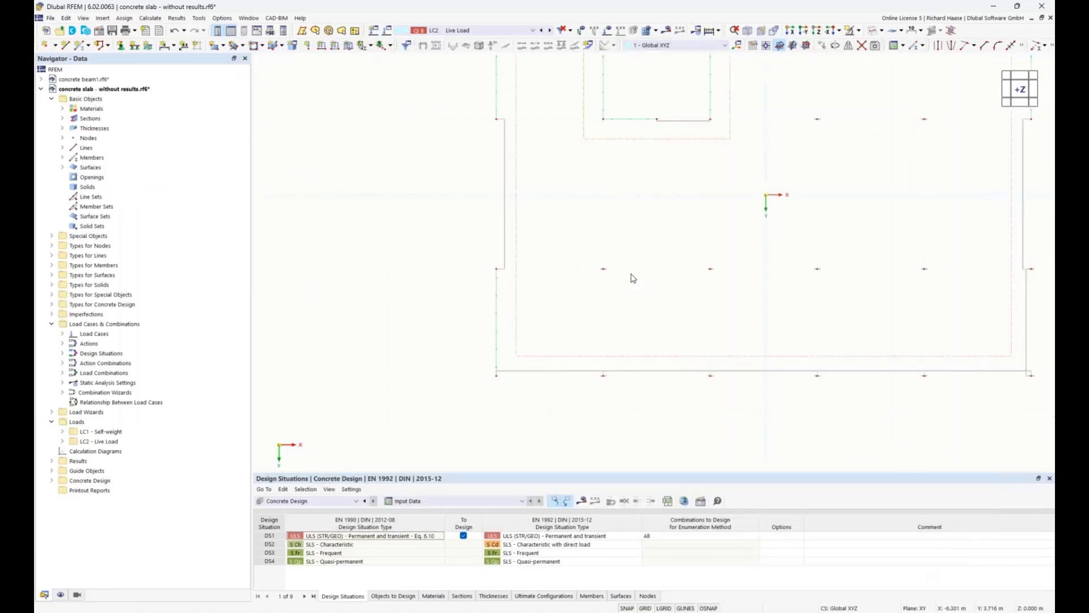
pyautogui.scroll(-2, 631, 273)
pyautogui.moveTo(615, 244); pyautogui.dragTo(564, 222, button='middle')
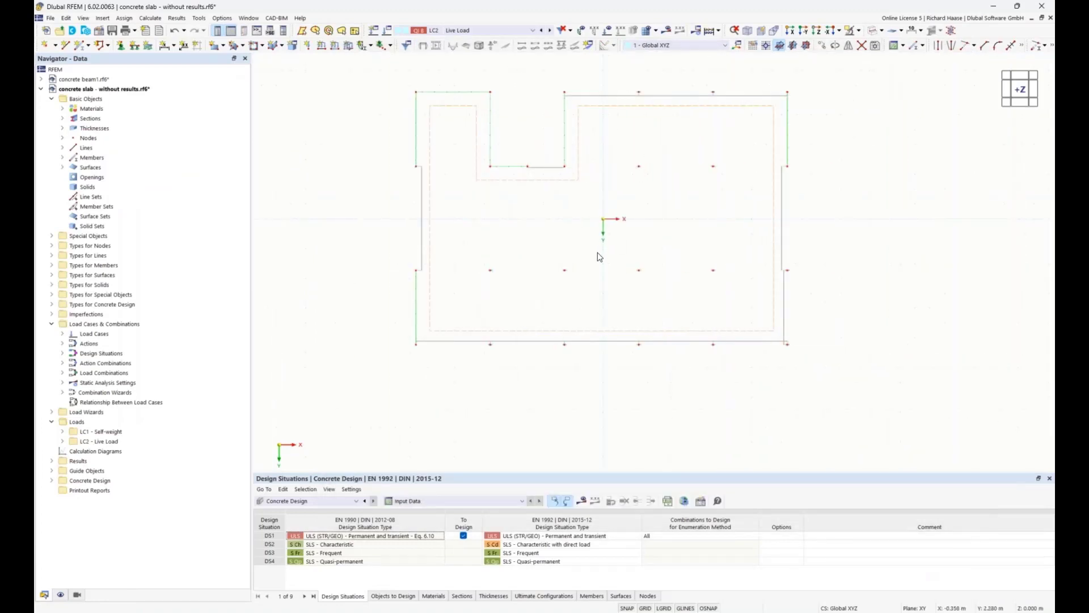
pyautogui.click(61, 595)
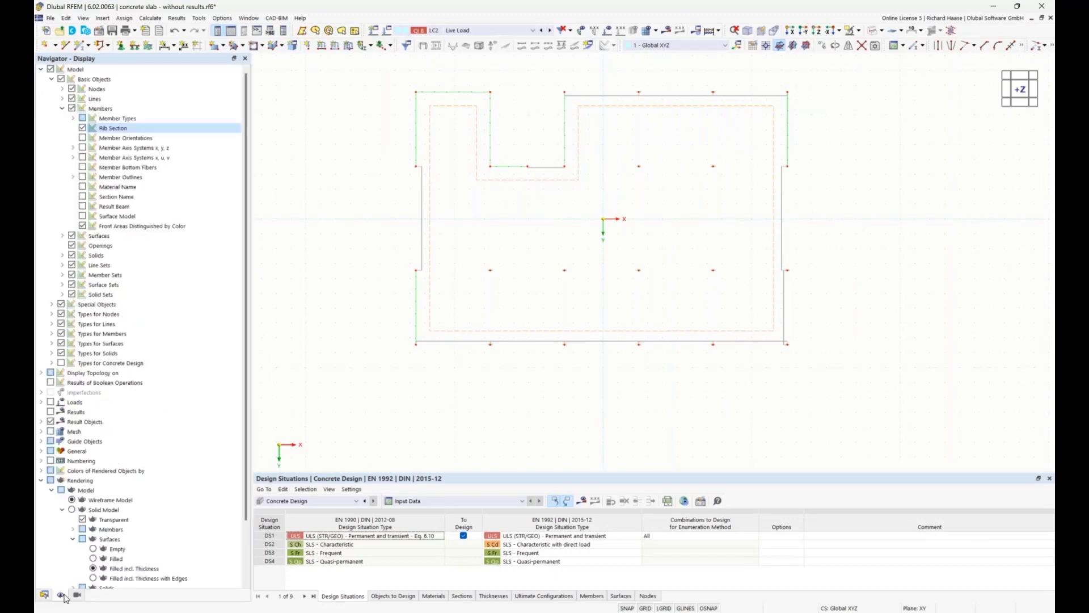
pyautogui.click(62, 109)
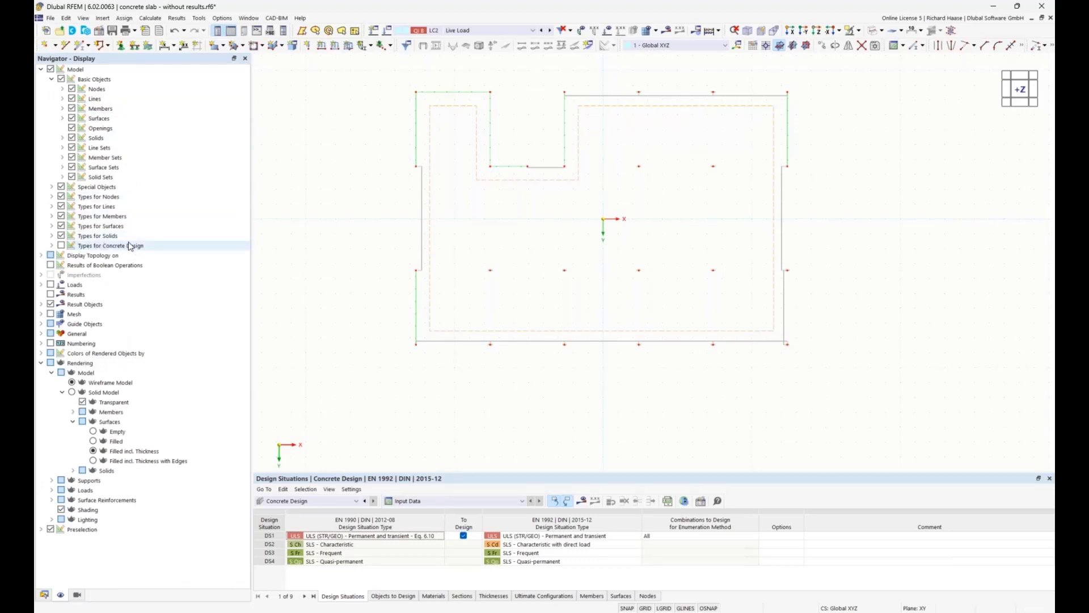
pyautogui.click(51, 246)
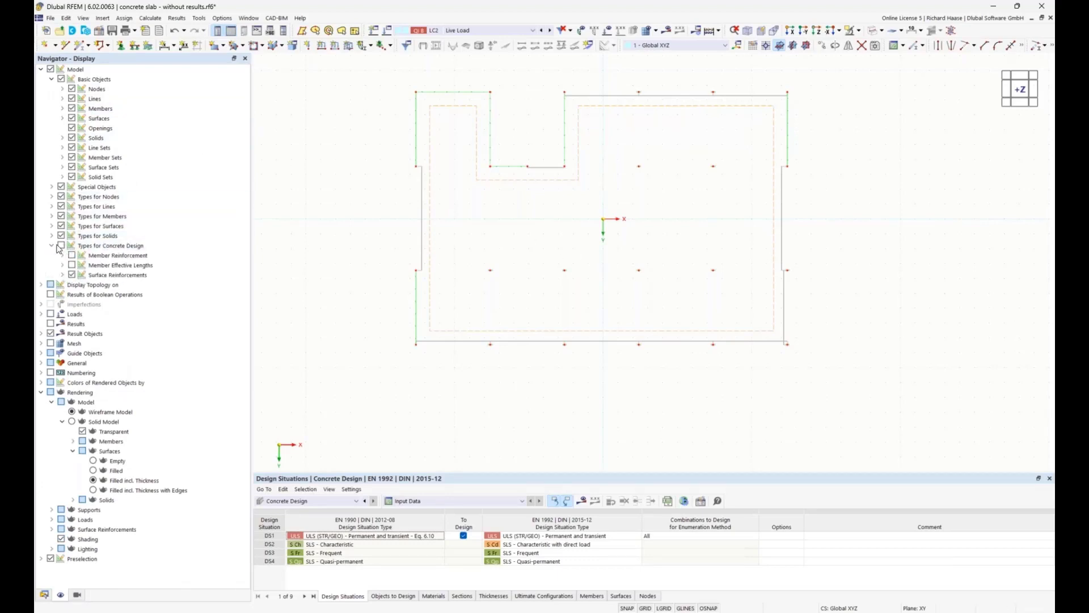
pyautogui.click(61, 246)
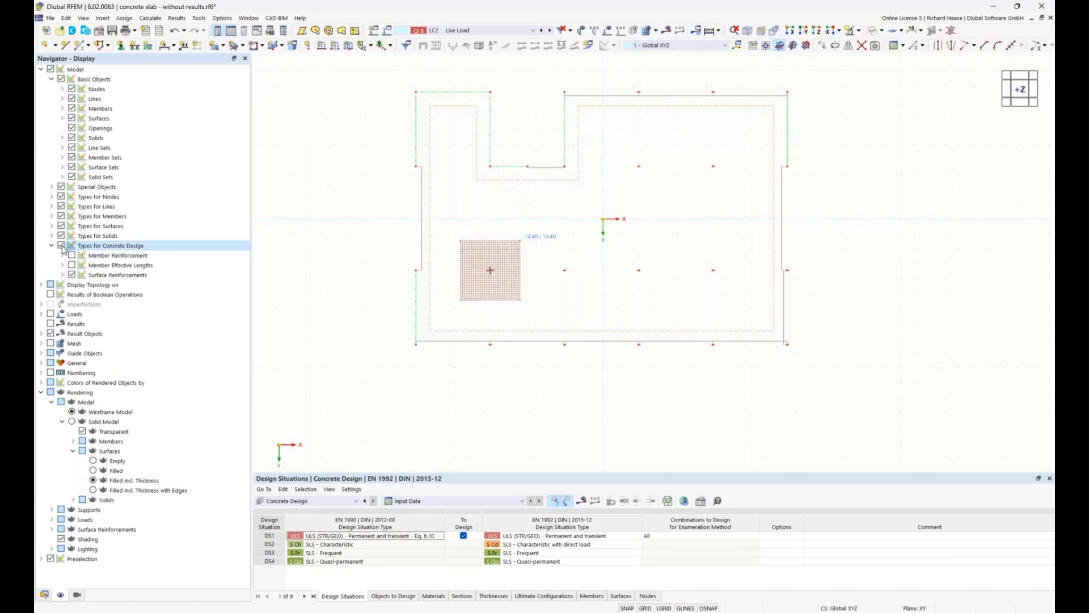
# Temporarily display the on-surface longitudinal reinforcement, examine it together with the free rectangular mesh in 3D, and hide it again
pyautogui.click(63, 275)
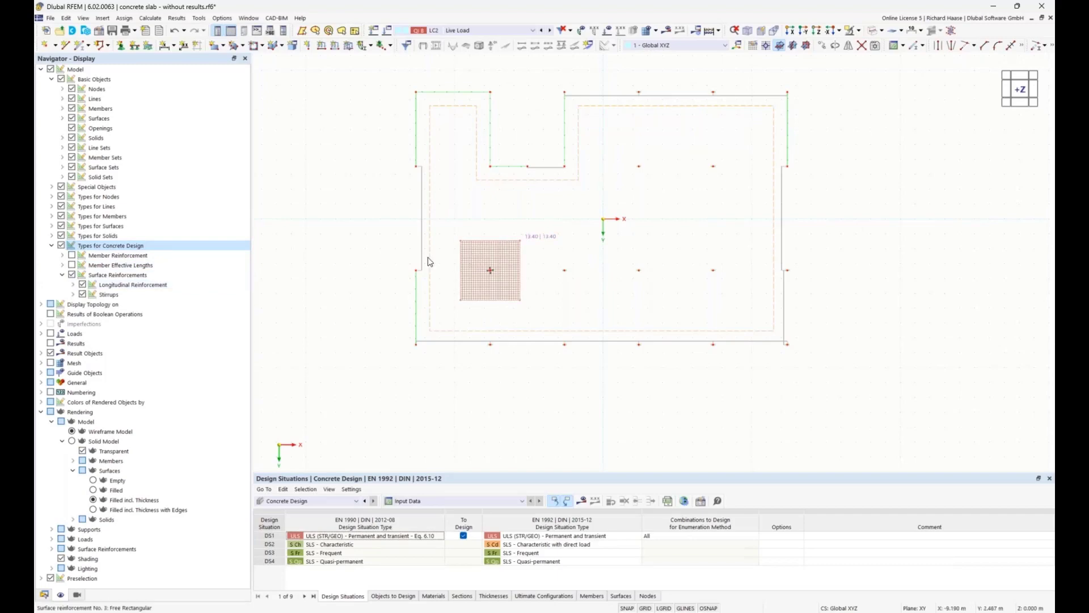
pyautogui.click(75, 286)
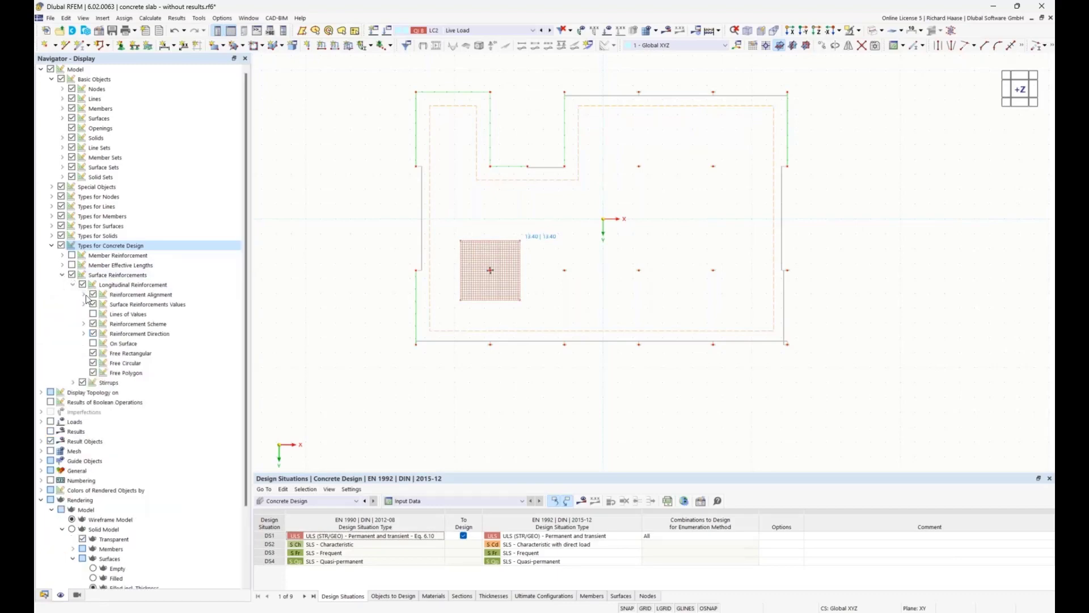
pyautogui.click(93, 344)
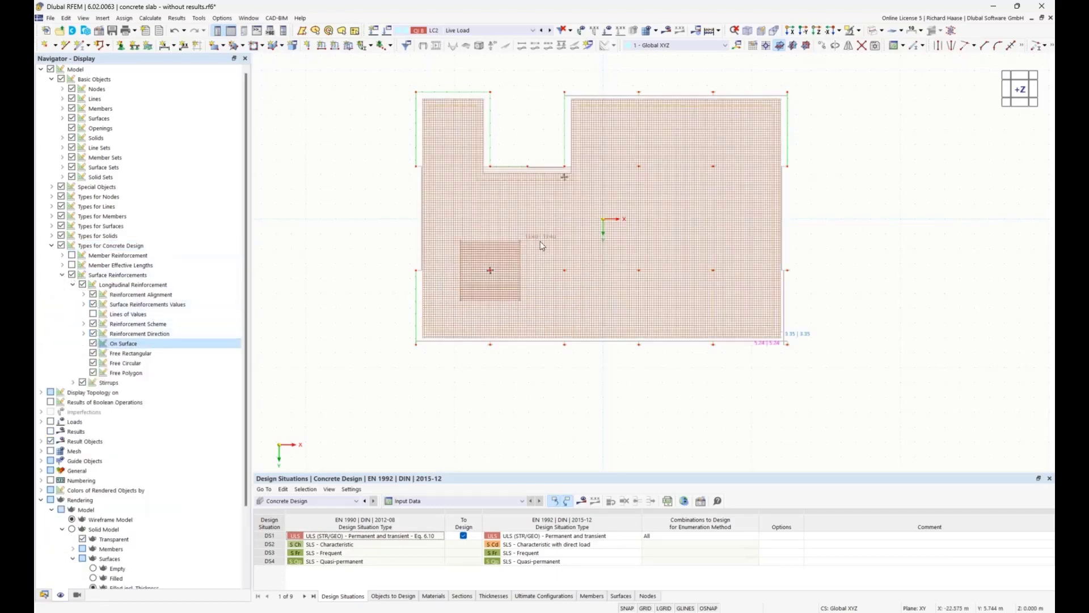
pyautogui.keyDown('ctrl'); pyautogui.moveTo(768, 240); pyautogui.dragTo(680, 137, button='middle'); pyautogui.keyUp('ctrl')
pyautogui.scroll(3, 591, 267)
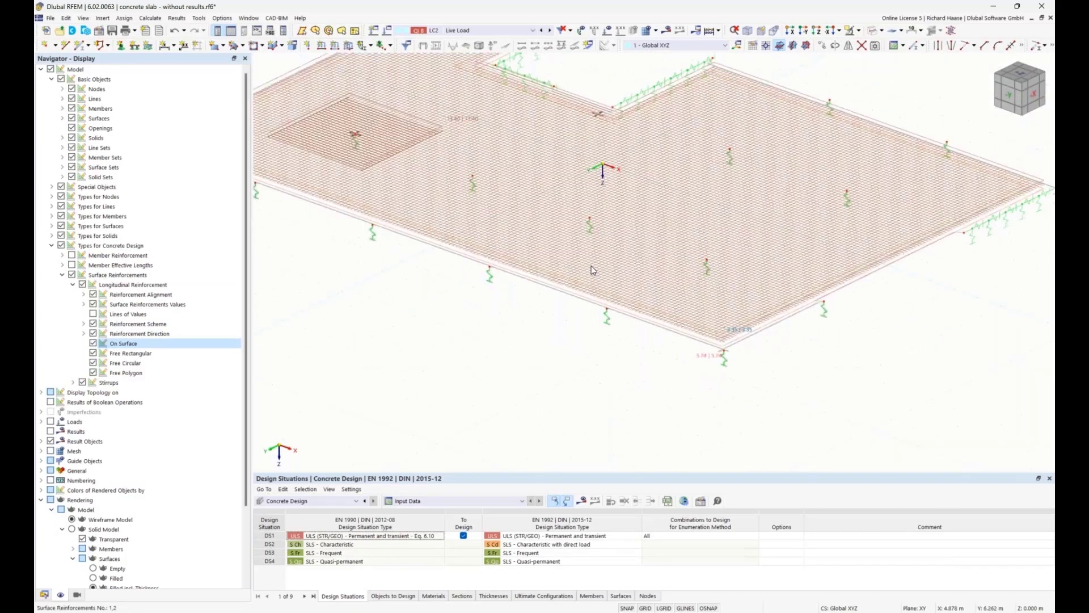
pyautogui.scroll(2, 592, 270)
pyautogui.moveTo(592, 270); pyautogui.dragTo(630, 252, button='middle')
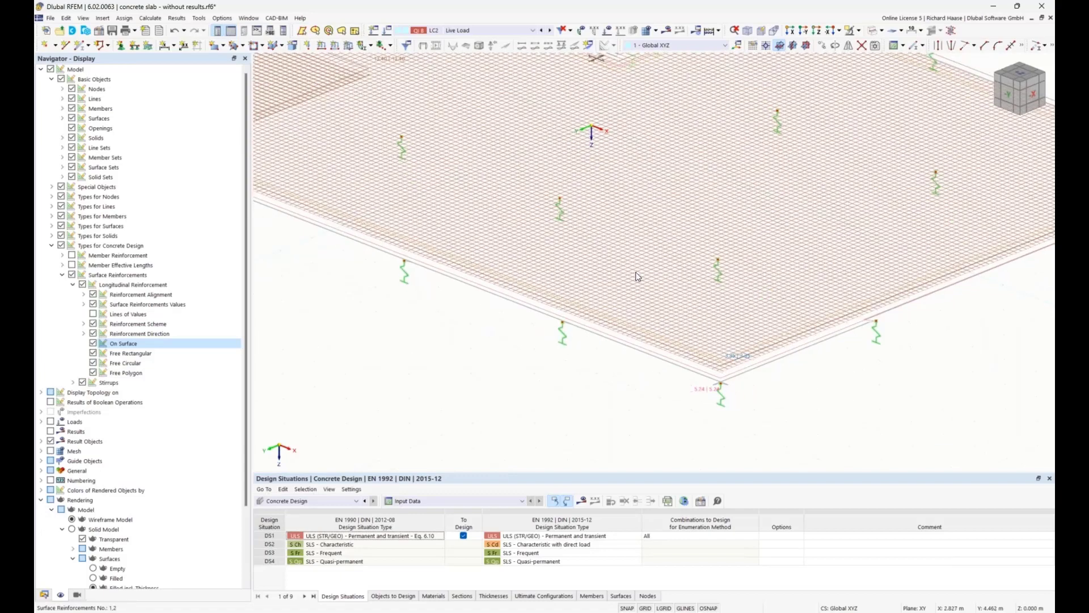
pyautogui.moveTo(448, 182); pyautogui.dragTo(642, 293, button='middle')
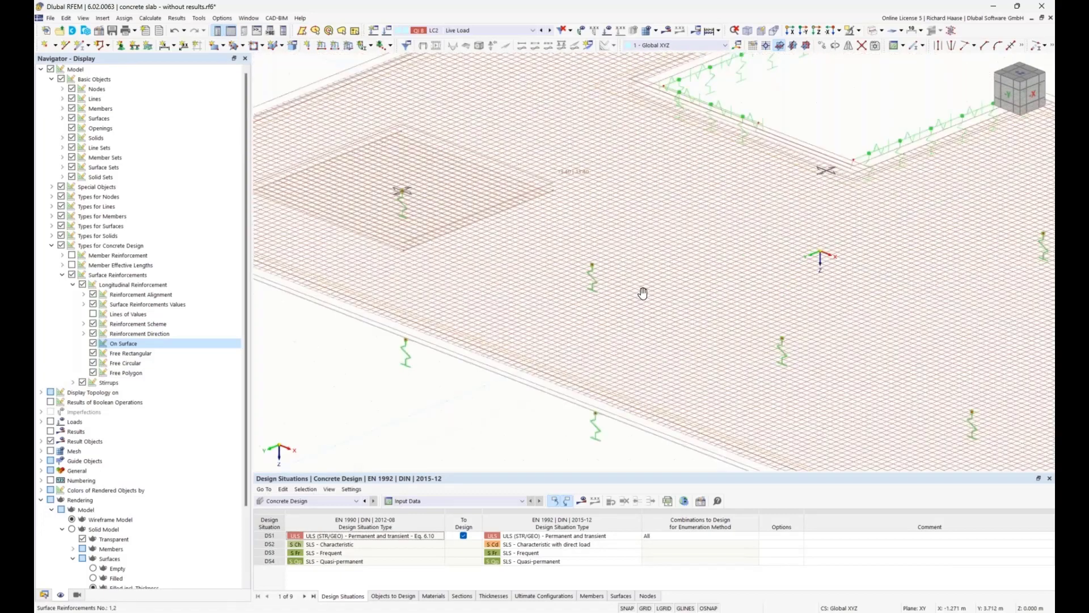
pyautogui.click(93, 343)
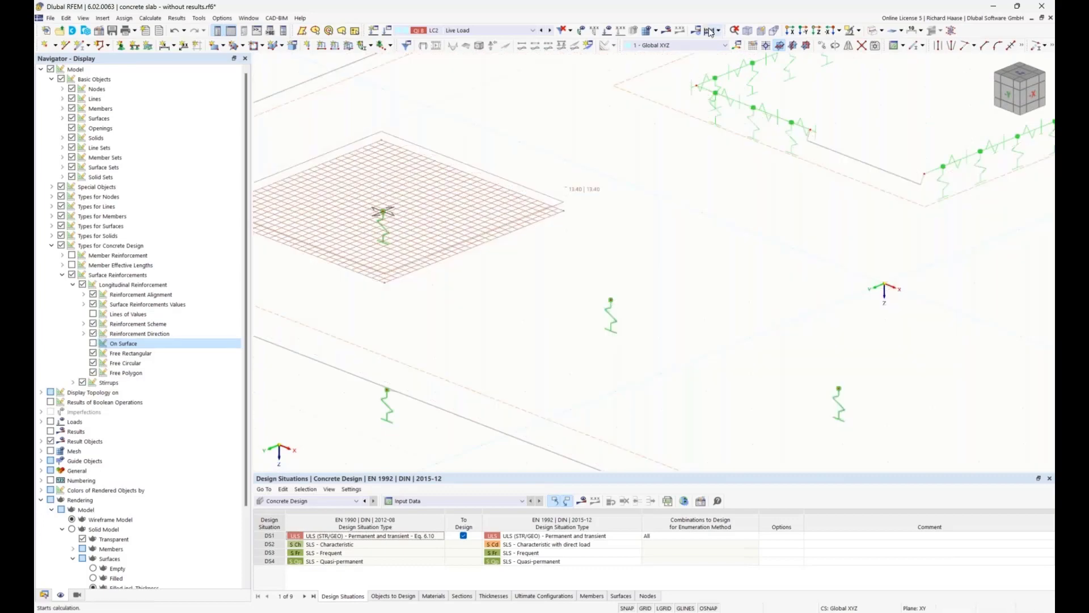
# In plan view, copy the free rectangular reinforcement to the adjacent column in the same row, allowing the results and mesh to be deleted
pyautogui.click(817, 33)
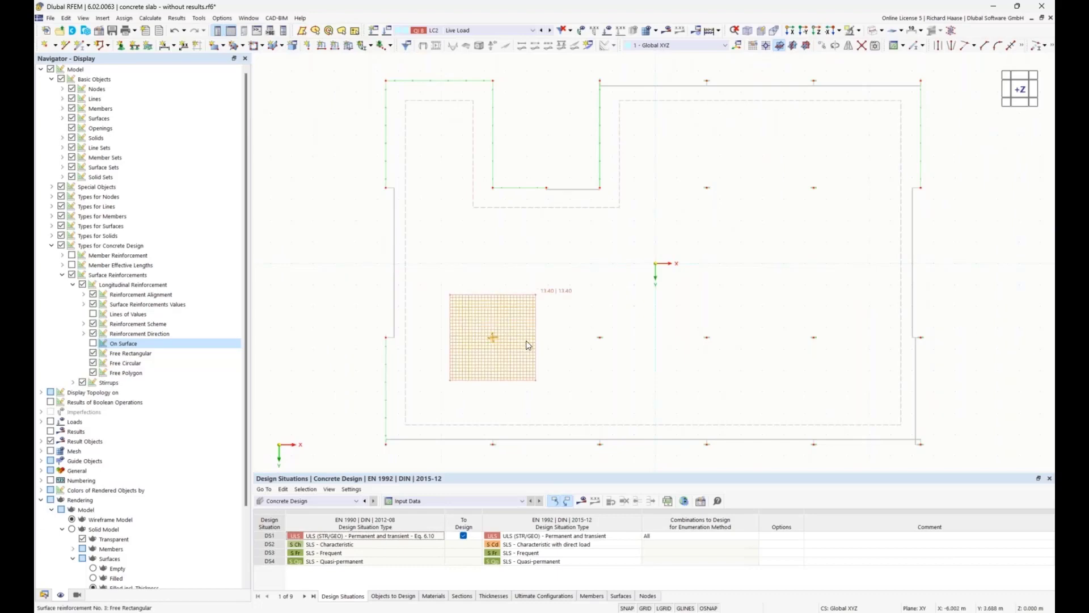
pyautogui.scroll(2, 576, 347)
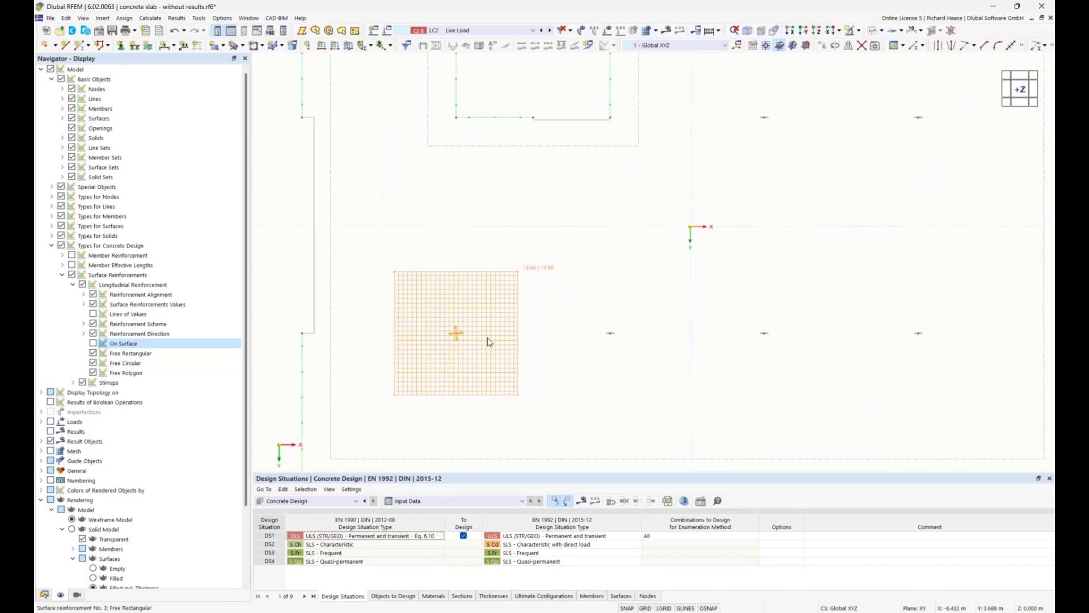
pyautogui.scroll(1, 489, 341)
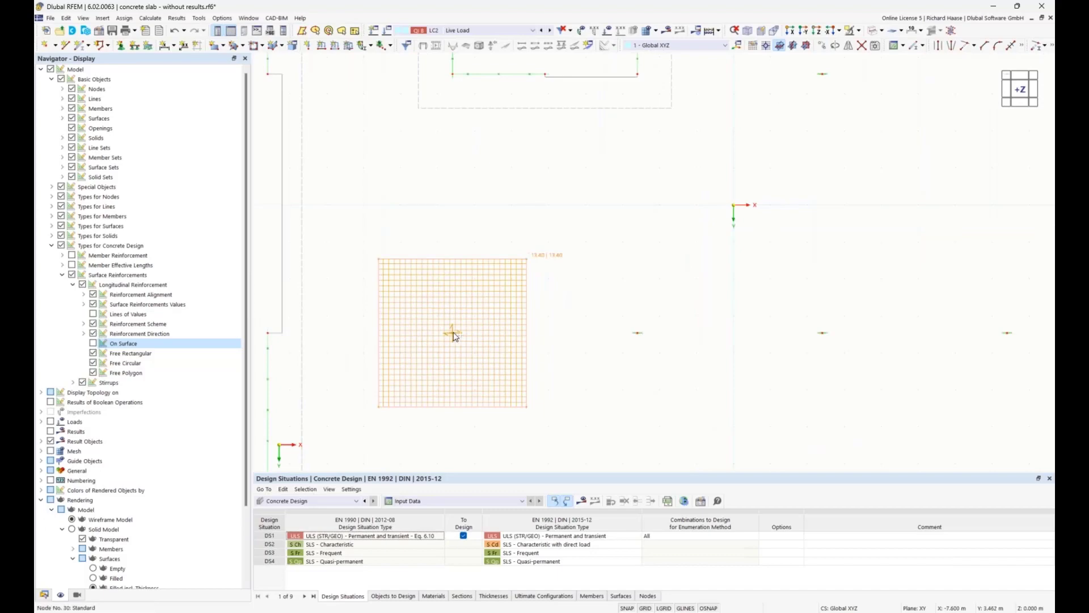
pyautogui.moveTo(454, 336)
pyautogui.keyDown('ctrl'); pyautogui.moveTo(453, 333); pyautogui.dragTo(637, 333); pyautogui.keyUp('ctrl')
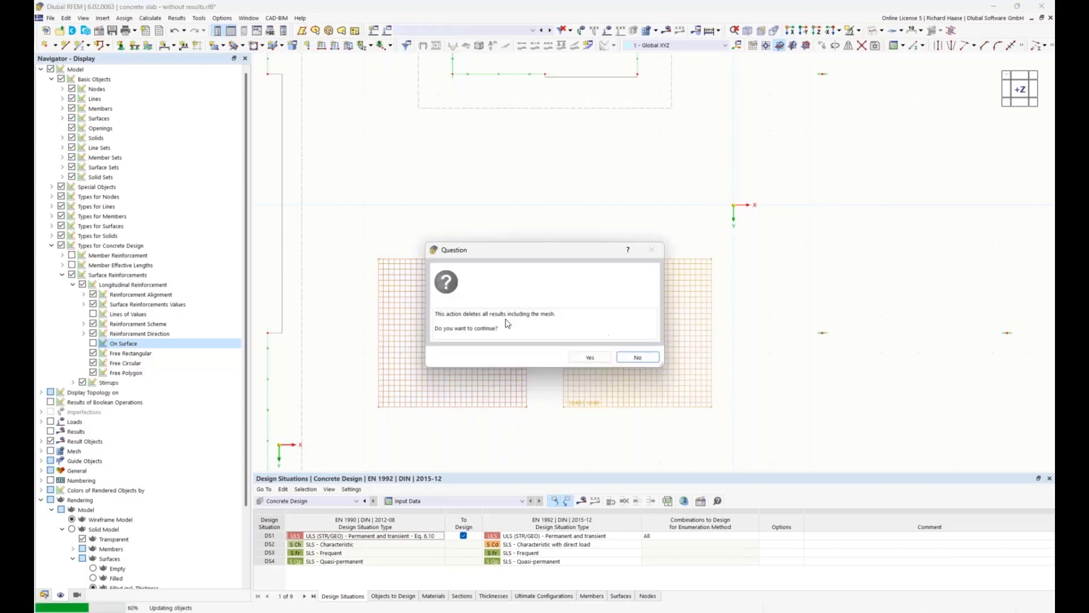
pyautogui.click(587, 358)
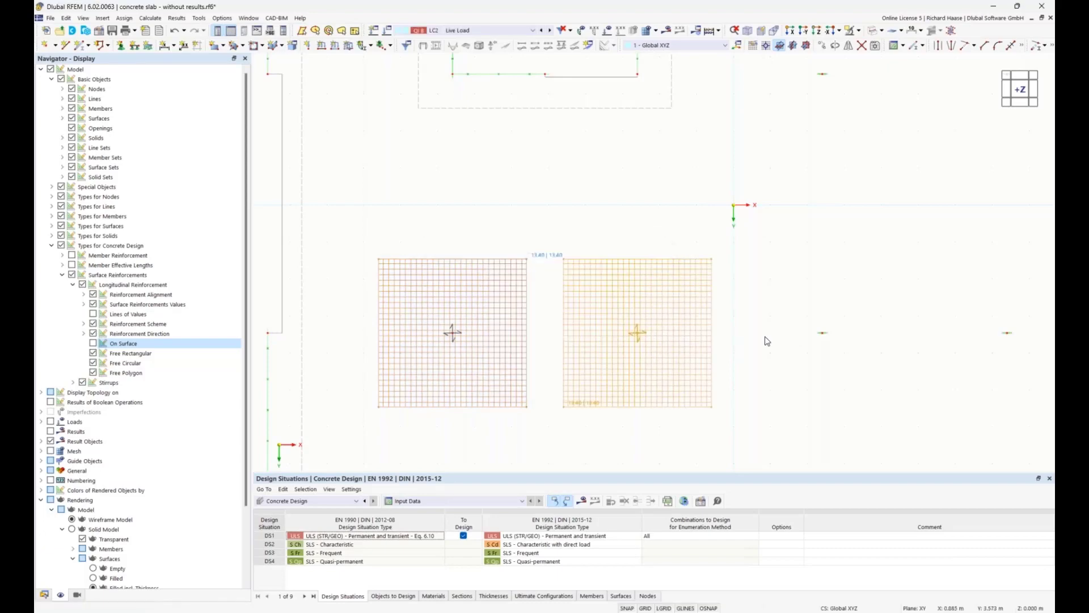
# Copy both rectangular reinforcements together to the next two columns along the lower row
pyautogui.scroll(-1, 780, 314)
pyautogui.moveTo(758, 304); pyautogui.dragTo(563, 246, button='middle')
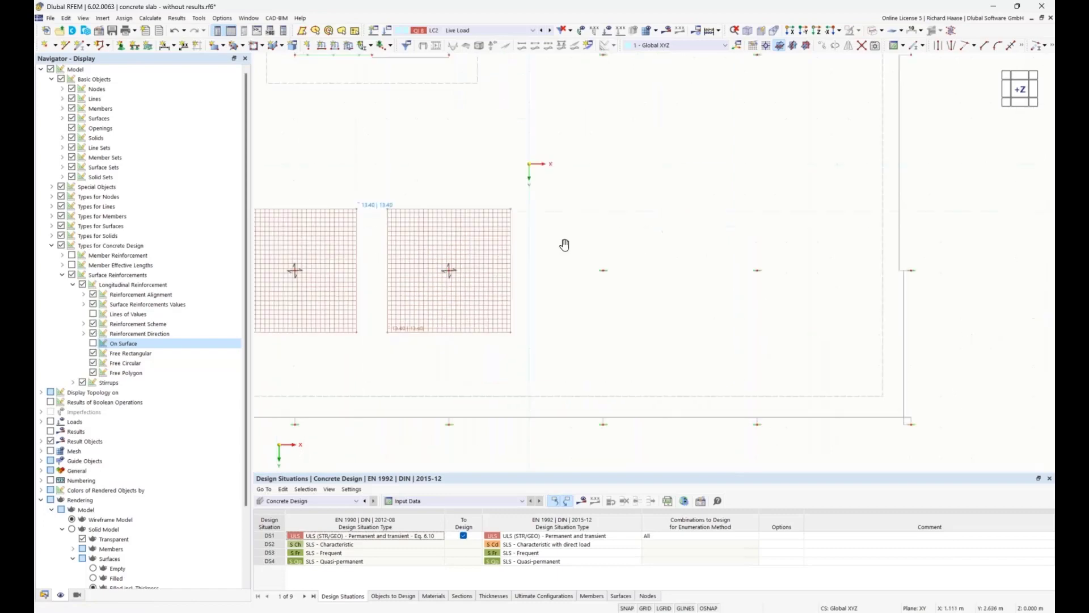
pyautogui.scroll(-1, 487, 243)
pyautogui.keyDown('ctrl'); pyautogui.click(384, 244); pyautogui.keyUp('ctrl')
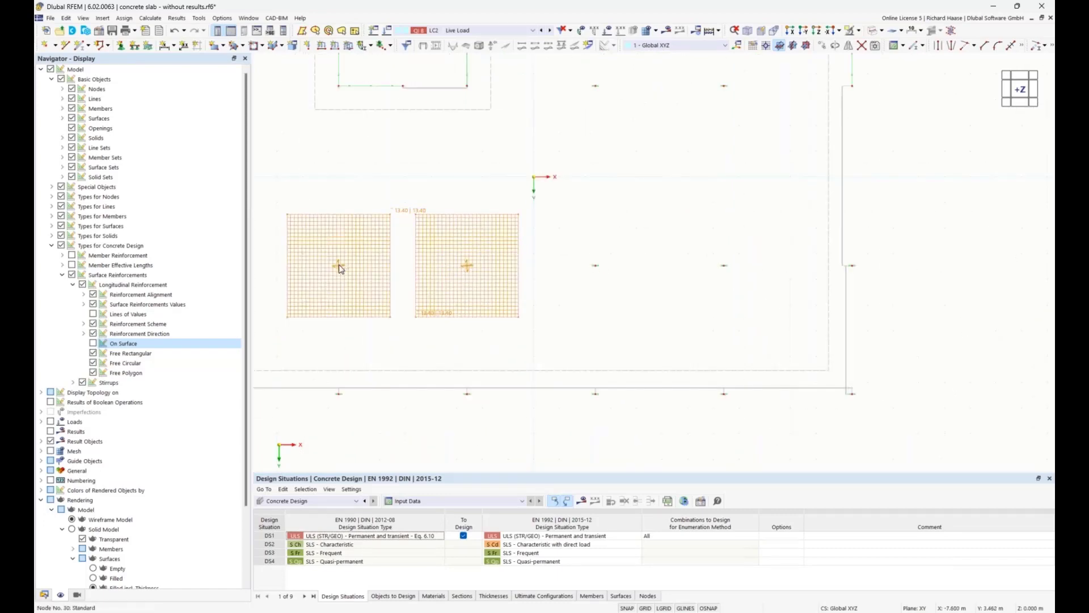
pyautogui.keyDown('ctrl'); pyautogui.moveTo(384, 269); pyautogui.dragTo(596, 270); pyautogui.keyUp('ctrl')
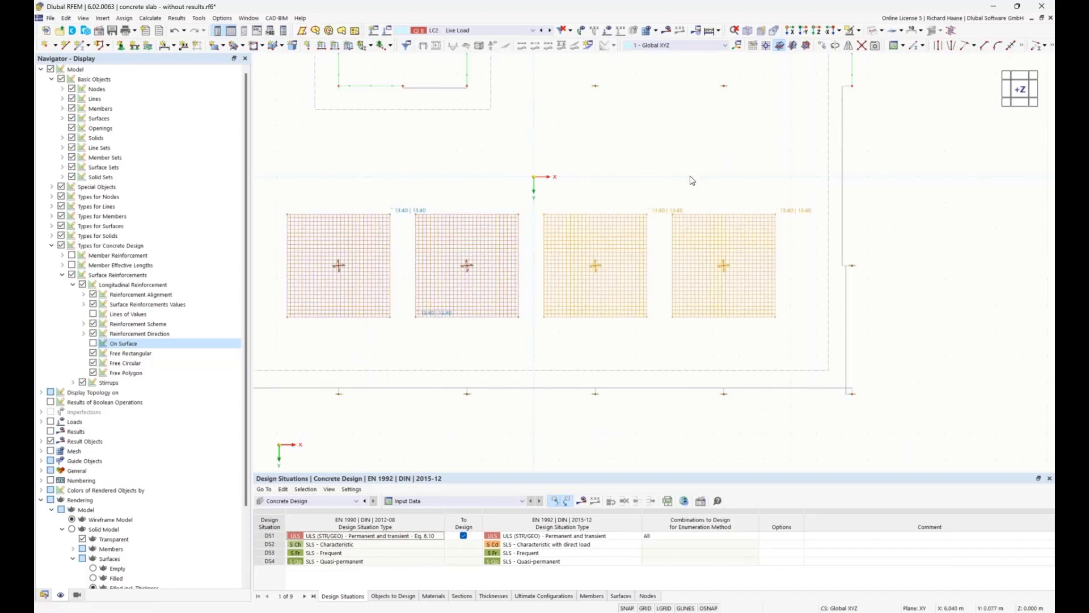
# Copy single rectangular reinforcements onto the lower row's end supports at the right and left slab edges
pyautogui.scroll(-1, 690, 178)
pyautogui.scroll(-1, 691, 179)
pyautogui.moveTo(691, 179); pyautogui.dragTo(693, 203, button='middle')
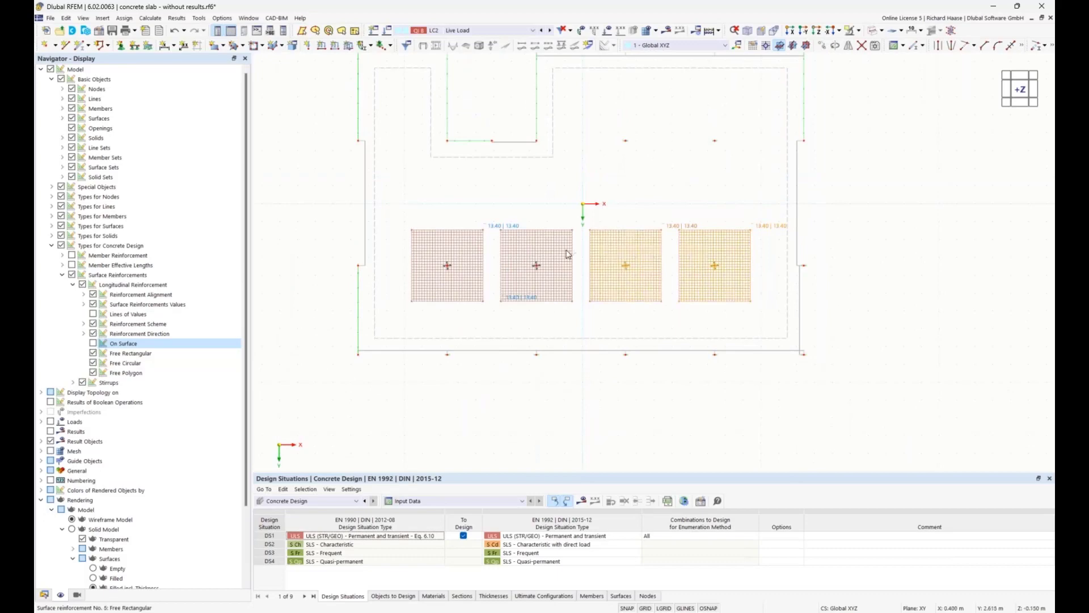
pyautogui.scroll(1, 714, 253)
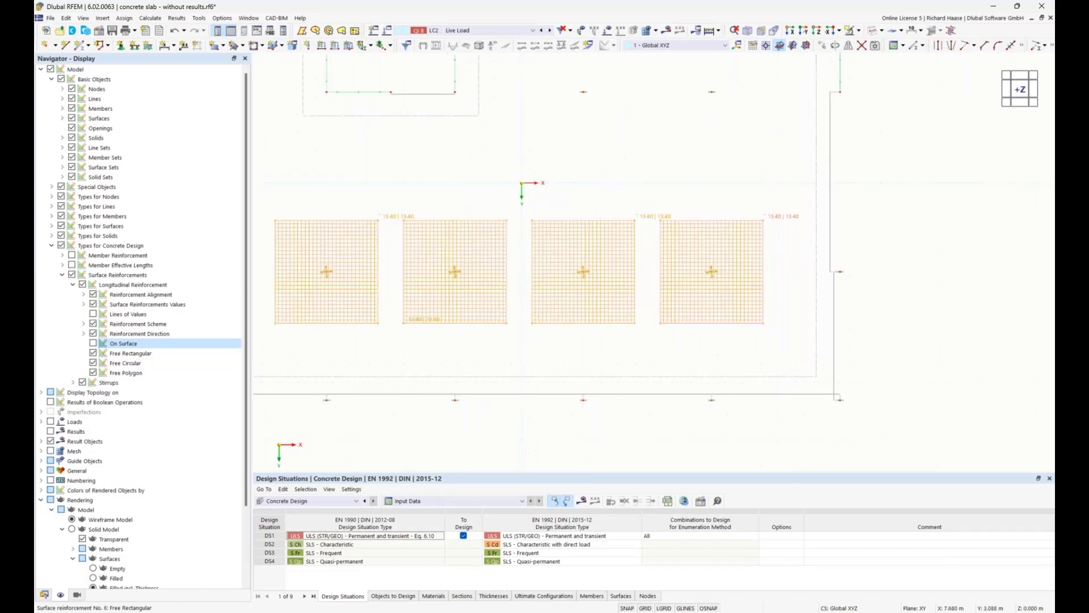
pyautogui.moveTo(714, 253); pyautogui.dragTo(717, 295, button='middle')
pyautogui.scroll(-1, 747, 338)
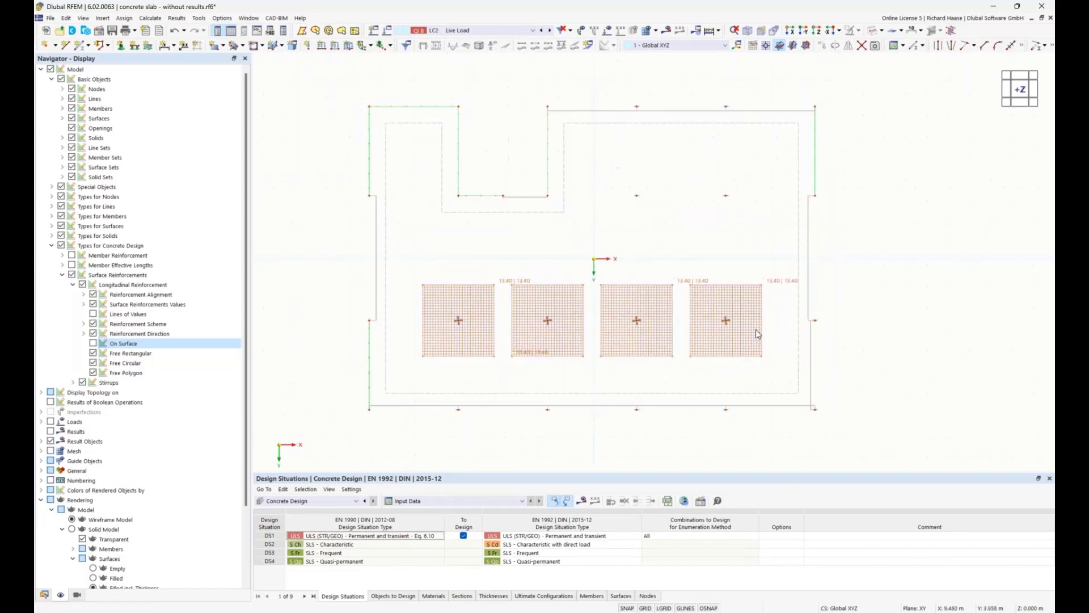
pyautogui.click(814, 320)
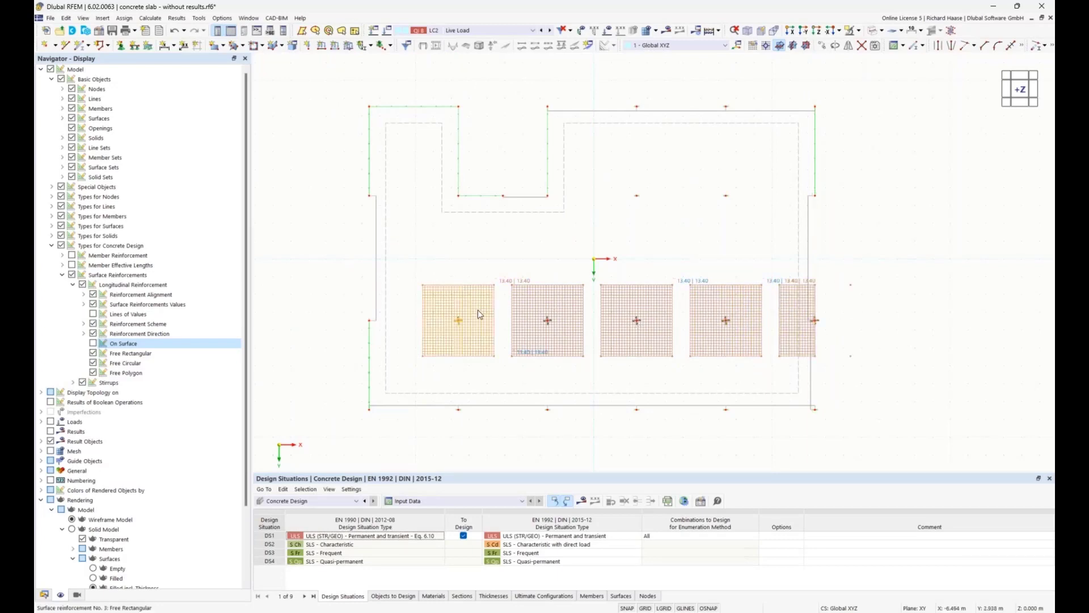
pyautogui.keyDown('ctrl'); pyautogui.moveTo(403, 325); pyautogui.dragTo(369, 320); pyautogui.keyUp('ctrl')
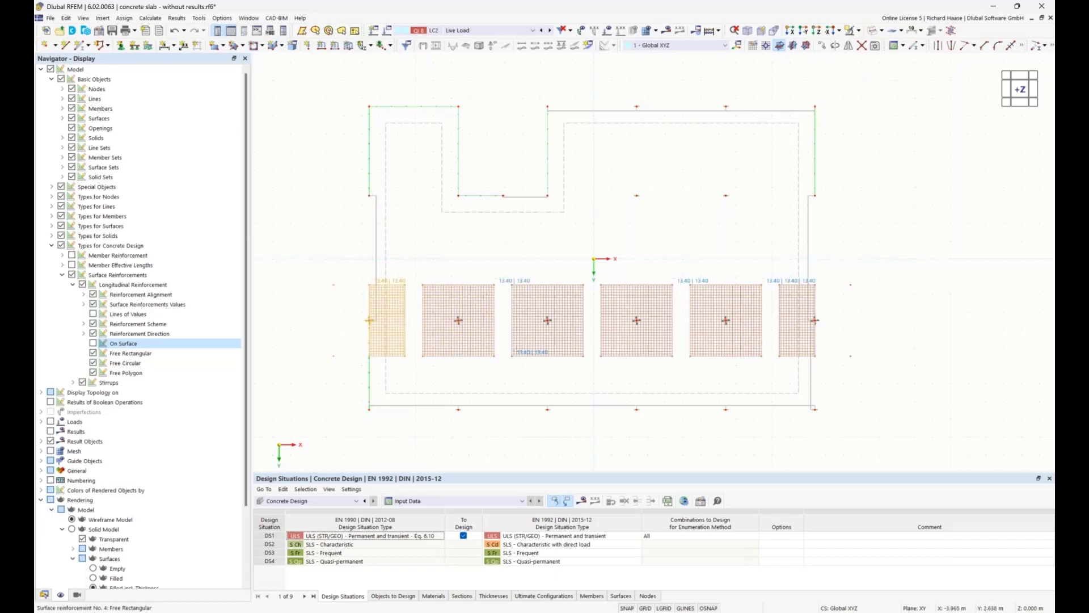
# Select all six rectangular reinforcements of the lower row and copy them to the upper column row
pyautogui.keyDown('ctrl'); pyautogui.click(457, 308); pyautogui.keyUp('ctrl')
pyautogui.keyDown('ctrl'); pyautogui.click(535, 308); pyautogui.keyUp('ctrl')
pyautogui.keyDown('ctrl'); pyautogui.click(624, 309); pyautogui.keyUp('ctrl')
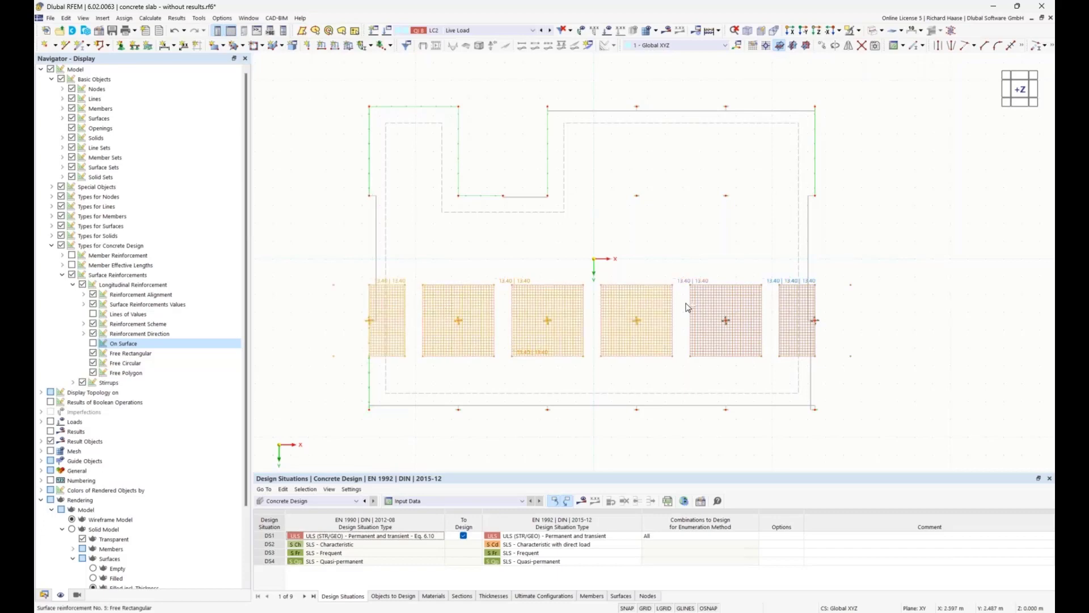
pyautogui.keyDown('ctrl'); pyautogui.click(750, 288); pyautogui.keyUp('ctrl')
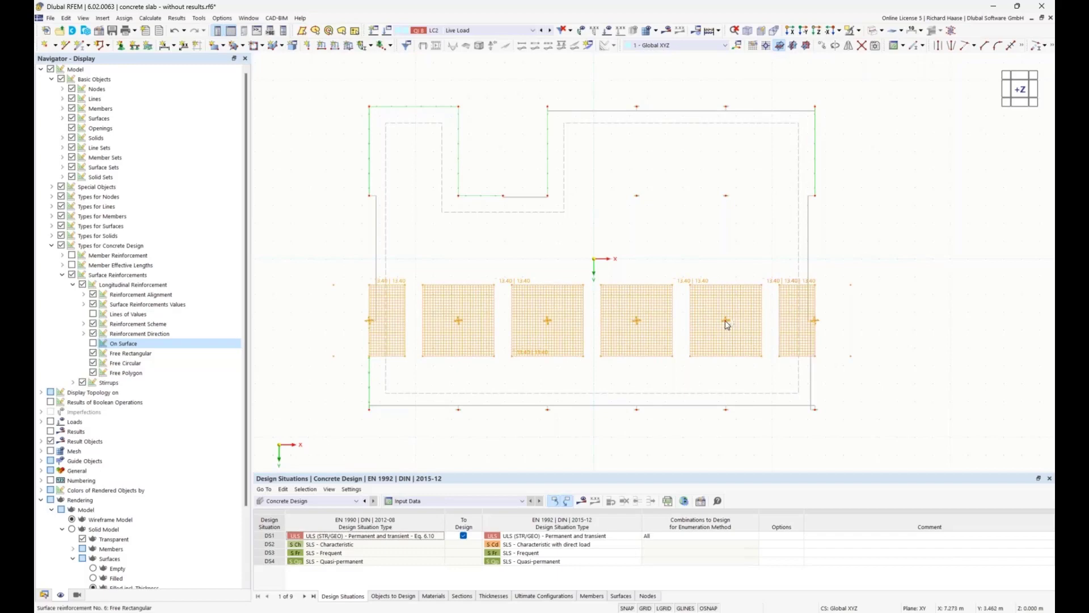
pyautogui.keyDown('ctrl'); pyautogui.moveTo(729, 324); pyautogui.dragTo(726, 196); pyautogui.keyUp('ctrl')
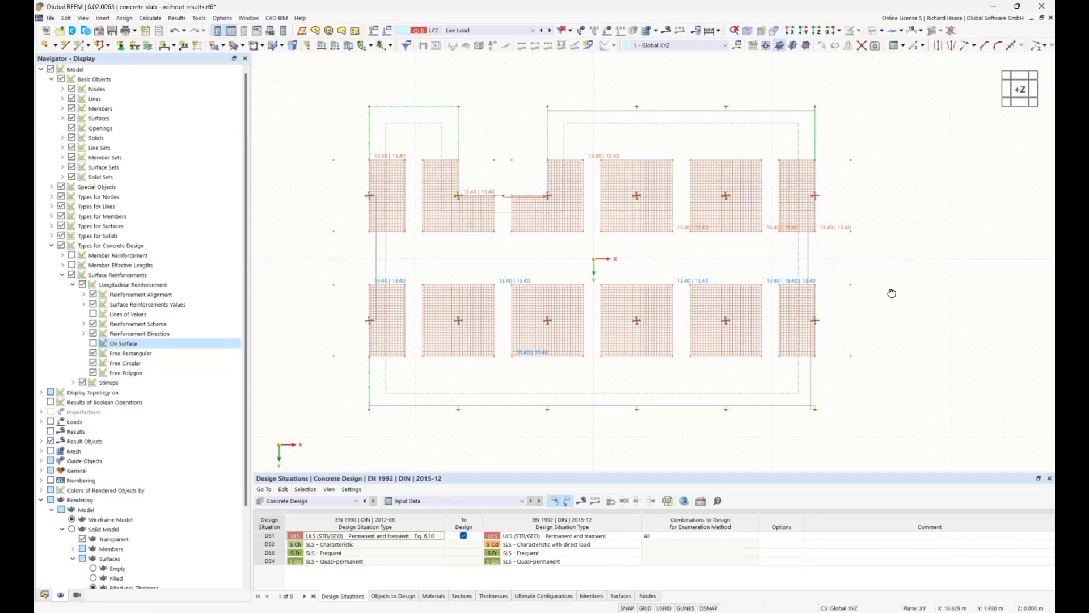
# Run the concrete design calculation with the added local top reinforcement in place
pyautogui.keyDown('ctrl'); pyautogui.moveTo(893, 293); pyautogui.dragTo(958, 255, button='middle'); pyautogui.keyUp('ctrl')
pyautogui.keyDown('ctrl'); pyautogui.moveTo(593, 261); pyautogui.dragTo(842, 224, button='middle'); pyautogui.keyUp('ctrl')
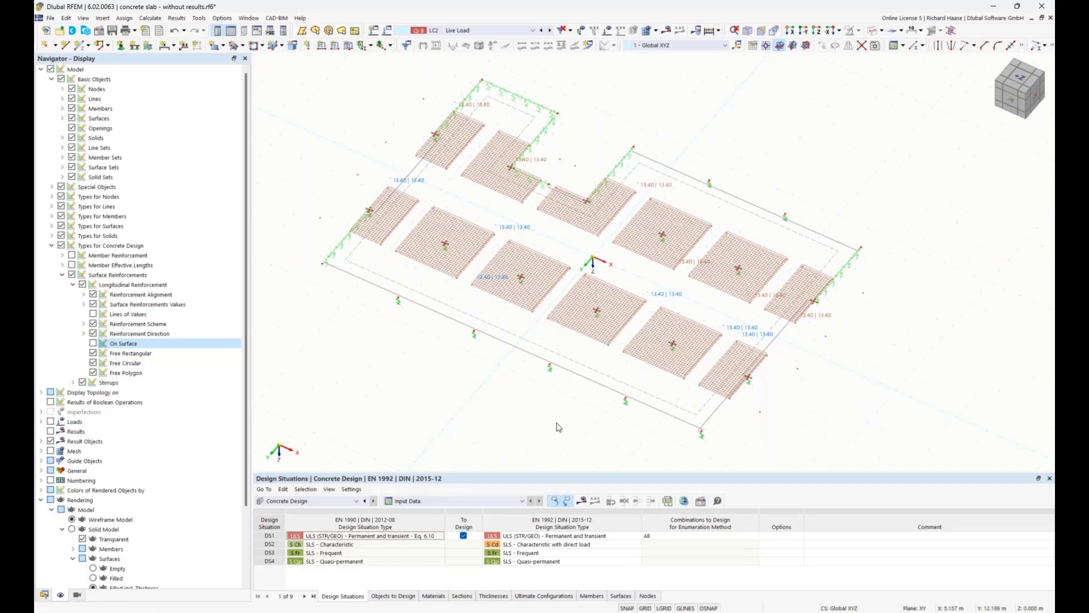
pyautogui.click(585, 503)
pyautogui.click(589, 358)
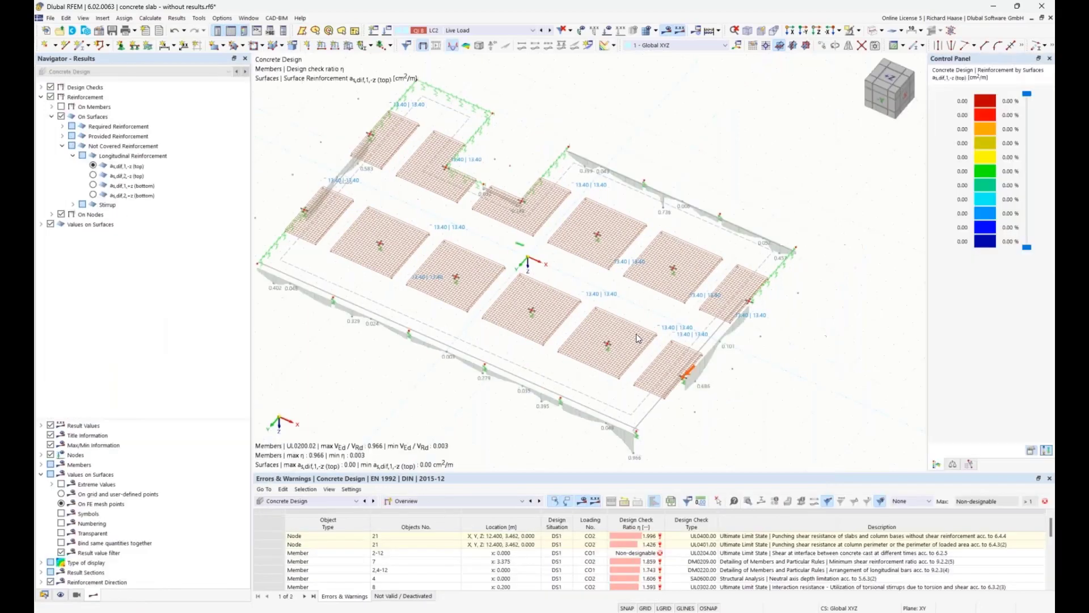
# Hide the concrete design types and show the not covered top reinforcement results in plan view
pyautogui.click(61, 595)
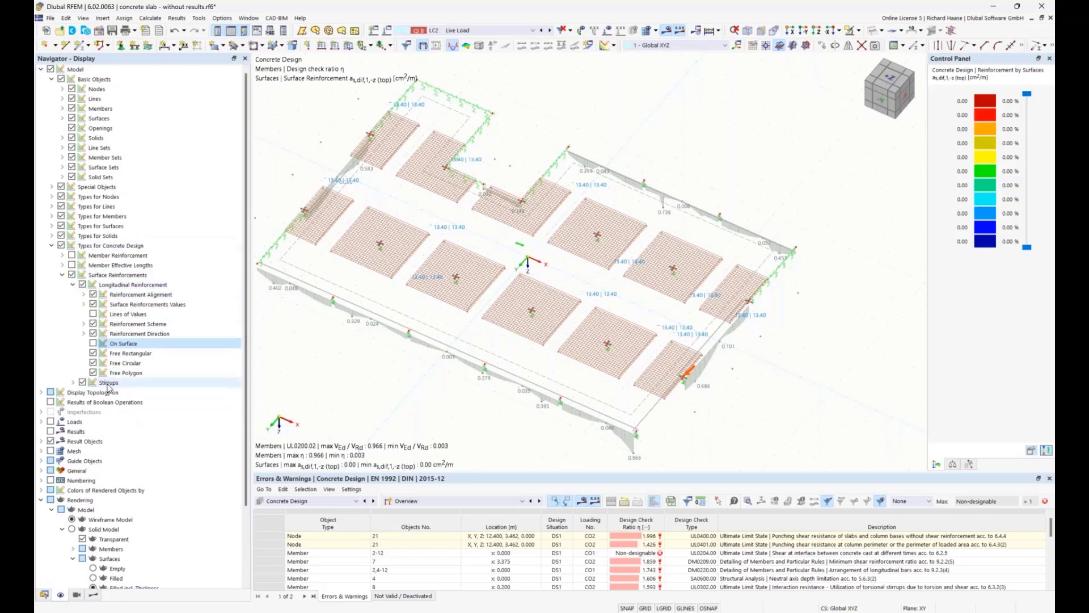
pyautogui.click(60, 245)
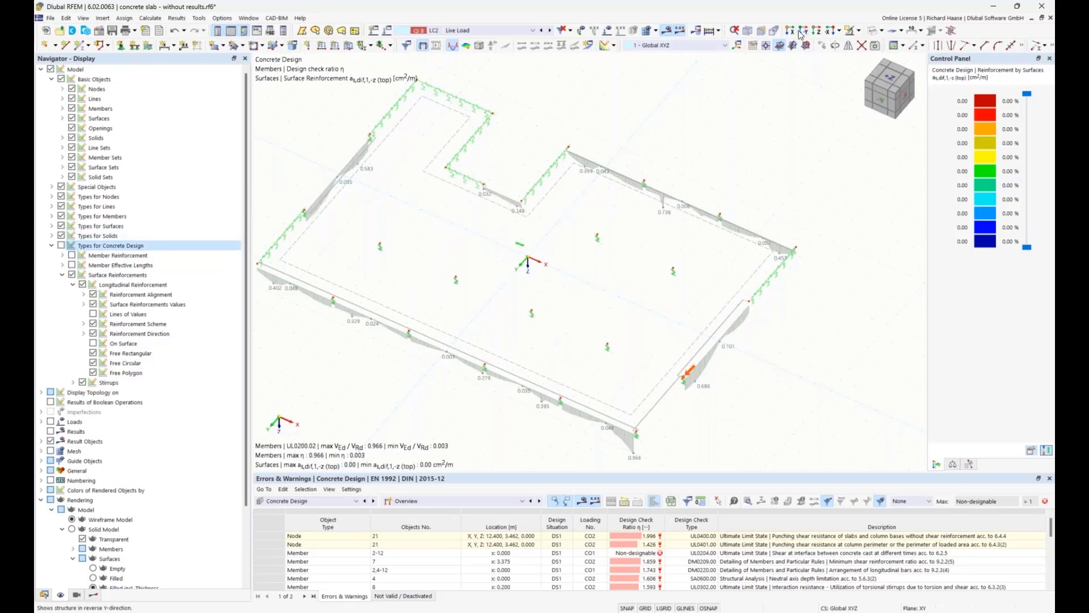
pyautogui.click(817, 32)
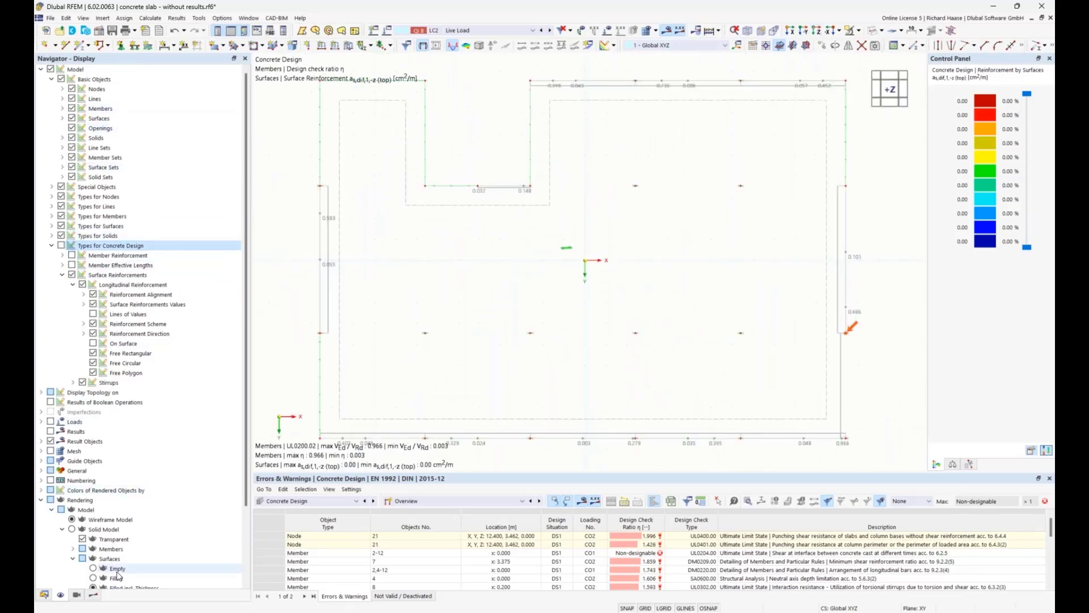
pyautogui.click(94, 595)
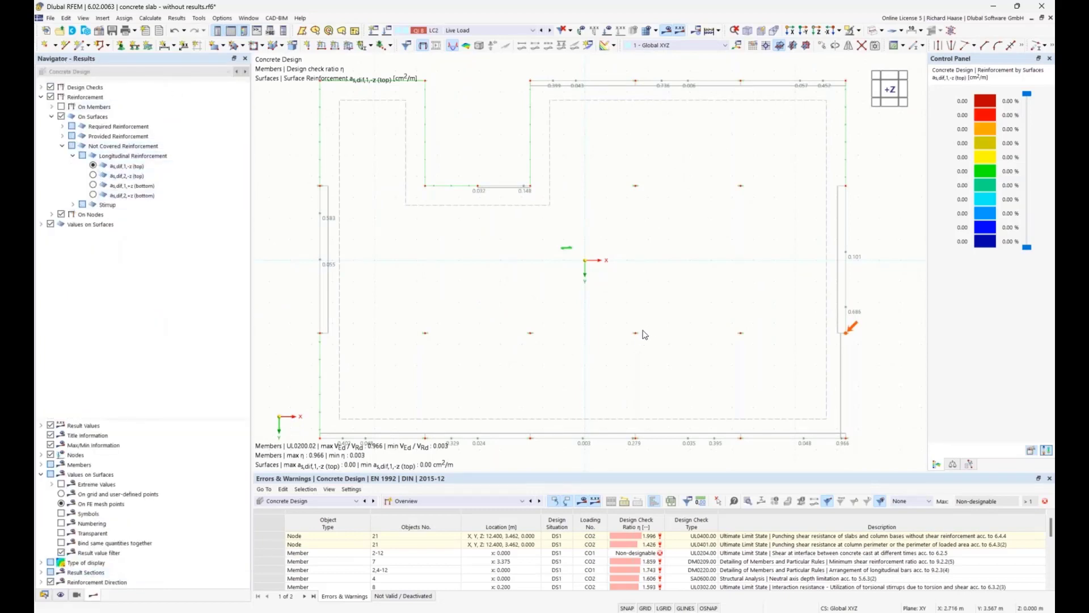
# Check the slab's not covered top reinforcement in direction 2, and return the display to direction 1
pyautogui.click(93, 175)
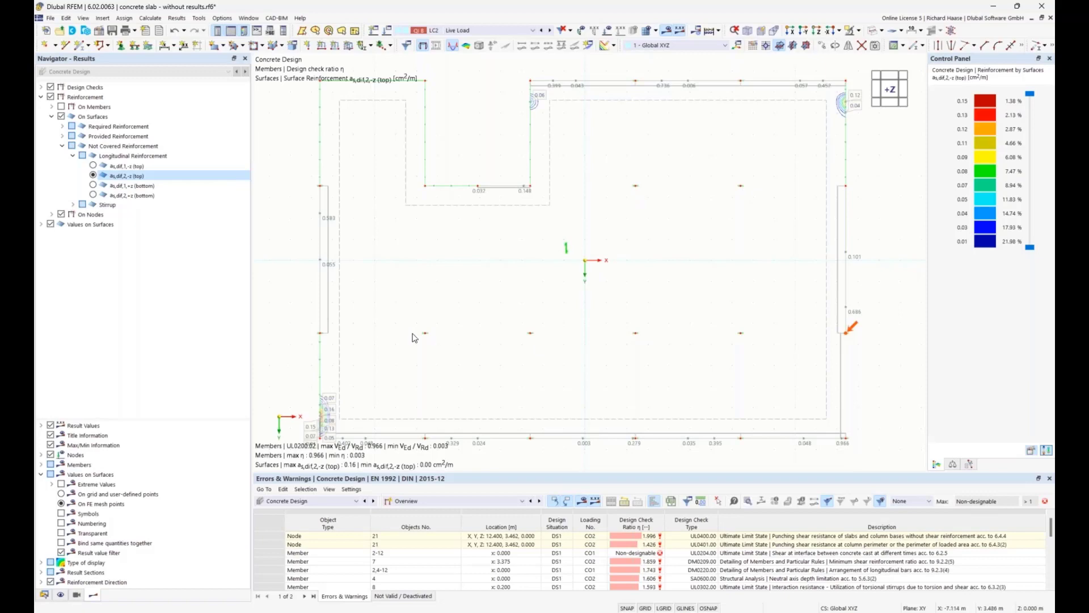
pyautogui.moveTo(388, 368); pyautogui.dragTo(404, 330, button='middle')
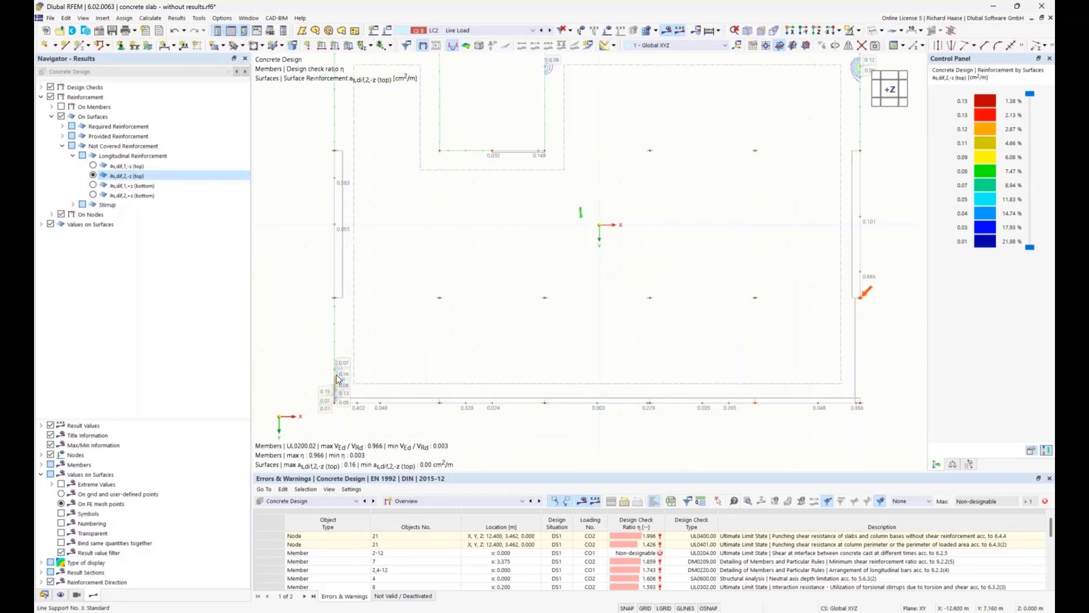
pyautogui.moveTo(671, 209); pyautogui.dragTo(615, 226, button='middle')
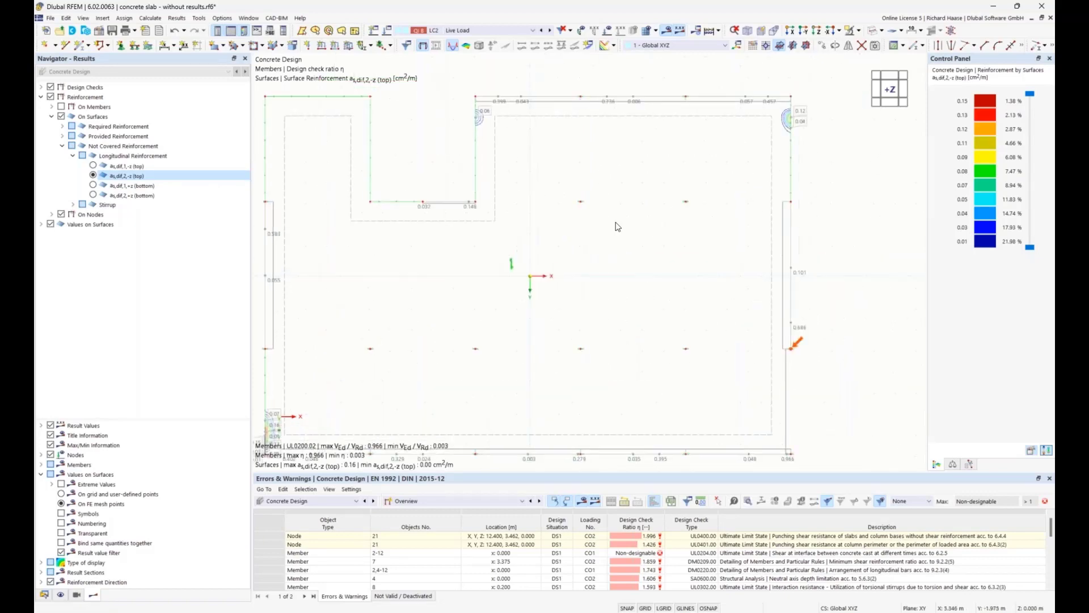
pyautogui.moveTo(430, 338); pyautogui.dragTo(450, 299, button='middle')
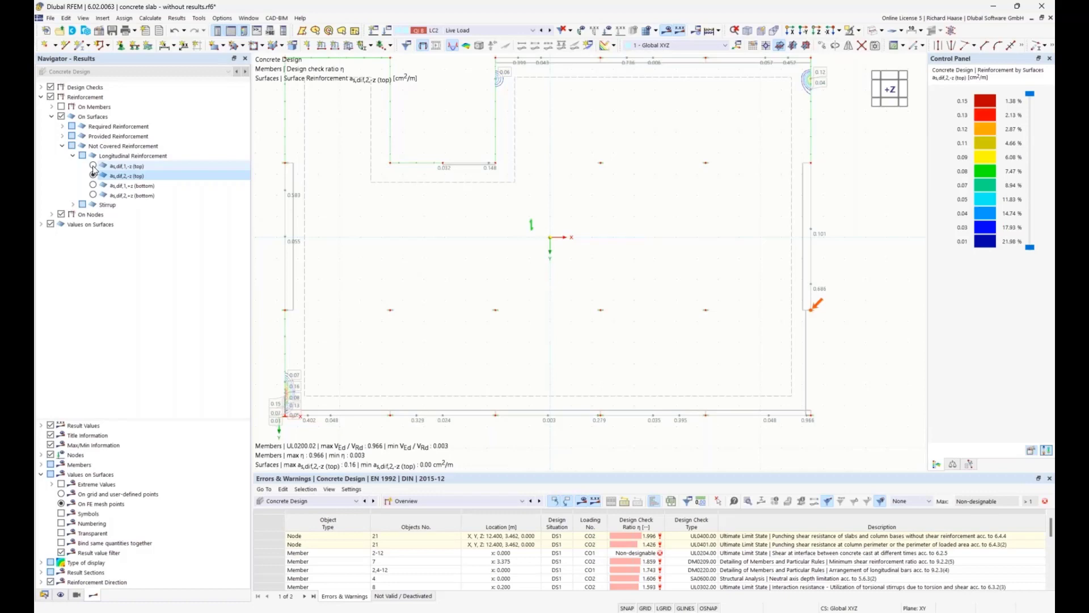
pyautogui.click(93, 165)
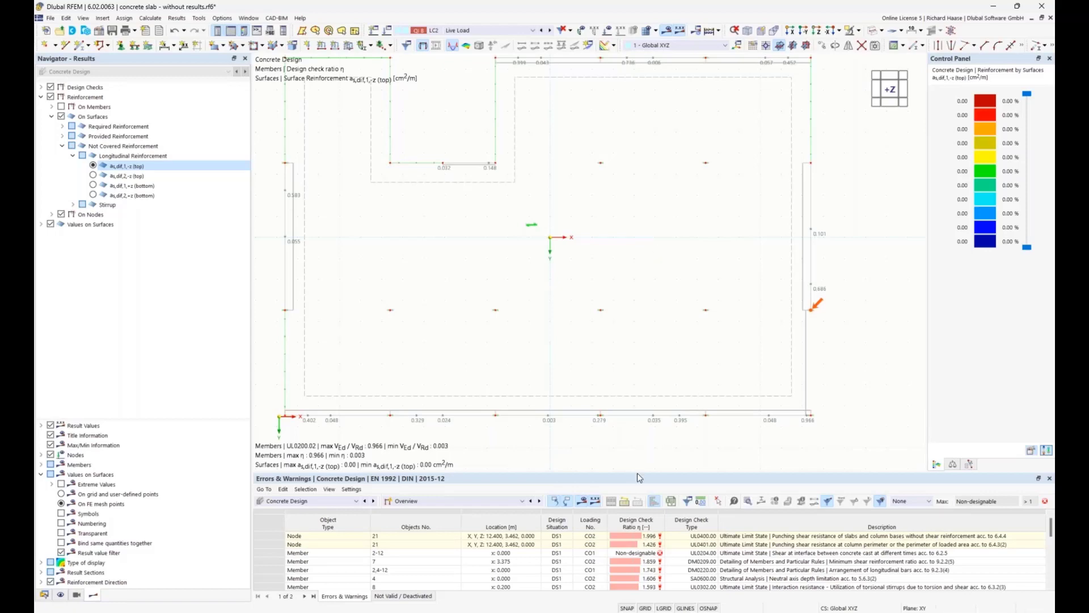
# Enlarge the Errors & Warnings table and review the listed design check issues for nodes, members and surfaces
pyautogui.moveTo(638, 477); pyautogui.dragTo(638, 359)
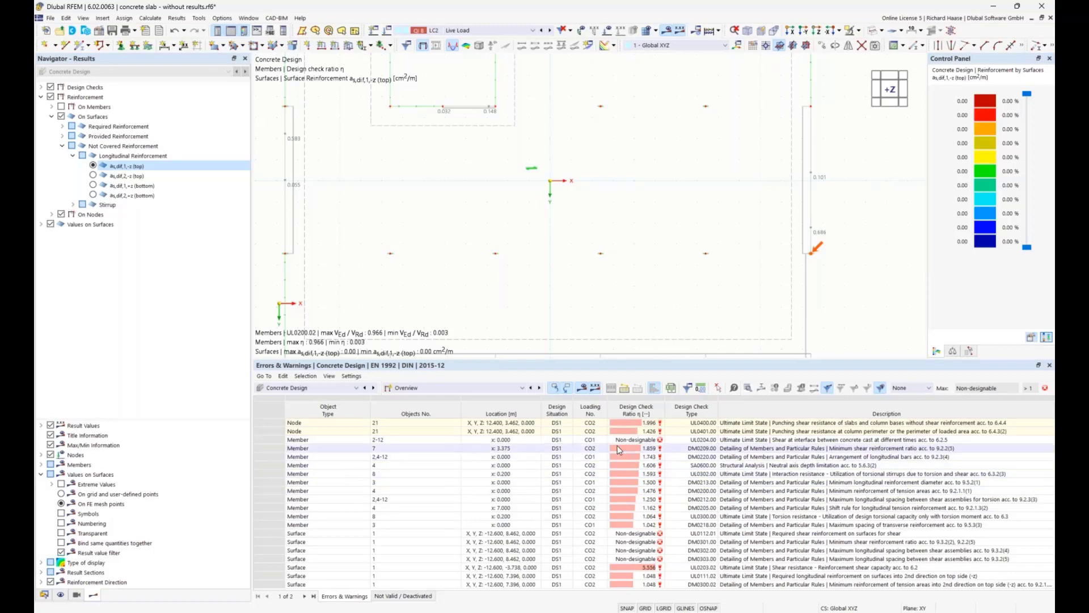
pyautogui.click(665, 438)
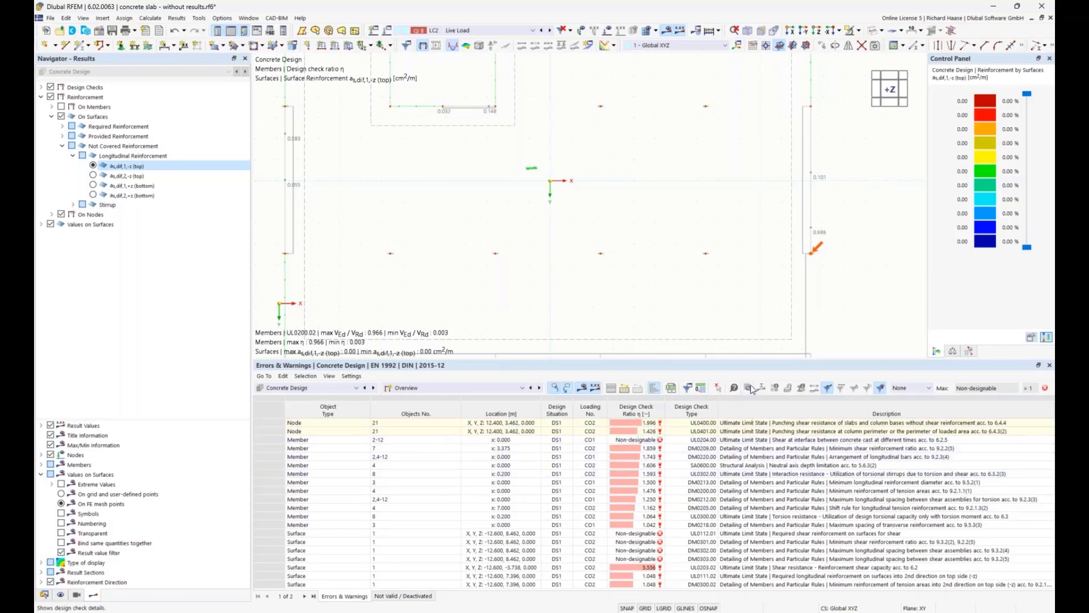
pyautogui.moveTo(756, 360); pyautogui.dragTo(756, 365)
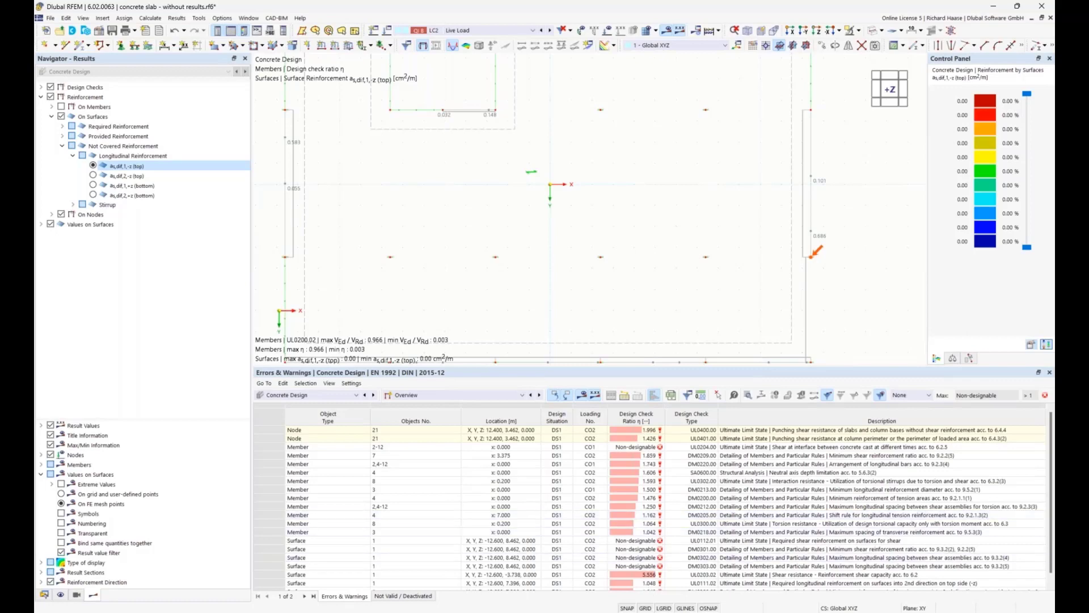
# Switch to Adobe Acrobat Reader and view the slide on further information about Dlubal Software in full screen, then leave full screen
pyautogui.moveTo(474, 611)
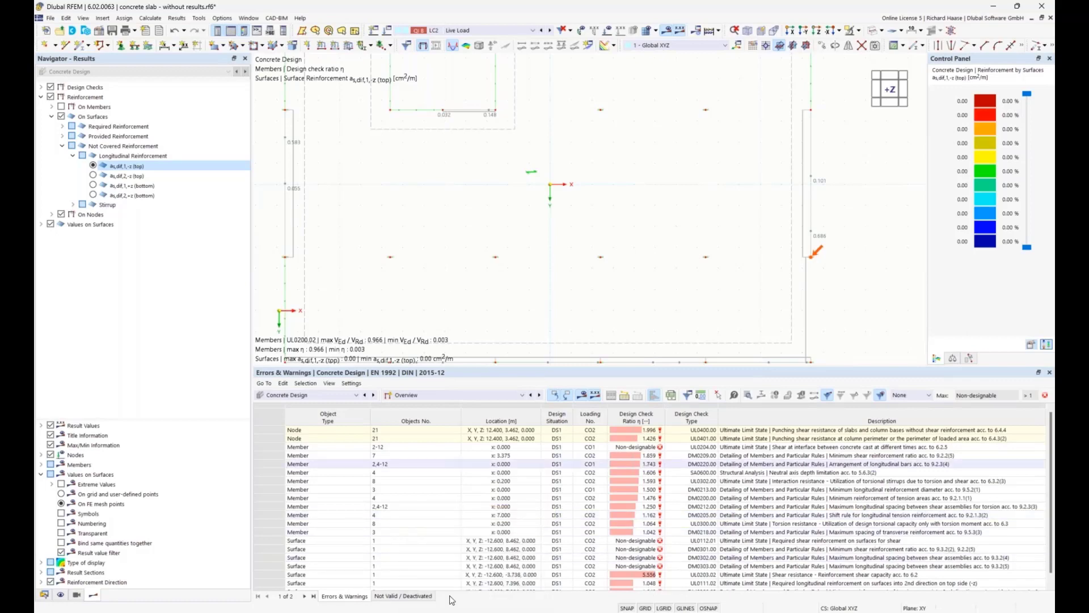
pyautogui.click(475, 567)
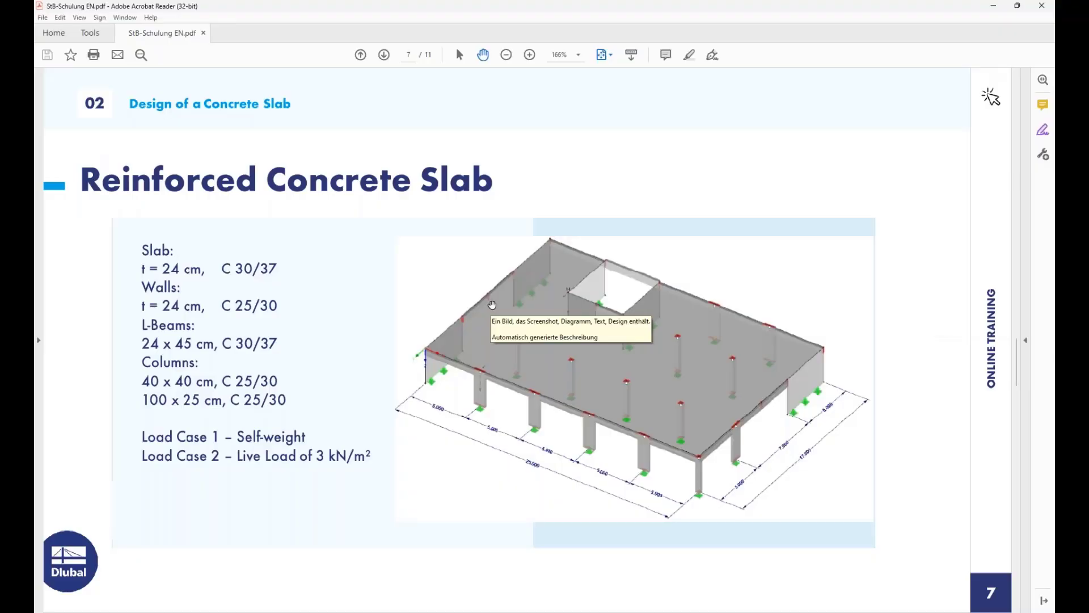
pyautogui.scroll(-2, 493, 308)
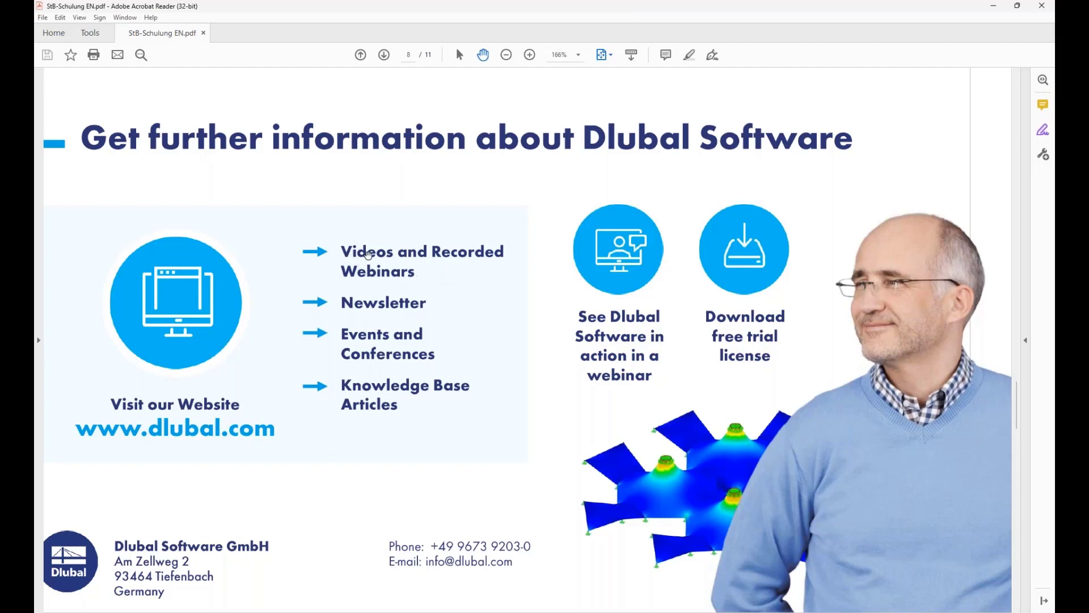
pyautogui.hotkey('ctrl', 'l')
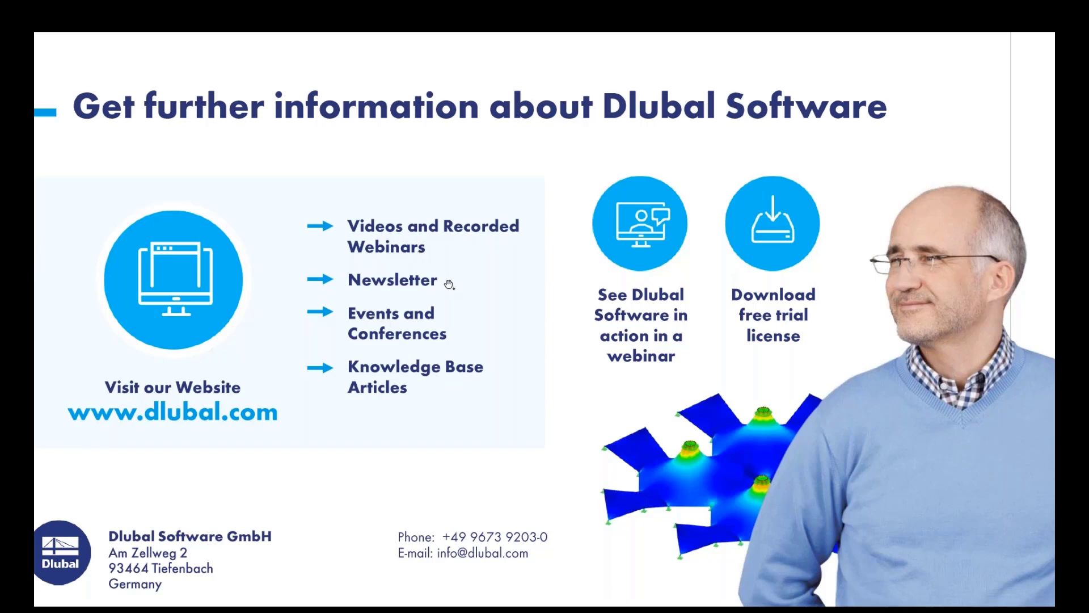
pyautogui.press('Escape')
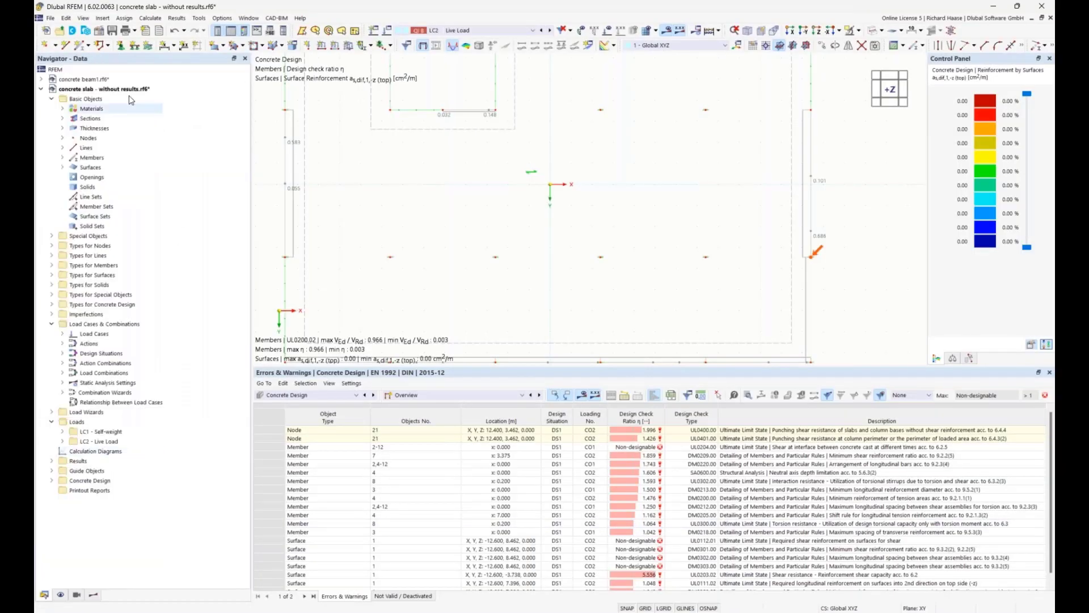
# Open the base data of the concrete slab model and review its available add-ons
pyautogui.rightClick(100, 91)
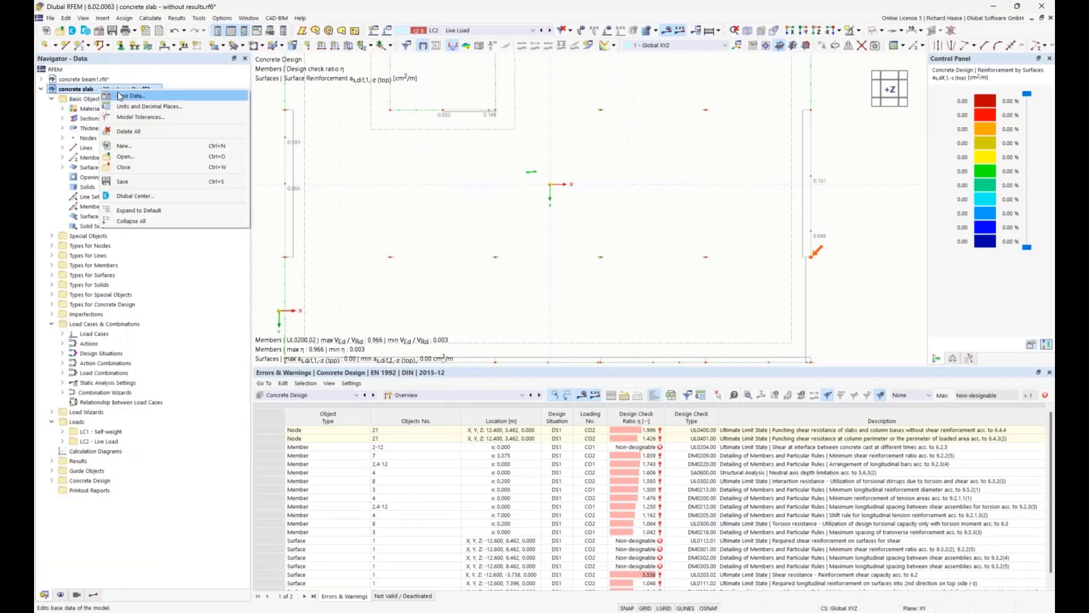
pyautogui.click(119, 96)
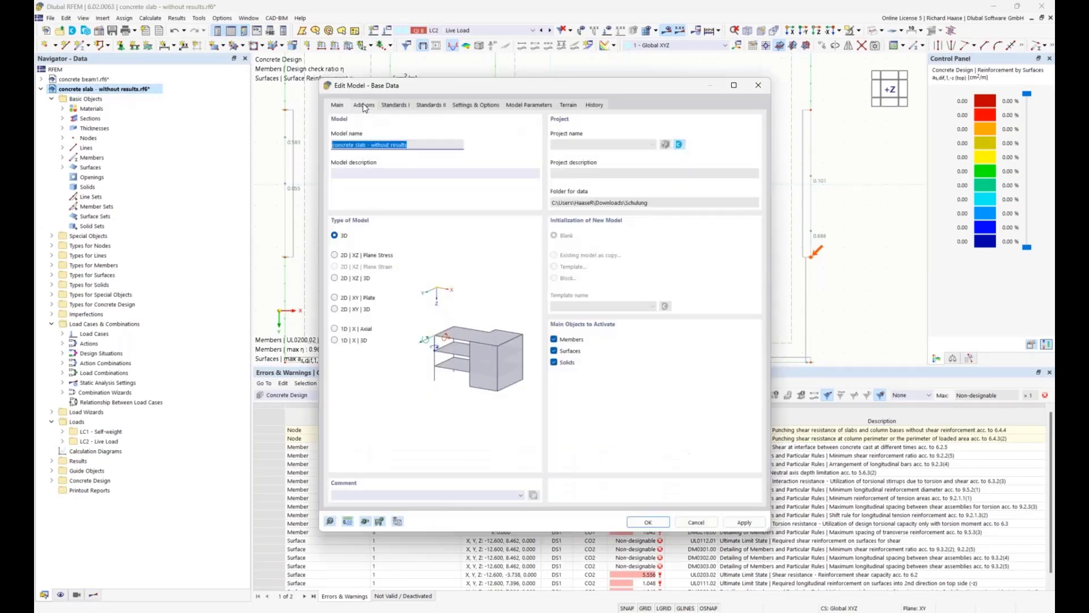
pyautogui.click(364, 106)
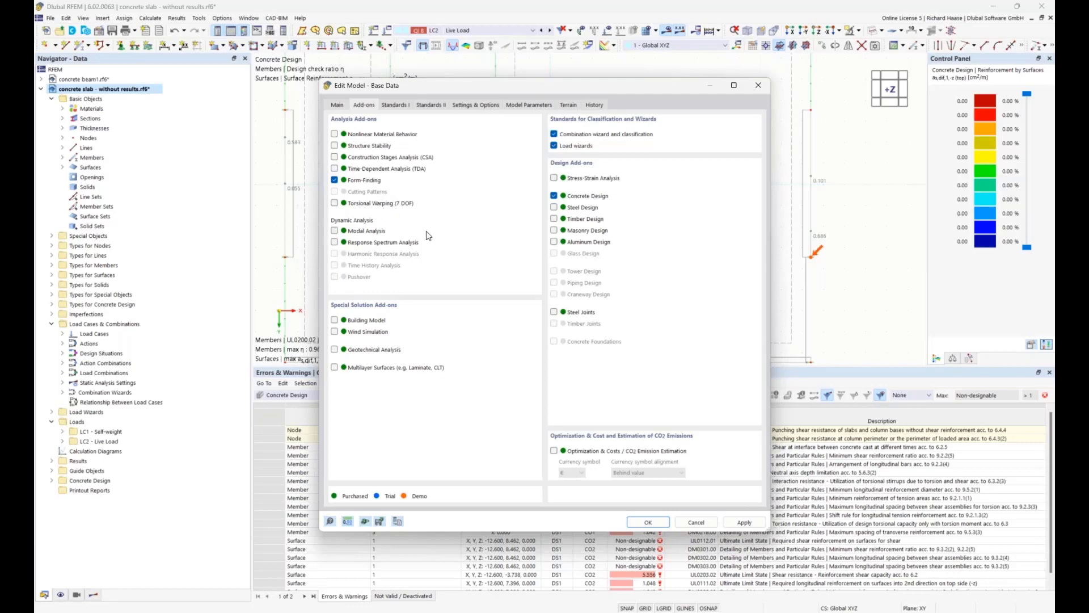
# Try to deactivate the Form-Finding add-on, decline losing its data, and close the base data without saving
pyautogui.click(334, 180)
pyautogui.click(629, 523)
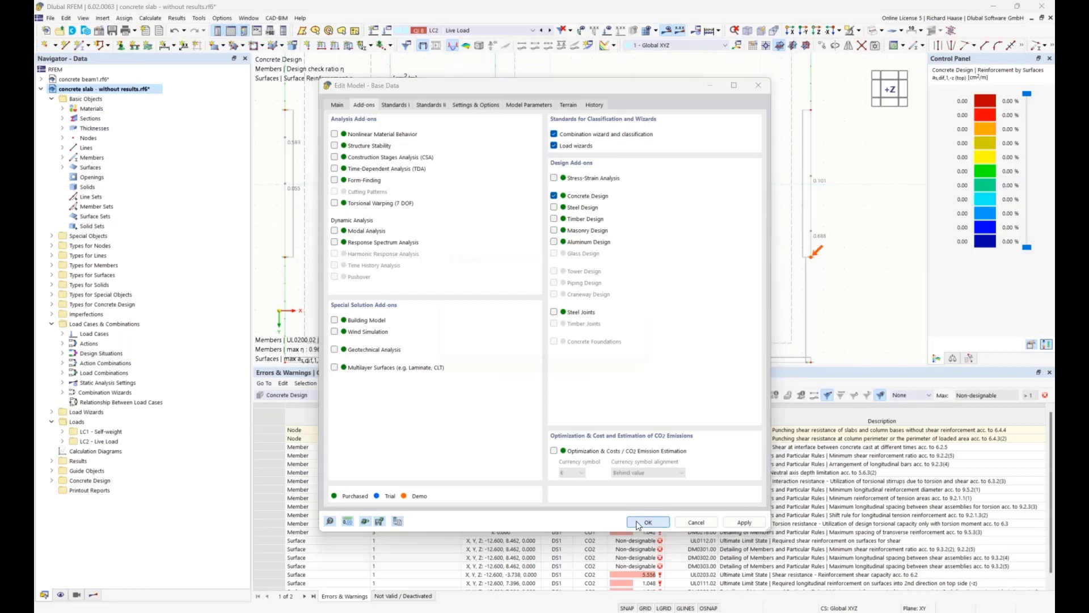
pyautogui.click(602, 359)
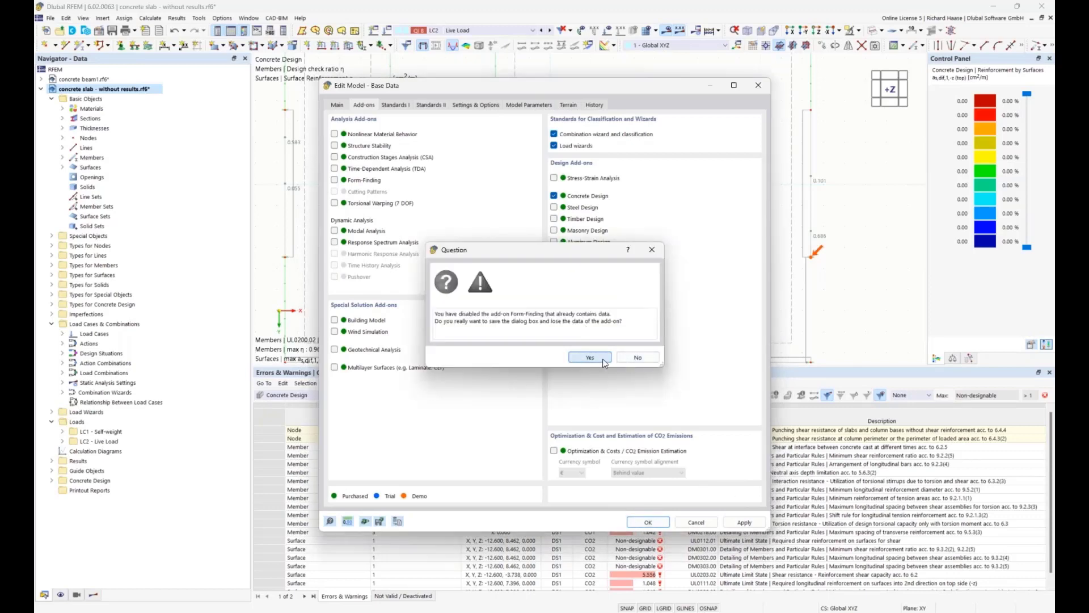
pyautogui.click(634, 358)
pyautogui.click(755, 87)
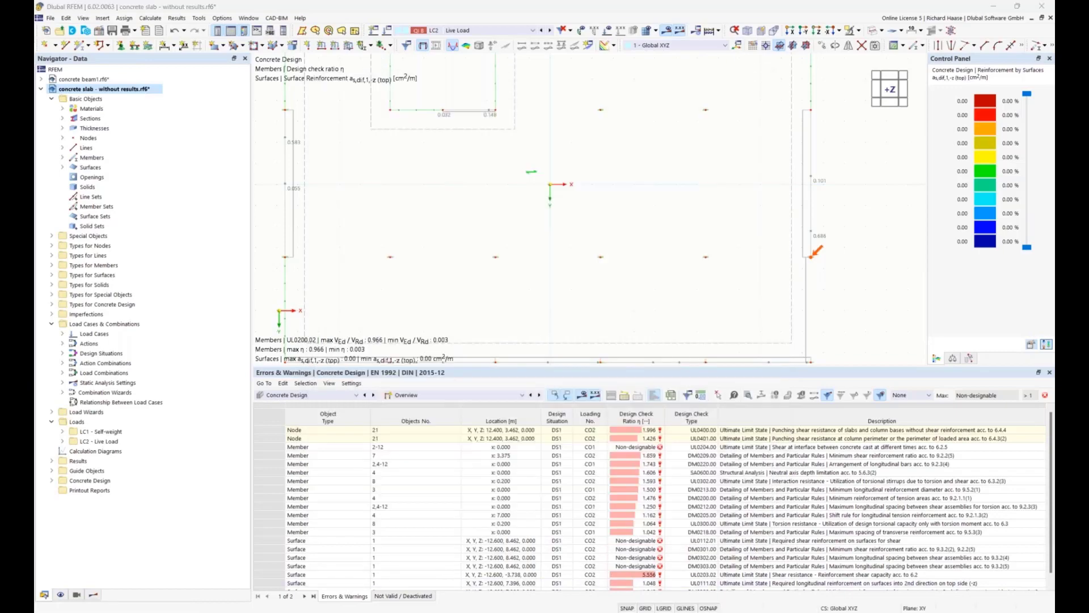